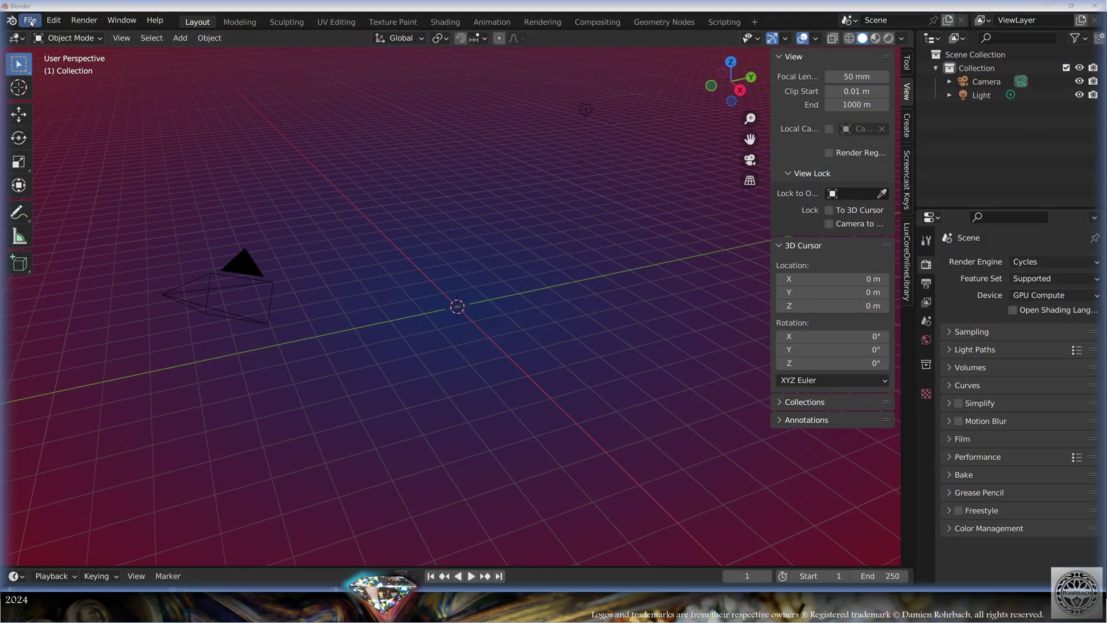
# - Append the Asscher-BEZEL-for-faceted-Settings-5variants-and-millegrain collection from The-3D-JEWELRY-SETTINGS-ASSET-Version1point3.blend
pyautogui.click(40, 166)
pyautogui.press('BackSpace')
pyautogui.press('BackSpace')
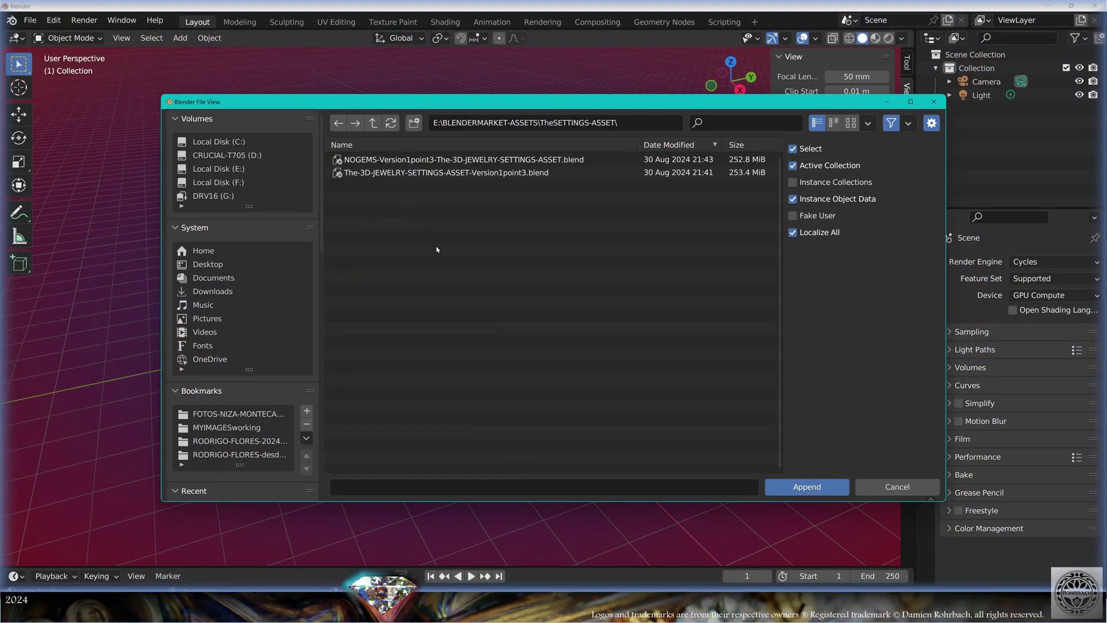
pyautogui.doubleClick(427, 173)
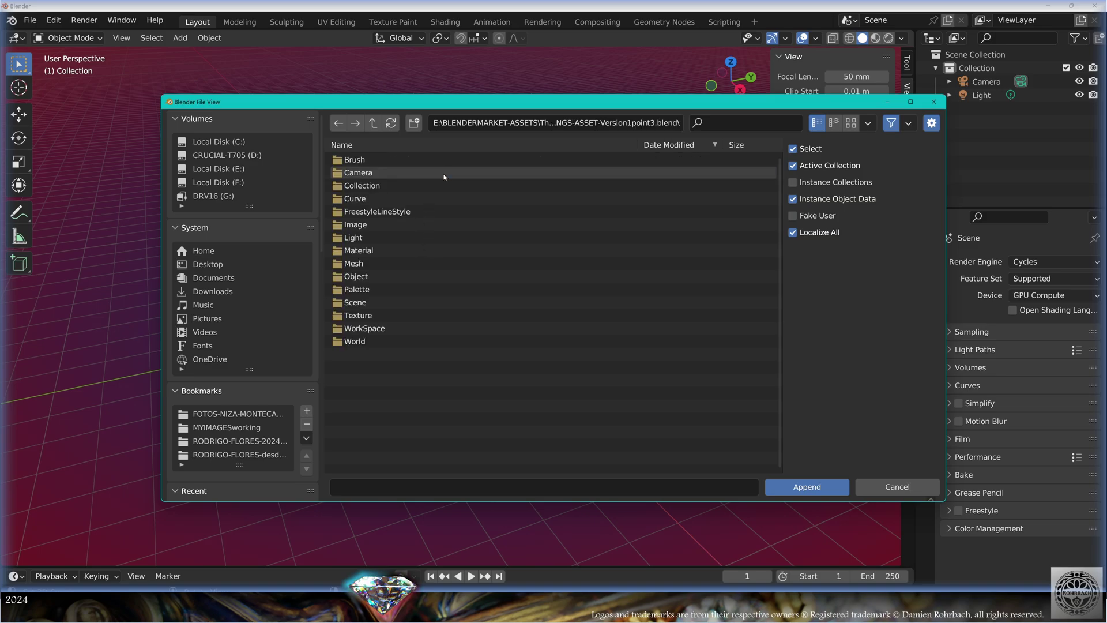
pyautogui.doubleClick(415, 185)
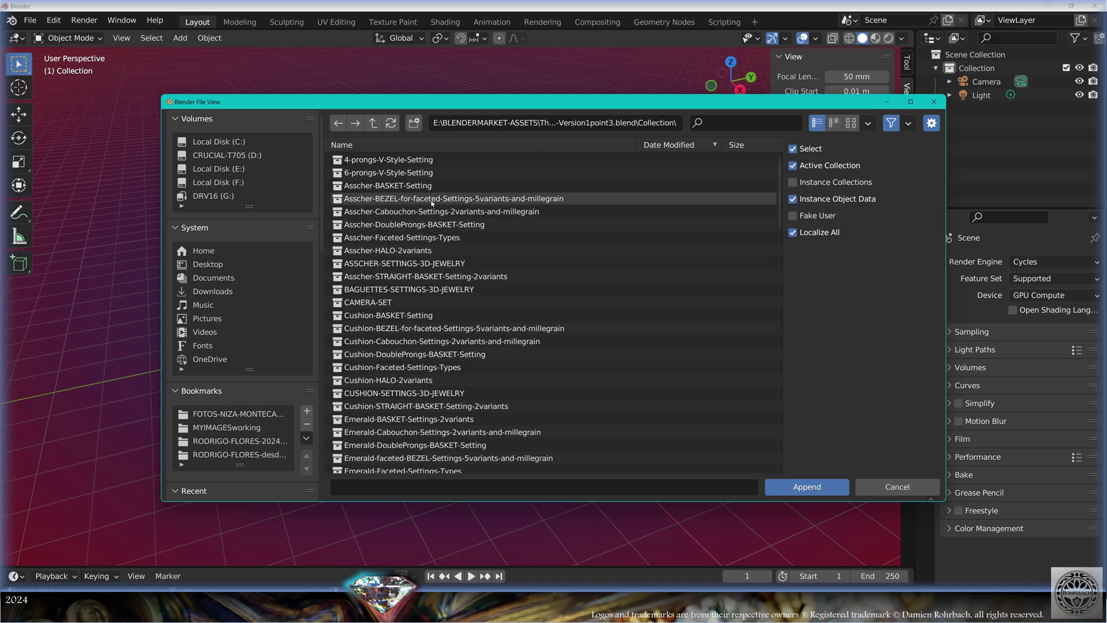
pyautogui.doubleClick(495, 199)
# - Append the Gemstone-ASSCHER-Faceted-1.00-ct object from the same jewelry settings asset file
pyautogui.click(30, 19)
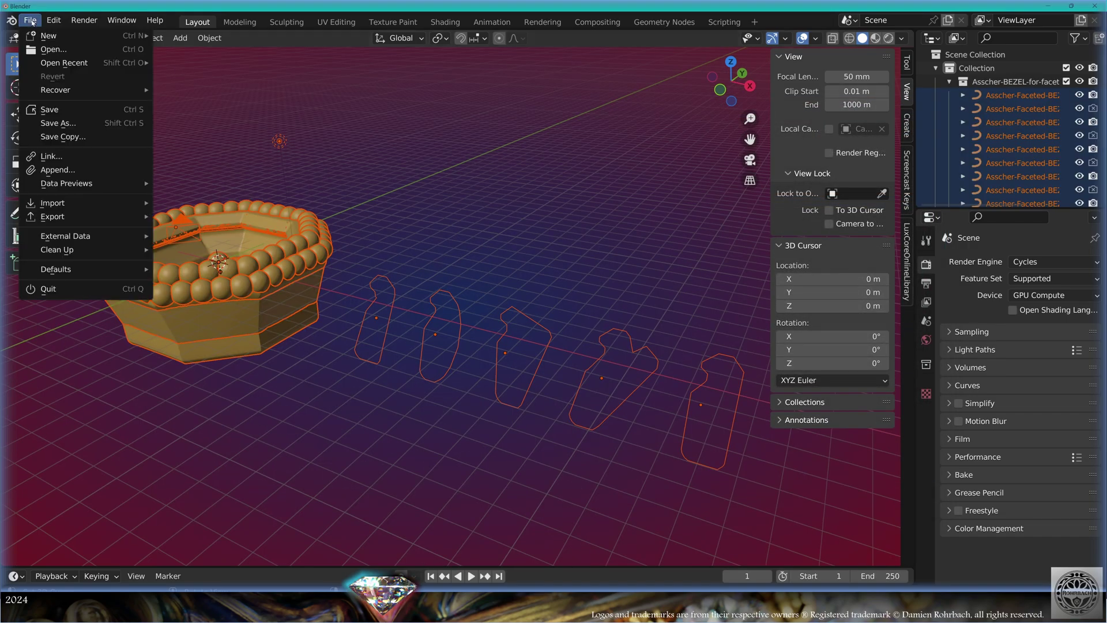
pyautogui.click(61, 170)
pyautogui.click(373, 122)
pyautogui.doubleClick(356, 276)
pyautogui.scroll(-3, 473, 242)
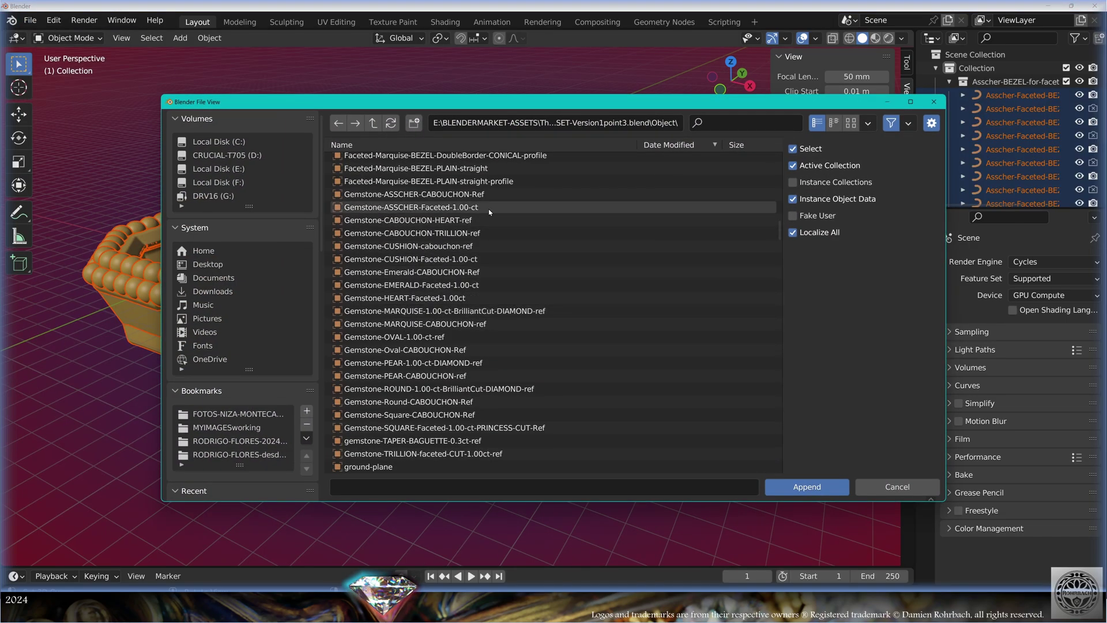
pyautogui.doubleClick(399, 207)
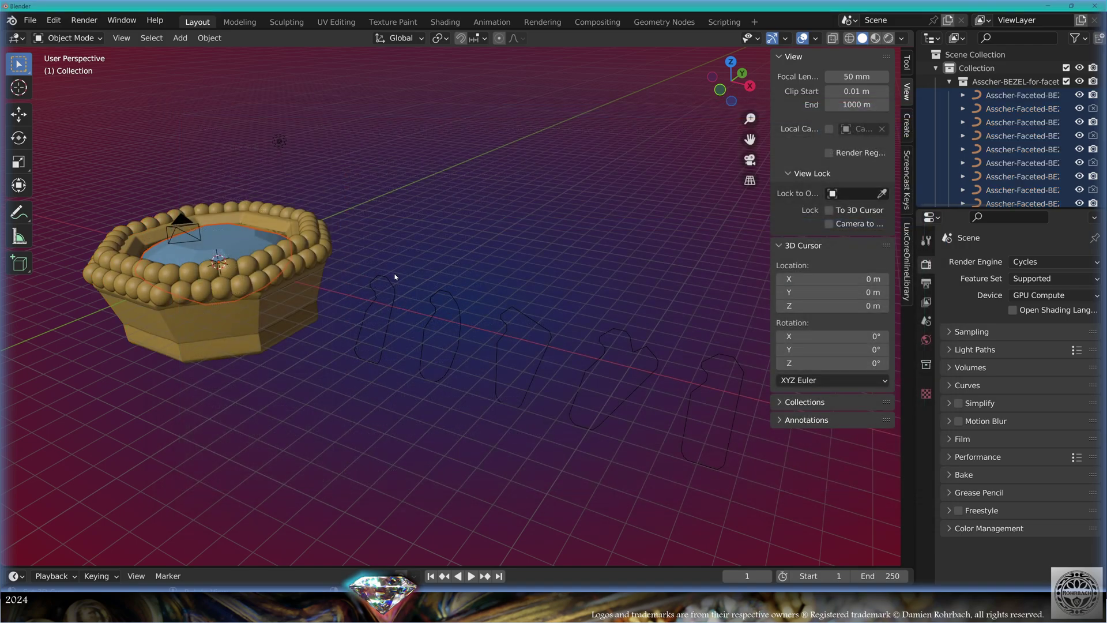
# - Save the scene as CUSTOMIZING-Bezels-for-FacetedGemstones in the TheSETTINGS-ASSET folder
pyautogui.hotkey('ctrl', 's')
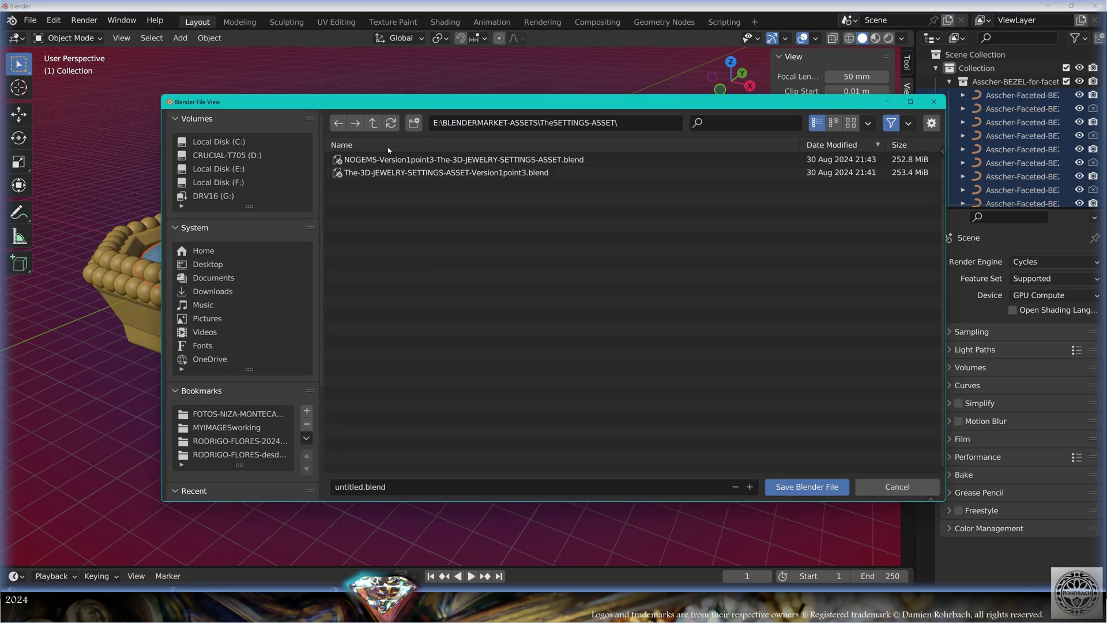
pyautogui.click(439, 487)
pyautogui.write('CUSTOMIZING-Bezels-for-FacetedGemstones')
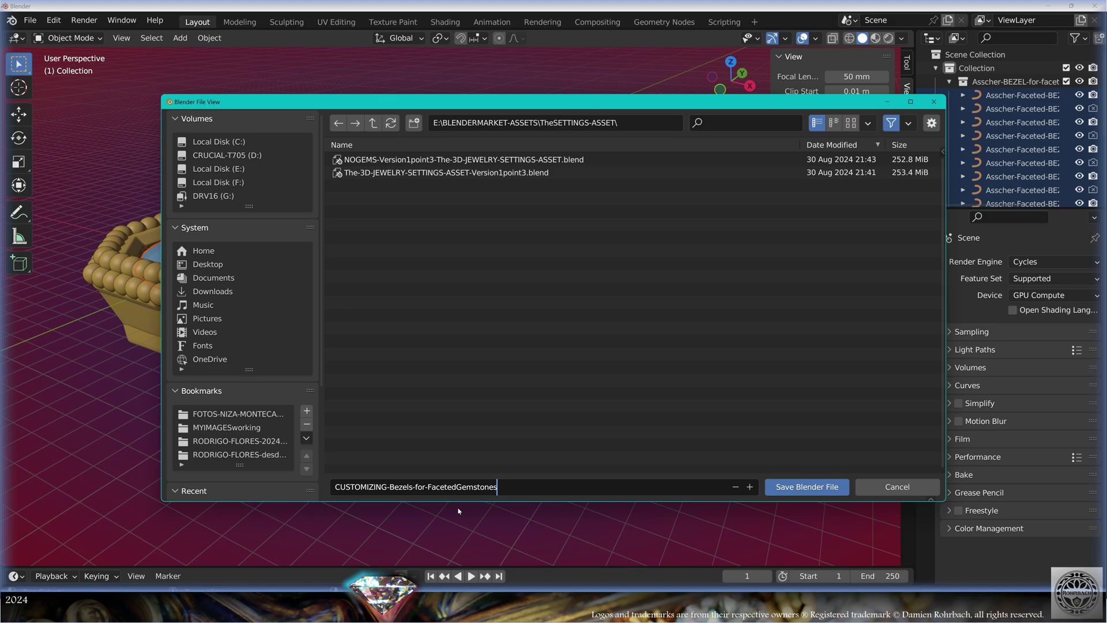
pyautogui.click(809, 488)
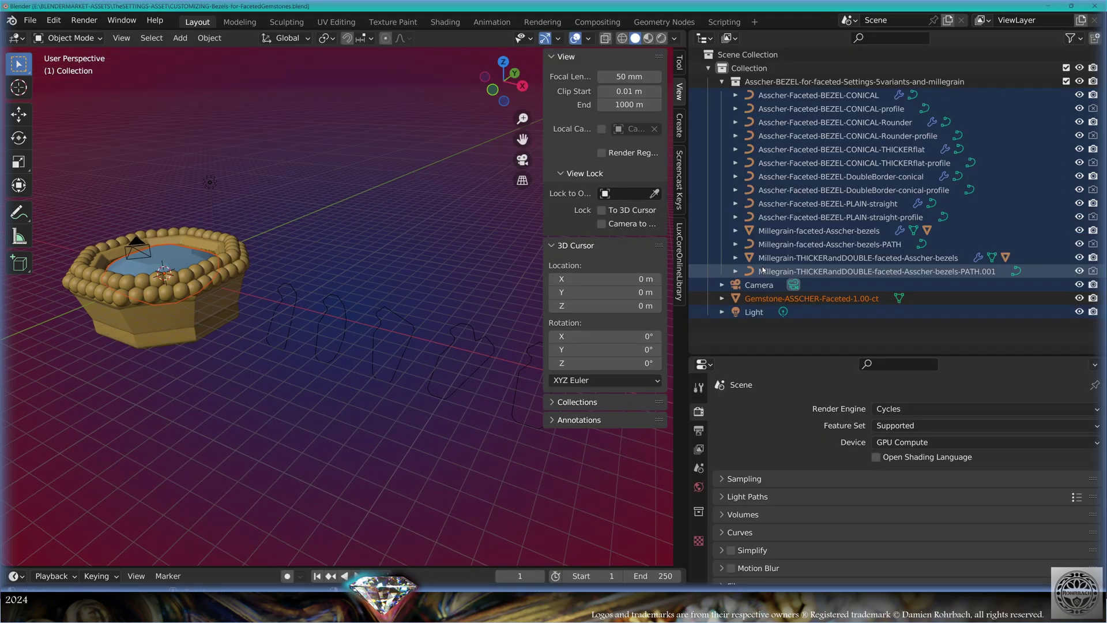
# - Hide every bezel variant, profile and millegrain object except the conical bezel and its profile
pyautogui.moveTo(1084, 268); pyautogui.dragTo(817, 156)
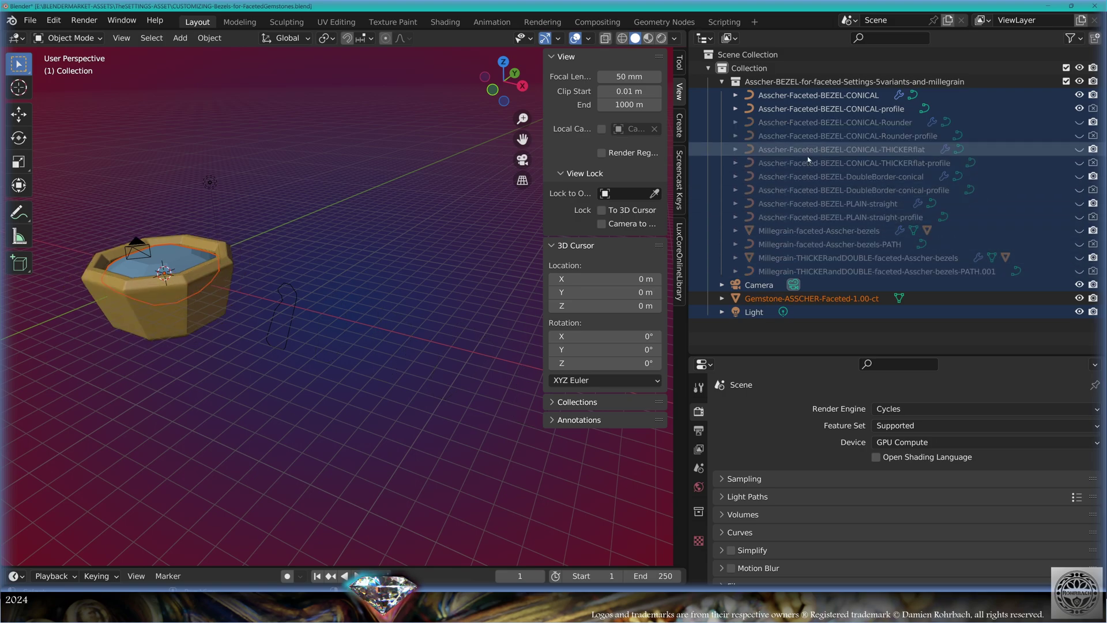
pyautogui.moveTo(398, 277)
pyautogui.mouseDown(button='middle')
pyautogui.moveTo(390, 292)
pyautogui.moveTo(404, 298)
pyautogui.mouseUp(button='middle')
pyautogui.moveTo(227, 353); pyautogui.dragTo(297, 374, button='middle')
# - Examine how the gemstone's girdle sits in the conical bezel's seat, using the front X-ray view
pyautogui.press('KP_1')
pyautogui.hotkey('alt', 'z')
pyautogui.scroll(6, 408, 318)
pyautogui.keyDown('shift'); pyautogui.moveTo(408, 317); pyautogui.dragTo(365, 341, button='middle'); pyautogui.keyUp('shift')
pyautogui.scroll(6, 365, 342)
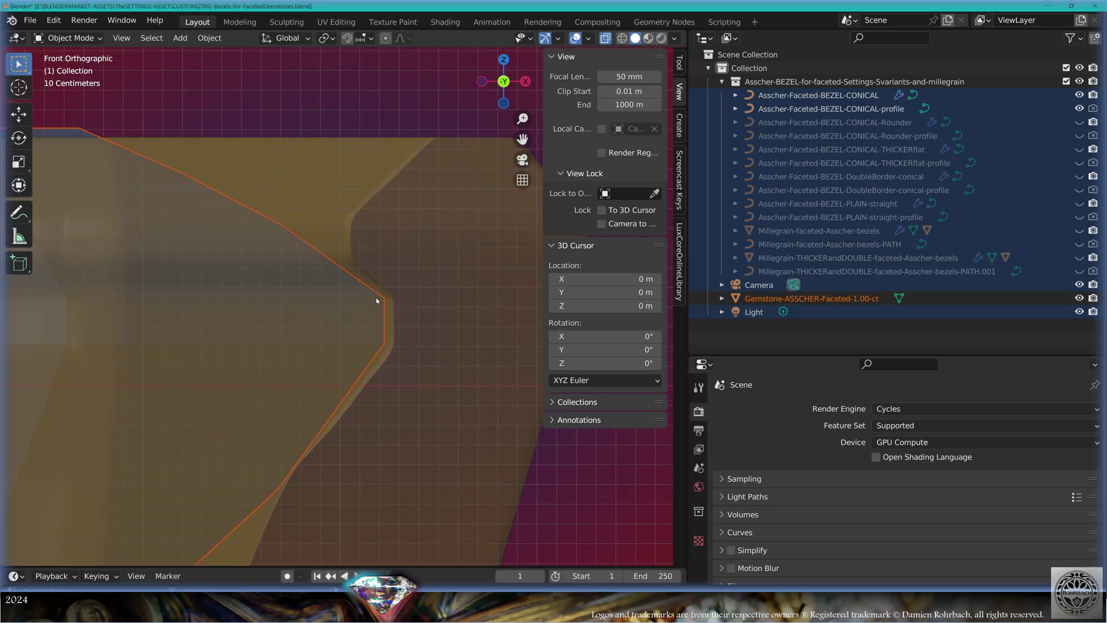
pyautogui.scroll(-7, 396, 334)
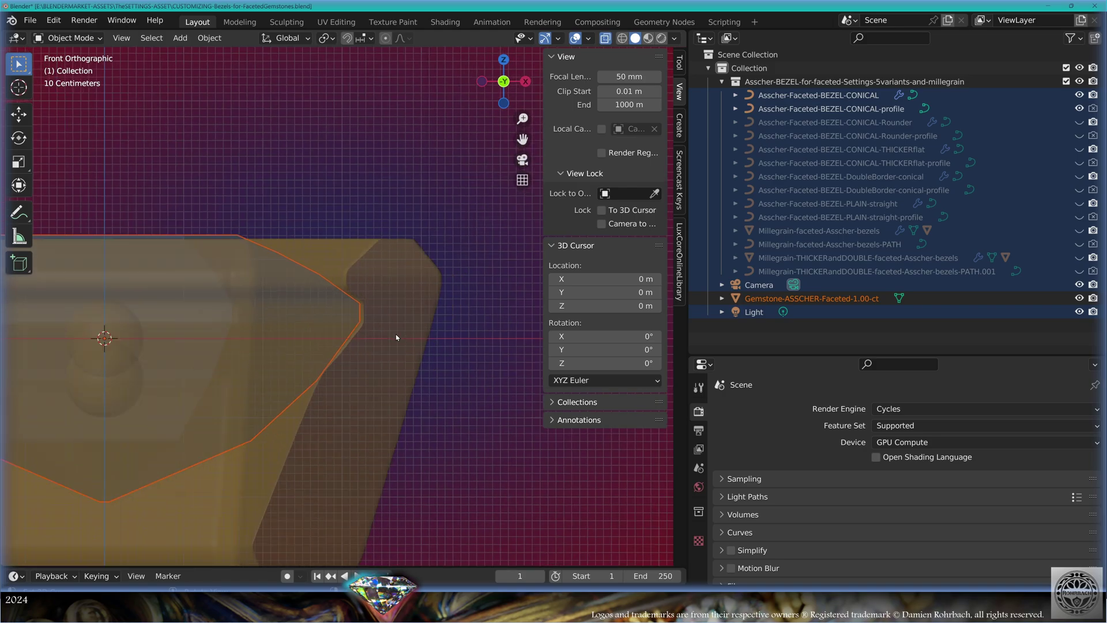
pyautogui.scroll(6, 367, 363)
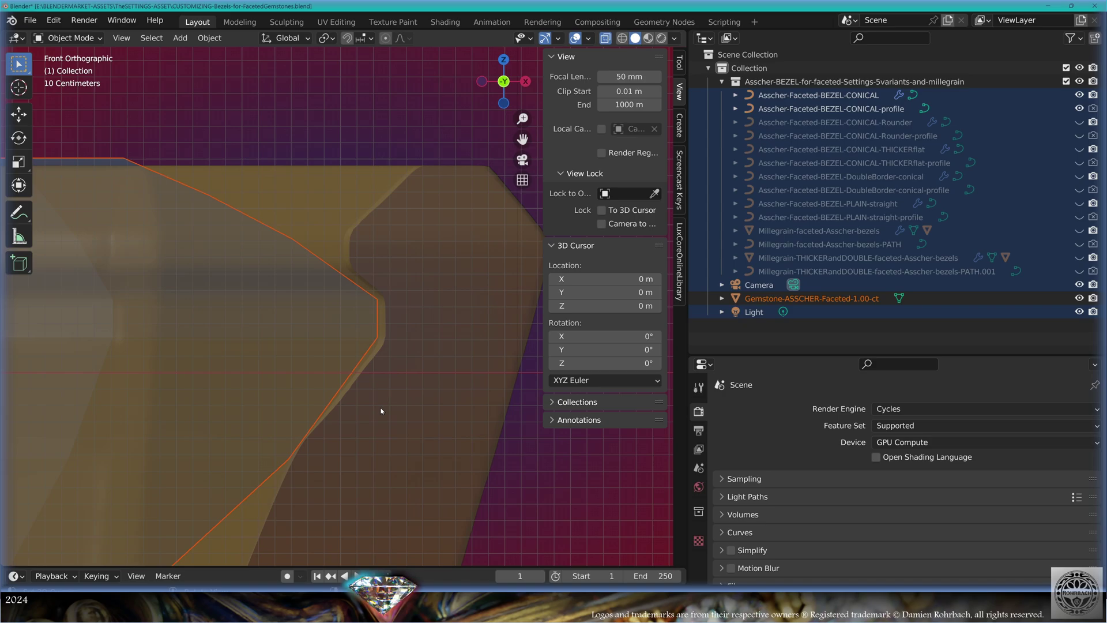
pyautogui.scroll(-3, 382, 409)
pyautogui.scroll(4, 410, 390)
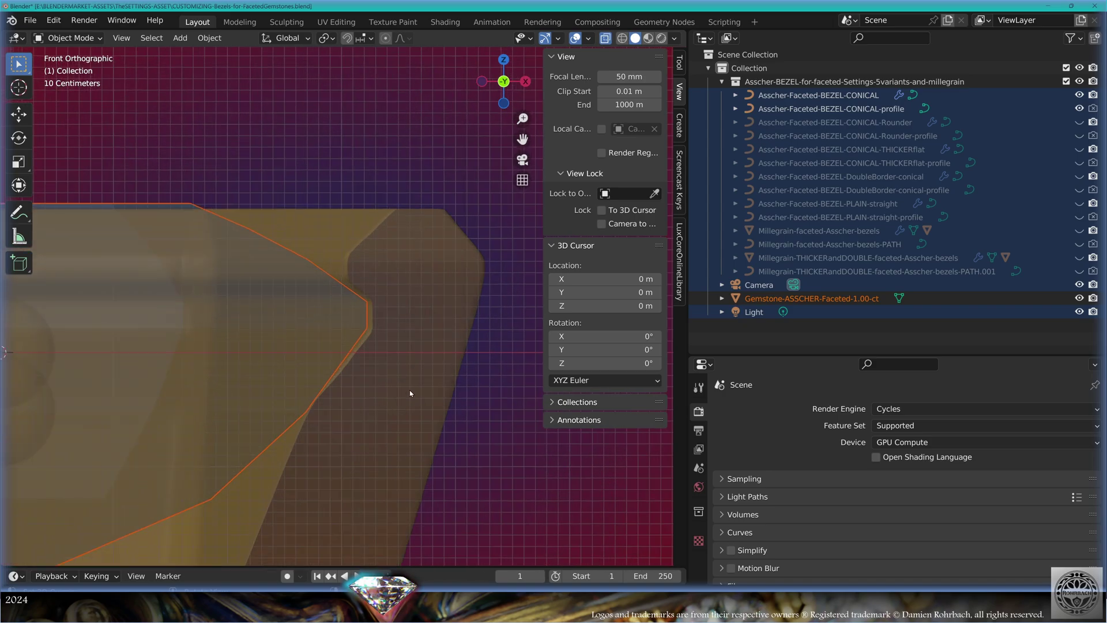
pyautogui.scroll(2, 448, 438)
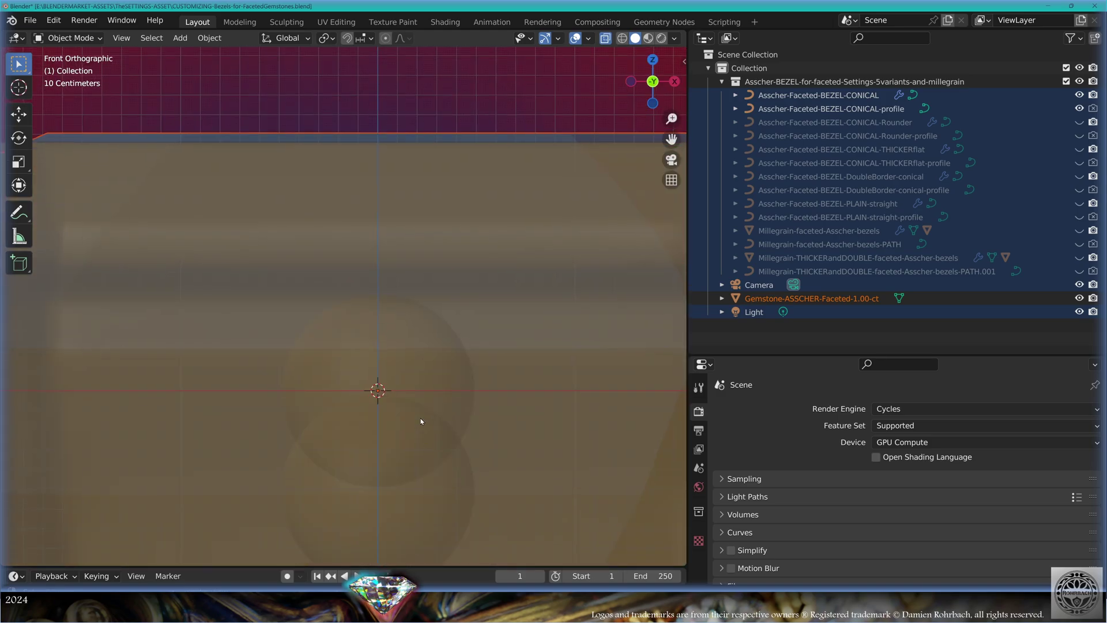
# - Hide the two overlapping millegrain source spheres at the centre of the bezel
pyautogui.keyDown('shift'); pyautogui.moveTo(424, 437); pyautogui.dragTo(391, 300, button='middle'); pyautogui.keyUp('shift')
pyautogui.click(404, 244)
pyautogui.click(404, 241)
pyautogui.click(404, 241)
pyautogui.click(403, 425)
pyautogui.click(403, 425)
pyautogui.click(403, 425)
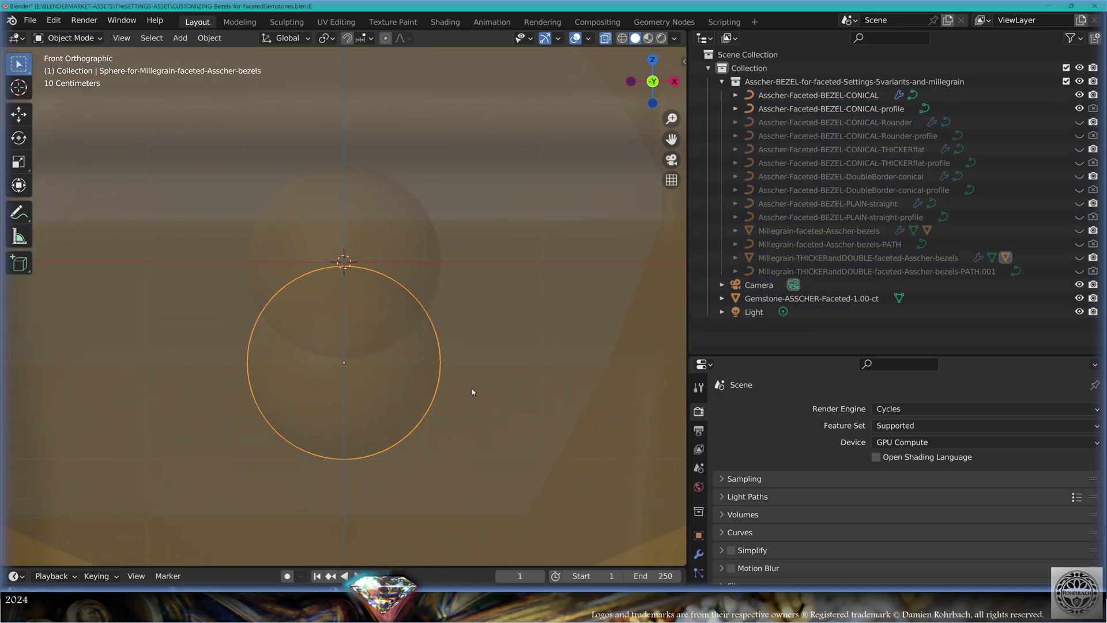
pyautogui.click(736, 257)
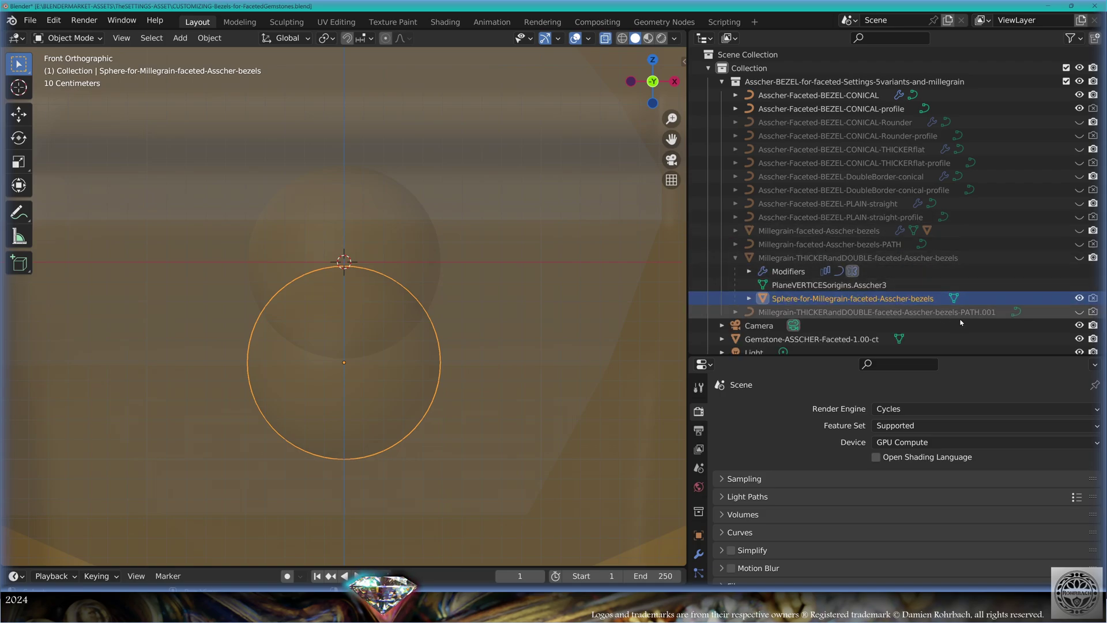
pyautogui.click(1078, 299)
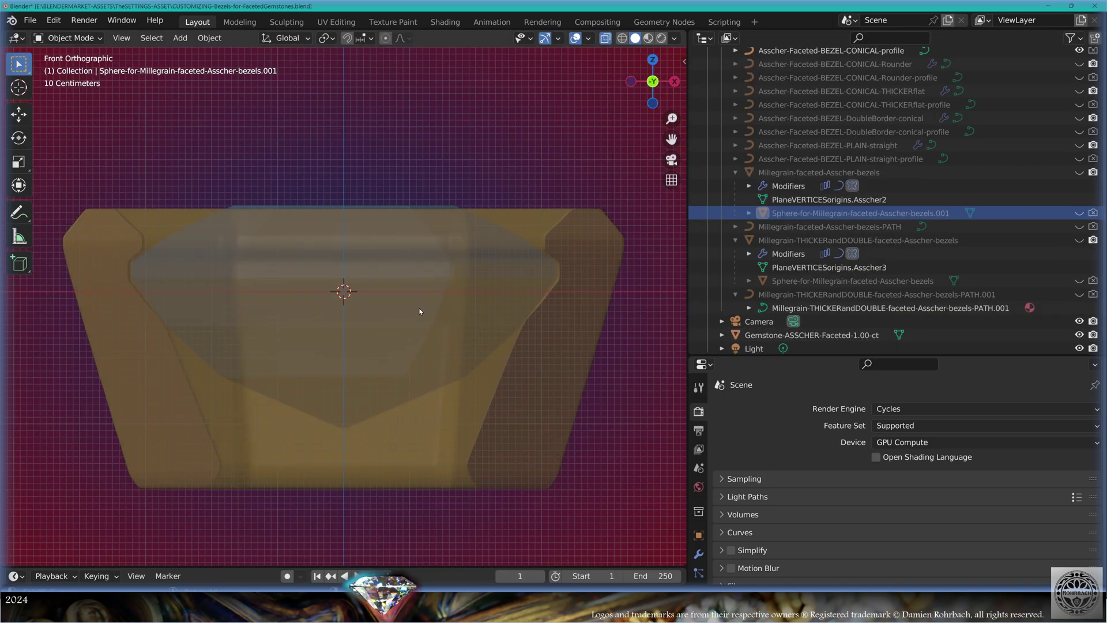
# - Inspect the conical bezel's path curve in Edit Mode from the top view with X-ray turned off
pyautogui.click(551, 302)
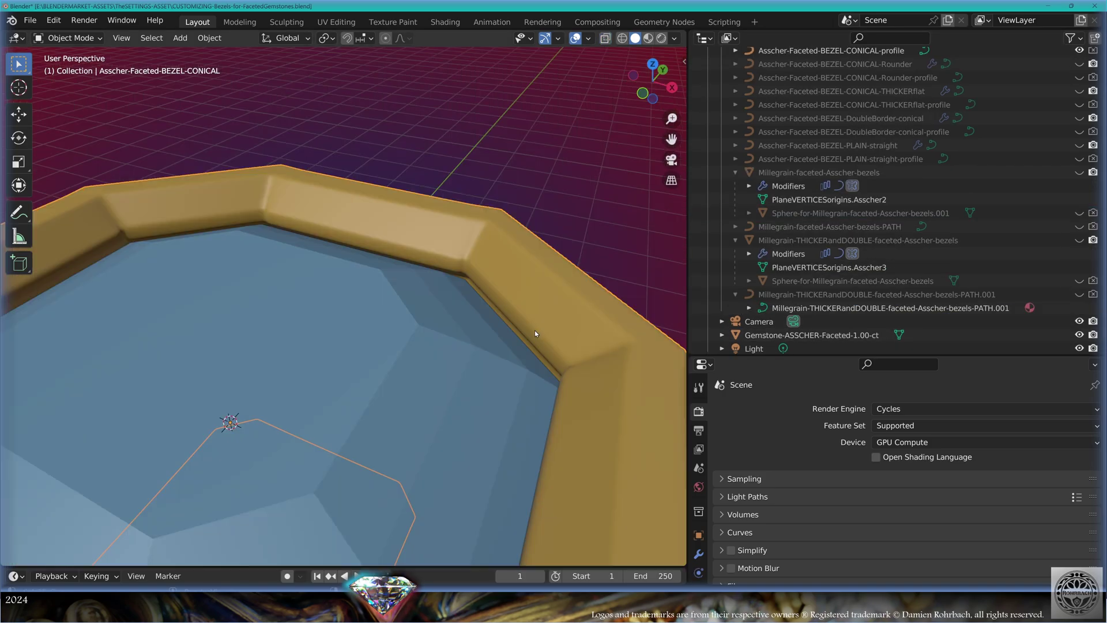
pyautogui.scroll(-9, 535, 330)
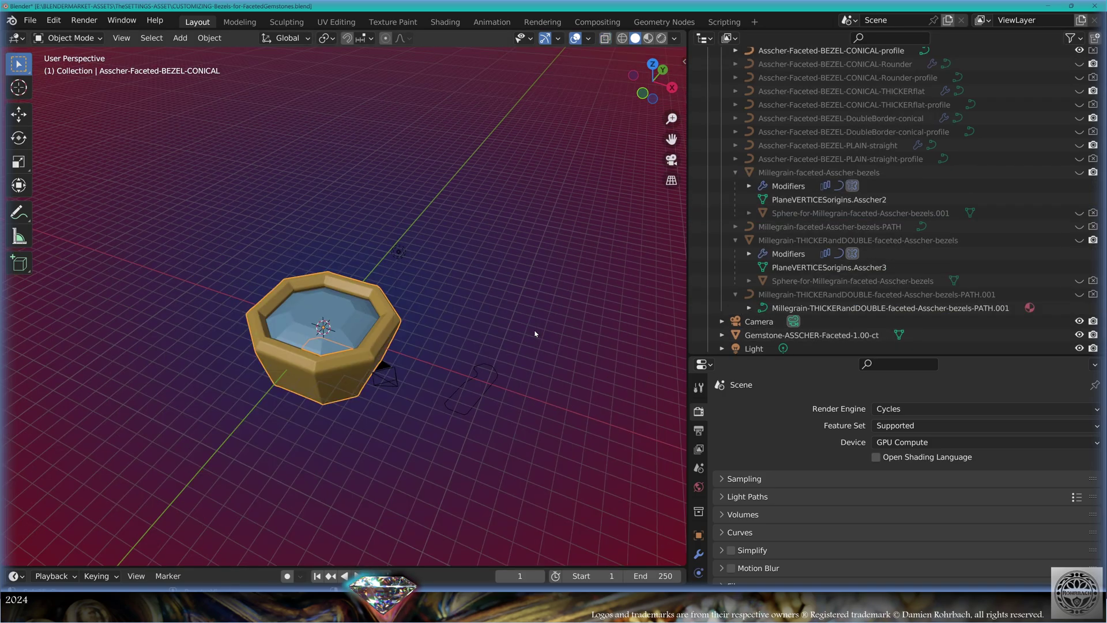
pyautogui.press('Tab')
pyautogui.scroll(7, 507, 344)
pyautogui.press('KP_7')
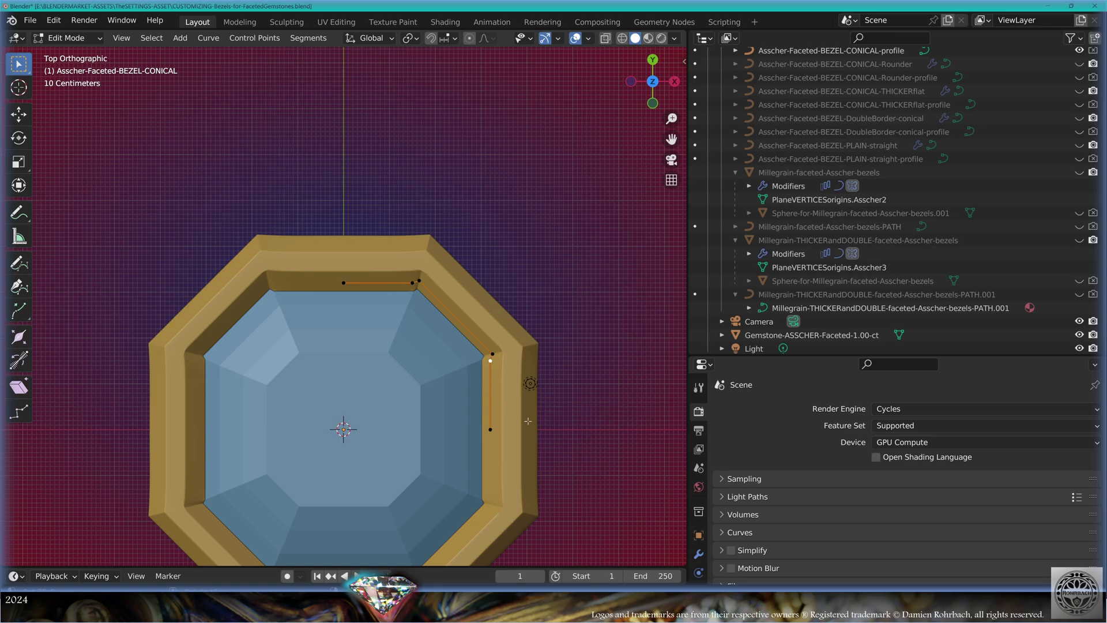
pyautogui.scroll(1, 528, 421)
pyautogui.keyDown('shift'); pyautogui.moveTo(543, 421); pyautogui.dragTo(544, 324, button='middle'); pyautogui.keyUp('shift')
pyautogui.scroll(-3, 564, 334)
pyautogui.press('Tab')
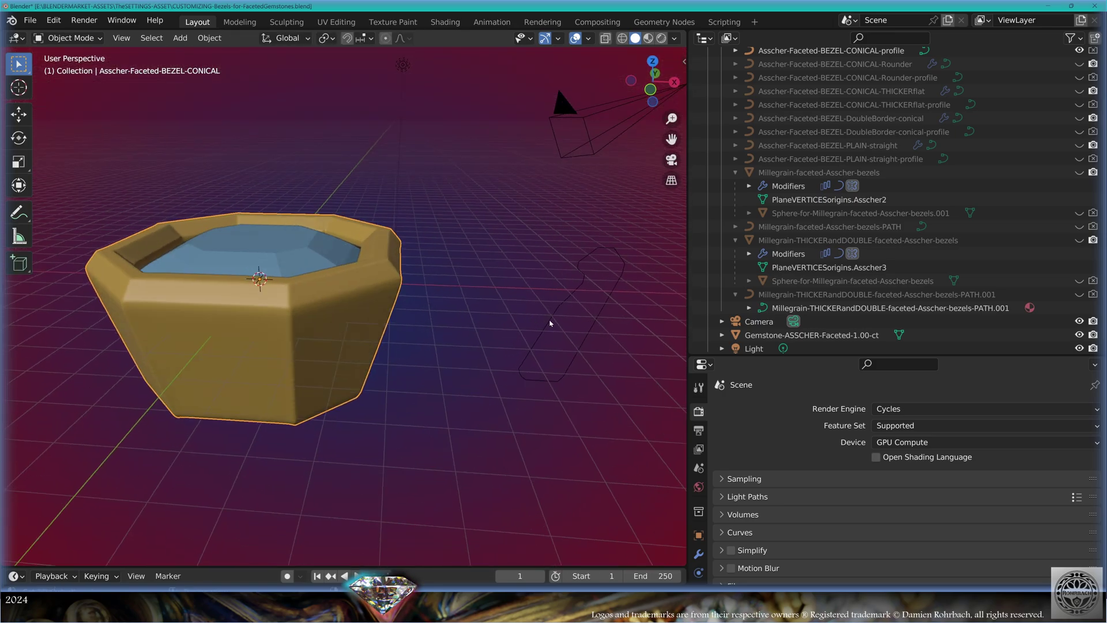
# - Move the conical bezel's profile curve slightly lower beside the bezel in the front view
pyautogui.click(582, 283)
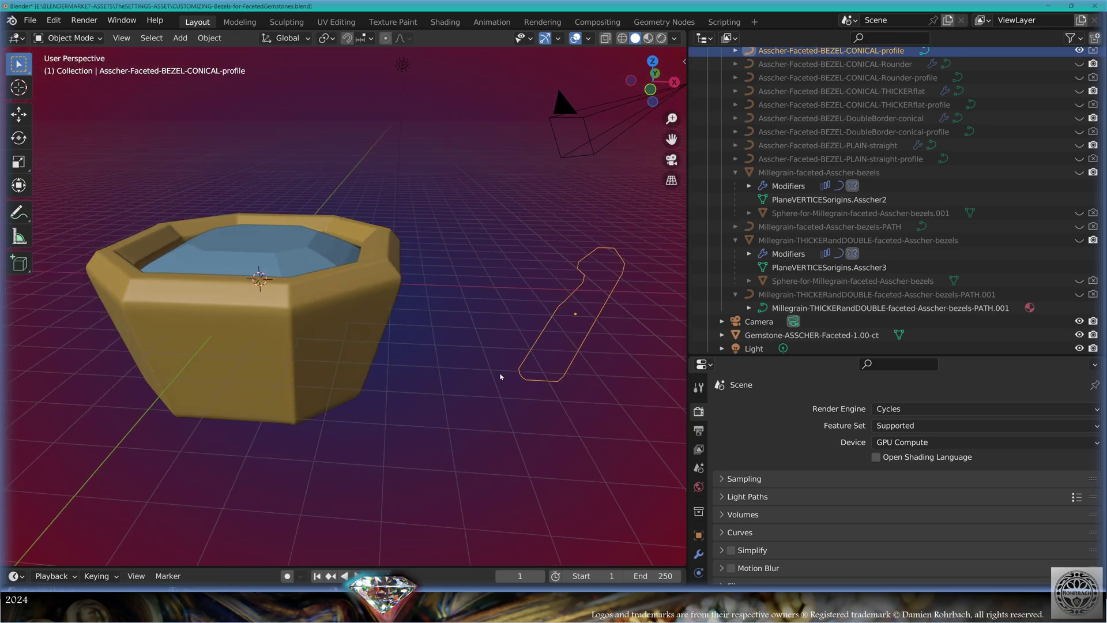
pyautogui.press('KP_1')
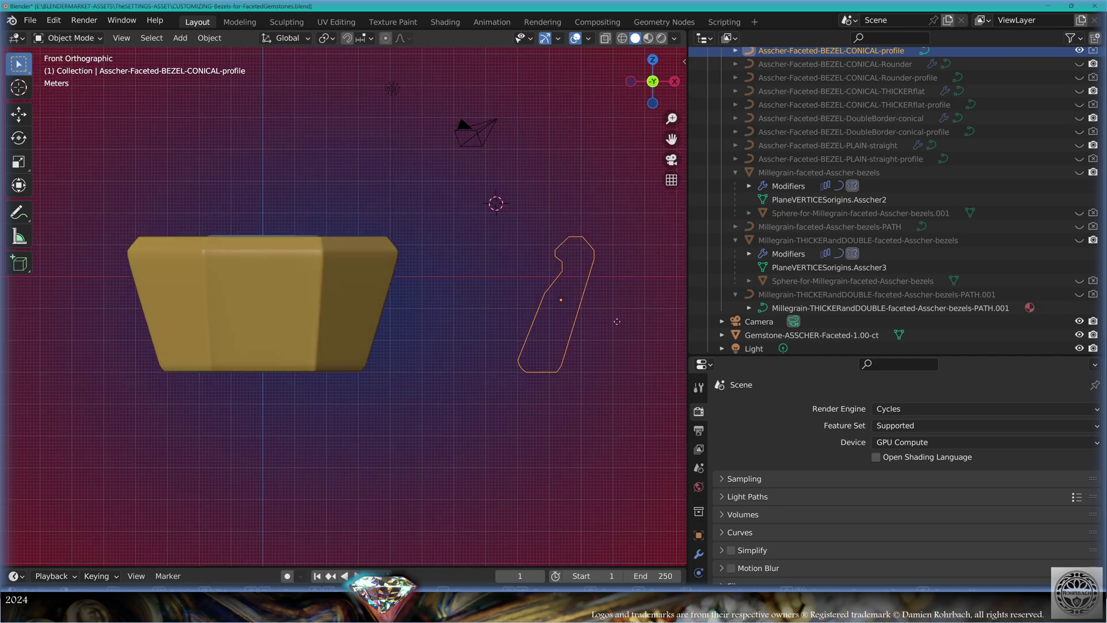
pyautogui.press('g')
pyautogui.click(510, 374)
pyautogui.scroll(4, 548, 420)
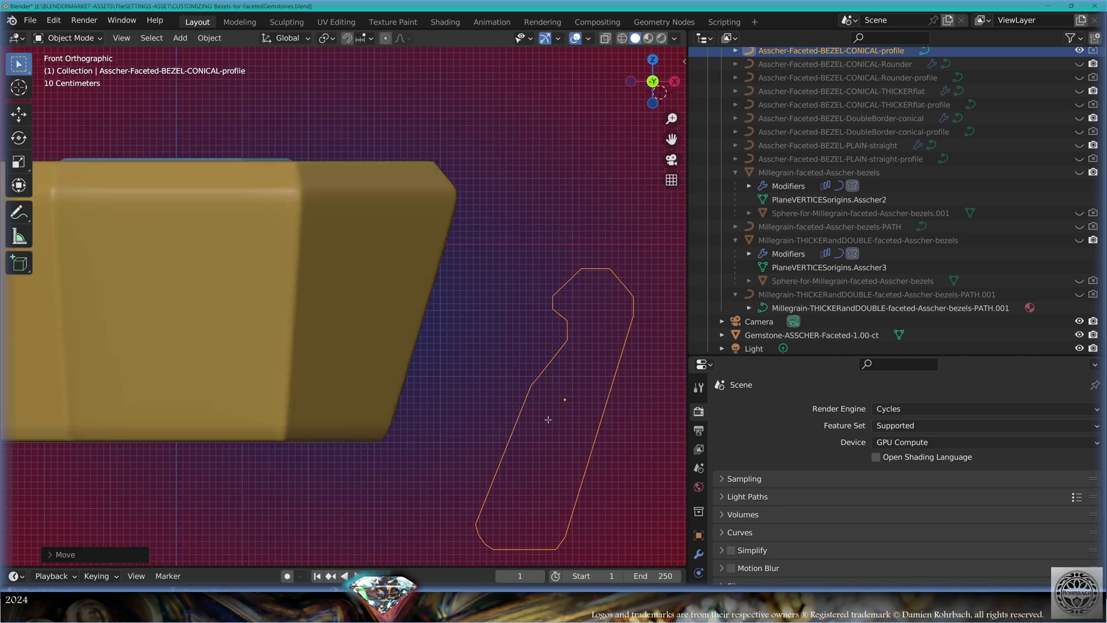
# - Subdivide the long straight outer segment of the conical profile twice to add three control points
pyautogui.press('Tab')
pyautogui.keyDown('shift'); pyautogui.moveTo(548, 420); pyautogui.dragTo(427, 365, button='middle'); pyautogui.keyUp('shift')
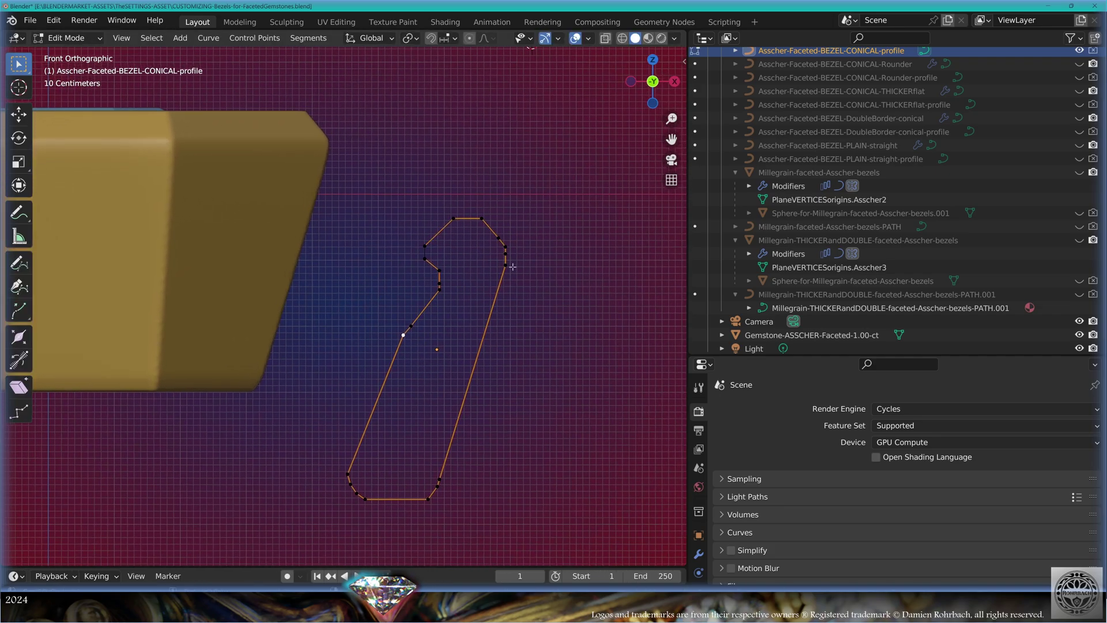
pyautogui.keyDown('shift'); pyautogui.click(440, 478); pyautogui.keyUp('shift')
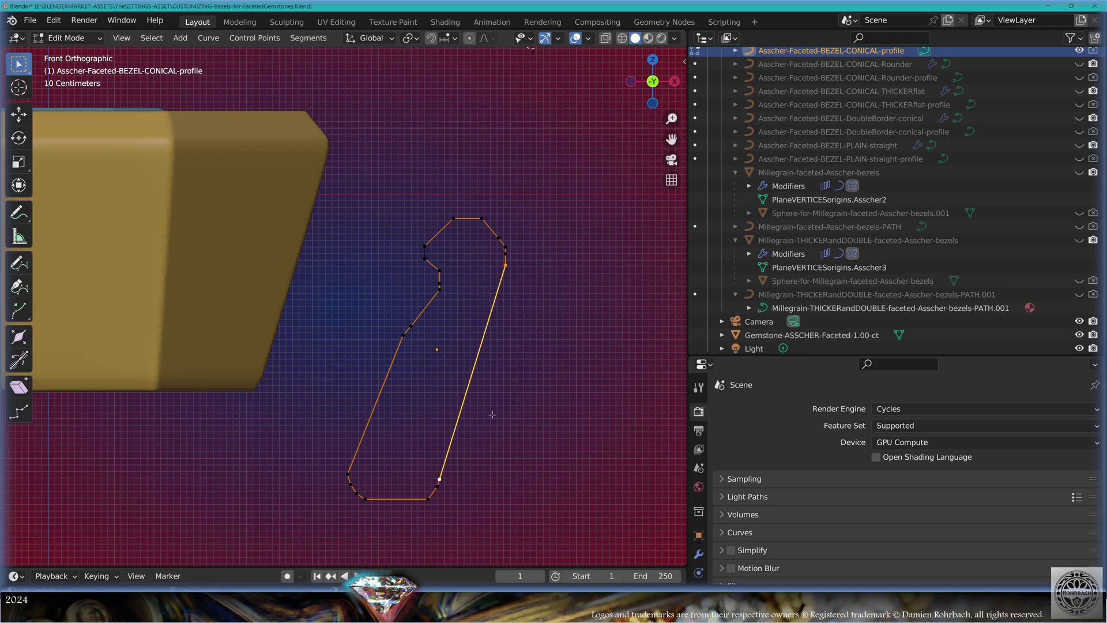
pyautogui.rightClick(494, 344)
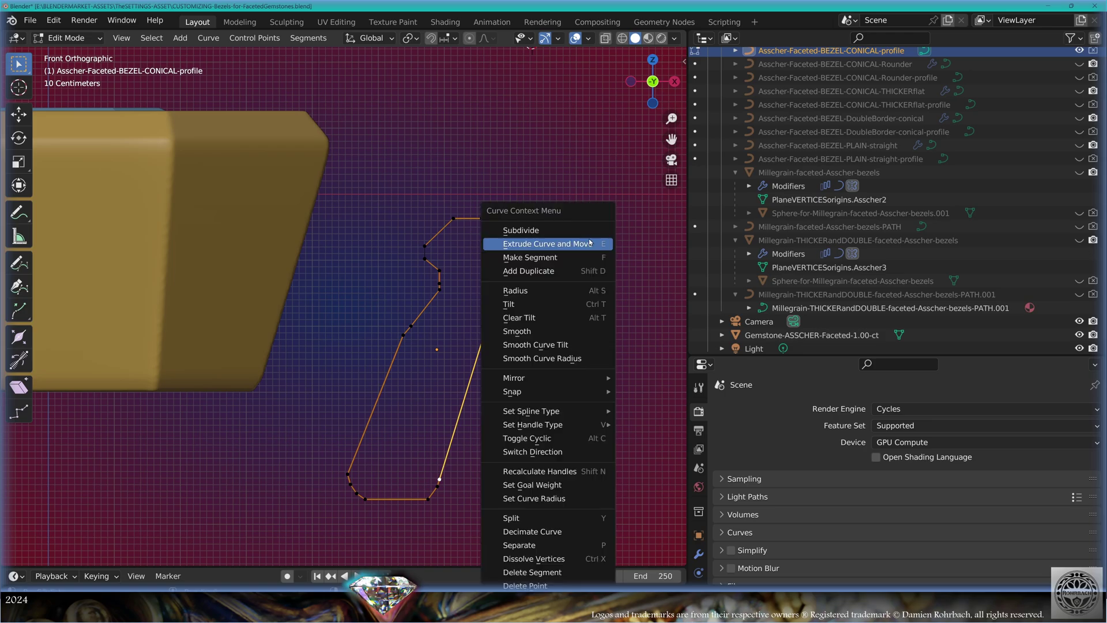
pyautogui.click(589, 230)
pyautogui.rightClick(603, 237)
pyautogui.click(602, 233)
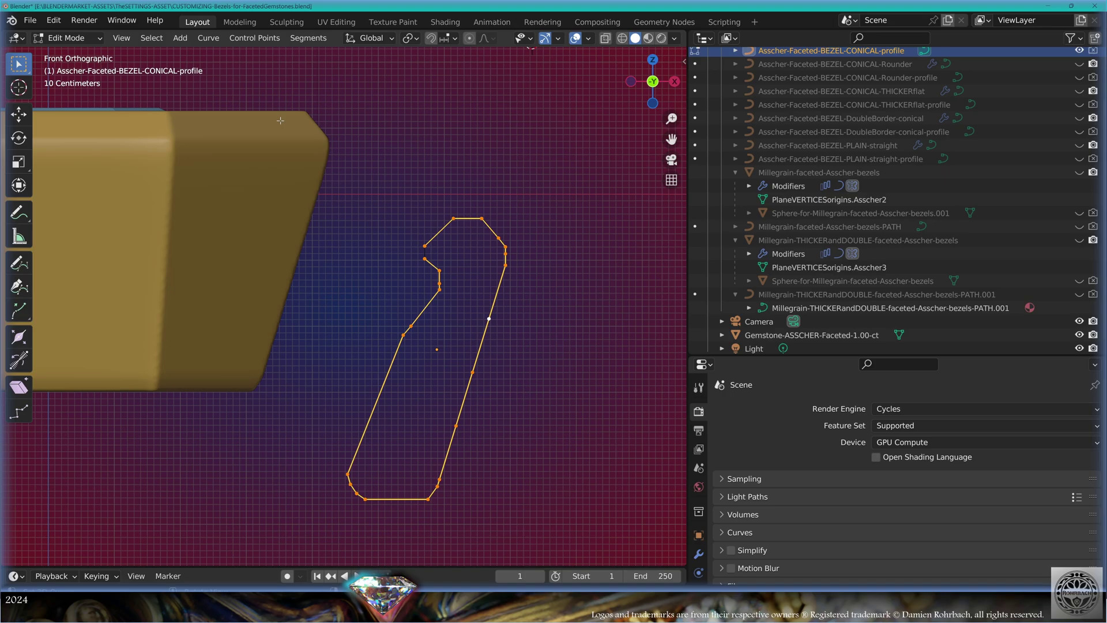
# - Convert the whole conical profile curve to the Bezier spline type
pyautogui.click(208, 38)
pyautogui.moveTo(259, 180)
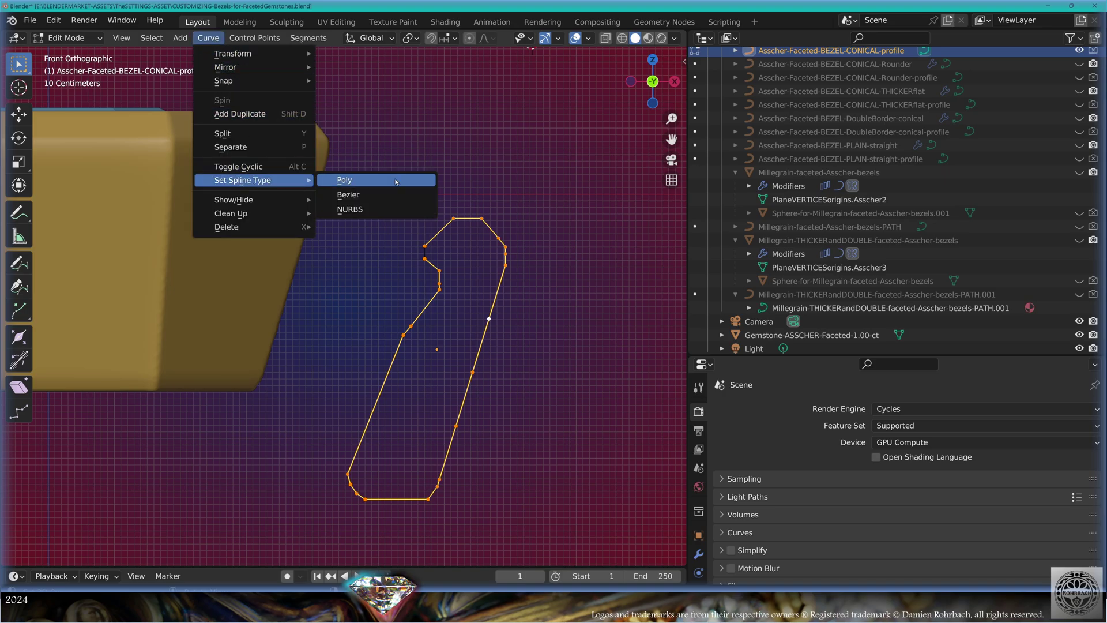
pyautogui.click(390, 195)
# - Bulge the upper part of the profile's outer side outward and set the outer points' handle type to Automatic
pyautogui.scroll(1, 483, 342)
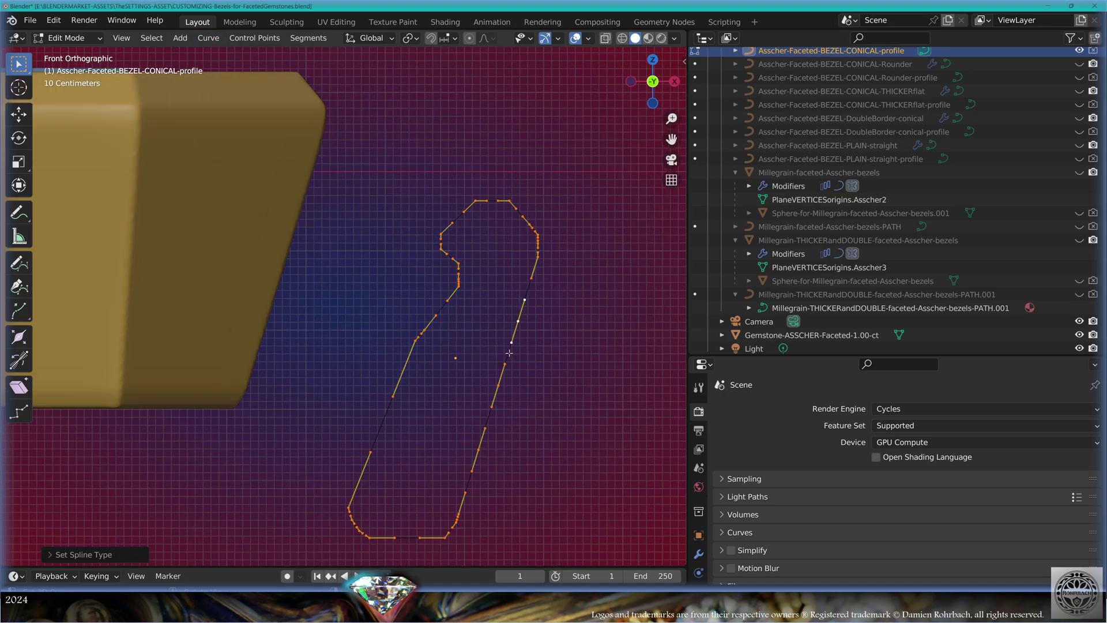
pyautogui.keyDown('shift'); pyautogui.click(474, 474); pyautogui.keyUp('shift')
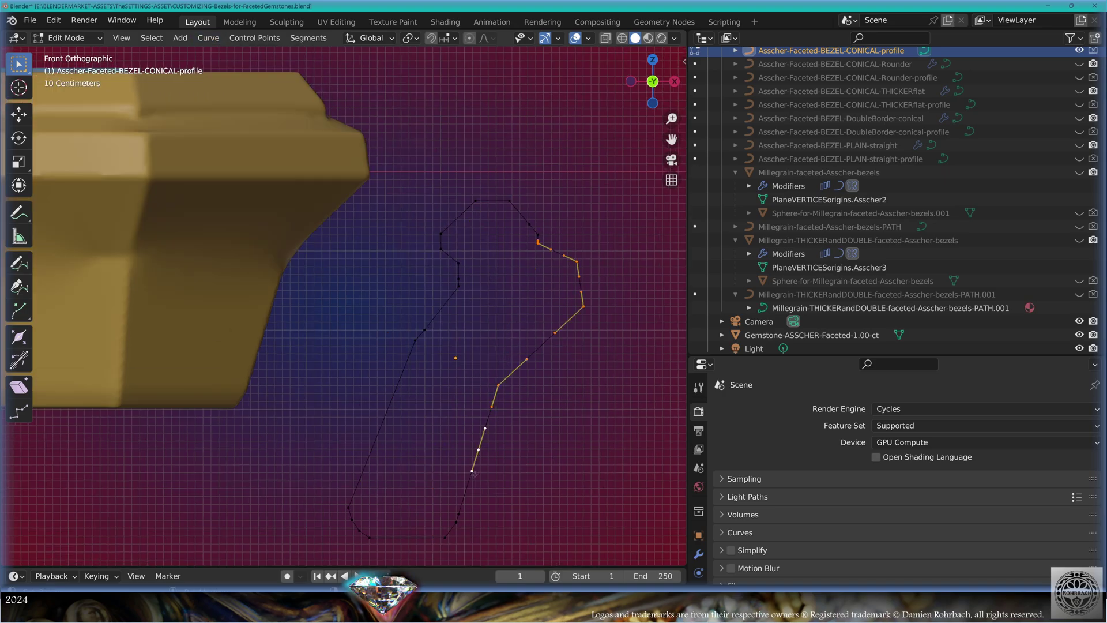
pyautogui.keyDown('shift'); pyautogui.click(467, 509); pyautogui.keyUp('shift')
pyautogui.rightClick(583, 434)
pyautogui.press('Escape')
pyautogui.press('v')
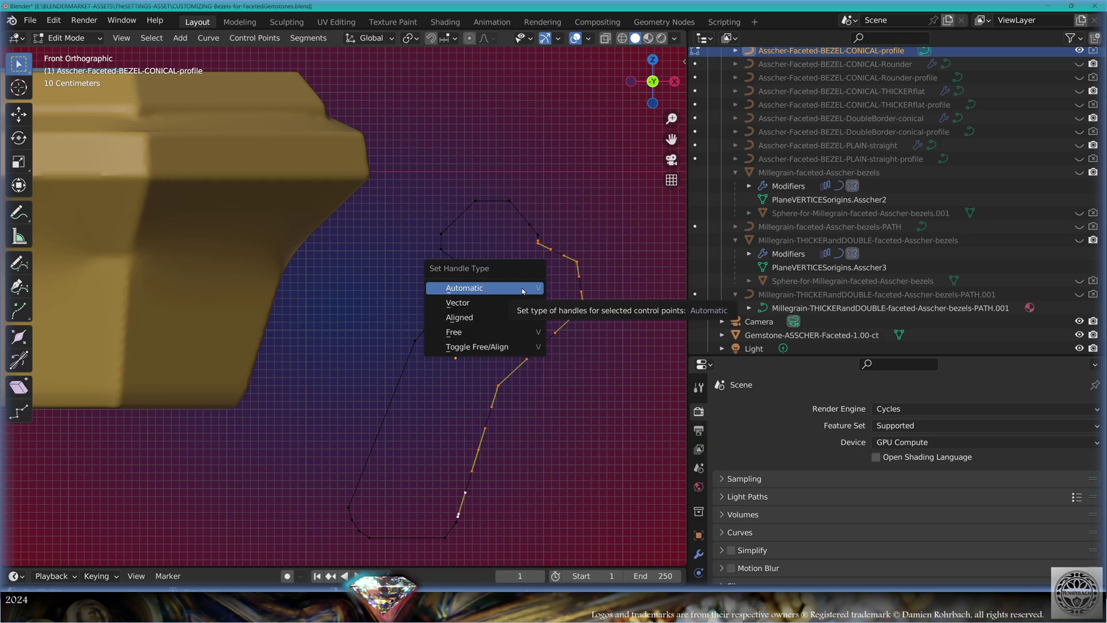
pyautogui.click(523, 289)
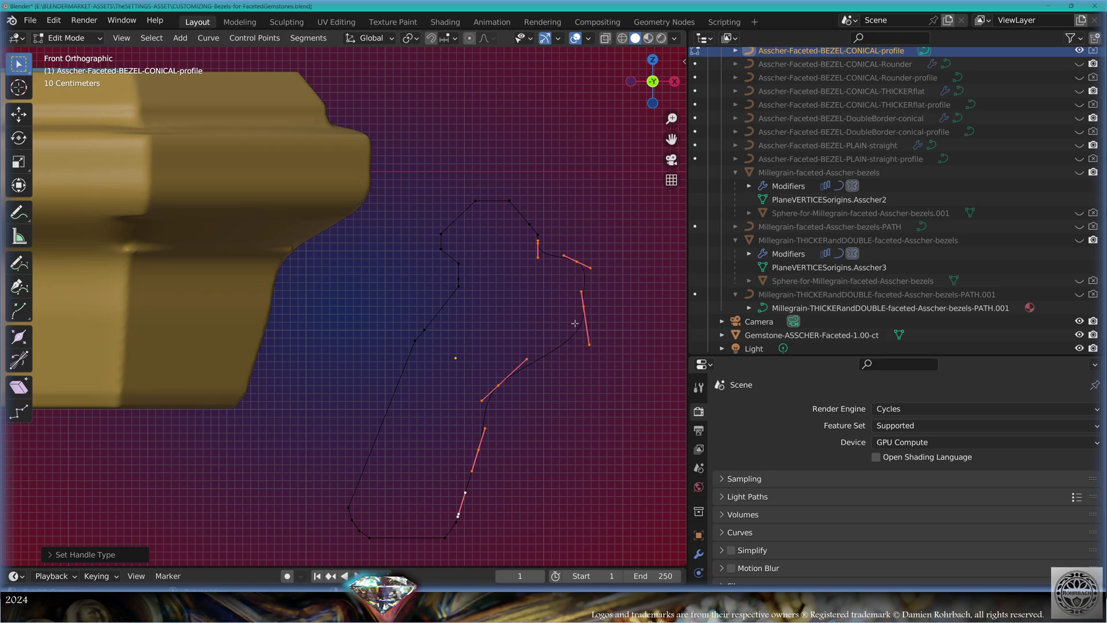
# - Reshape the outer bulge by moving its upper point outward and adjusting the handle and point beneath it
pyautogui.click(577, 261)
pyautogui.press('g')
pyautogui.click(606, 289)
pyautogui.click(581, 291)
pyautogui.press('g')
pyautogui.click(604, 282)
pyautogui.click(584, 306)
pyautogui.press('g')
pyautogui.click(584, 311)
# - Shorten the lower handle of the control point beneath the bulge to tighten its transition into the straight outer side
pyautogui.click(498, 385)
pyautogui.click(479, 403)
pyautogui.press('g')
pyautogui.click(491, 394)
pyautogui.click(495, 388)
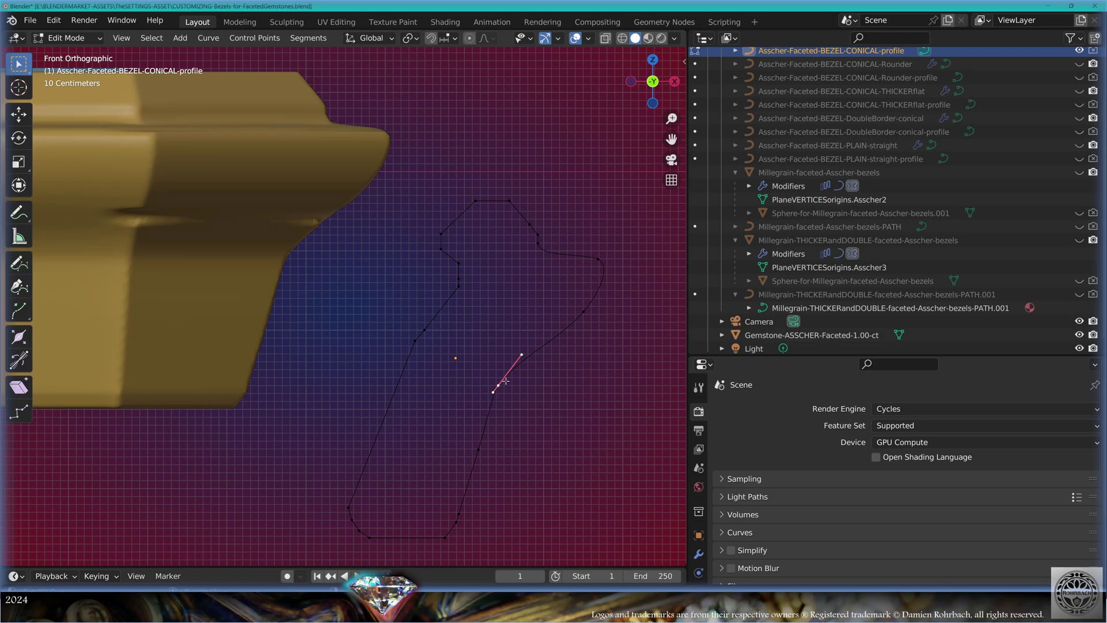
# - Move the control point beneath the profile's outer bulge outward and pull the bulge's upper point slightly inward and down
pyautogui.press('g')
pyautogui.click(512, 378)
pyautogui.click(595, 256)
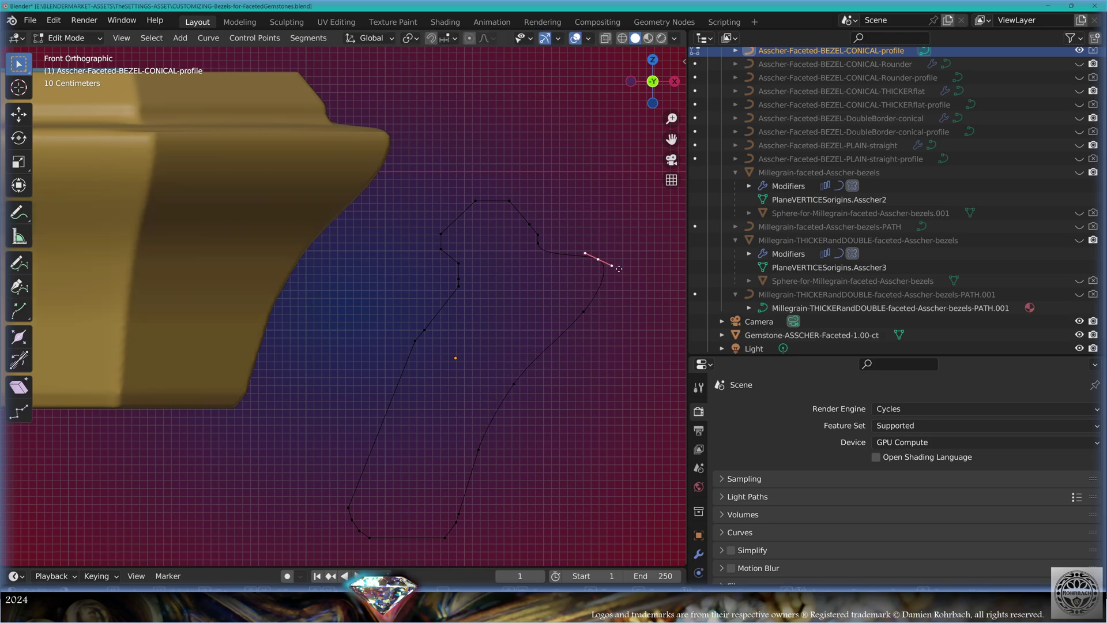
pyautogui.press('g')
pyautogui.click(600, 274)
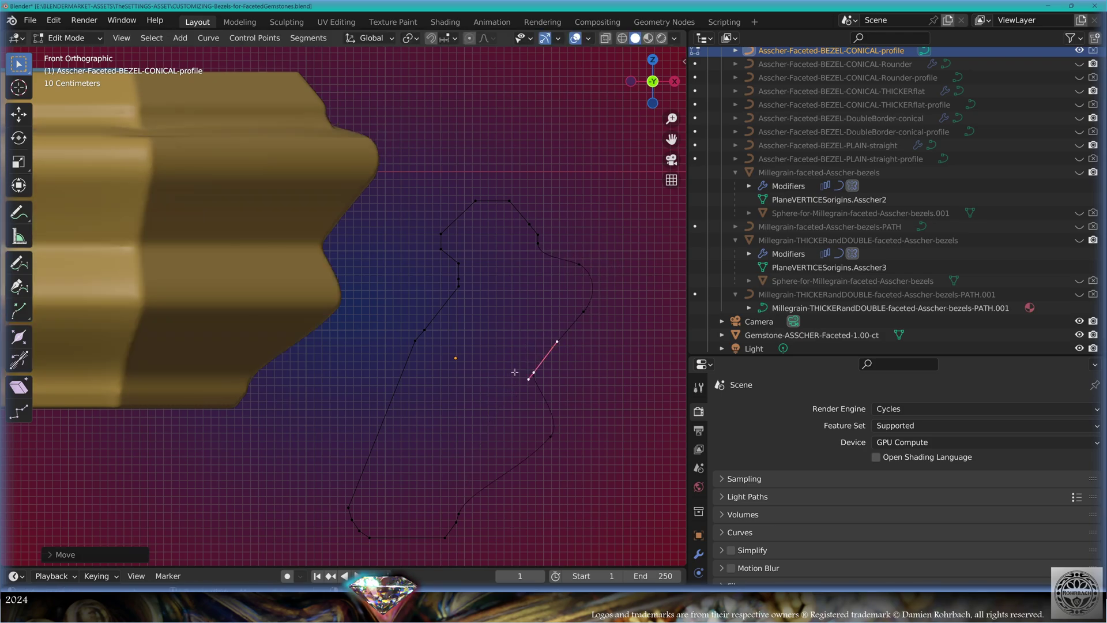
# - Enable X-ray and move the profile's lower inner corner points outward to steepen the inner wall
pyautogui.hotkey('alt', 'z')
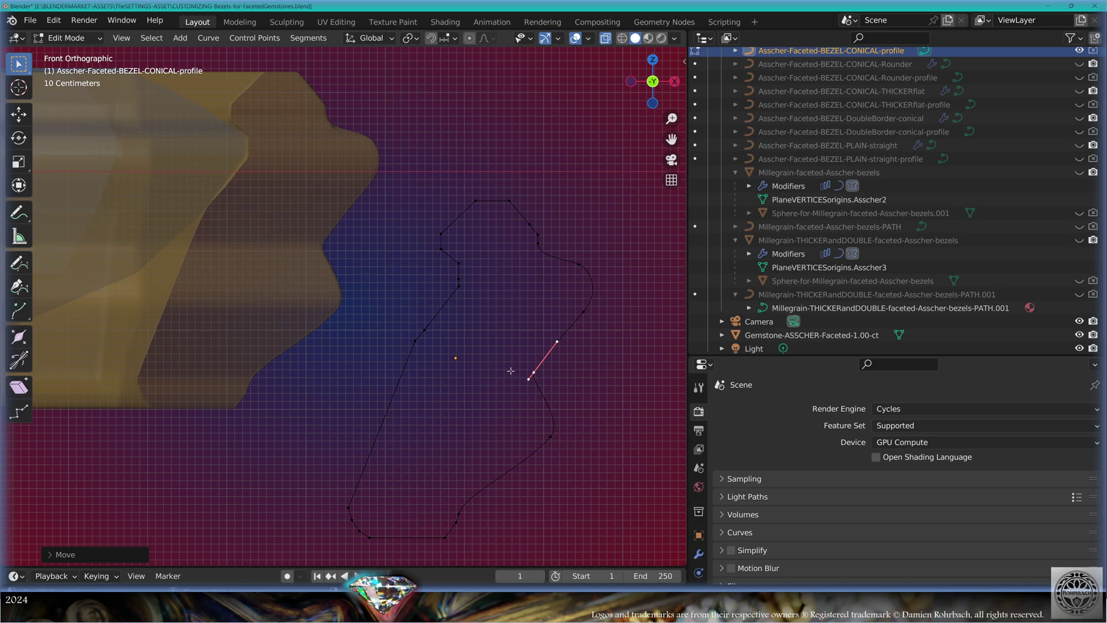
pyautogui.scroll(-2, 469, 400)
pyautogui.press('b')
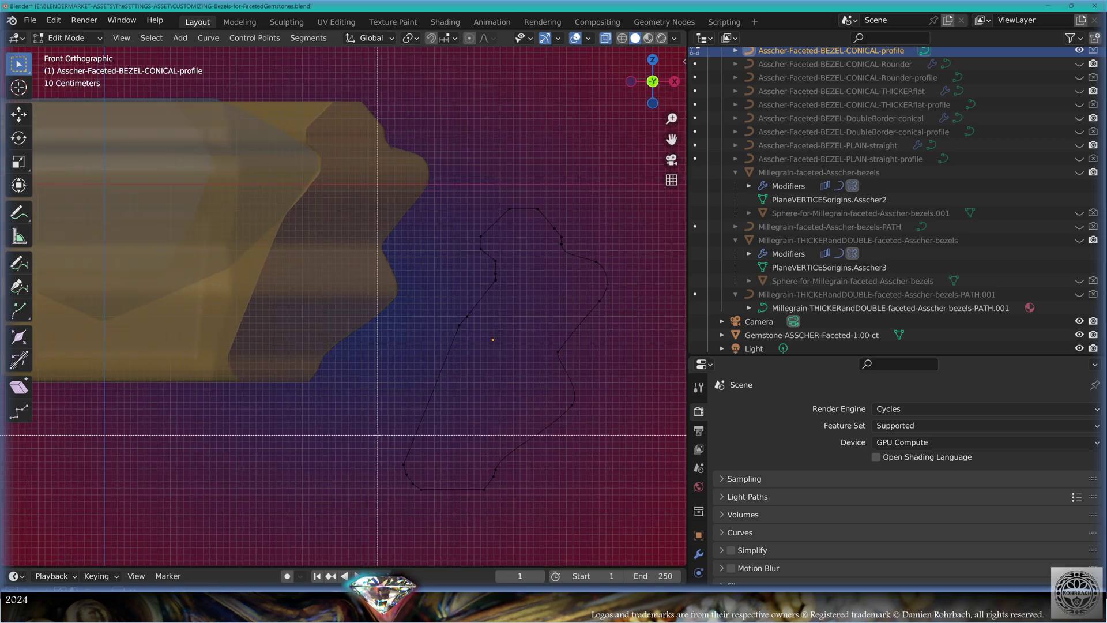
pyautogui.moveTo(378, 434); pyautogui.dragTo(493, 478)
pyautogui.click(17, 118)
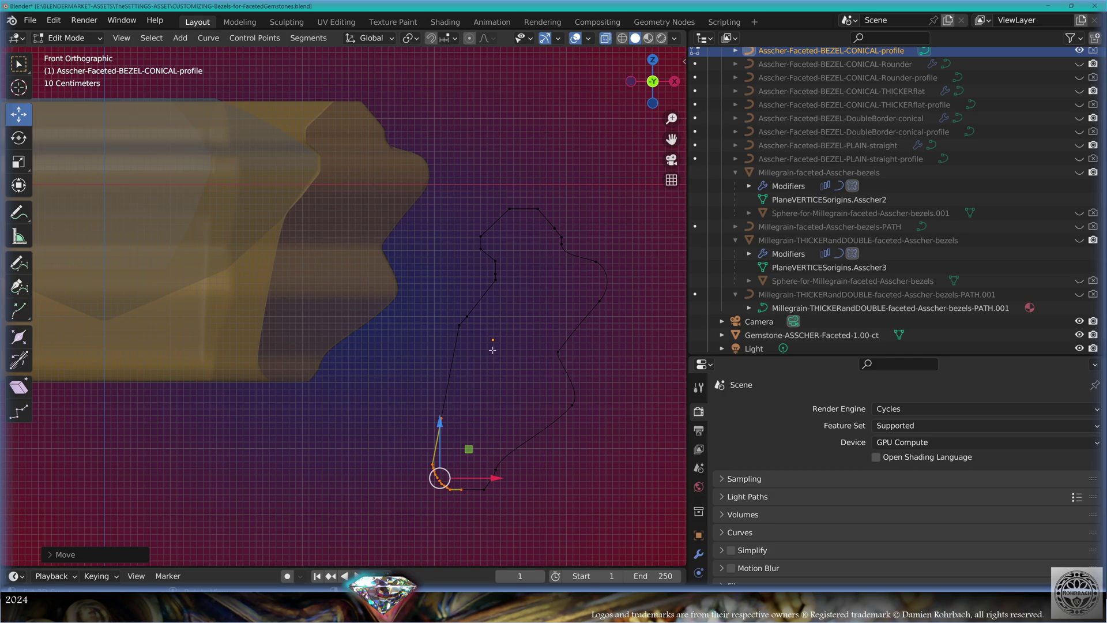
# - Move the profile's bottom outer corner points outward and slightly down to widen the bezel's base
pyautogui.scroll(3, 493, 350)
pyautogui.press('g')
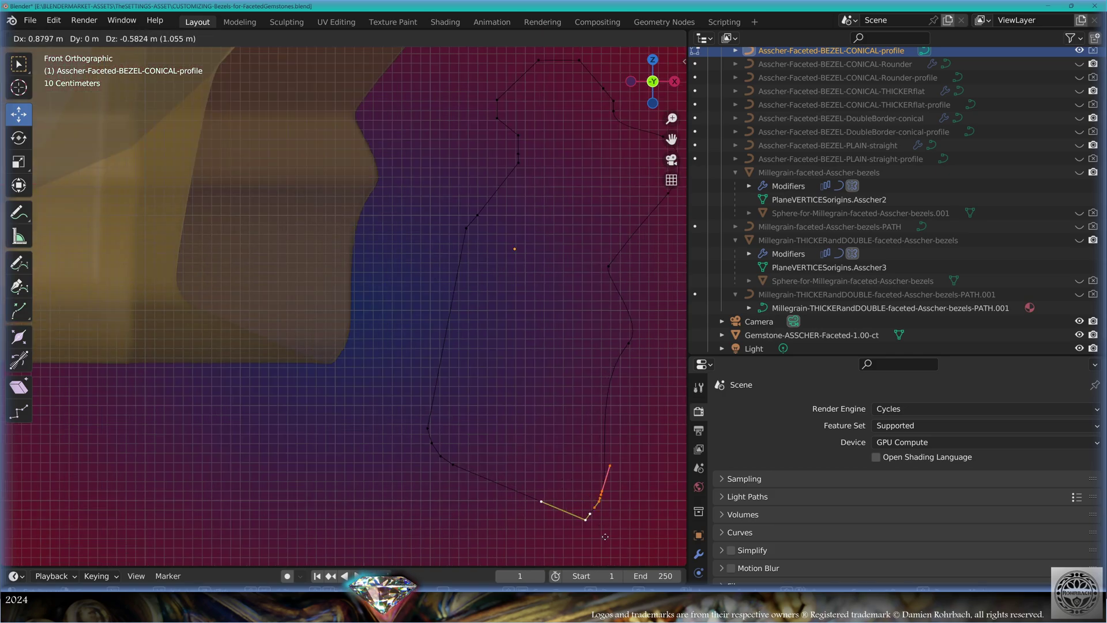
pyautogui.click(17, 57)
pyautogui.scroll(-6, 477, 198)
pyautogui.moveTo(477, 198); pyautogui.dragTo(533, 283, button='middle')
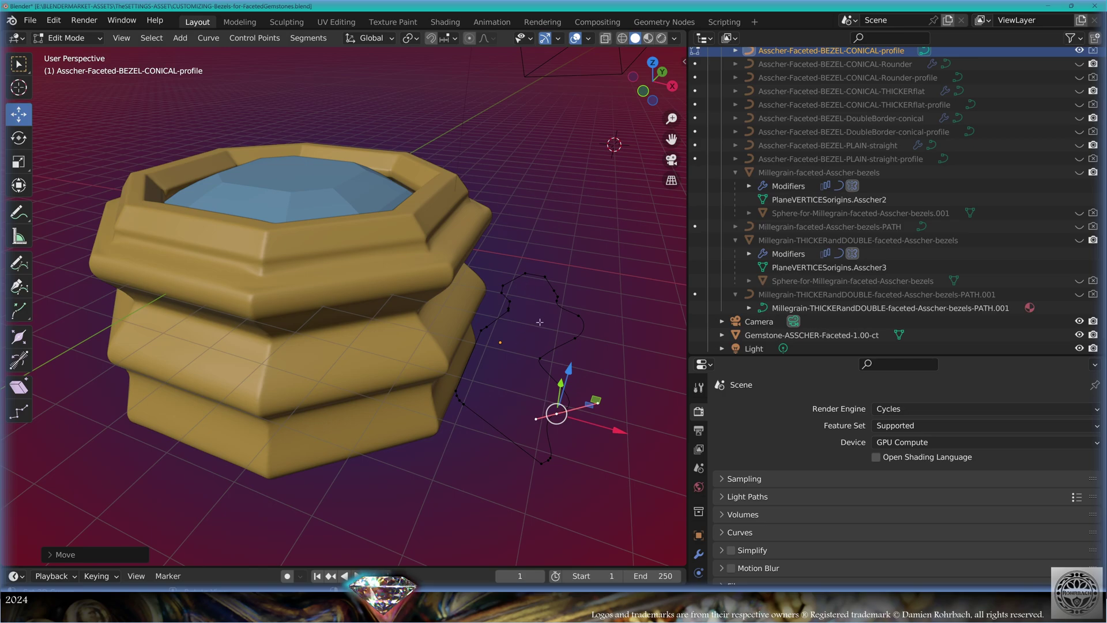
# - Leave curve editing, hide the conical bezel and its profile, and show the CONICAL-Rounder bezel with its profile curve
pyautogui.press('Tab')
pyautogui.scroll(4, 981, 173)
pyautogui.click(1078, 107)
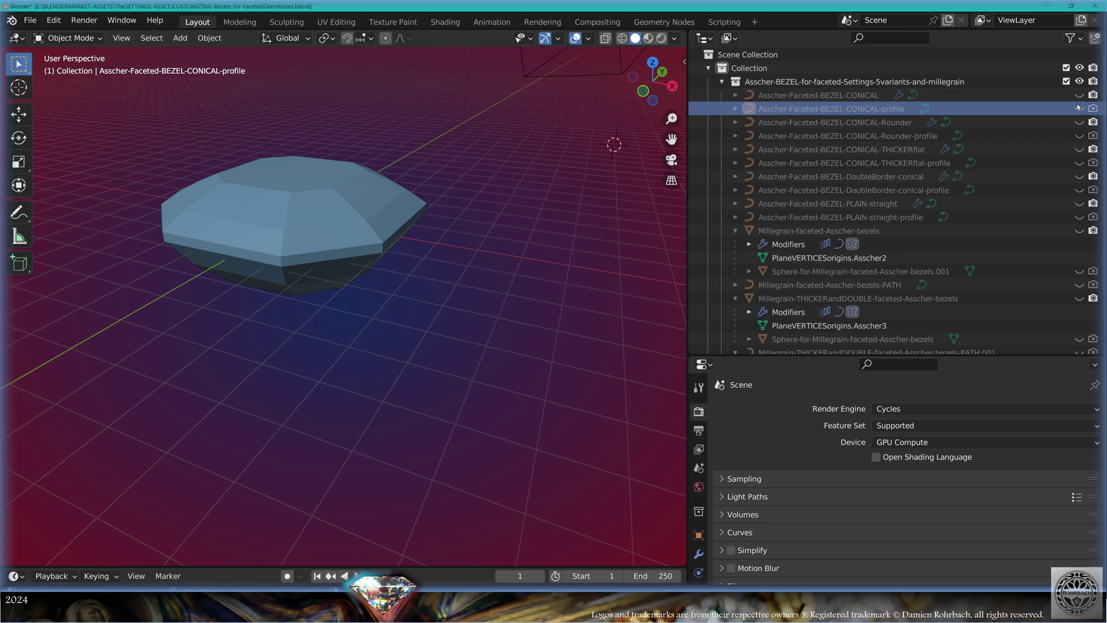
pyautogui.click(1079, 122)
pyautogui.click(1079, 135)
pyautogui.click(836, 122)
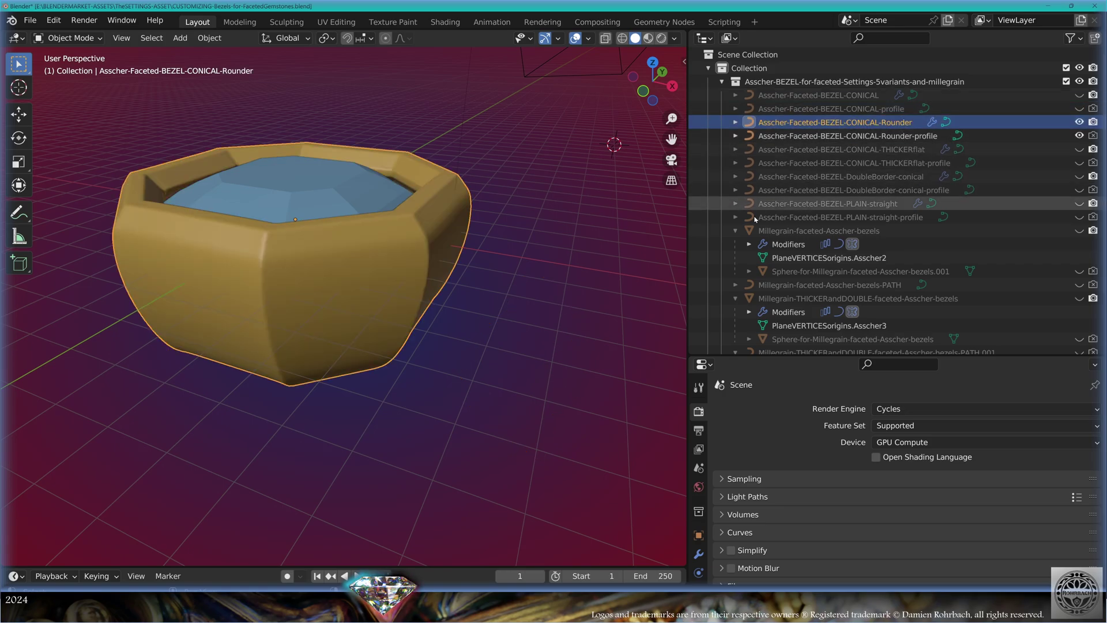
pyautogui.keyDown('shift'); pyautogui.moveTo(557, 286); pyautogui.dragTo(403, 249, button='middle'); pyautogui.keyUp('shift')
pyautogui.scroll(-3, 531, 279)
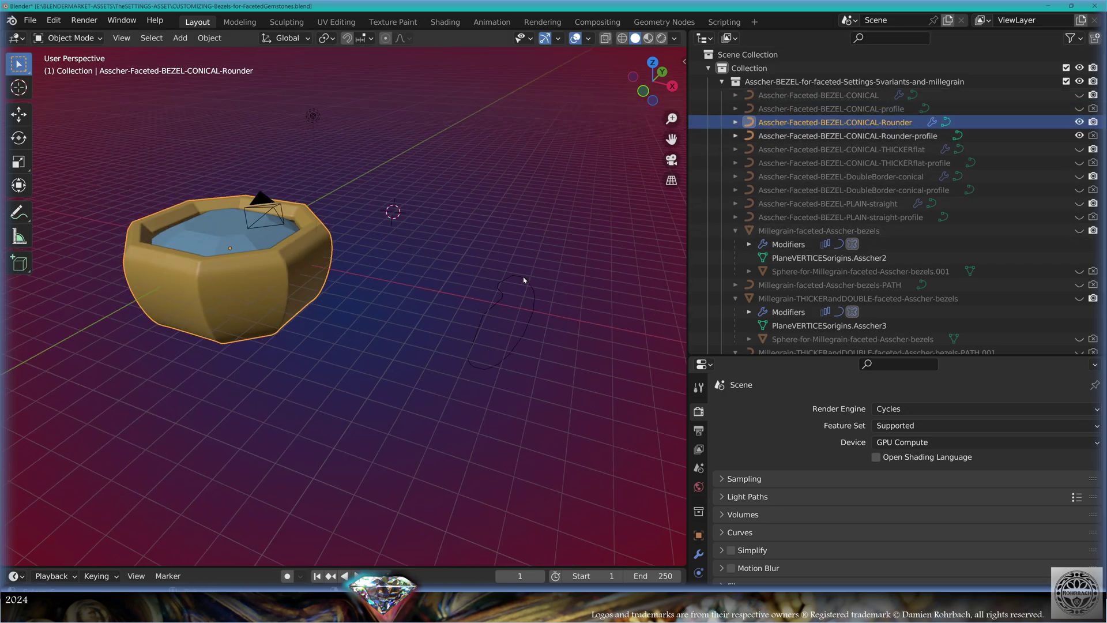
pyautogui.click(524, 280)
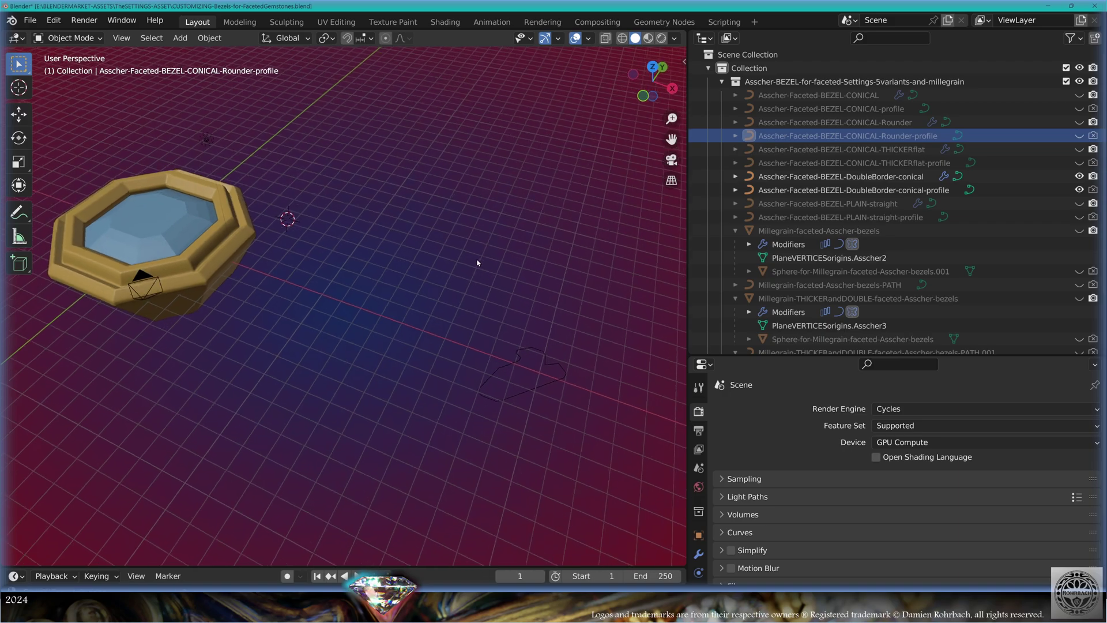
# - Show the PLAIN-straight bezel's profile curve and inspect how the bezel holds the gemstone in a see-through front view
pyautogui.keyDown('shift'); pyautogui.moveTo(476, 263); pyautogui.dragTo(482, 265, button='middle'); pyautogui.keyUp('shift')
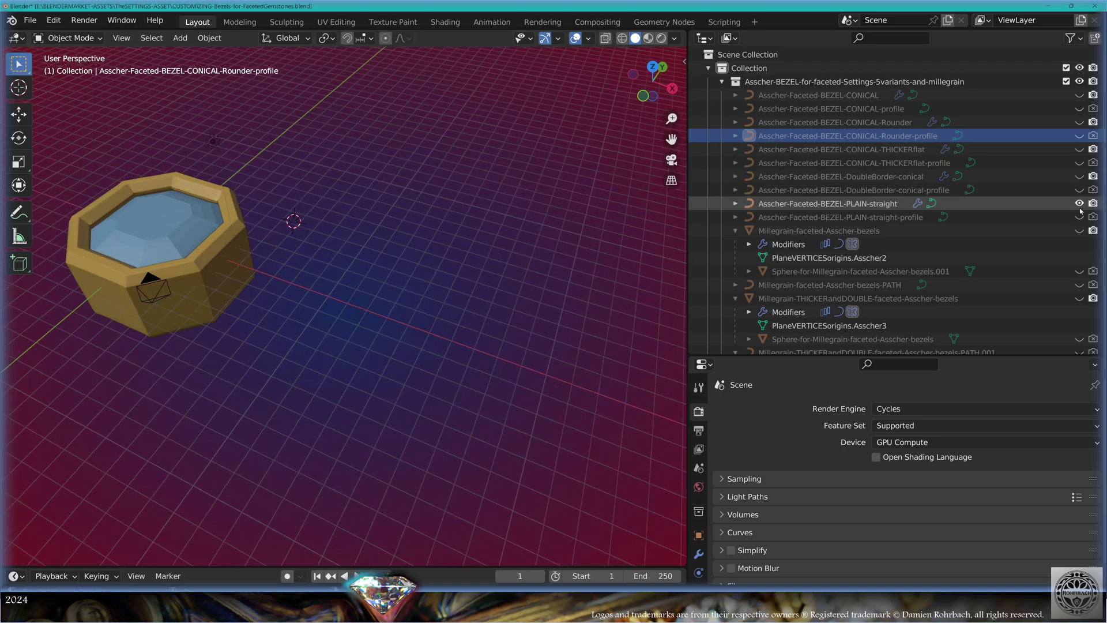
pyautogui.click(1079, 217)
pyautogui.keyDown('shift'); pyautogui.moveTo(188, 297); pyautogui.dragTo(421, 271, button='middle'); pyautogui.keyUp('shift')
pyautogui.scroll(4, 421, 271)
pyautogui.moveTo(421, 271)
pyautogui.mouseDown(button='middle')
pyautogui.moveTo(430, 196)
pyautogui.moveTo(444, 217)
pyautogui.moveTo(428, 250)
pyautogui.moveTo(404, 233)
pyautogui.moveTo(555, 316)
pyautogui.mouseUp(button='middle')
pyautogui.hotkey('alt', 'z')
pyautogui.press('KP_1')
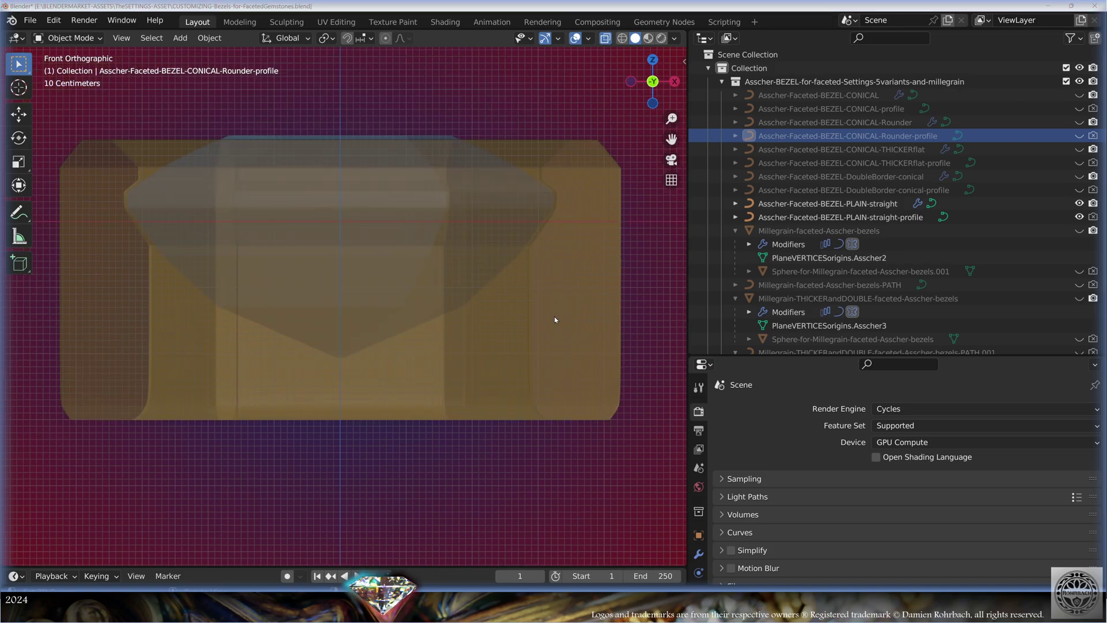
pyautogui.moveTo(555, 316); pyautogui.dragTo(526, 279, button='middle')
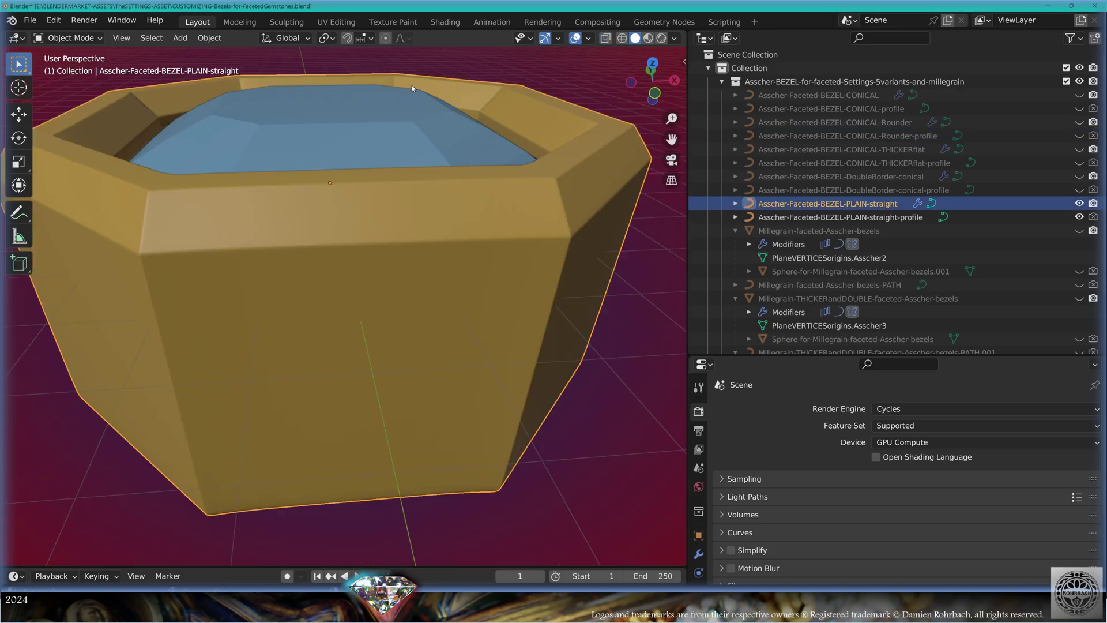
# - Enlarge the Asscher gemstone by setting its X and Y dimensions to 20 m and its Z scale to 3.101
pyautogui.click(431, 137)
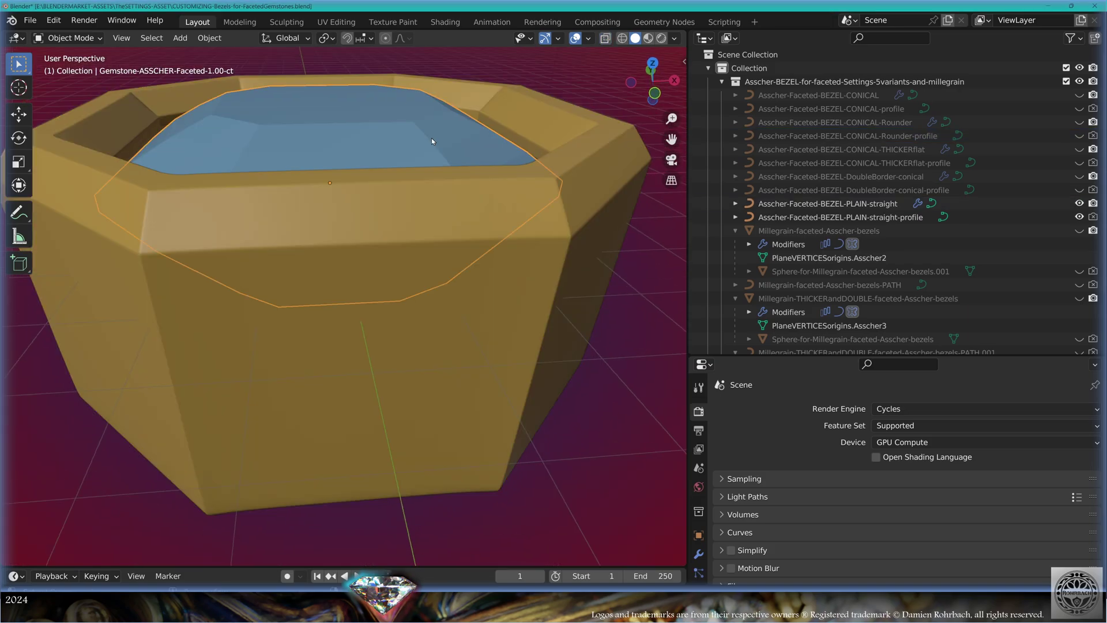
pyautogui.press('n')
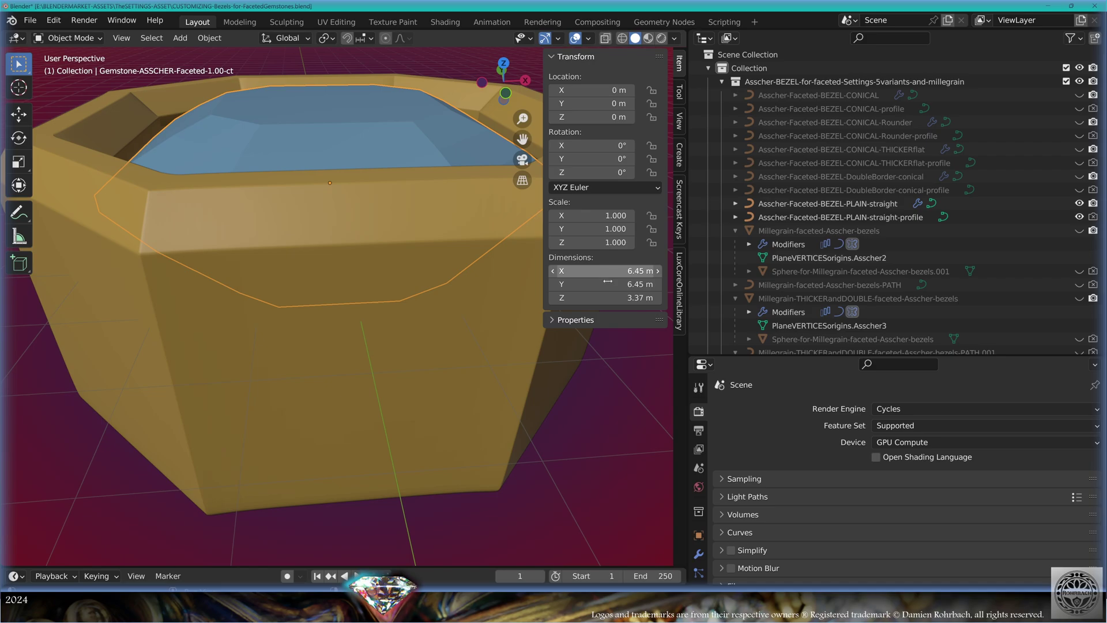
pyautogui.moveTo(608, 273); pyautogui.dragTo(608, 285)
pyautogui.write('20')
pyautogui.press('Return')
pyautogui.scroll(-9, 309, 367)
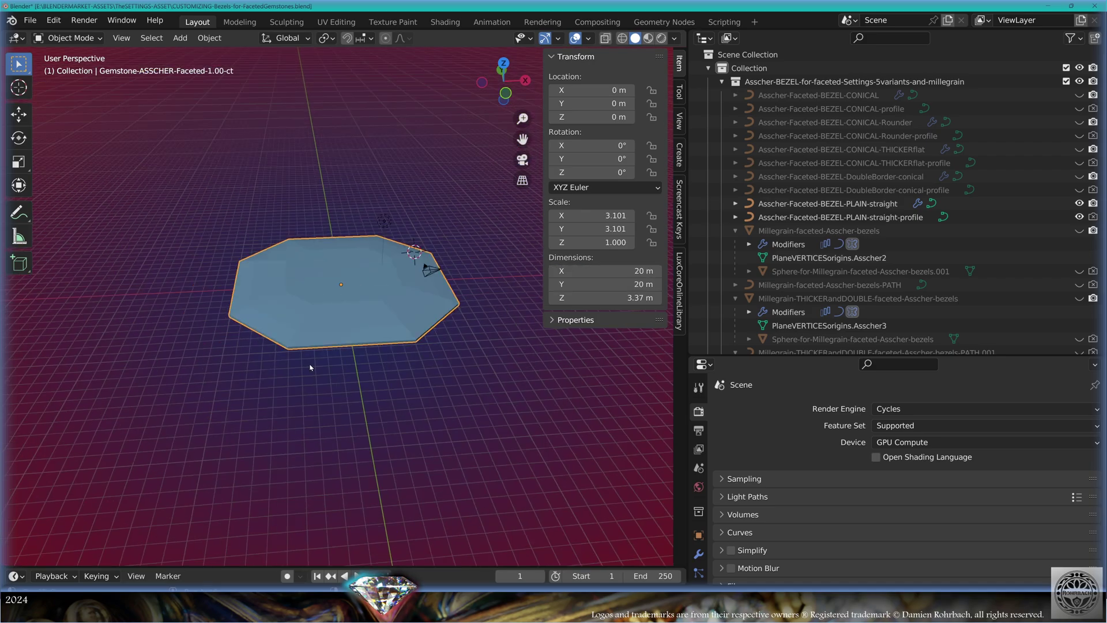
pyautogui.click(578, 243)
pyautogui.write('3.101')
pyautogui.press('Return')
pyautogui.scroll(5, 411, 264)
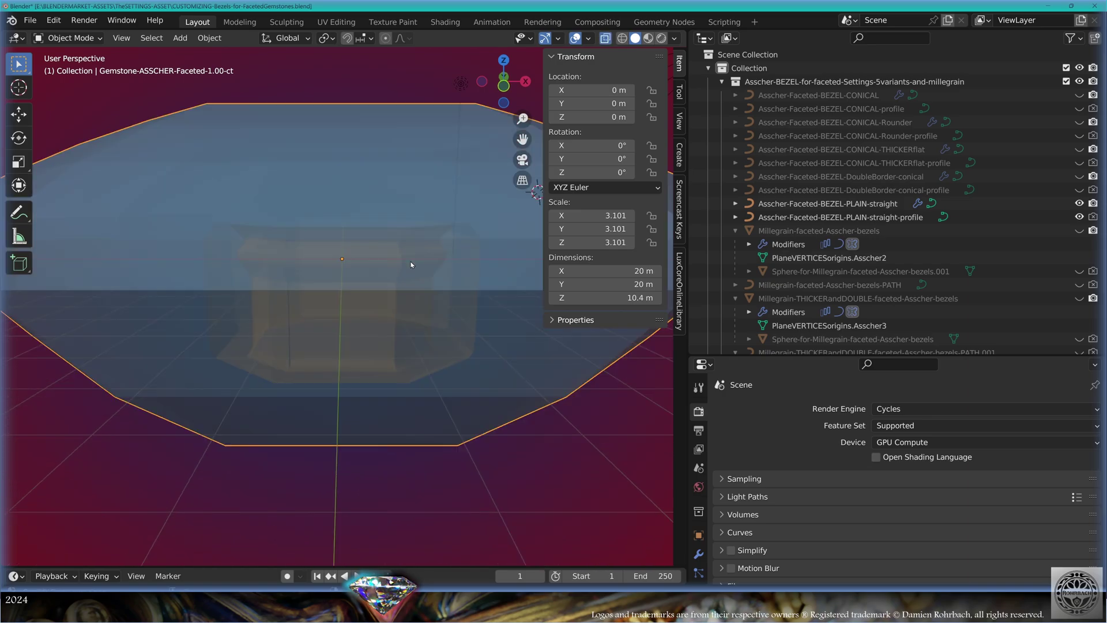
# - Select the plain straight bezel in top view and snap the 3D cursor to its center
pyautogui.click(411, 265)
pyautogui.moveTo(414, 353); pyautogui.dragTo(453, 355, button='middle')
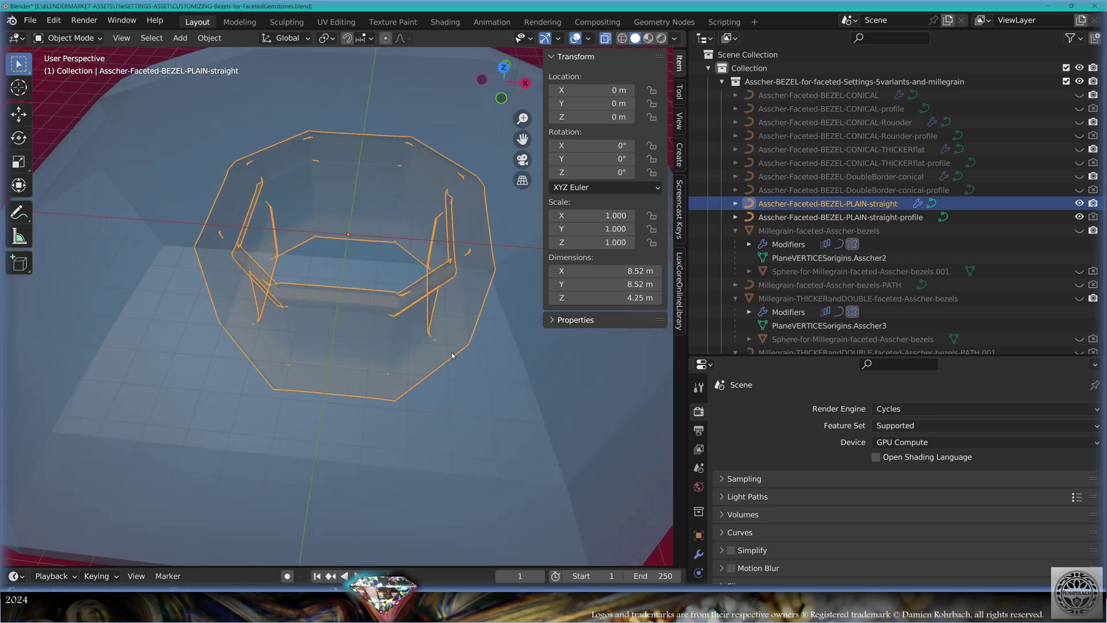
pyautogui.press('KP_7')
pyautogui.hotkey('shift', 's')
pyautogui.click(470, 397)
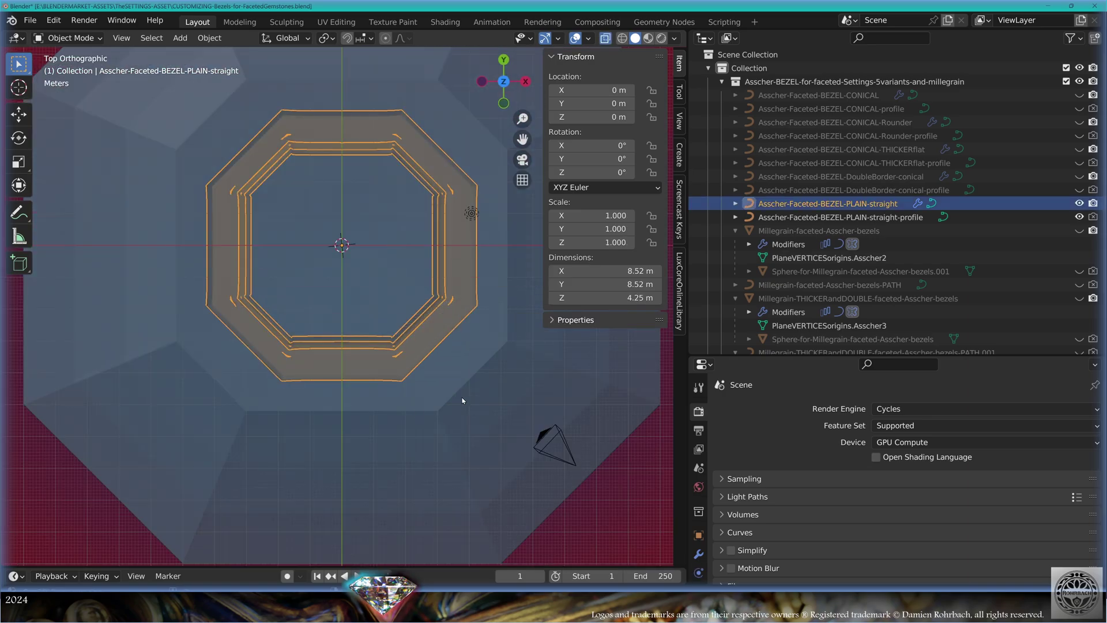
# - Scale up all points of the plain straight bezel's path around the 3D cursor until the bezel reaches the gemstone's outer edge
pyautogui.press('Tab')
pyautogui.click(394, 142)
pyautogui.press('a')
pyautogui.click(410, 38)
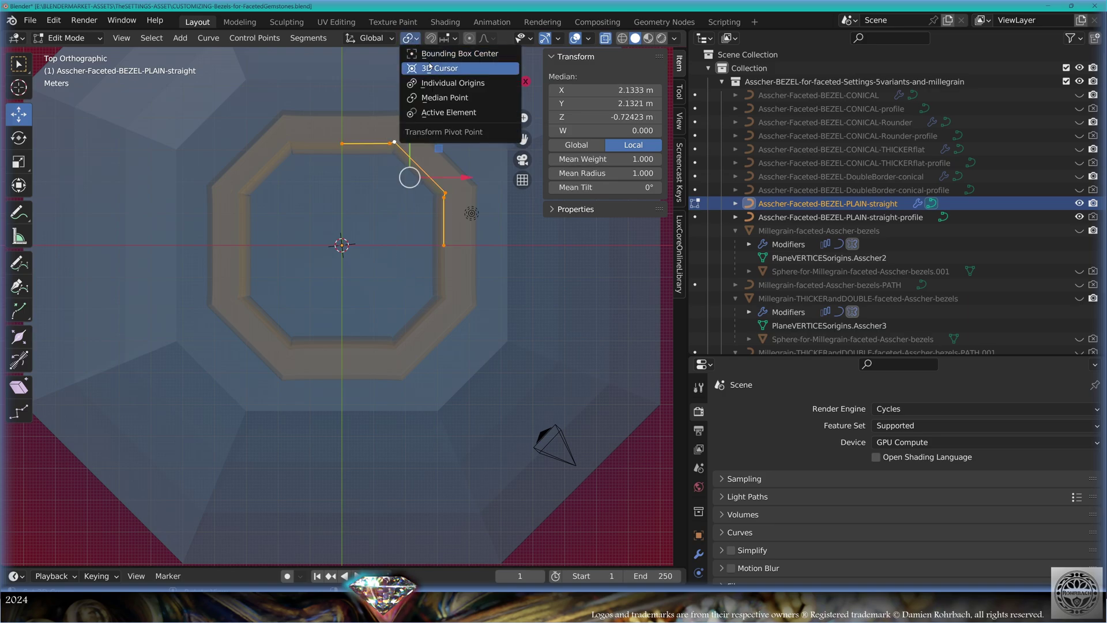
pyautogui.click(434, 68)
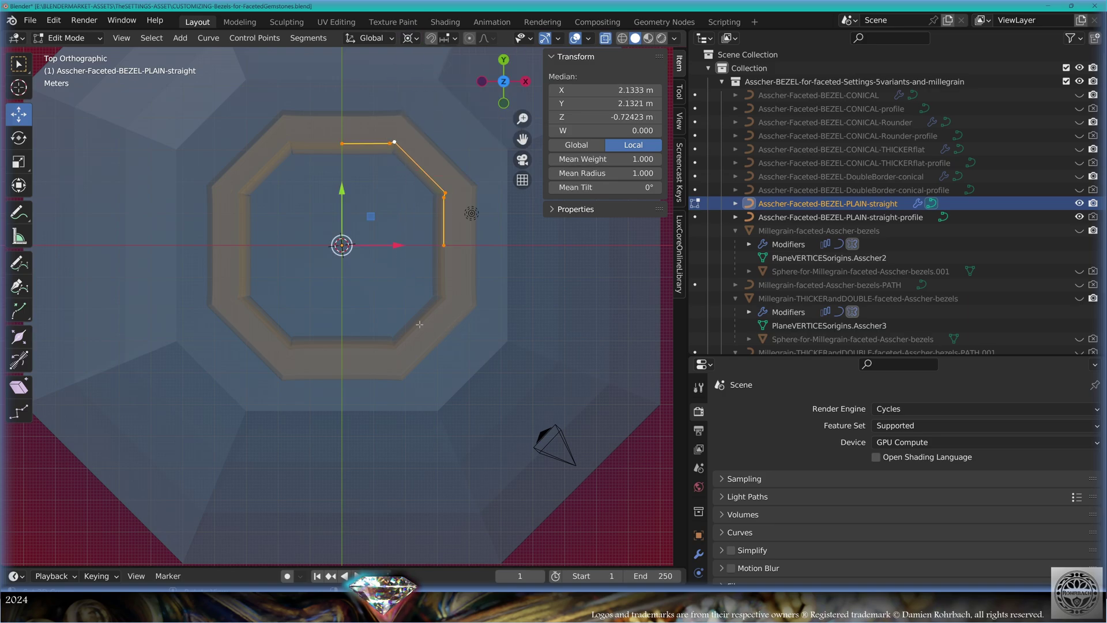
pyautogui.scroll(-4, 419, 325)
pyautogui.press('s')
pyautogui.click(448, 266)
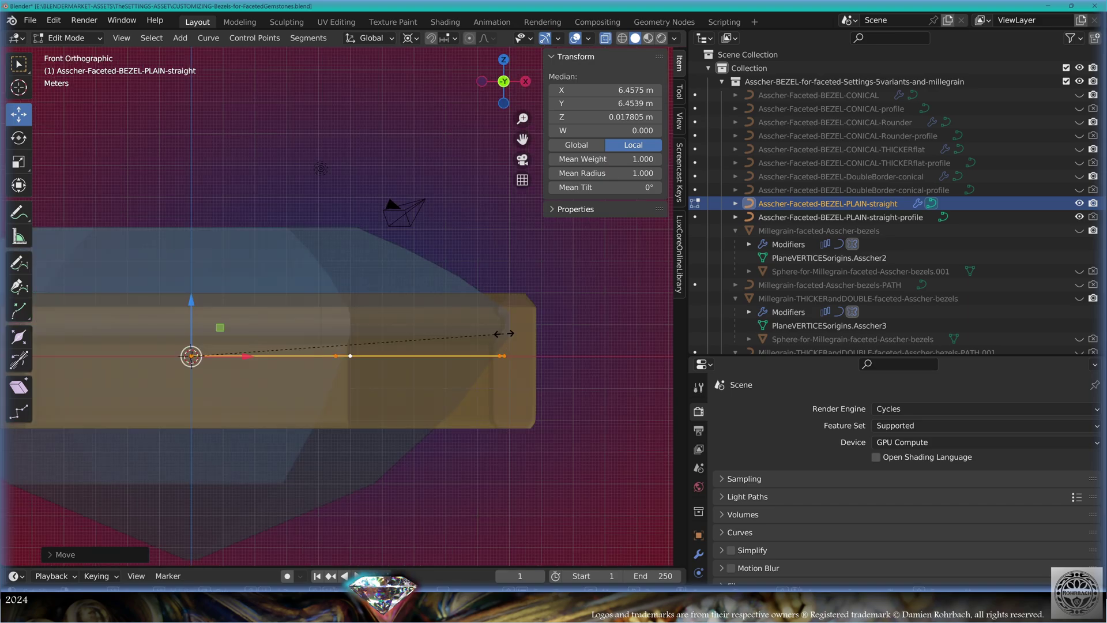
pyautogui.press('s')
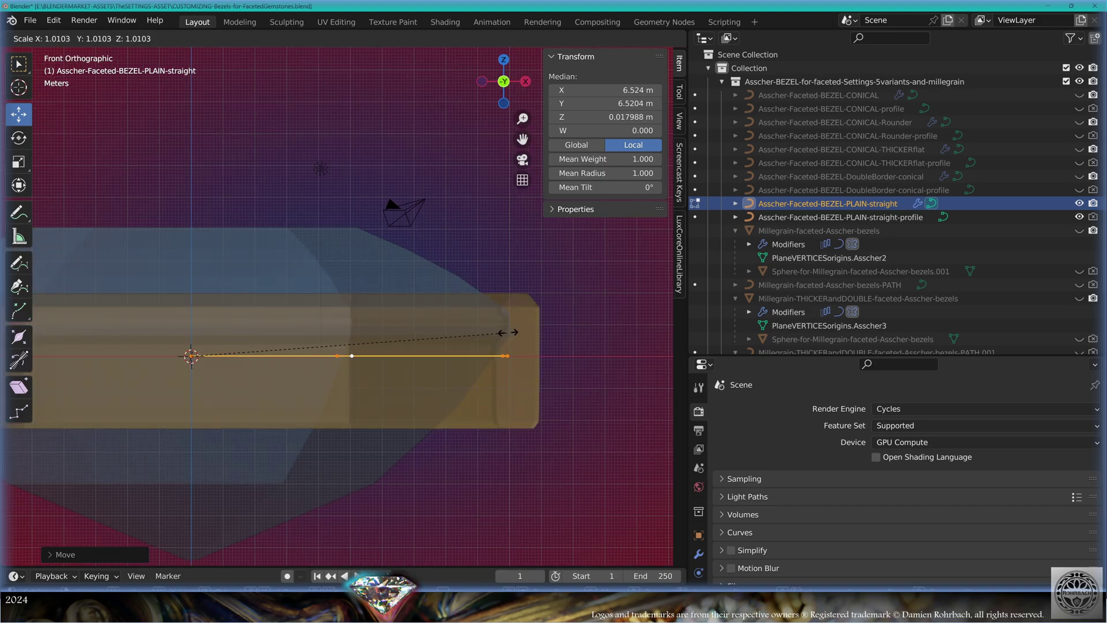
pyautogui.click(506, 332)
# - Move the plain straight profile curve along the X axis to just beside the enlarged bezel
pyautogui.scroll(6, 215, 111)
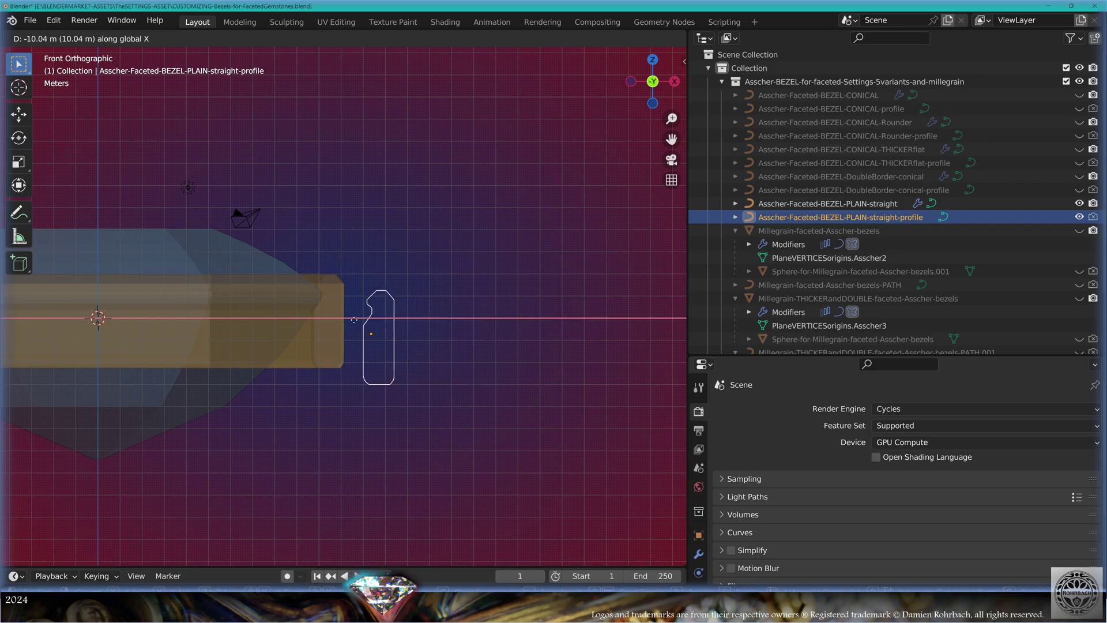
pyautogui.click(420, 410)
pyautogui.scroll(5, 420, 410)
pyautogui.press('n')
pyautogui.keyDown('shift'); pyautogui.moveTo(405, 398); pyautogui.dragTo(393, 355, button='middle'); pyautogui.keyUp('shift')
# - Scale up the whole plain straight profile around its Median Point and reposition its points to fit the bezel to the gemstone
pyautogui.press('Tab')
pyautogui.scroll(-2, 393, 355)
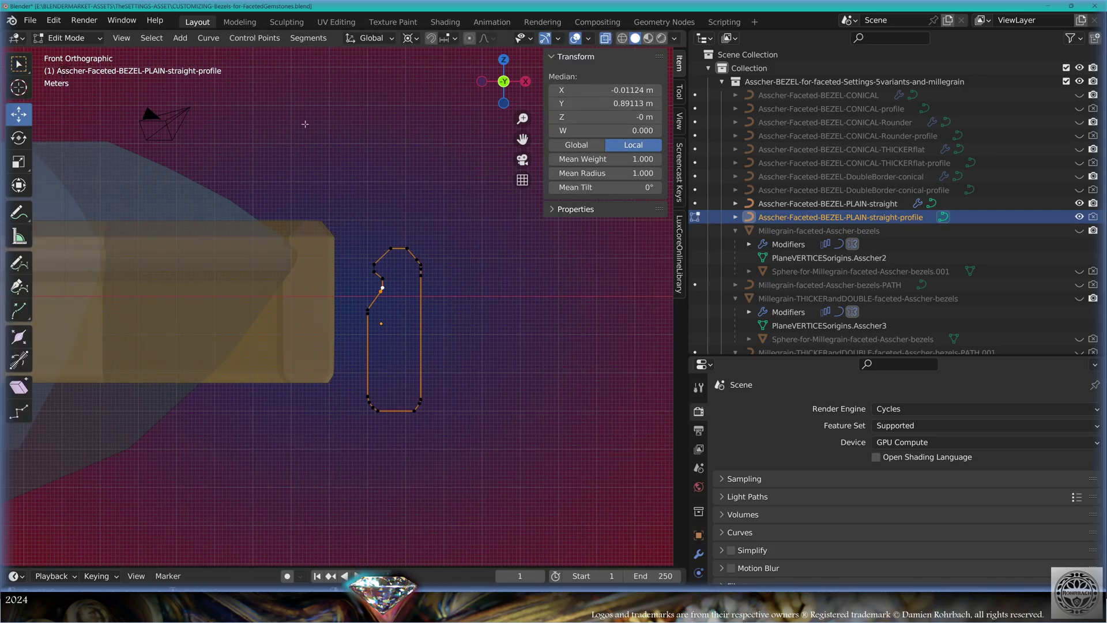
pyautogui.click(409, 39)
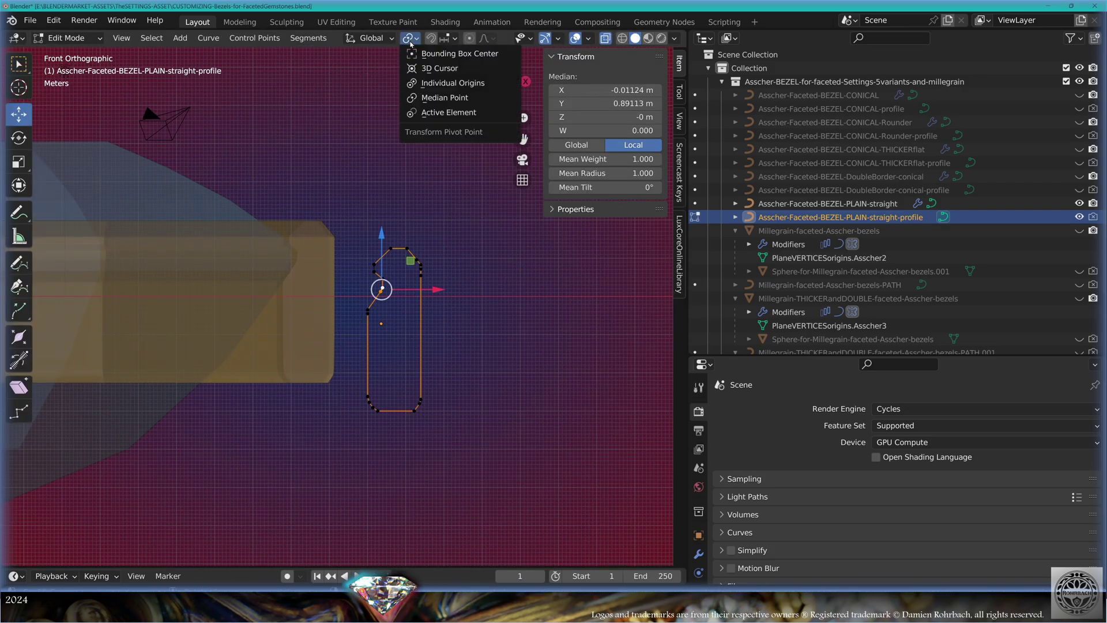
pyautogui.click(444, 99)
pyautogui.press('a')
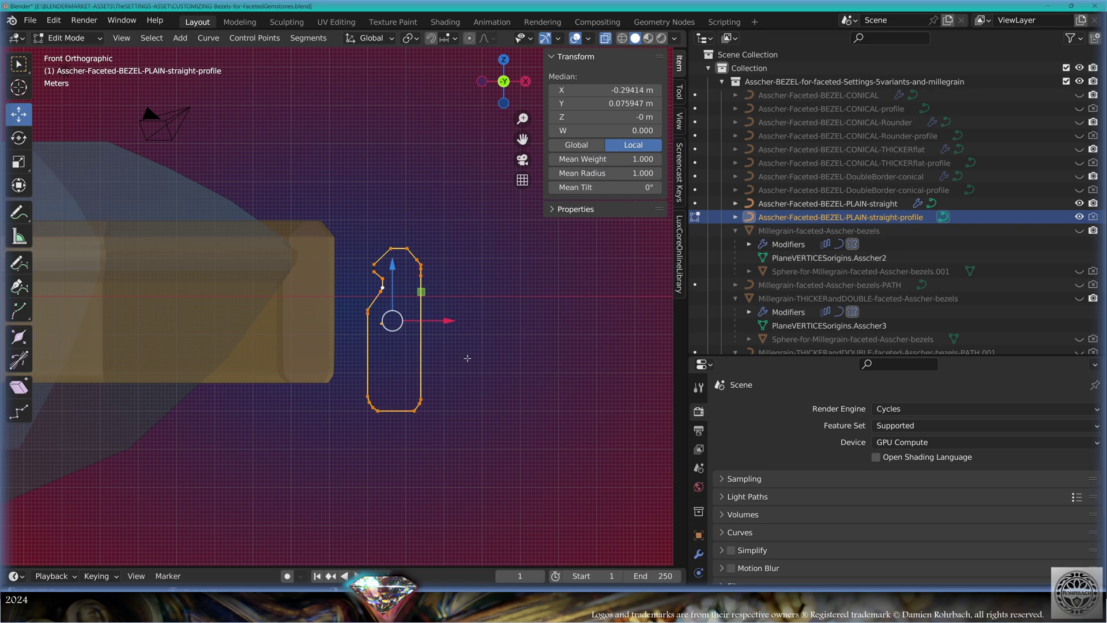
pyautogui.press('s')
pyautogui.click(488, 288)
pyautogui.press('g')
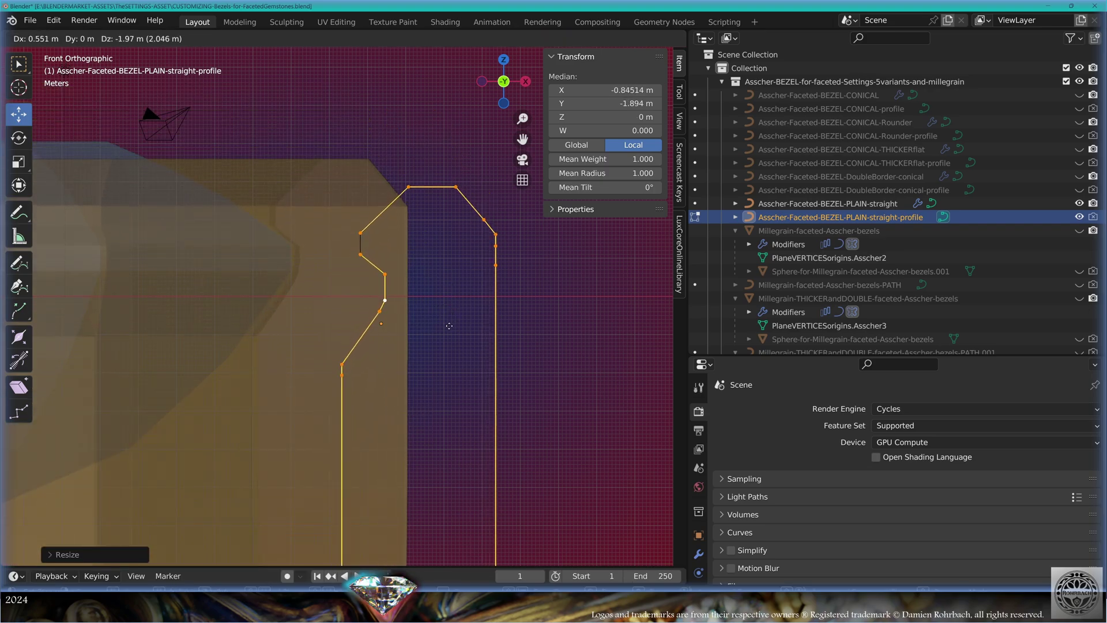
pyautogui.click(447, 321)
# - Move the profile's bottom points straight down to make the bezel much taller, and return to Object Mode
pyautogui.scroll(-3, 445, 319)
pyautogui.hotkey('alt', 'a')
pyautogui.moveTo(313, 387); pyautogui.dragTo(440, 450)
pyautogui.moveTo(365, 370); pyautogui.dragTo(379, 478)
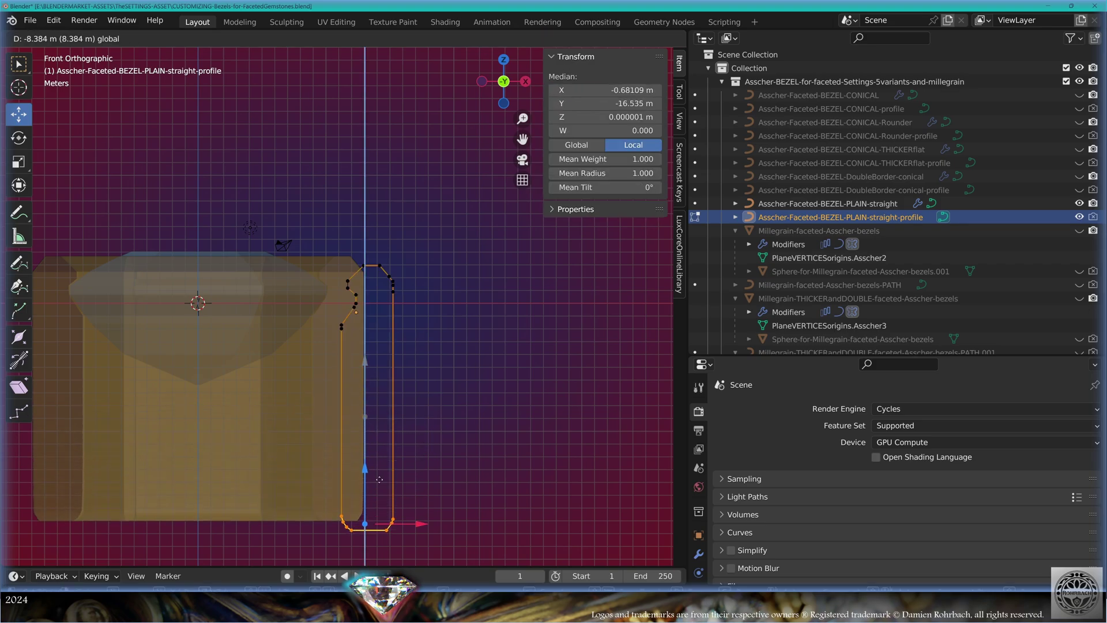
pyautogui.click(389, 461)
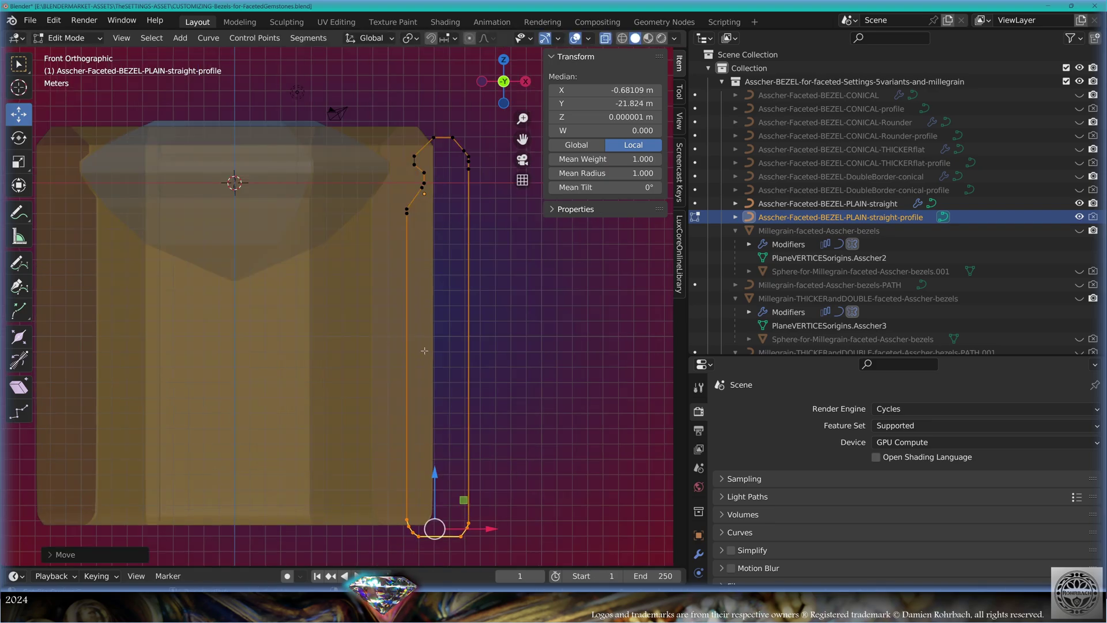
pyautogui.press('Tab')
pyautogui.scroll(-3, 403, 361)
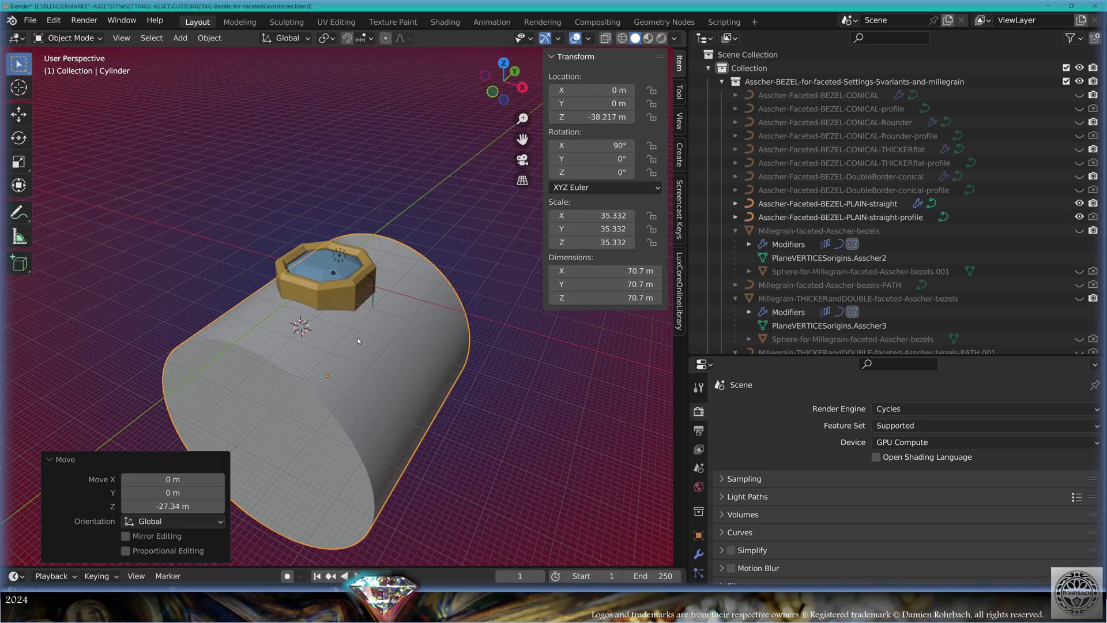
# - Duplicate the plain straight bezel in place
pyautogui.scroll(4, 358, 341)
pyautogui.click(715, 203)
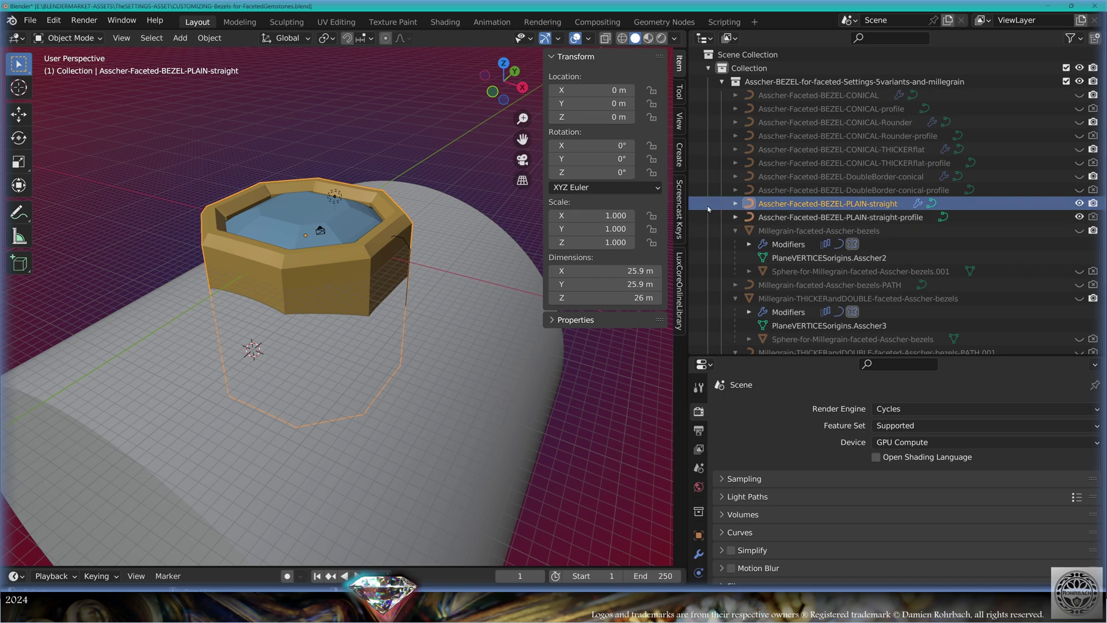
pyautogui.scroll(2, 357, 259)
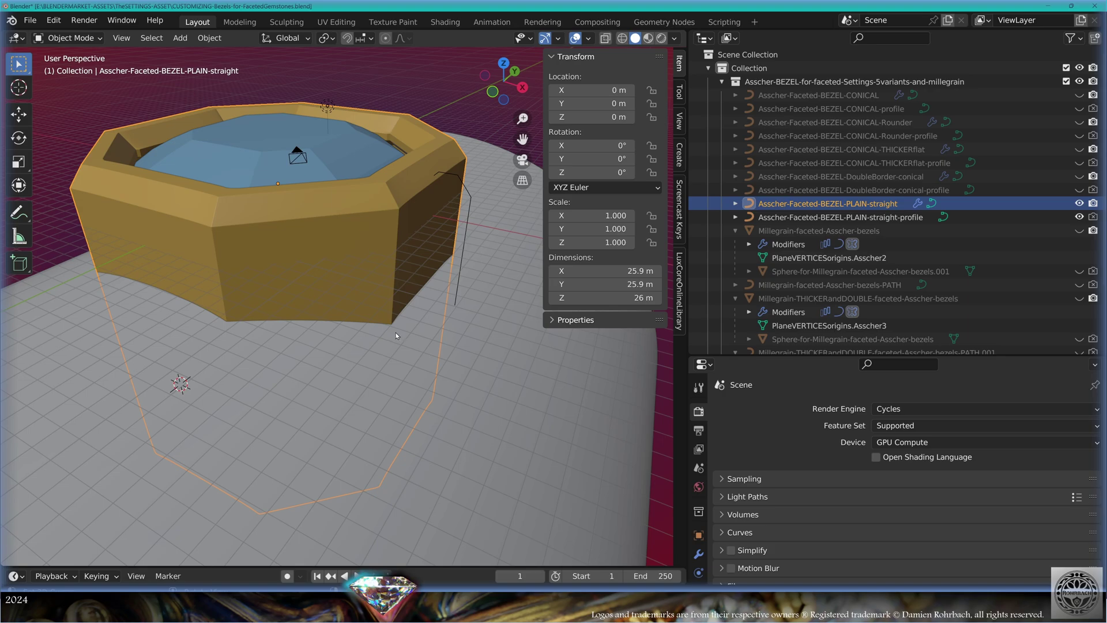
pyautogui.hotkey('shift', 'd')
pyautogui.press('Escape')
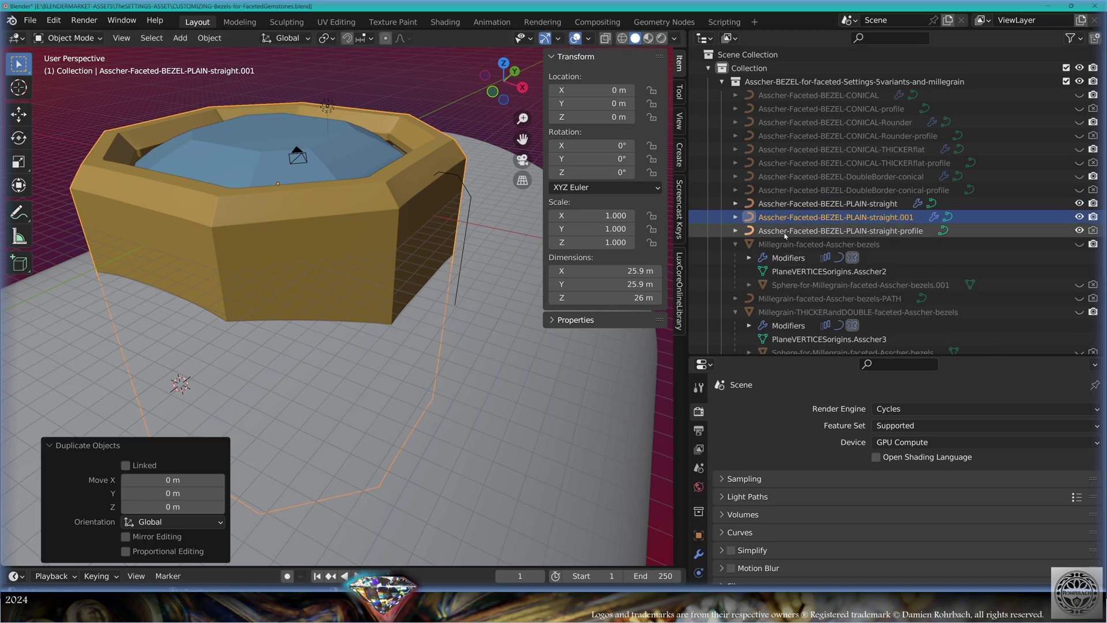
# - Hide the original plain straight bezel and convert its duplicate to a mesh
pyautogui.click(1079, 203)
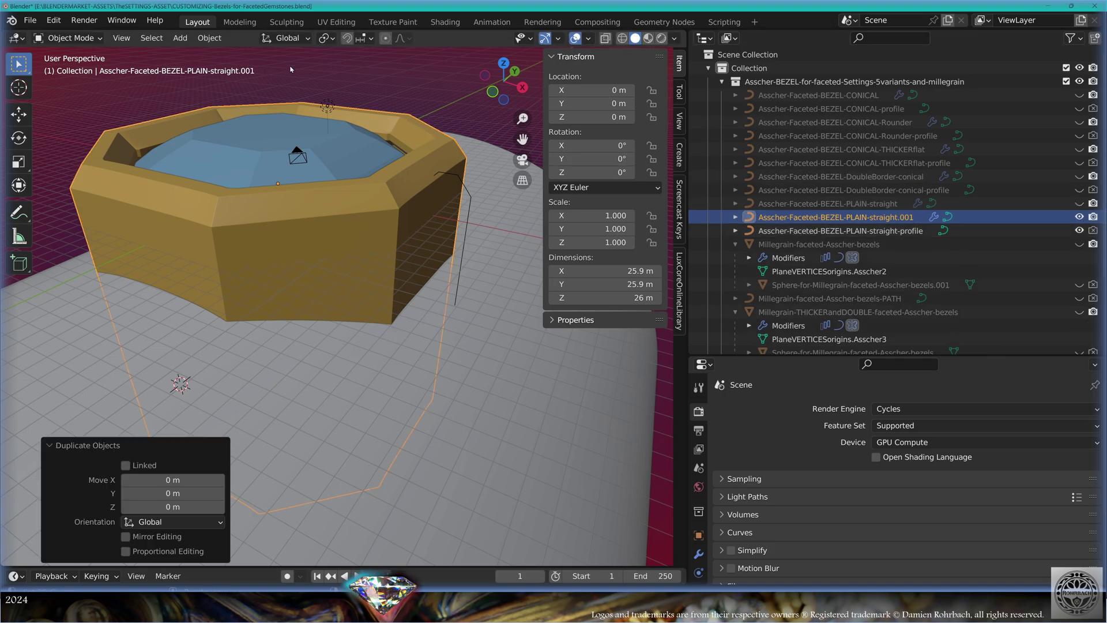
pyautogui.click(212, 39)
pyautogui.moveTo(248, 417)
pyautogui.click(406, 450)
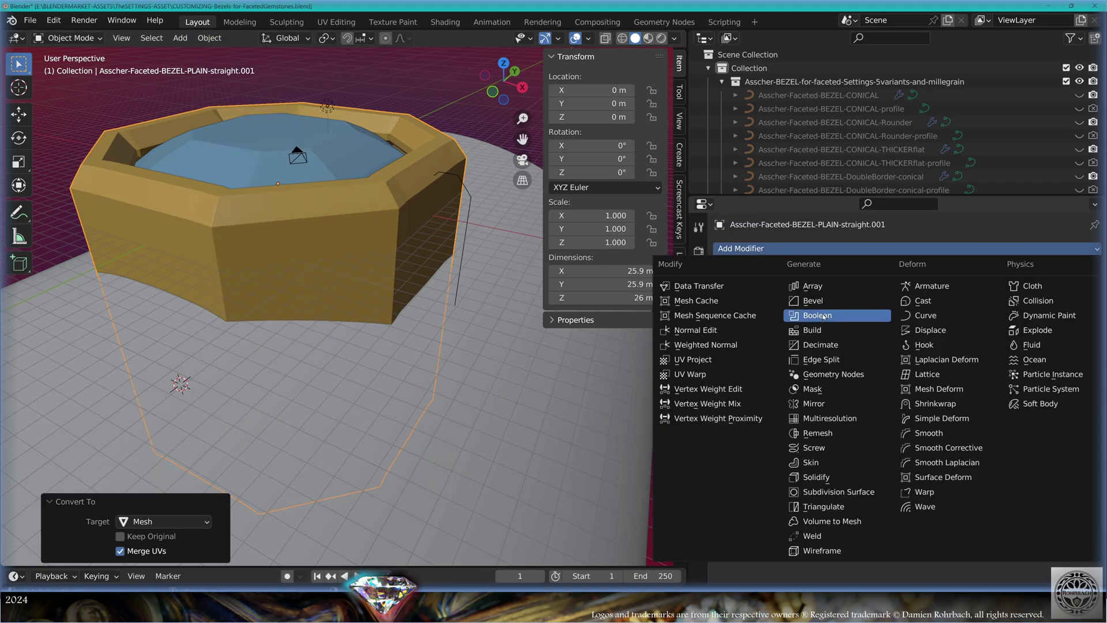
# - Cut the bezel mesh with a Boolean Difference modifier using the cylinder and the Fast solver, and hide the cylinder
pyautogui.click(819, 314)
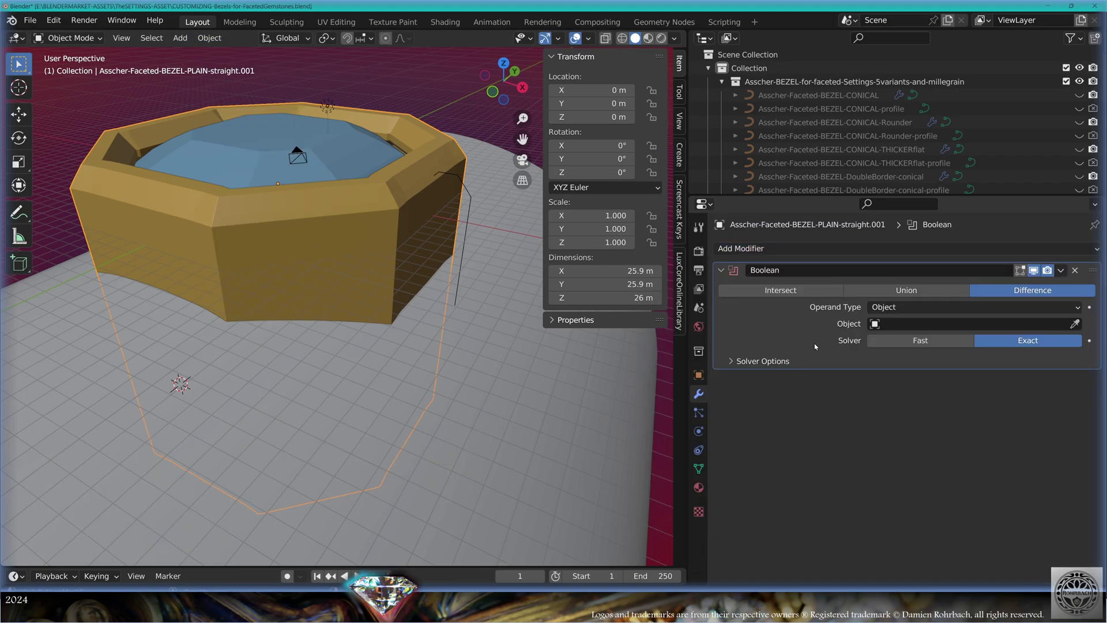
pyautogui.click(922, 341)
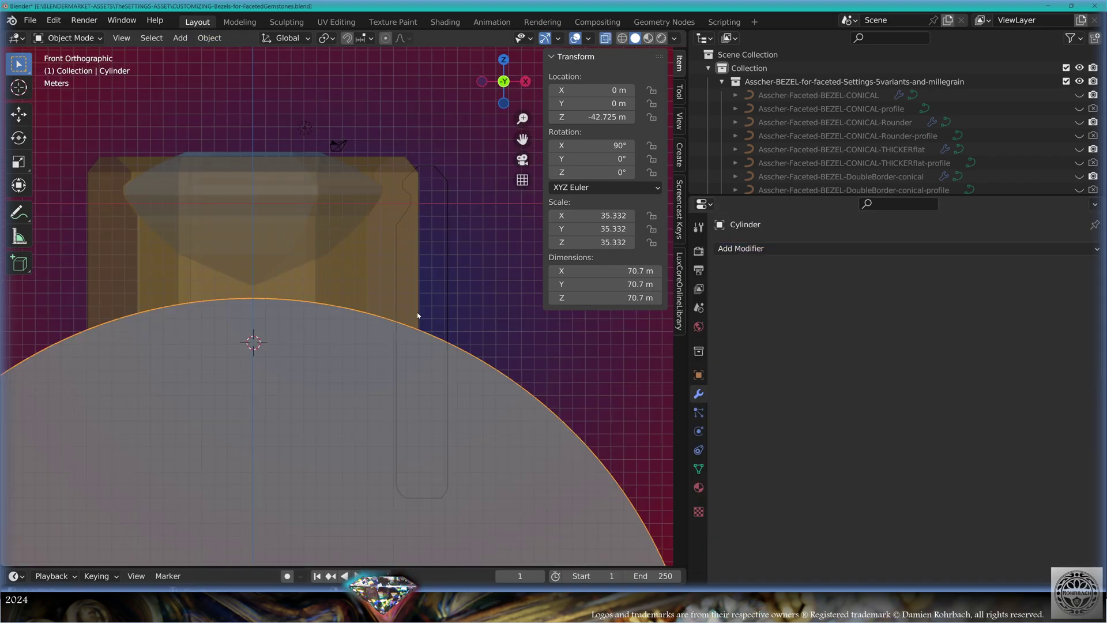
pyautogui.press('h')
pyautogui.hotkey('alt', 'z')
pyautogui.moveTo(438, 288); pyautogui.dragTo(415, 252, button='middle')
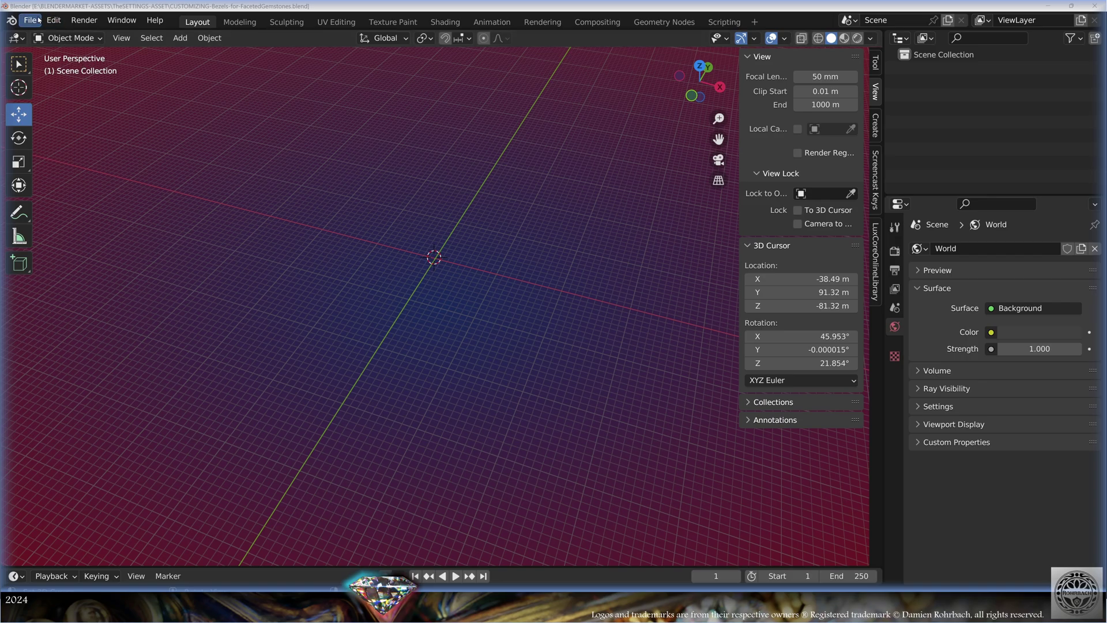
# - Append the Cushion-BEZEL-for-faceted-Settings-5variants-and-millegrain collection from the settings asset file
pyautogui.click(30, 20)
pyautogui.click(41, 170)
pyautogui.click(372, 186)
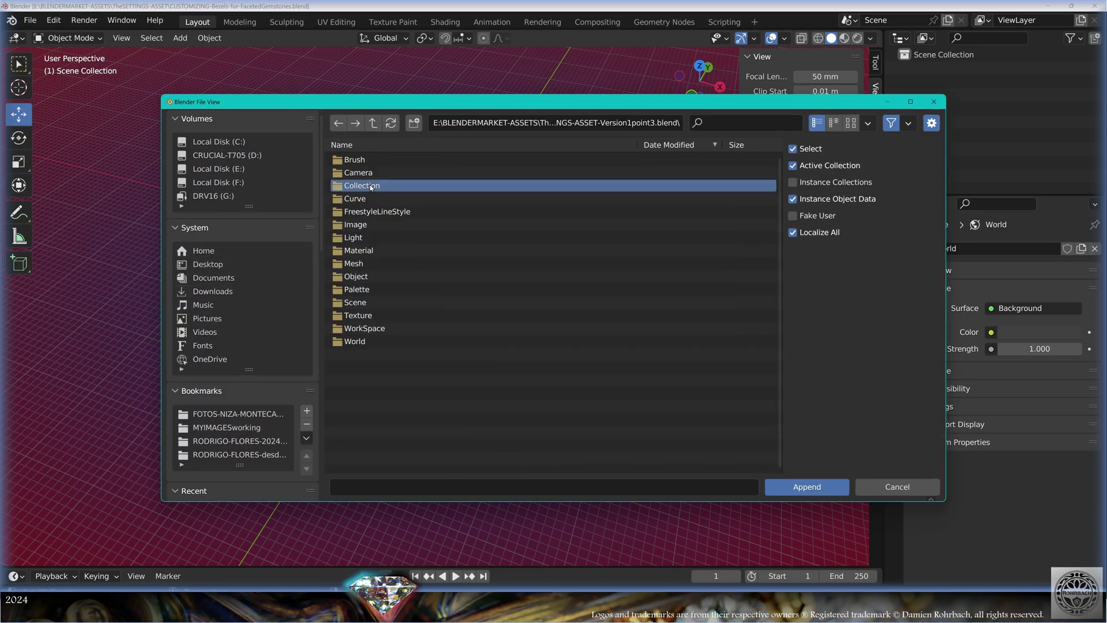
pyautogui.click(372, 186)
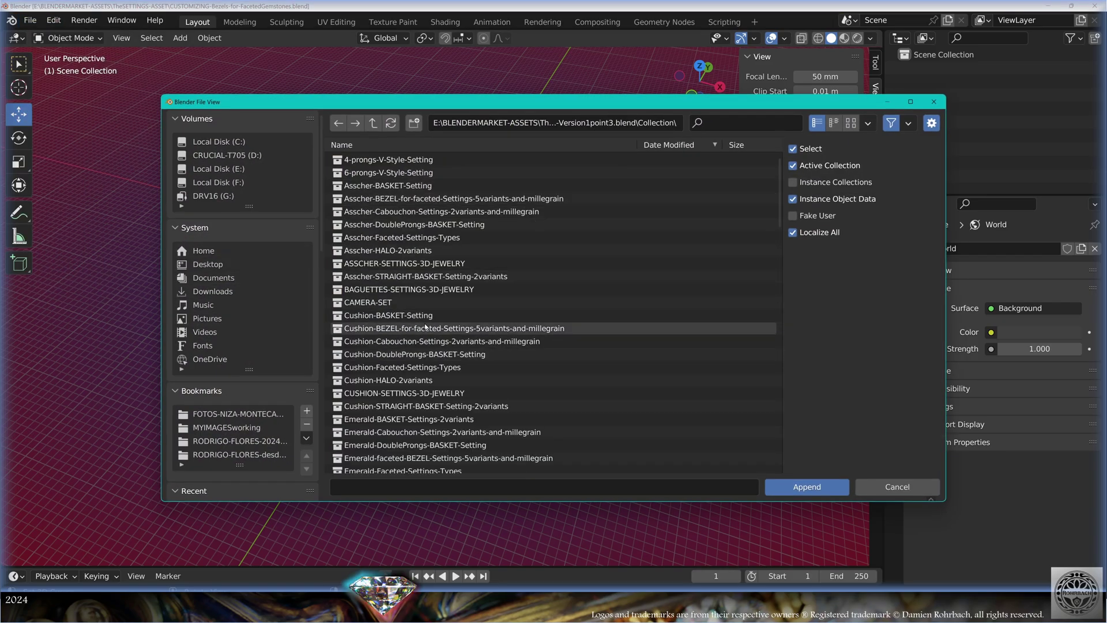
pyautogui.doubleClick(449, 328)
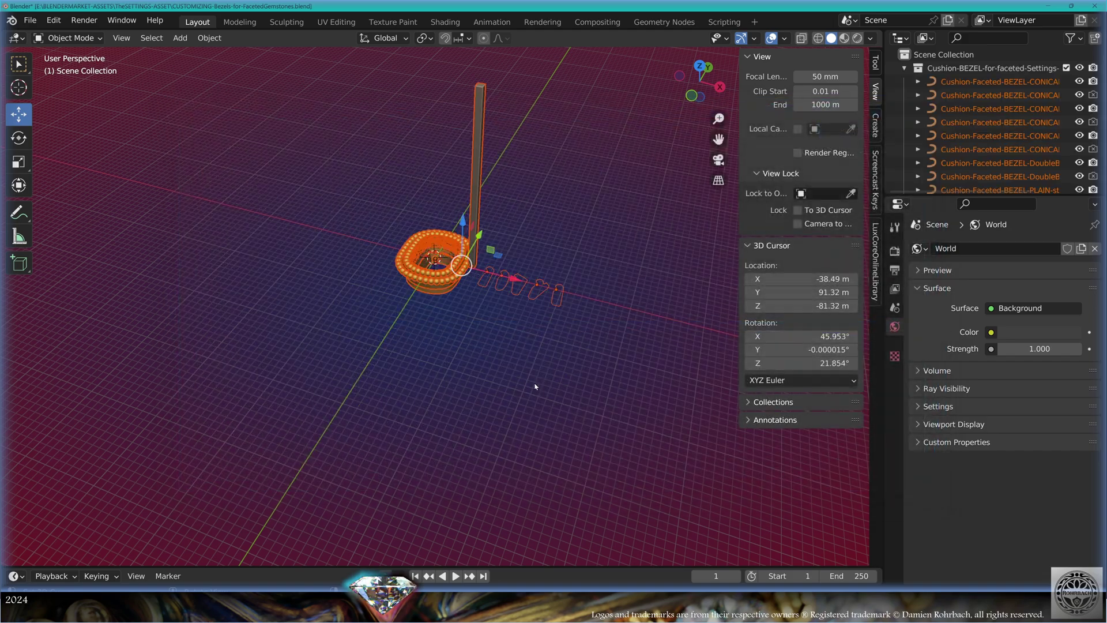
# - Show the cushion CONICAL-THICKERflat bezel and its profile curve, and move the profile along X to about 7.54 m, beside the bezel
pyautogui.scroll(5, 493, 258)
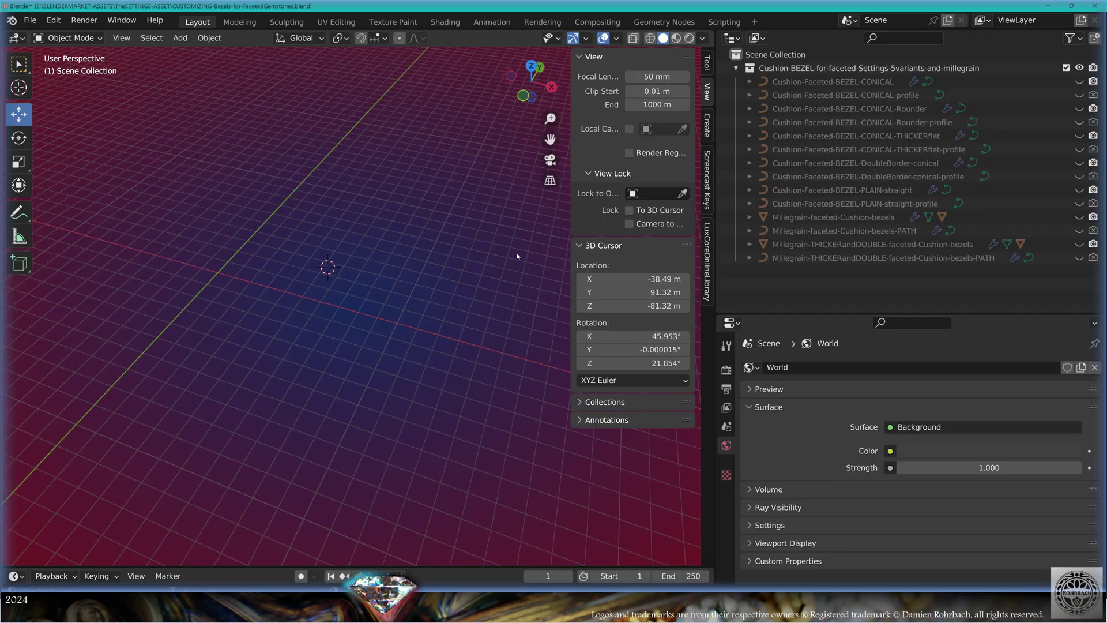
pyautogui.click(1080, 136)
pyautogui.click(1079, 149)
pyautogui.click(498, 341)
pyautogui.moveTo(498, 342); pyautogui.dragTo(444, 254, button='middle')
pyautogui.moveTo(480, 278); pyautogui.dragTo(374, 269)
# - Append the Gemstone-CUSHION-Faceted-1.00-ct object from the asset file and save the project
pyautogui.click(30, 20)
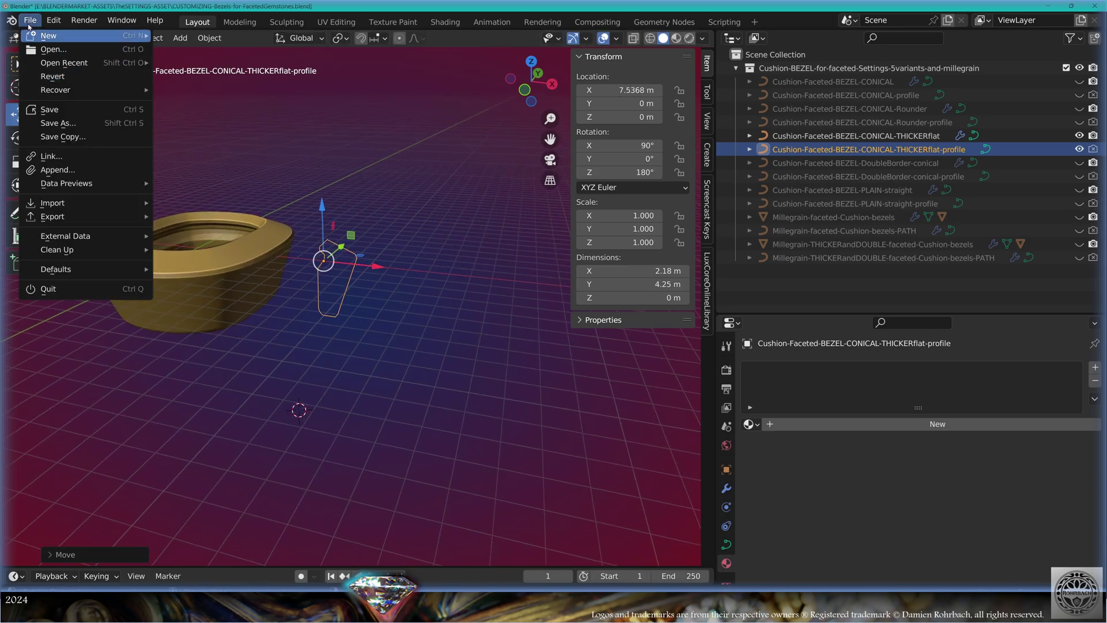
pyautogui.click(64, 170)
pyautogui.click(373, 123)
pyautogui.doubleClick(359, 275)
pyautogui.scroll(-15, 400, 383)
pyautogui.doubleClick(434, 242)
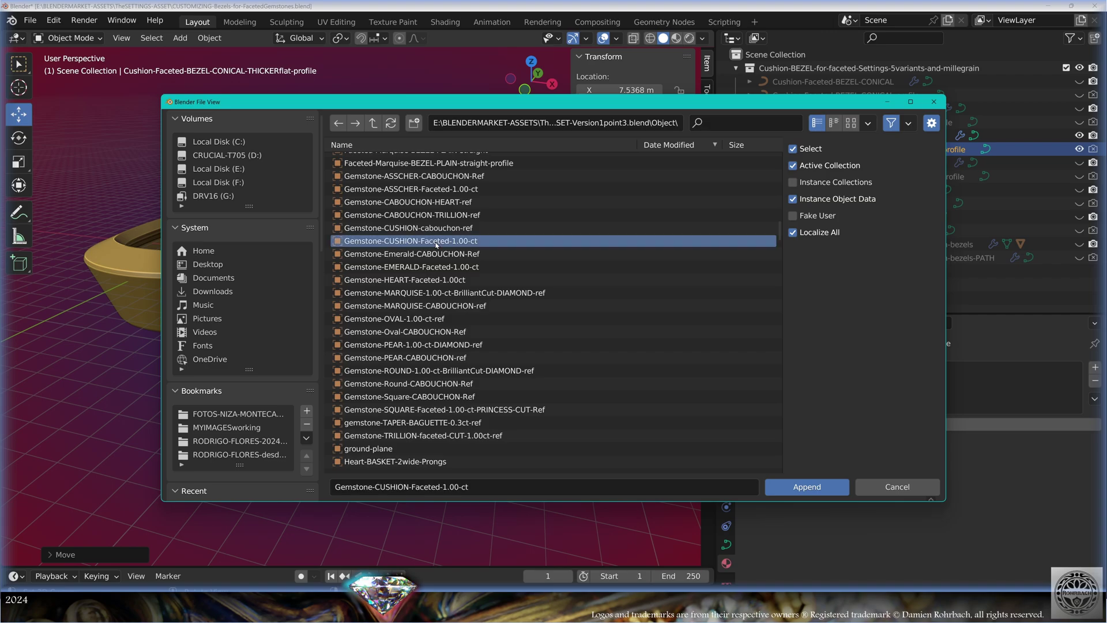
pyautogui.moveTo(403, 289); pyautogui.dragTo(420, 334, button='middle')
pyautogui.scroll(1, 396, 324)
pyautogui.hotkey('ctrl', 's')
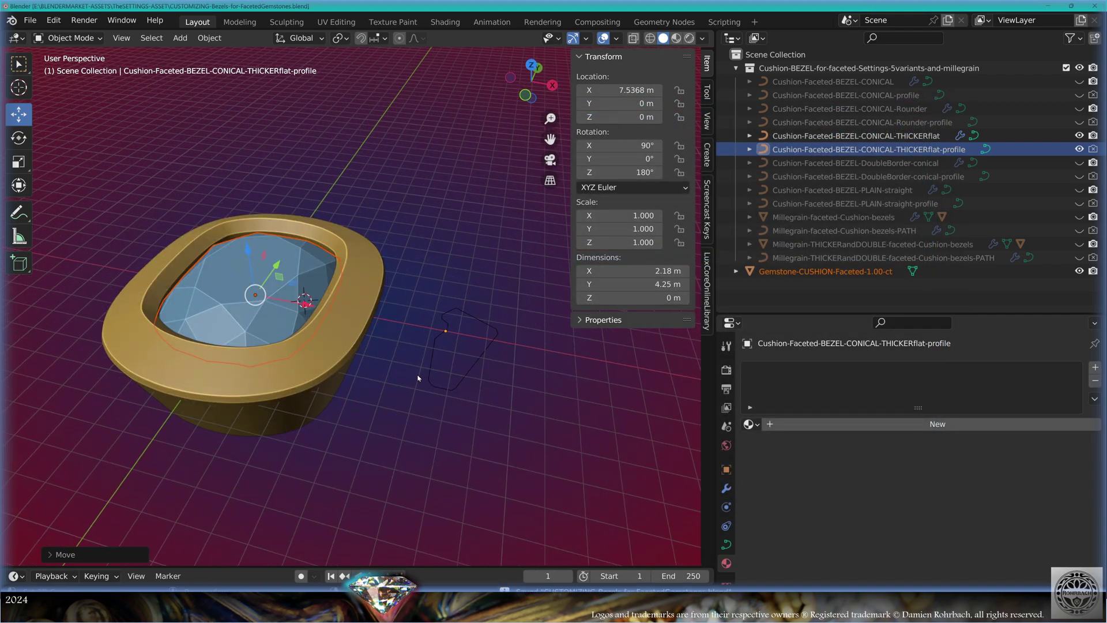
# - Edit the CONICAL-THICKERflat profile in front view and repeatedly subdivide its sloping top segment
pyautogui.click(434, 353)
pyautogui.press('Tab')
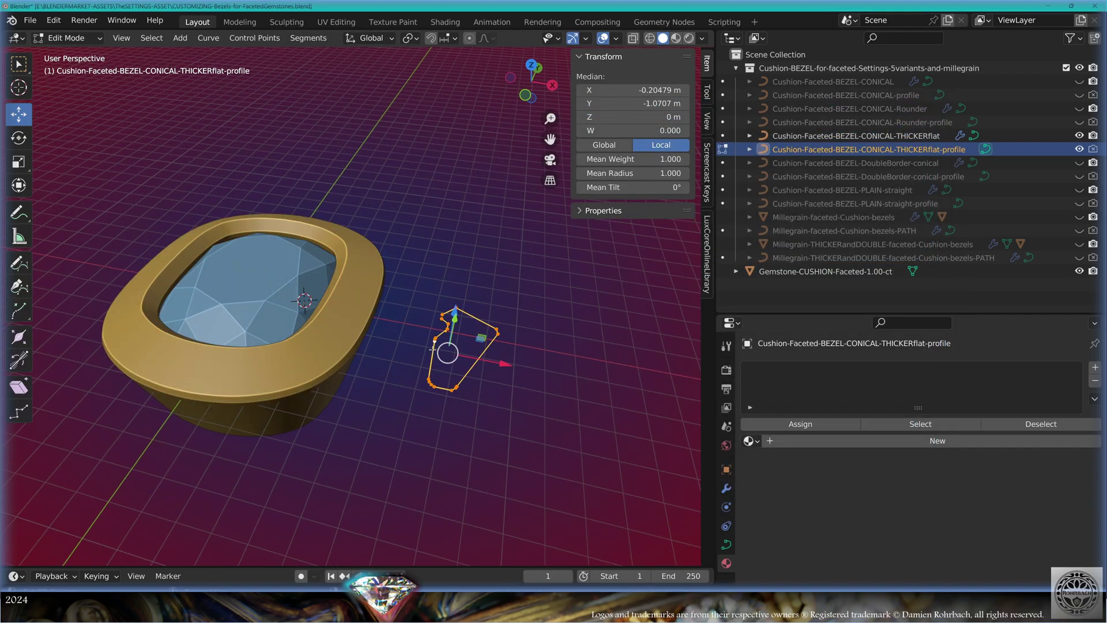
pyautogui.press('KP_1')
pyautogui.scroll(6, 459, 124)
pyautogui.rightClick(492, 203)
pyautogui.click(493, 203)
pyautogui.rightClick(493, 202)
pyautogui.click(493, 203)
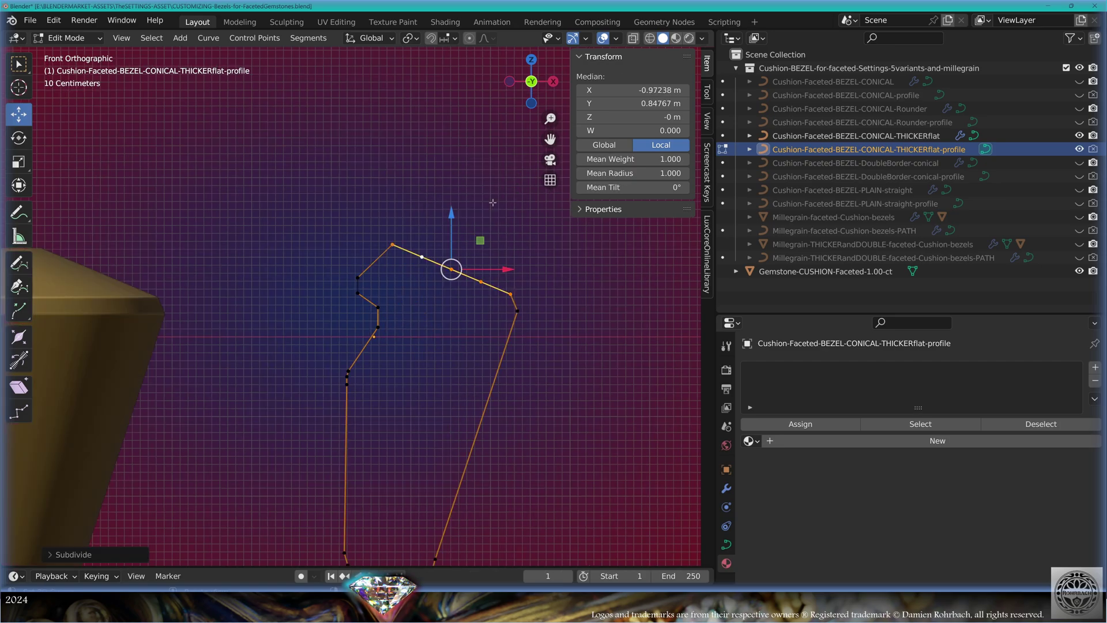
# - Move two of the new points on the profile's top segment downward to form grooves in the bezel, and return to Object Mode
pyautogui.scroll(1, 488, 230)
pyautogui.scroll(4, 487, 229)
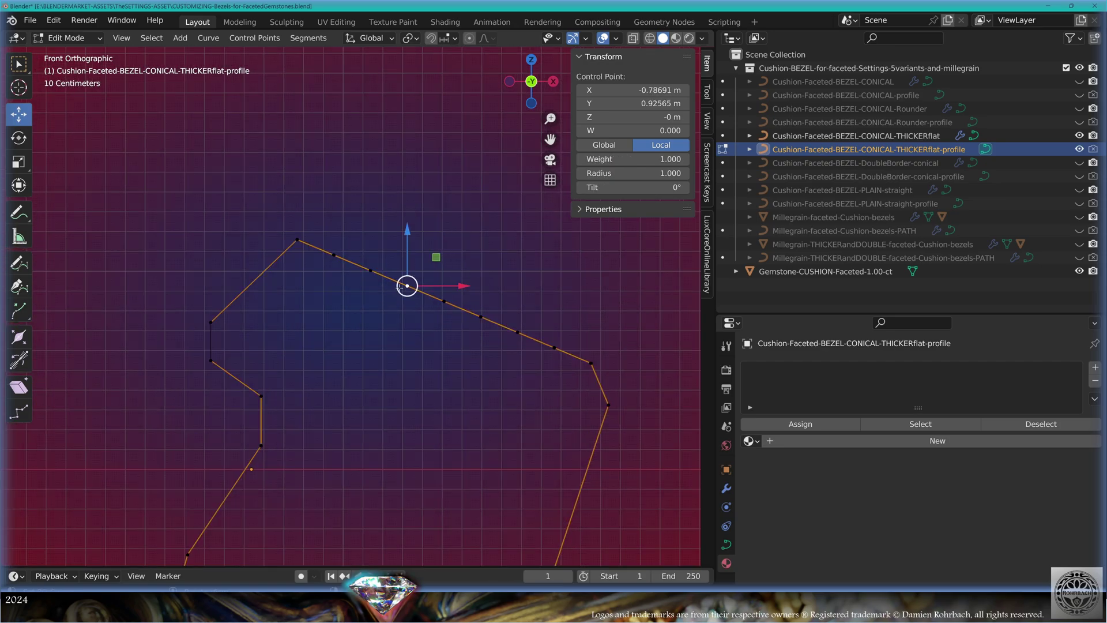
pyautogui.click(408, 285)
pyautogui.press('g')
pyautogui.click(391, 358)
pyautogui.click(516, 333)
pyautogui.press('g')
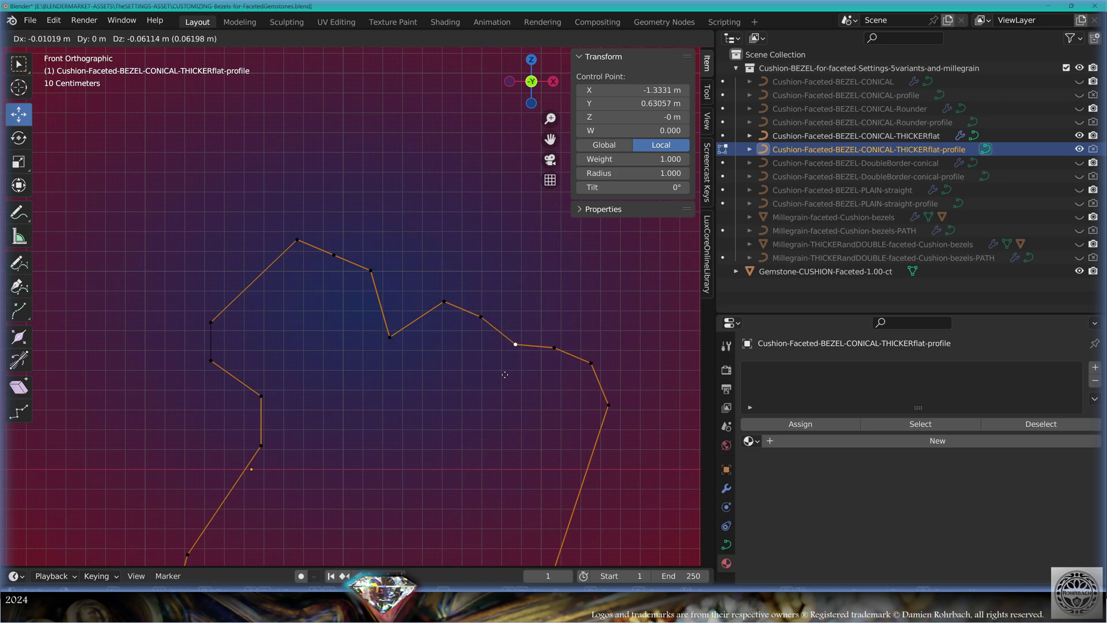
pyautogui.click(490, 392)
pyautogui.scroll(-7, 477, 388)
pyautogui.moveTo(477, 242); pyautogui.dragTo(448, 318, button='middle')
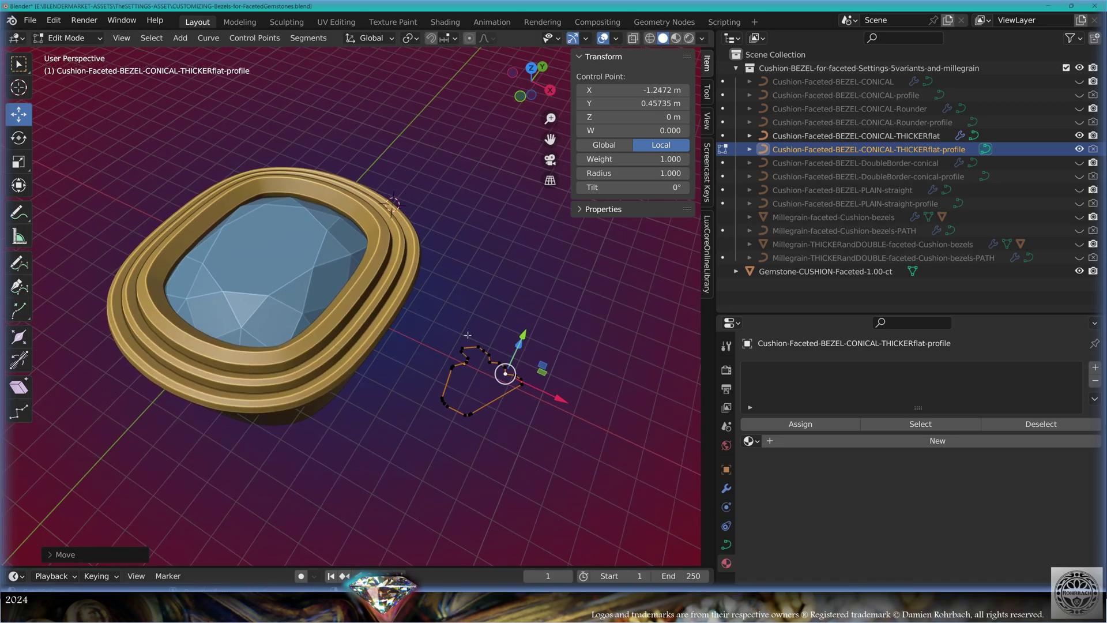
pyautogui.press('Tab')
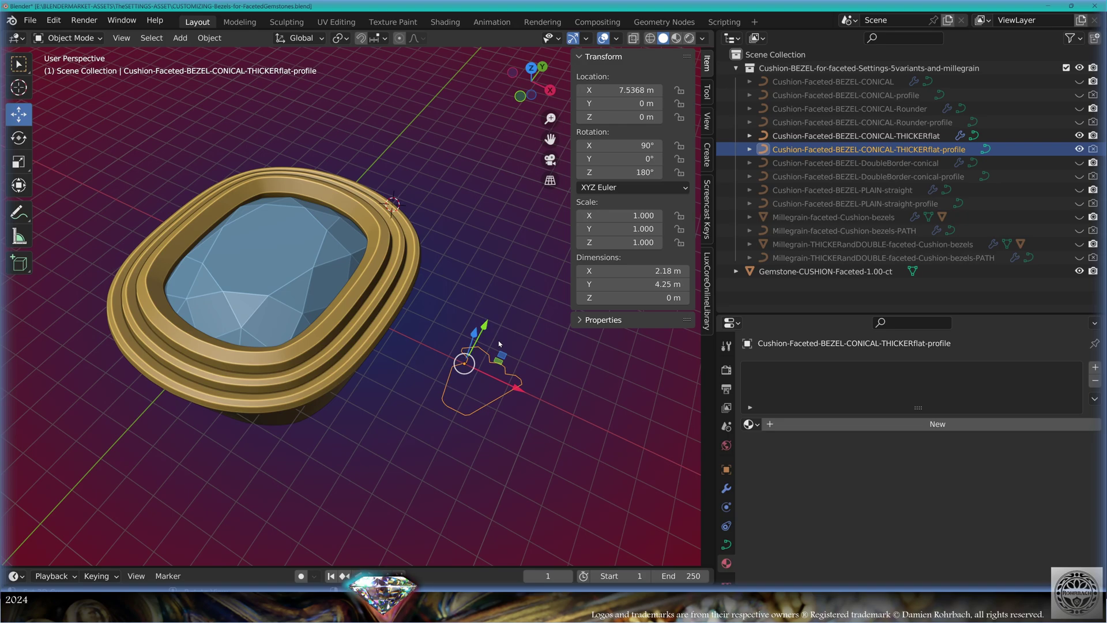
pyautogui.moveTo(500, 349); pyautogui.dragTo(501, 324, button='middle')
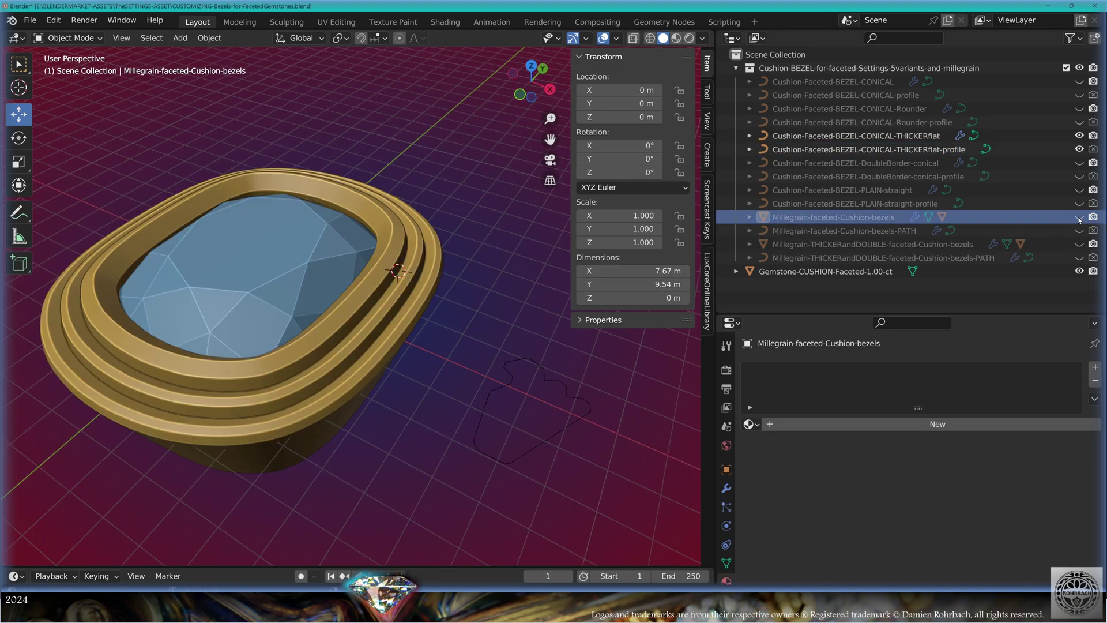
# - Show the Millegrain-faceted-Cushion-bezels object and its PATH curve with X-ray enabled
pyautogui.click(1079, 218)
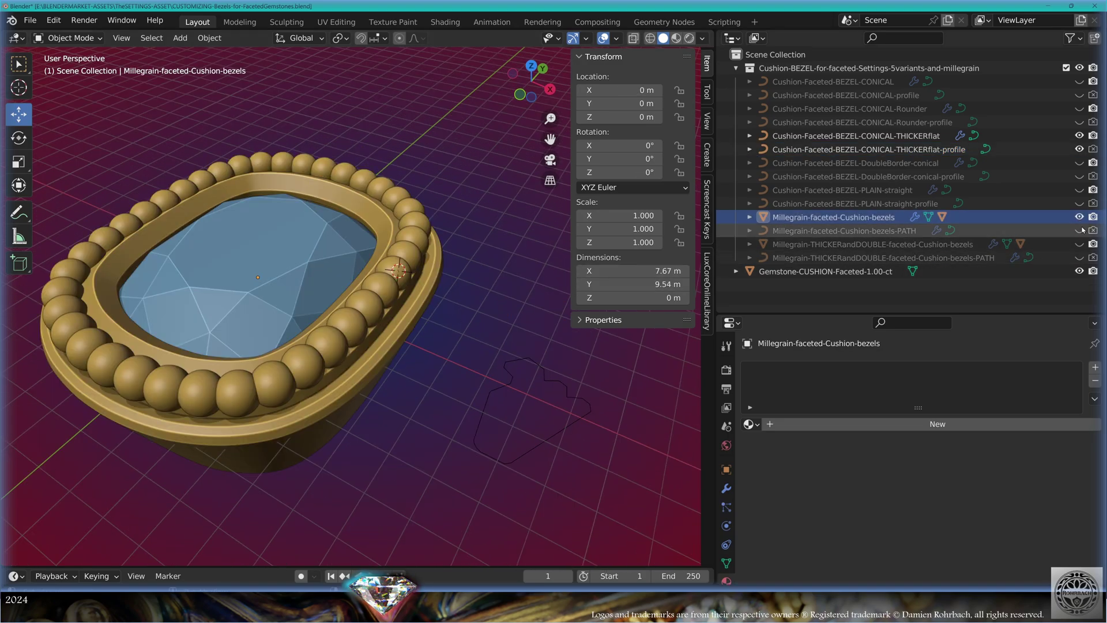
pyautogui.click(842, 233)
pyautogui.hotkey('alt', 'z')
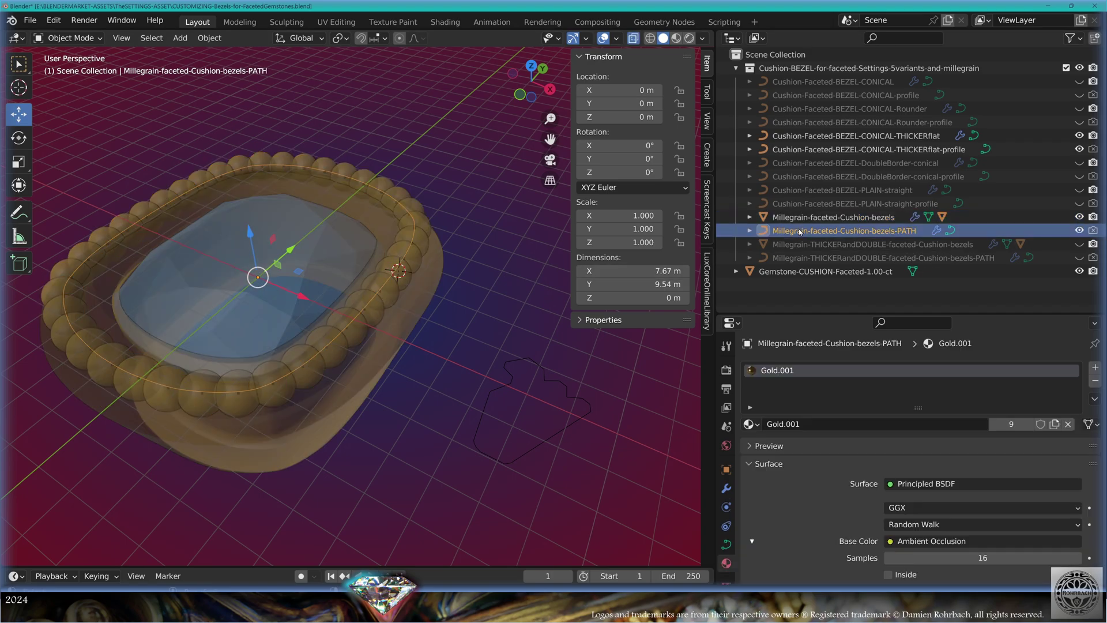
# - Snap the 3D cursor to the millegrain path's origin and use the 3D Cursor as pivot for editing the curve
pyautogui.hotkey('shift', 's')
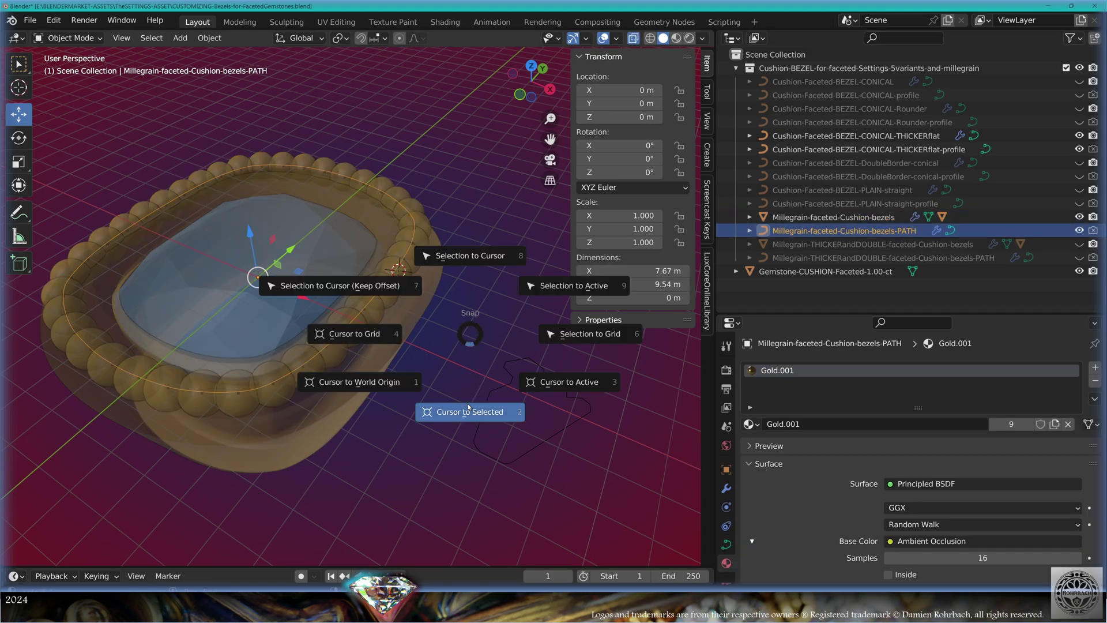
pyautogui.click(484, 410)
pyautogui.press('Tab')
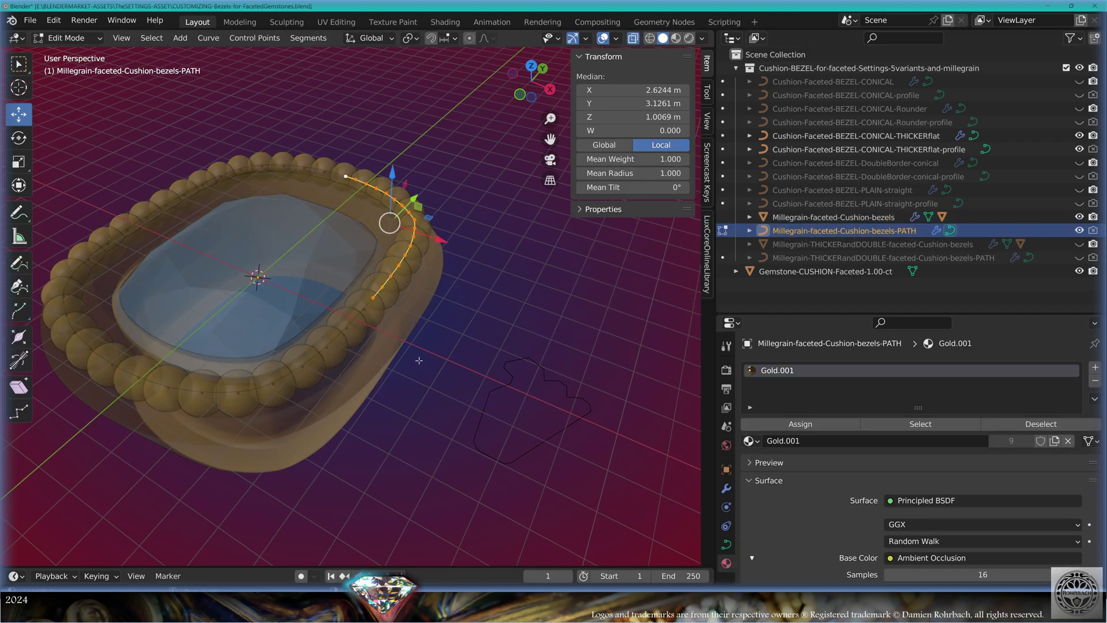
pyautogui.click(415, 38)
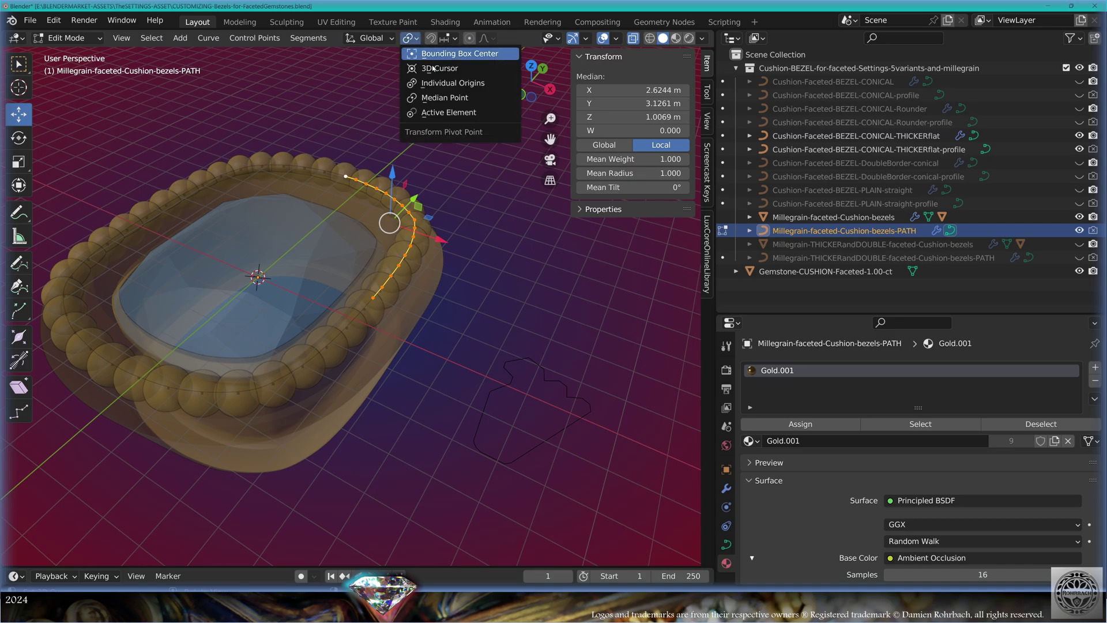
pyautogui.click(443, 67)
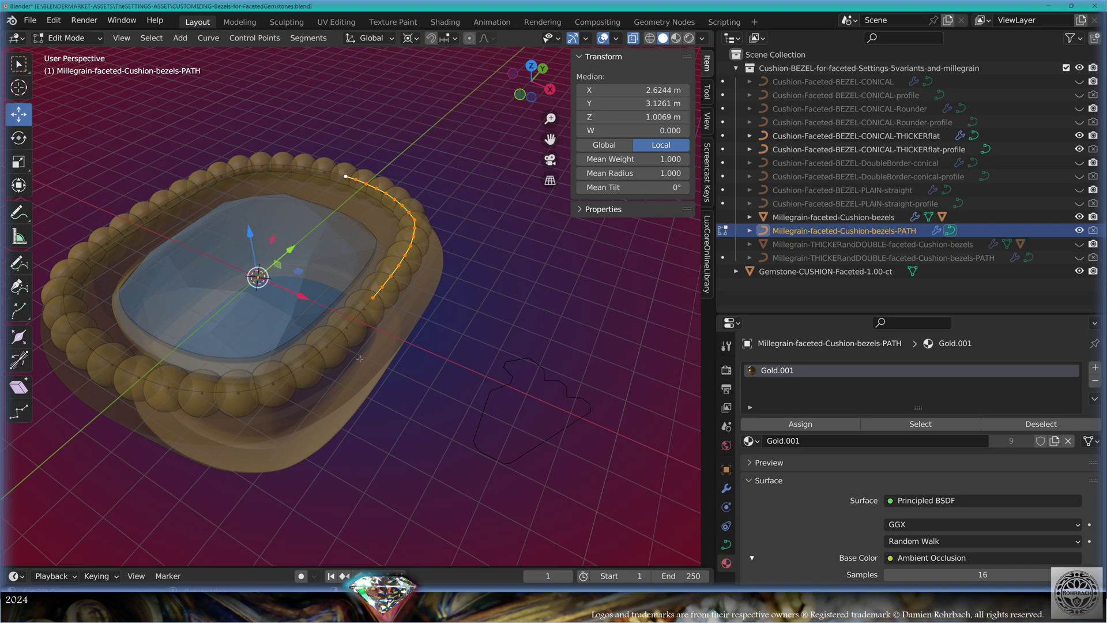
# - Scale the millegrain path up about 1.3 times, lower it along Z below the bezel's rim, and rescale it to fit the outer wall
pyautogui.press('s')
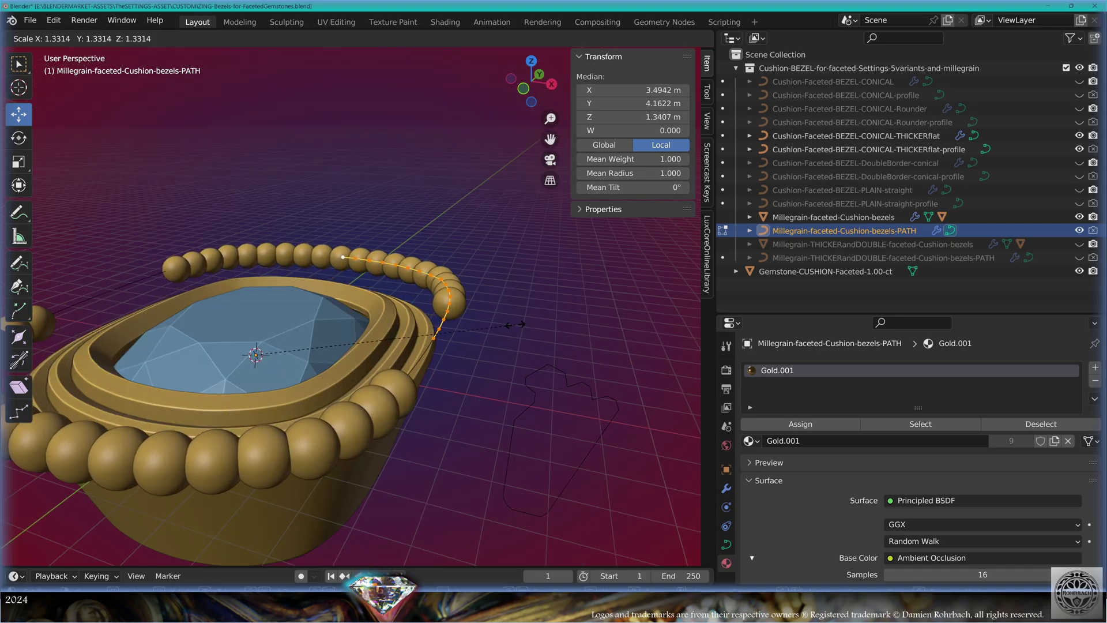
pyautogui.click(482, 321)
pyautogui.moveTo(482, 321); pyautogui.dragTo(472, 295, button='middle')
pyautogui.press('g')
pyautogui.press('z')
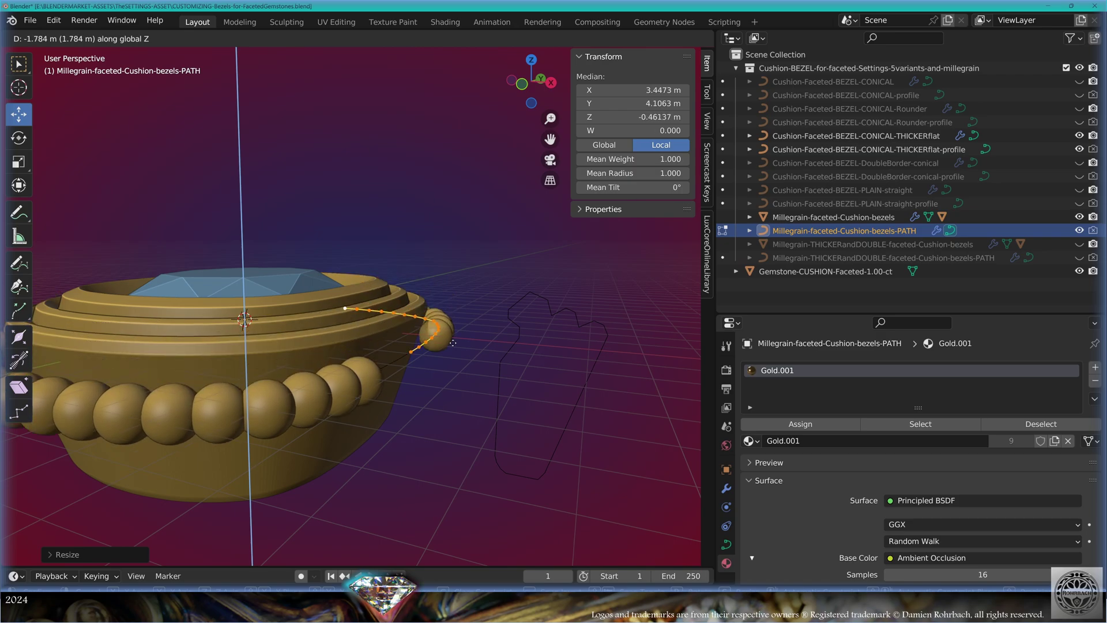
pyautogui.click(452, 350)
pyautogui.moveTo(453, 350); pyautogui.dragTo(434, 383, button='middle')
pyautogui.press('s')
pyautogui.click(541, 404)
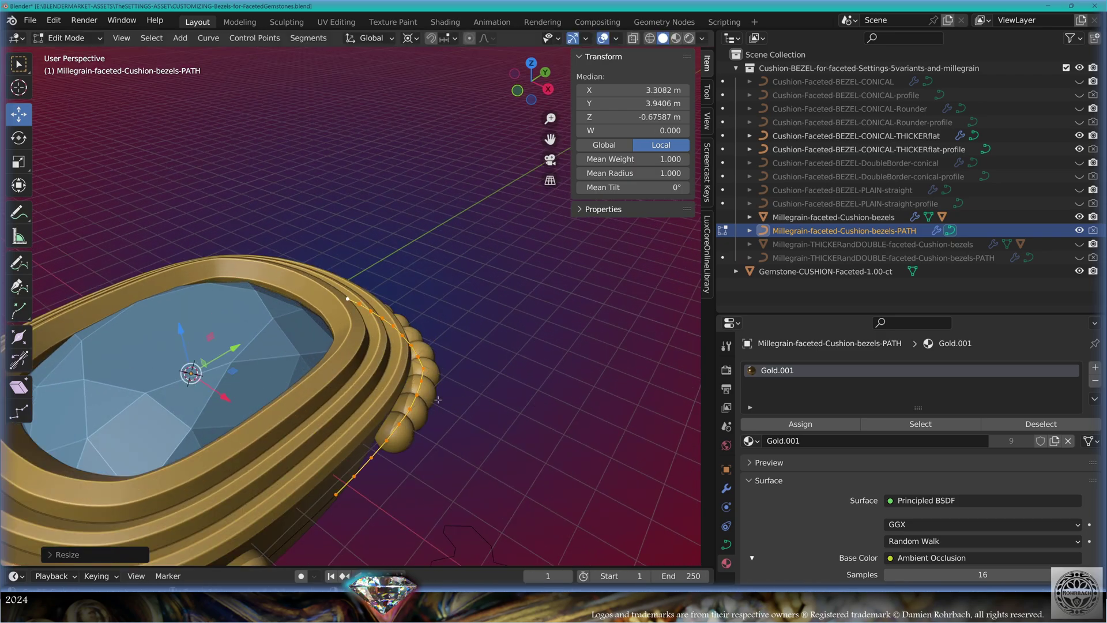
pyautogui.press('Tab')
# - Set the count of the millegrain beads' Array modifier to 12
pyautogui.moveTo(438, 400); pyautogui.dragTo(441, 405, button='middle')
pyautogui.scroll(3, 458, 365)
pyautogui.click(450, 402)
pyautogui.keyDown('shift'); pyautogui.moveTo(569, 430); pyautogui.dragTo(532, 266, button='middle'); pyautogui.keyUp('shift')
pyautogui.click(727, 488)
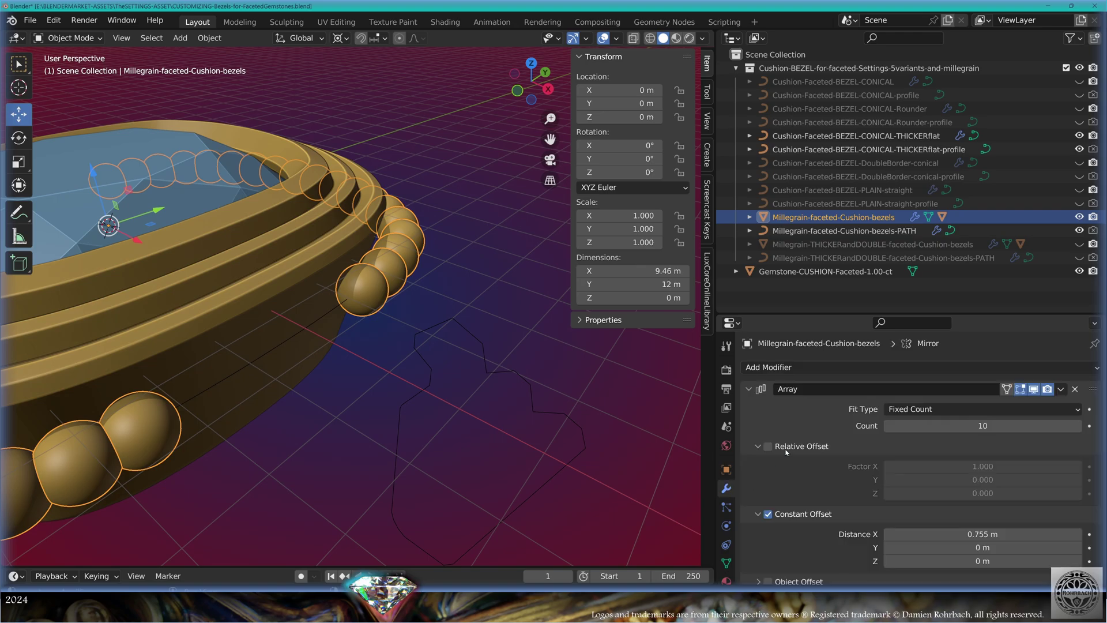
pyautogui.click(1078, 425)
pyautogui.click(1077, 425)
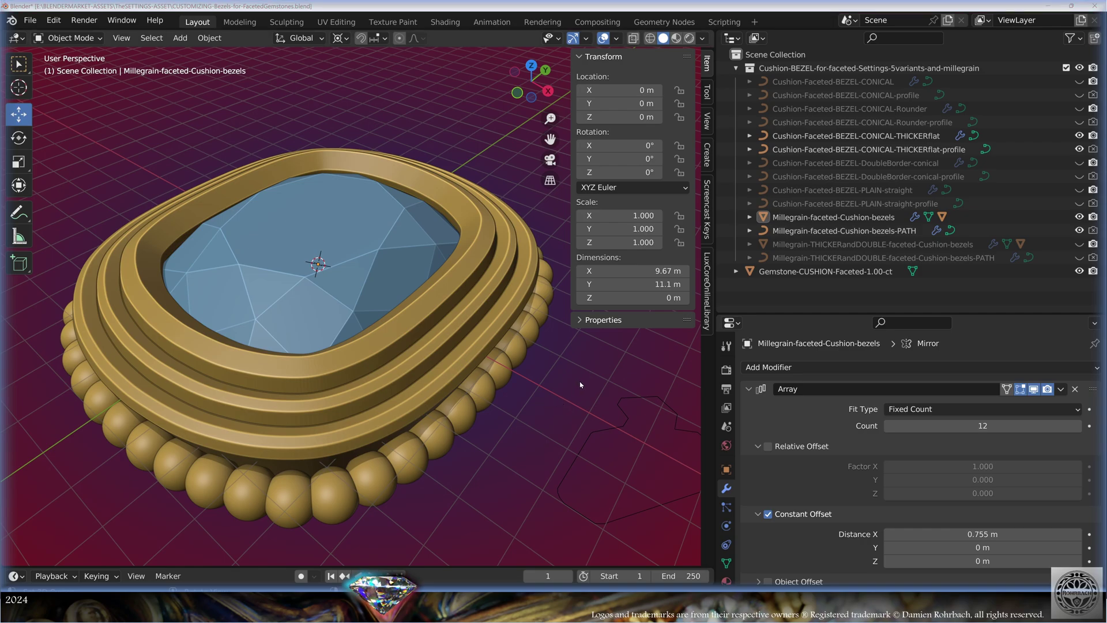
# - Append the World data-block from the settings asset file
pyautogui.click(30, 20)
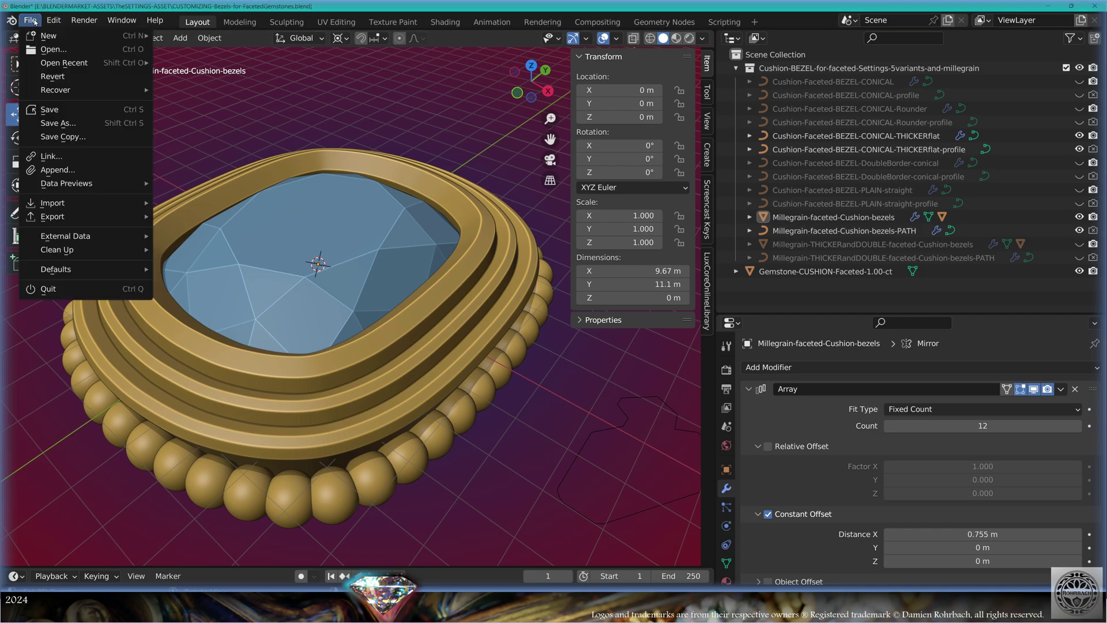
pyautogui.click(86, 170)
pyautogui.click(373, 129)
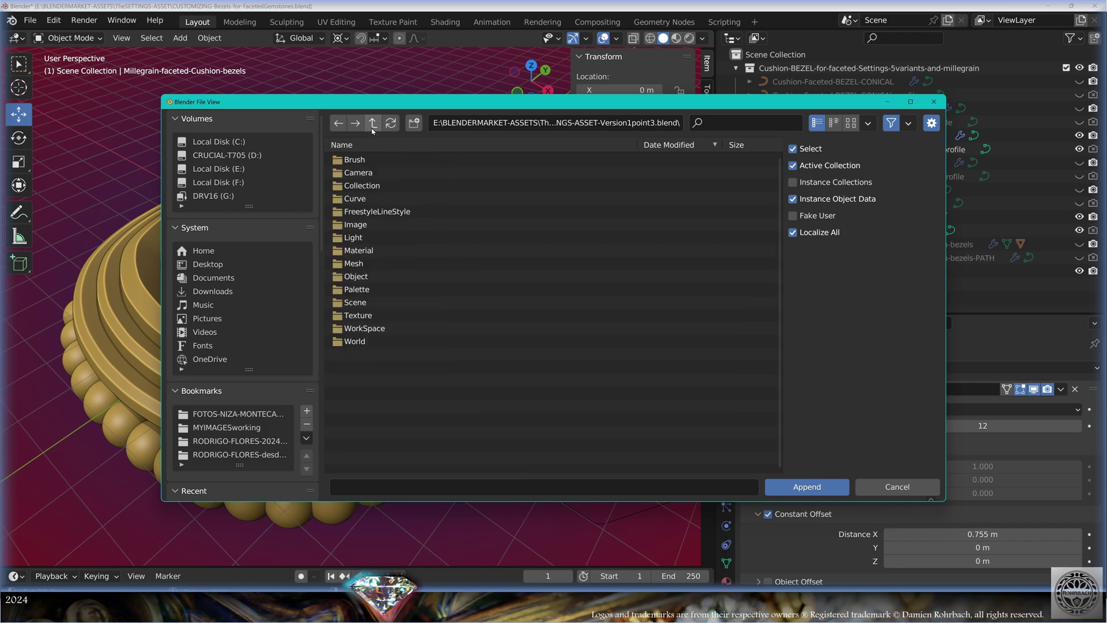
pyautogui.click(369, 341)
pyautogui.doubleClick(369, 161)
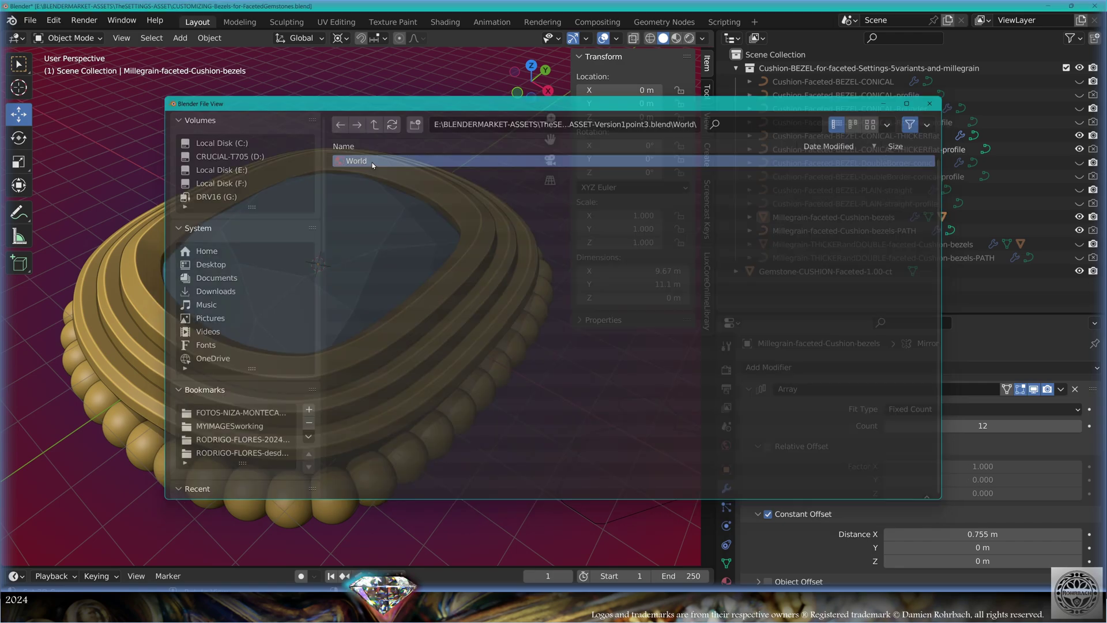
# - Assign World.001 as the scene's world
pyautogui.click(727, 446)
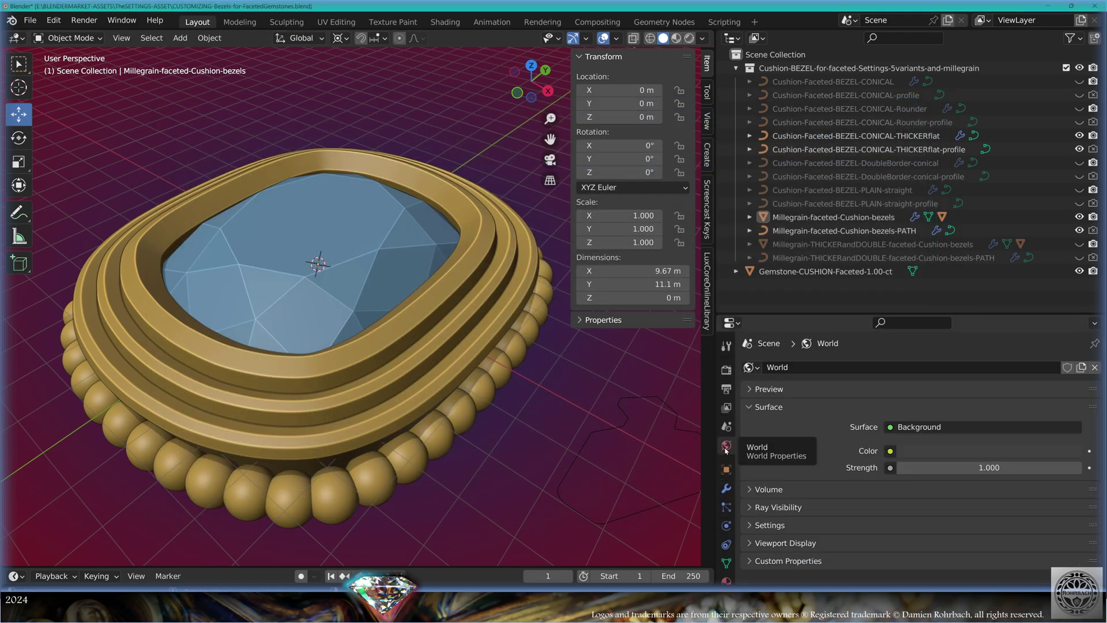
pyautogui.click(751, 368)
pyautogui.click(772, 400)
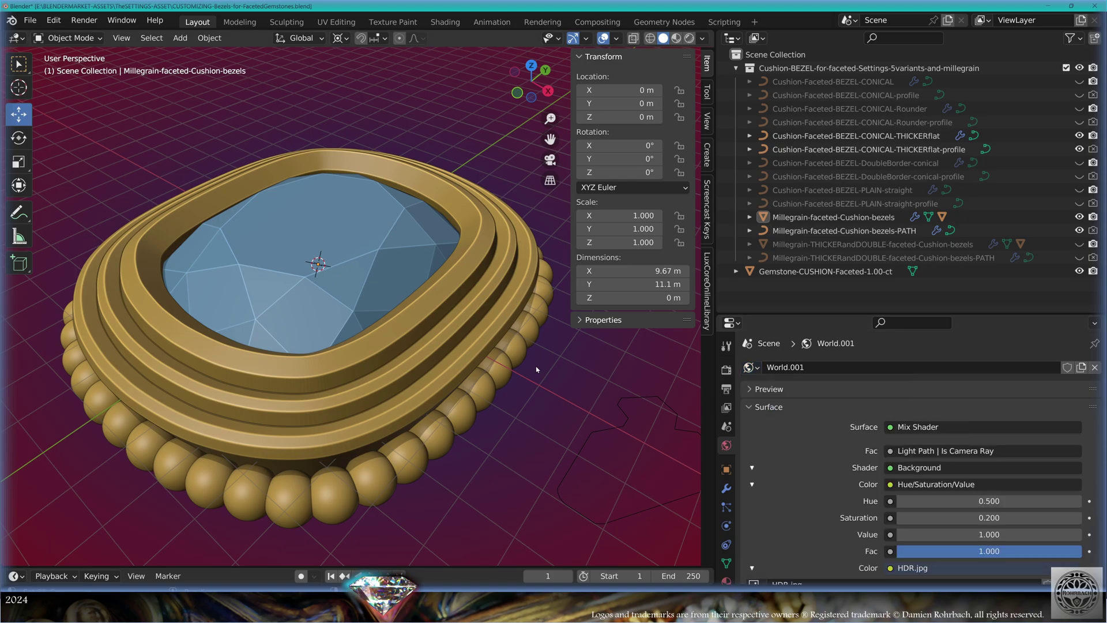
# - Add a Bezier curve above the bezel in the top view and shape it into half a teardrop, about 1.5 m by 4.75 m
pyautogui.click(672, 38)
pyautogui.moveTo(509, 355)
pyautogui.mouseDown(button='middle')
pyautogui.moveTo(511, 366)
pyautogui.moveTo(461, 248)
pyautogui.mouseUp(button='middle')
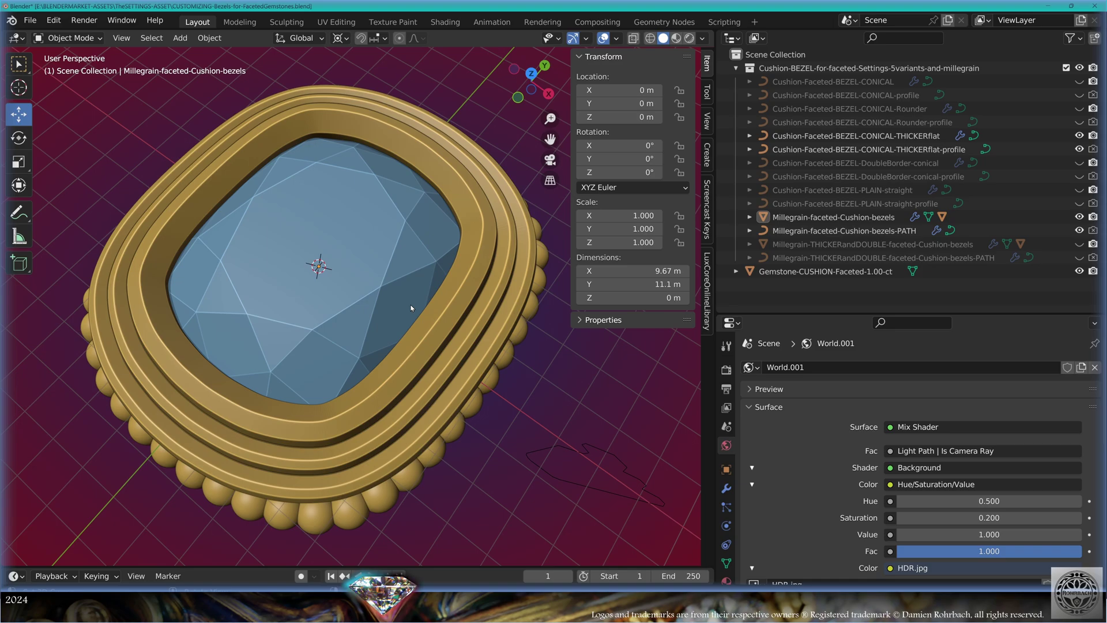
pyautogui.press('KP_7')
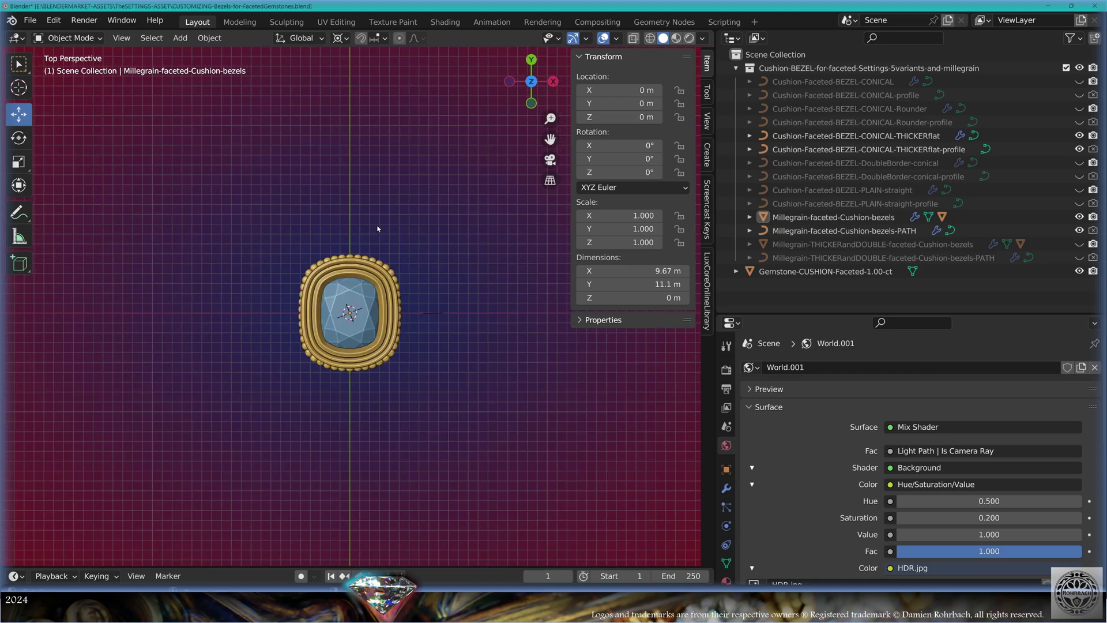
pyautogui.click(180, 38)
pyautogui.moveTo(190, 68)
pyautogui.click(347, 69)
pyautogui.keyDown('shift'); pyautogui.moveTo(369, 229); pyautogui.dragTo(378, 261, button='middle'); pyautogui.keyUp('shift')
pyautogui.scroll(1, 379, 261)
pyautogui.press('Tab')
pyautogui.press('KP_Decimal')
pyautogui.press('g')
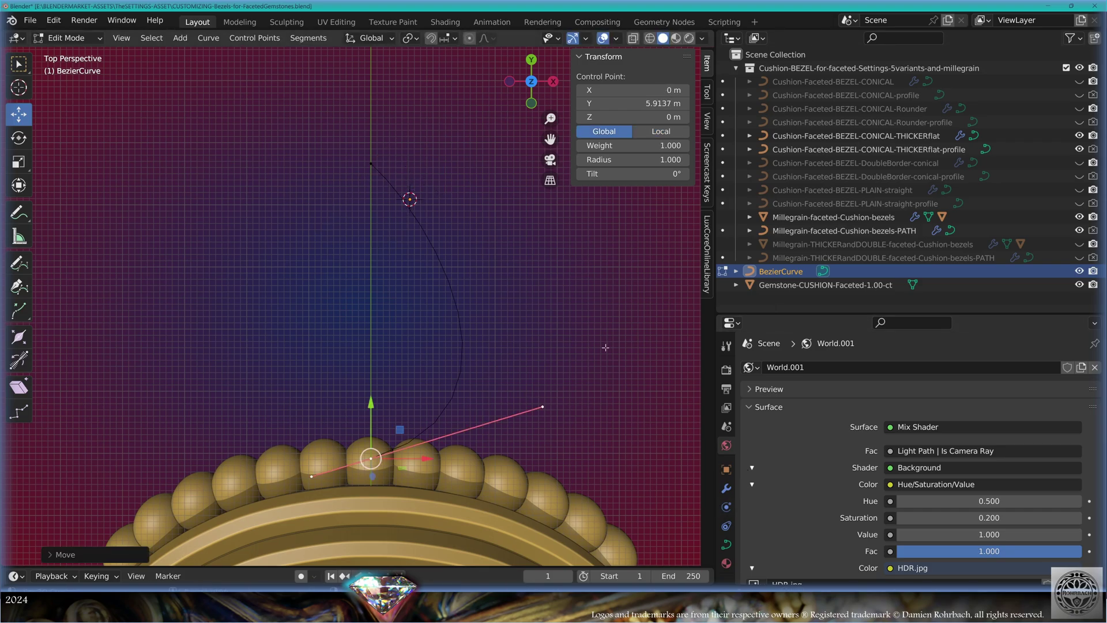
pyautogui.press('Tab')
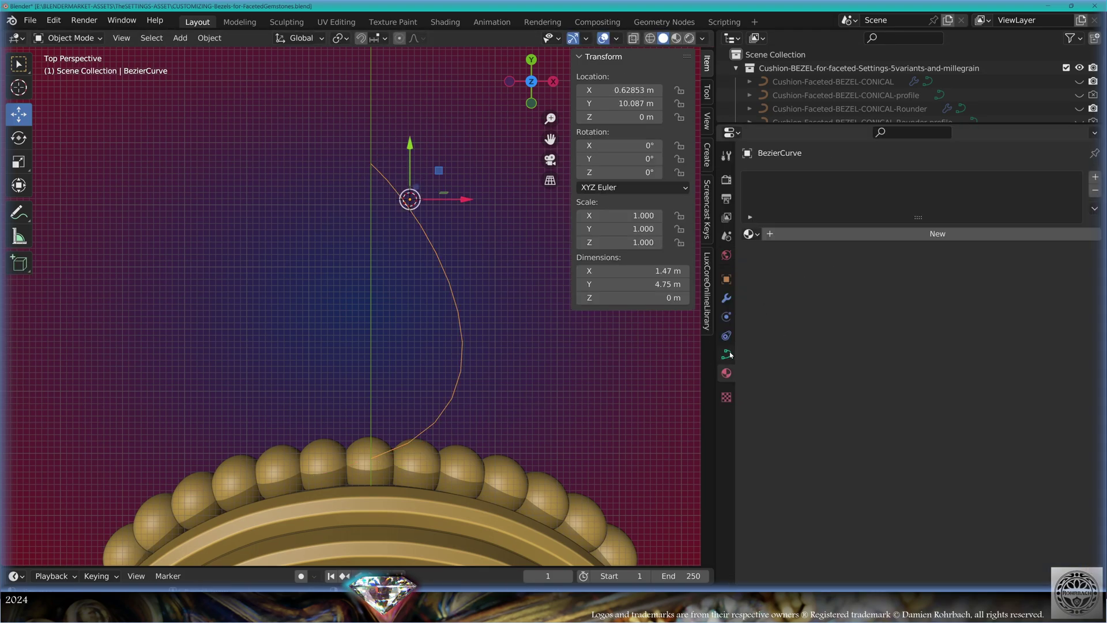
# - Set the preview resolution of the half-teardrop curve to 45
pyautogui.click(727, 354)
pyautogui.click(921, 235)
pyautogui.write('45')
pyautogui.press('Return')
# - Apply the half-teardrop curve's transforms and complete the teardrop with a Mirror modifier on the X axis
pyautogui.click(726, 298)
pyautogui.hotkey('ctrl', 'a')
pyautogui.click(439, 317)
pyautogui.click(851, 179)
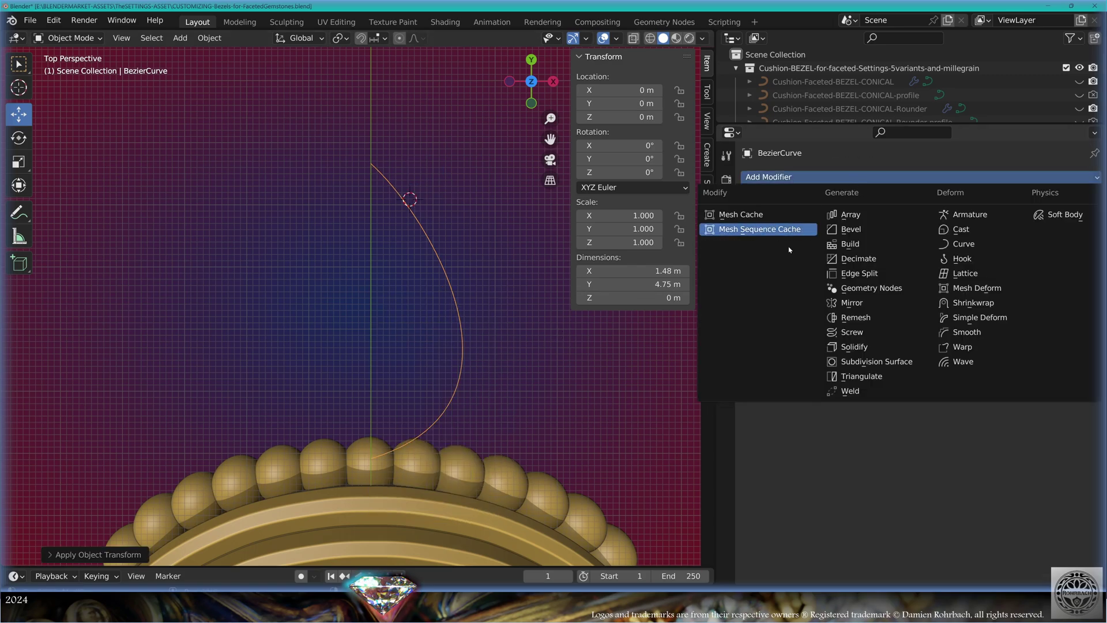
pyautogui.click(854, 291)
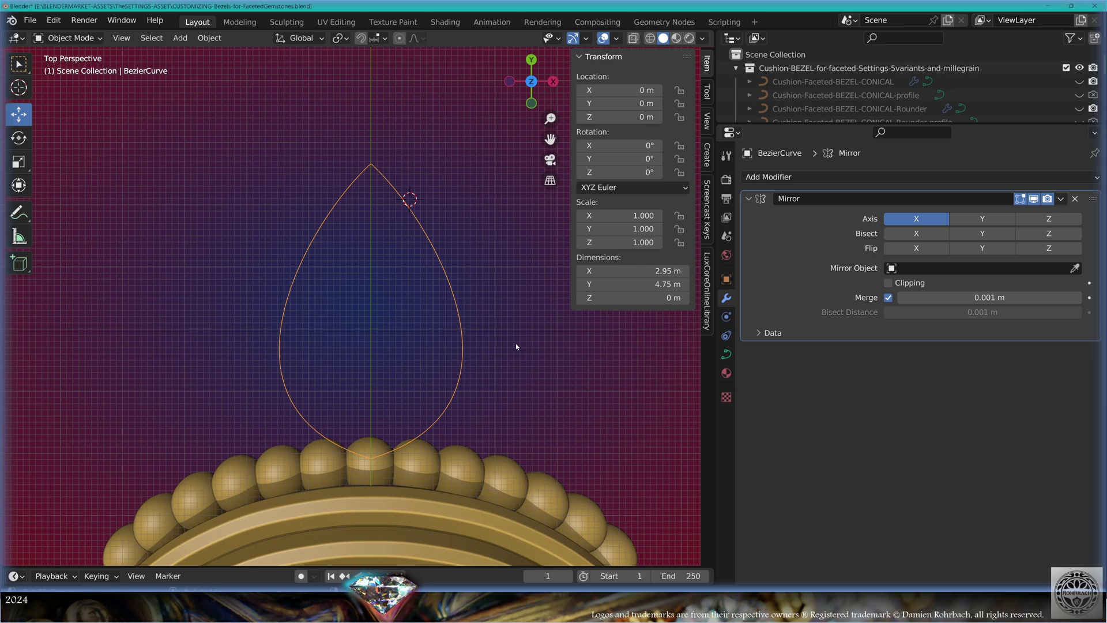
# - Add a Bezier circle above the teardrop and shape it into a rounded triangular profile about 1.5 m by 1.4 m
pyautogui.click(180, 37)
pyautogui.moveTo(230, 67)
pyautogui.click(332, 80)
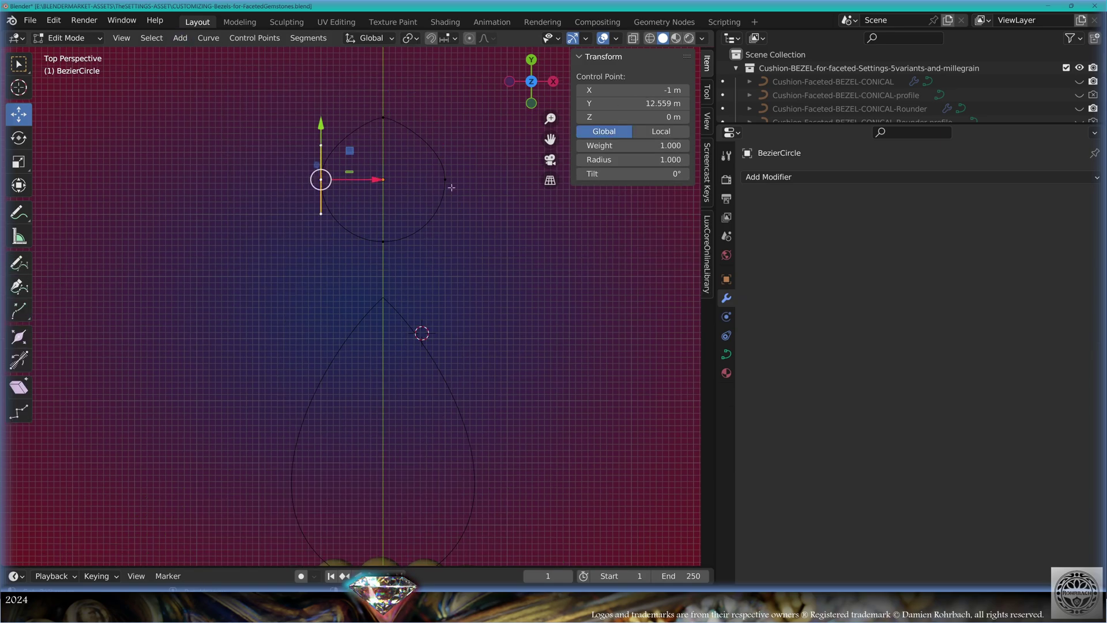
pyautogui.press('Tab')
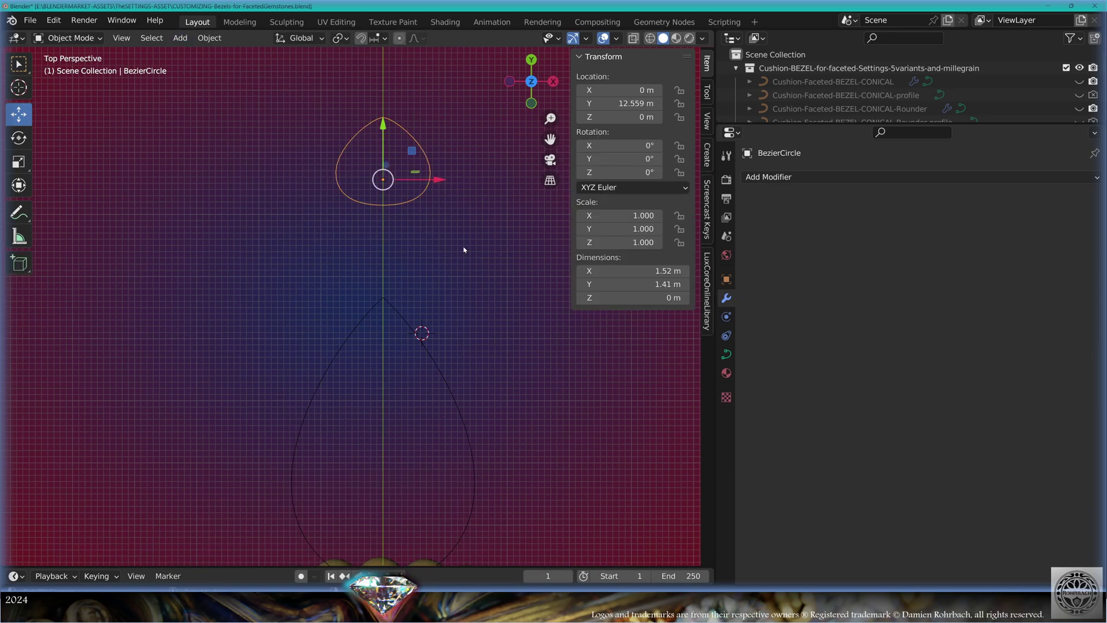
# - Set the teardrop curve's bevel to Object mode, using BezierCircle as the bevel profile
pyautogui.keyDown('shift'); pyautogui.moveTo(443, 362); pyautogui.dragTo(435, 329, button='middle'); pyautogui.keyUp('shift')
pyautogui.click(427, 327)
pyautogui.click(726, 354)
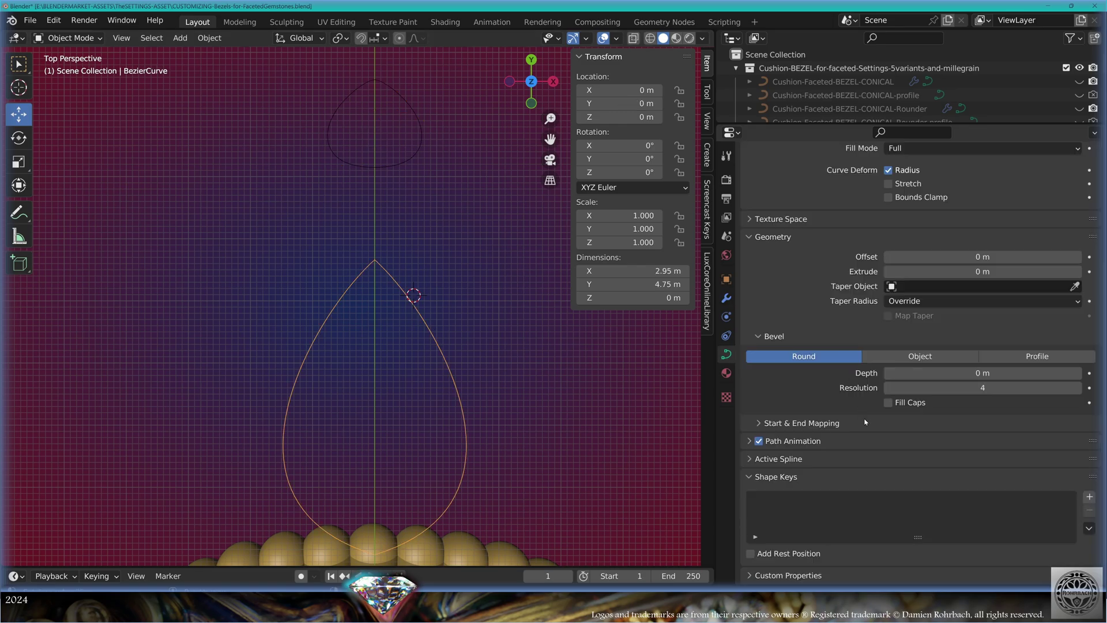
pyautogui.click(923, 356)
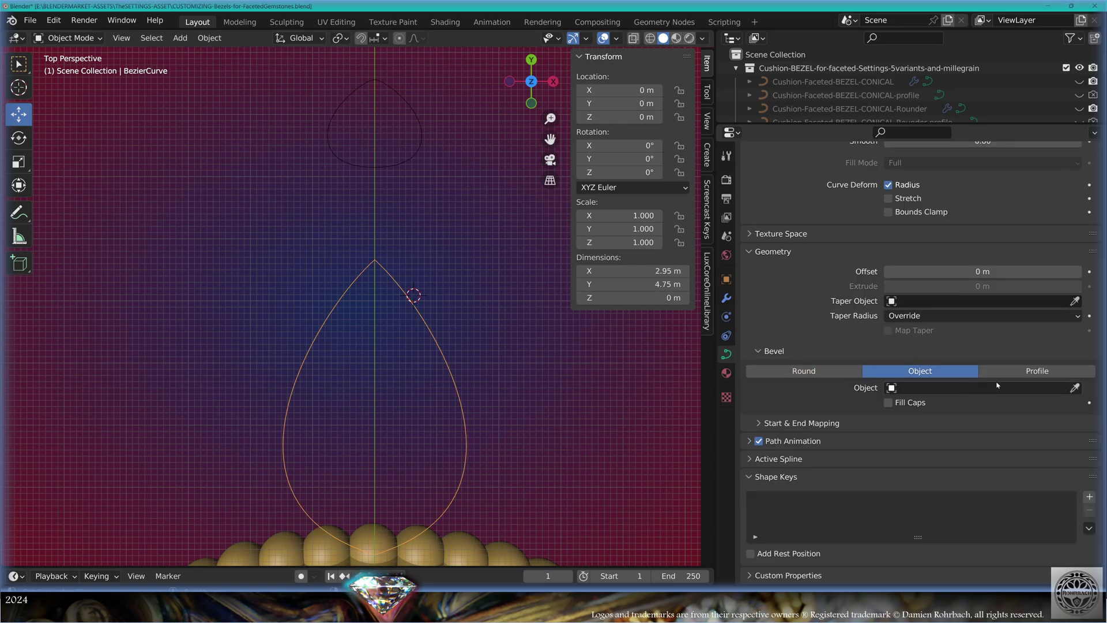
pyautogui.click(427, 139)
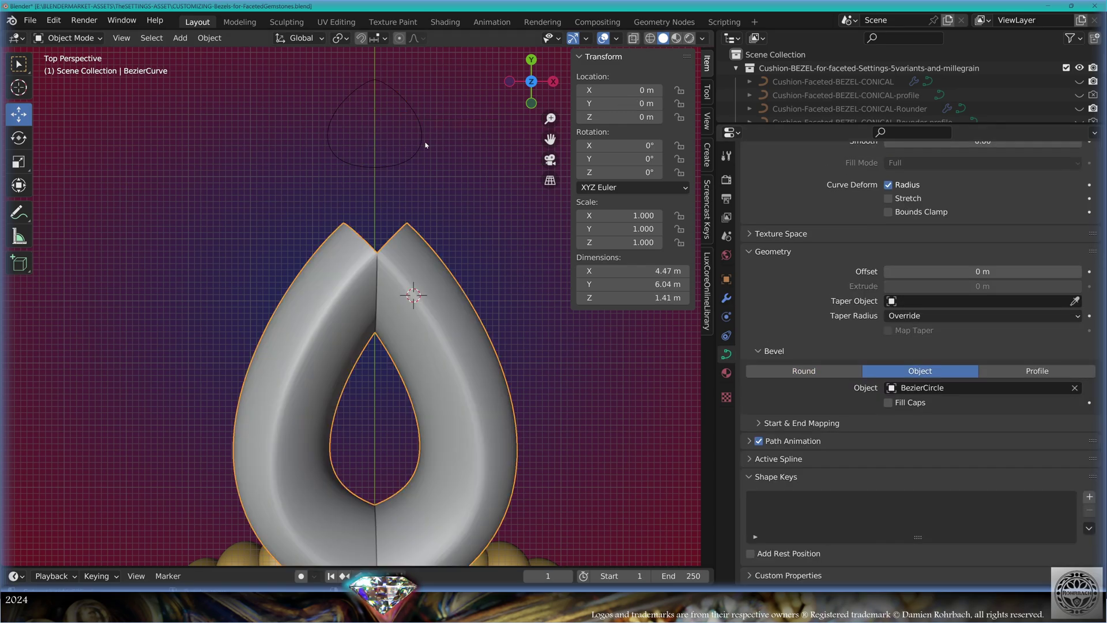
# - Set the merge distance of the teardrop's Mirror modifier to 0.2 m
pyautogui.click(726, 298)
pyautogui.click(939, 295)
pyautogui.write('.2')
pyautogui.press('Return')
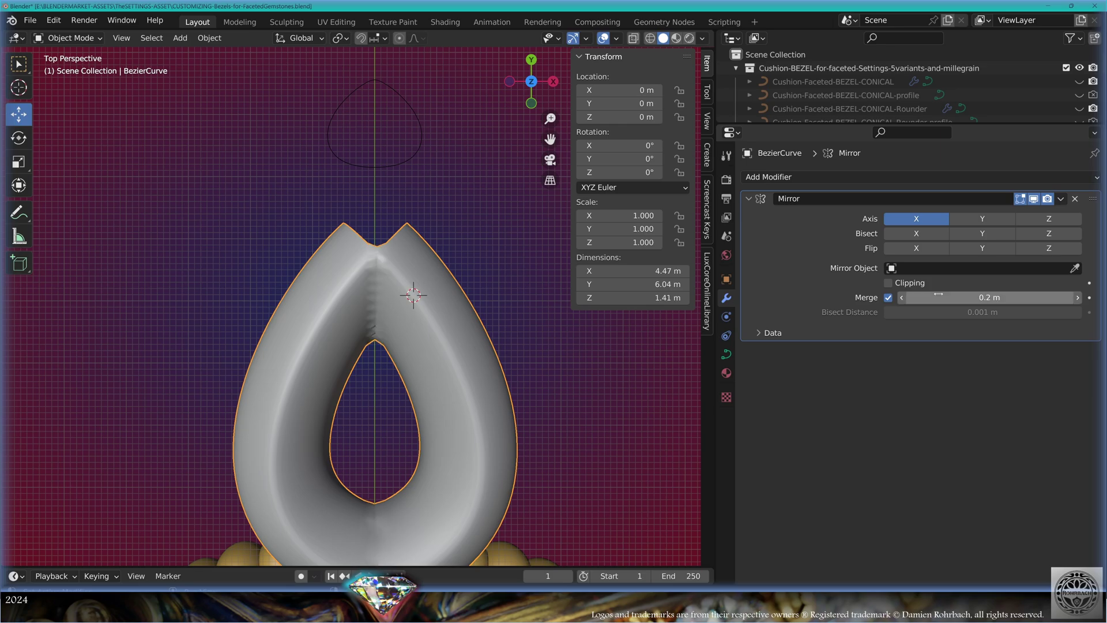
# - Reduce the radius of the teardrop's tip control point to about 0.39, then adjust its position along X and its tilt
pyautogui.moveTo(633, 166); pyautogui.dragTo(599, 166)
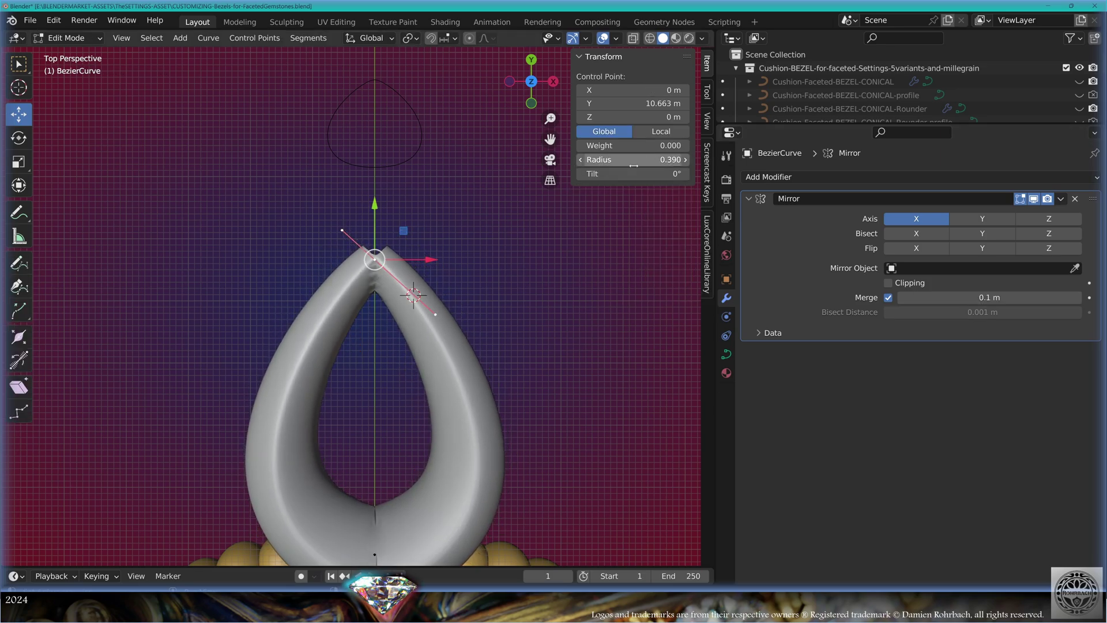
pyautogui.moveTo(430, 260); pyautogui.dragTo(419, 258)
pyautogui.moveTo(633, 173)
pyautogui.mouseDown()
pyautogui.moveTo(601, 173)
pyautogui.moveTo(625, 174)
pyautogui.mouseUp()
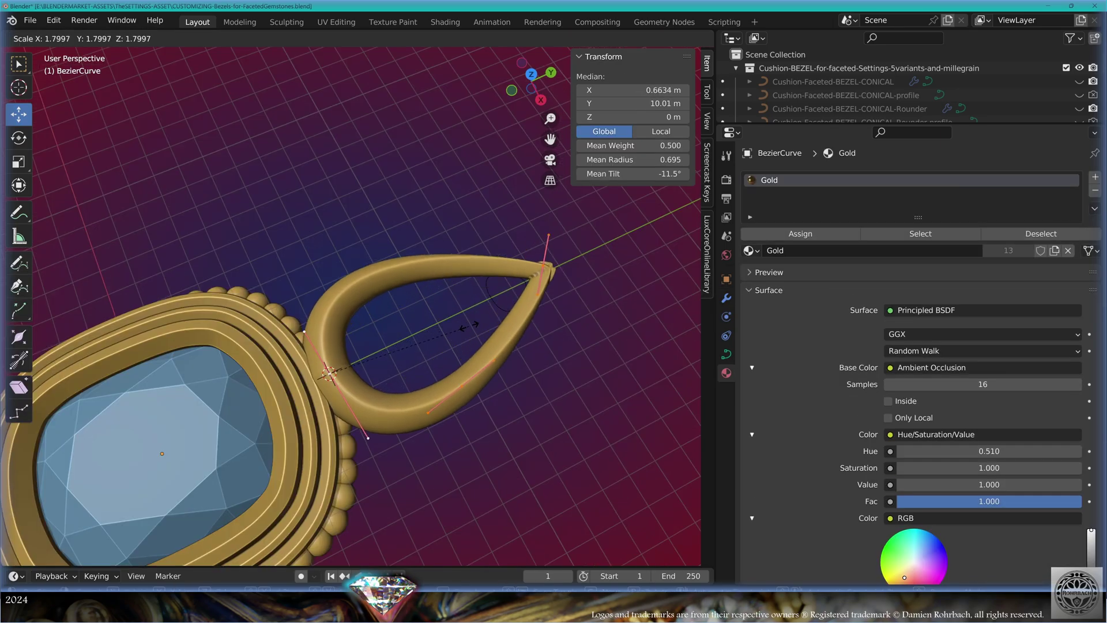
# - Scale the selected teardrop points about 1.8 times and move the middle control point along Z in the right view
pyautogui.click(406, 377)
pyautogui.press('KP_3')
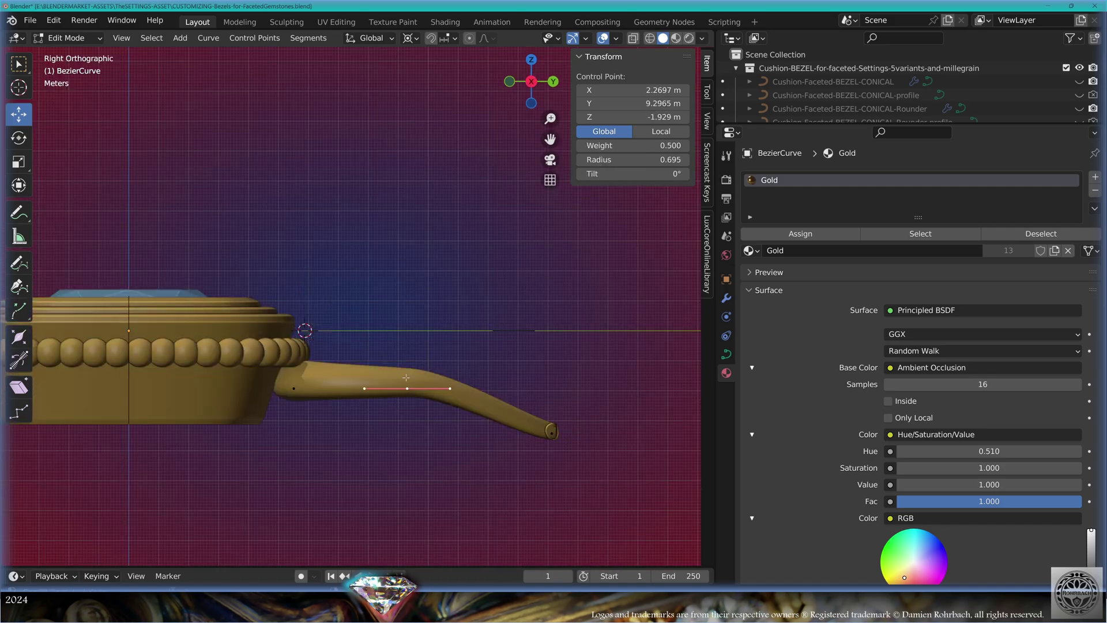
pyautogui.press('g')
pyautogui.press('z')
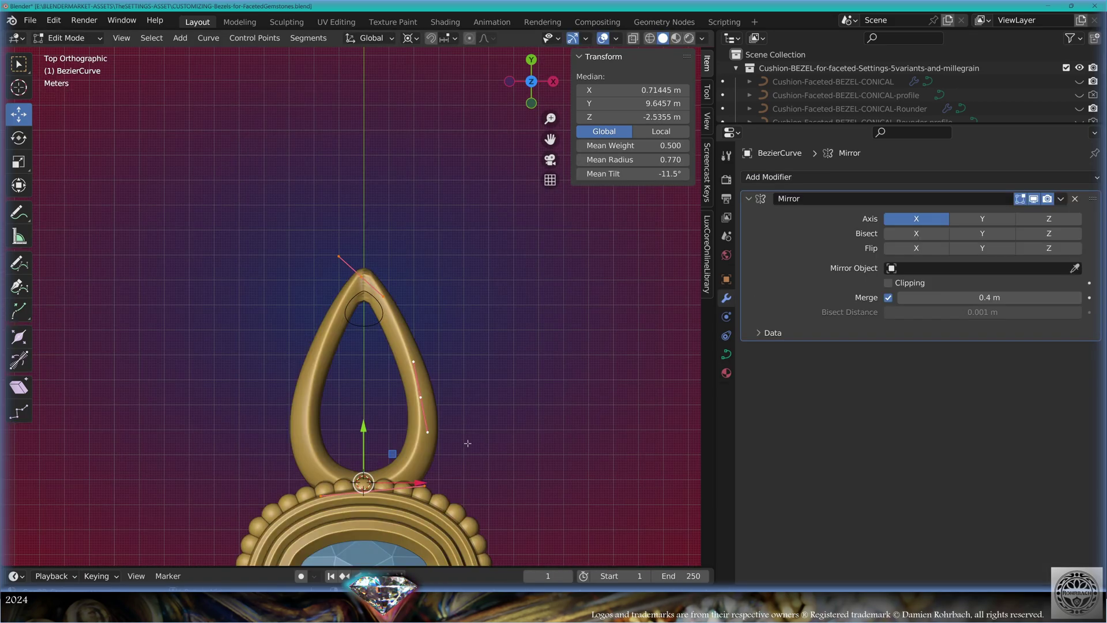
# - Duplicate the teardrop spline in place and scale the copy down to nest inside the original
pyautogui.scroll(3, 490, 371)
pyautogui.hotkey('shift', 'd')
pyautogui.rightClick(582, 349)
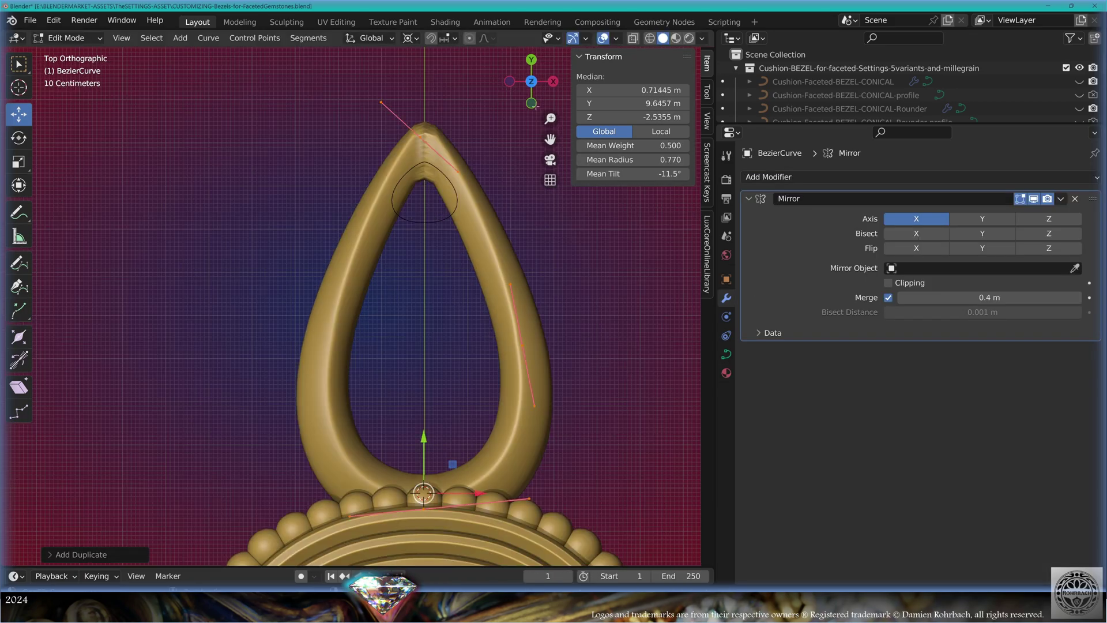
pyautogui.press('s')
pyautogui.click(552, 413)
# - Lower the nested teardrop loops along Z and adjust the outer loop's side control point to finish the petal
pyautogui.moveTo(552, 413); pyautogui.dragTo(369, 271, button='middle')
pyautogui.press('a')
pyautogui.moveTo(172, 148); pyautogui.dragTo(175, 174)
pyautogui.moveTo(369, 208); pyautogui.dragTo(410, 191, button='middle')
pyautogui.scroll(-5, 393, 242)
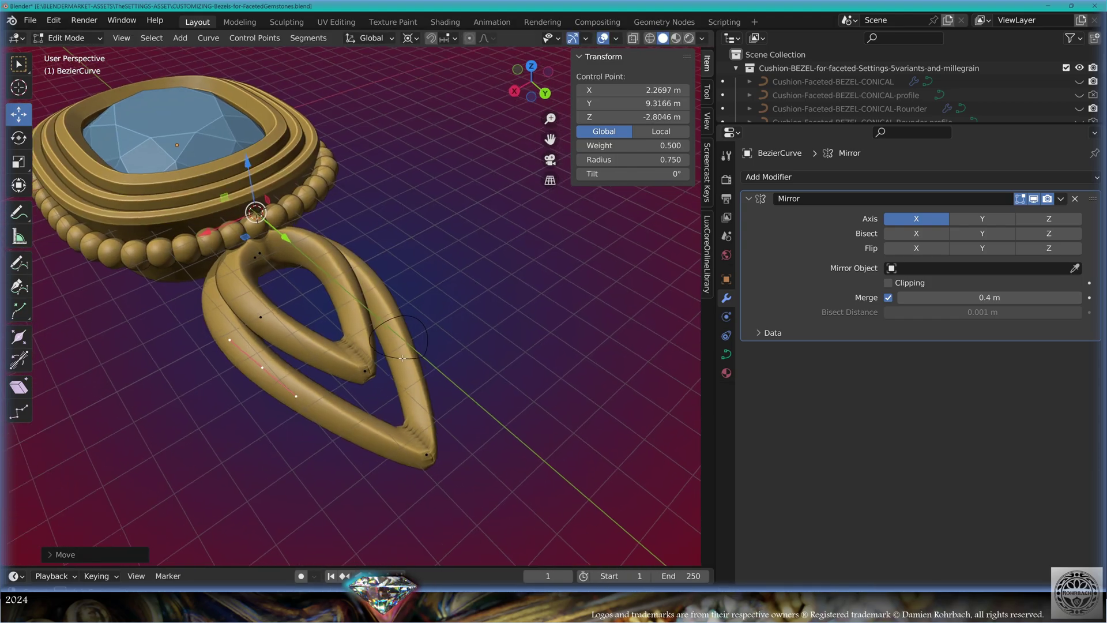
pyautogui.moveTo(311, 369); pyautogui.dragTo(494, 422, button='middle')
pyautogui.scroll(-4, 333, 376)
pyautogui.press('Tab')
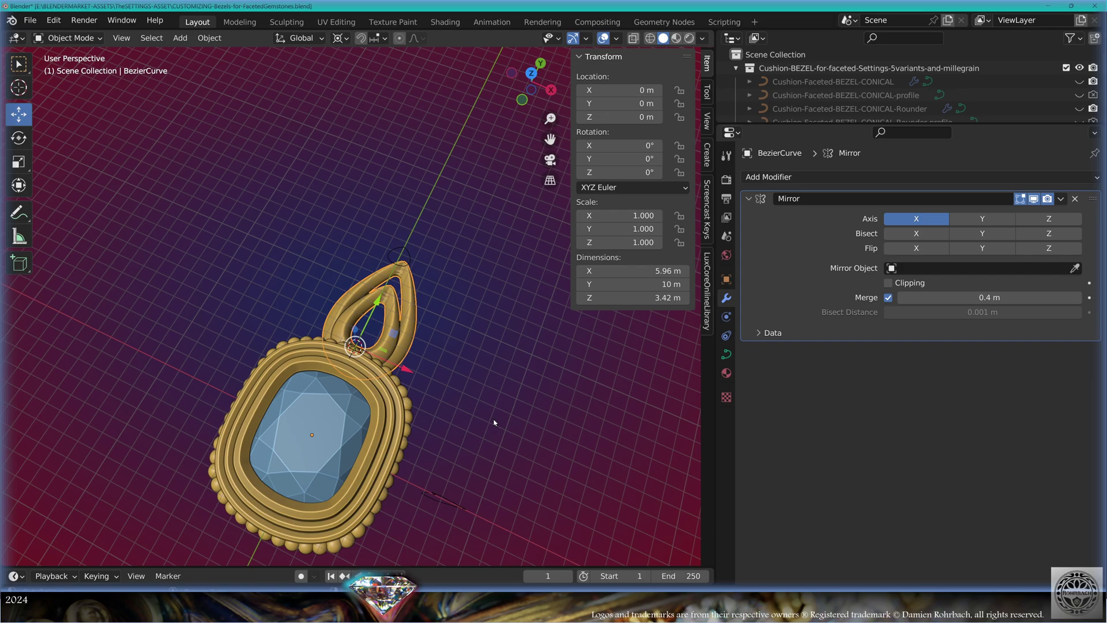
# - Duplicate the petal curve object in place and hide the original BezierCurve
pyautogui.scroll(3, 494, 422)
pyautogui.hotkey('shift', 'd')
pyautogui.press('Escape')
pyautogui.keyDown('shift'); pyautogui.moveTo(514, 378); pyautogui.dragTo(491, 362, button='middle'); pyautogui.keyUp('shift')
pyautogui.scroll(-6, 1077, 101)
pyautogui.click(1079, 76)
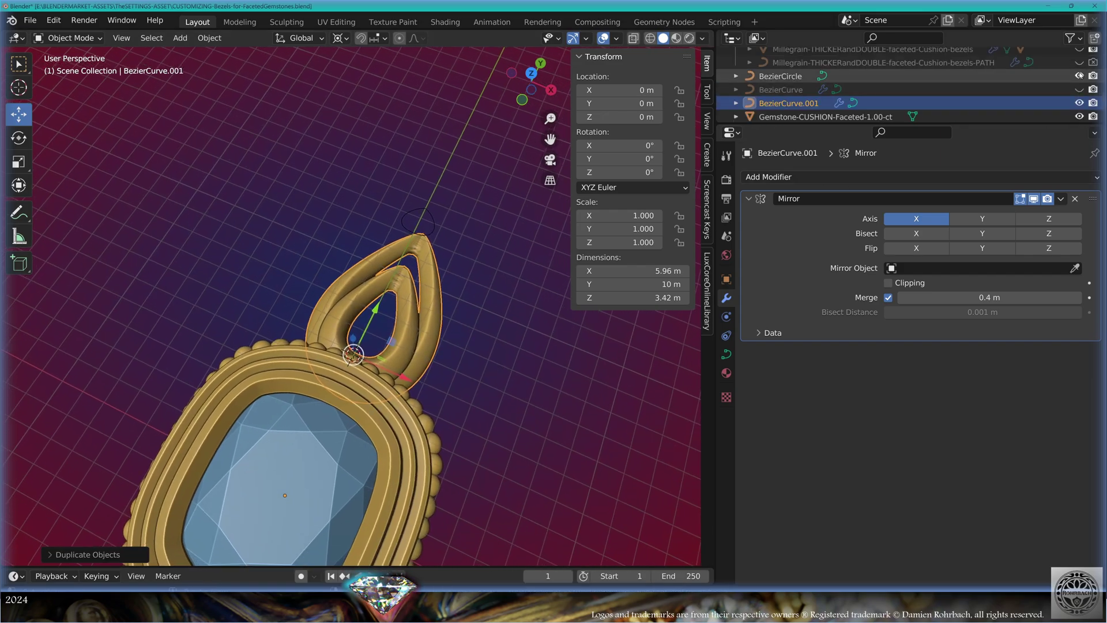
# - Convert the duplicated petal curve to a mesh
pyautogui.click(209, 37)
pyautogui.moveTo(260, 434)
pyautogui.click(382, 449)
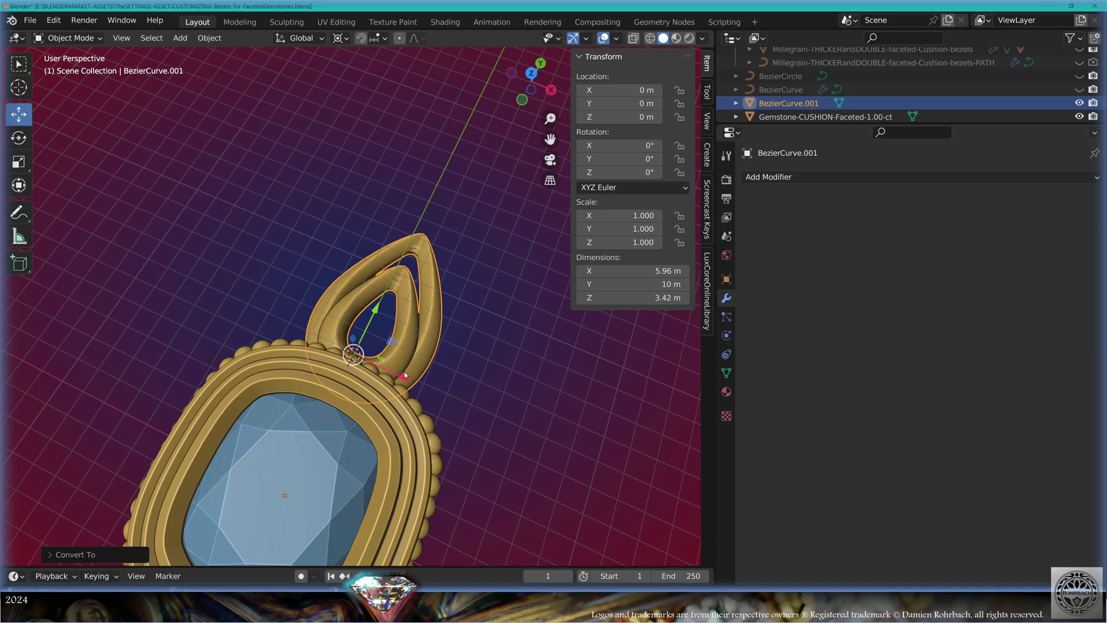
# - Add a Mirror modifier to the petal mesh with Gemstone-CUSHION-Faceted-1.00-ct as mirror object, on the Y axis only
pyautogui.press('KP_7')
pyautogui.click(773, 177)
pyautogui.click(825, 332)
pyautogui.click(360, 350)
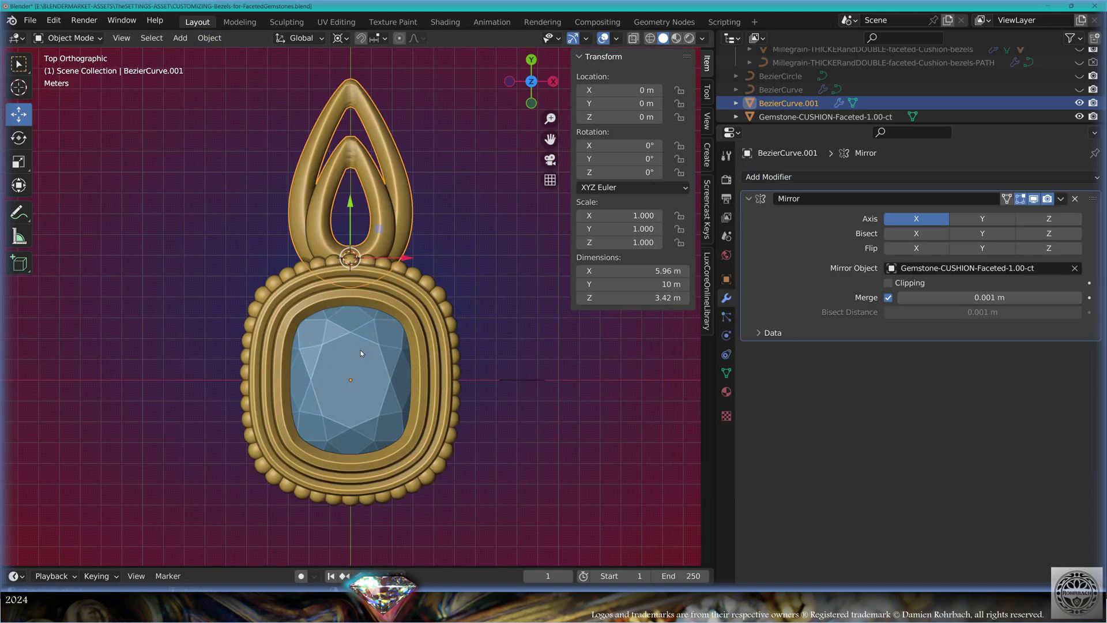
pyautogui.click(979, 223)
pyautogui.click(934, 221)
pyautogui.scroll(-1, 574, 375)
pyautogui.keyDown('shift'); pyautogui.moveTo(465, 369); pyautogui.dragTo(459, 308, button='middle'); pyautogui.keyUp('shift')
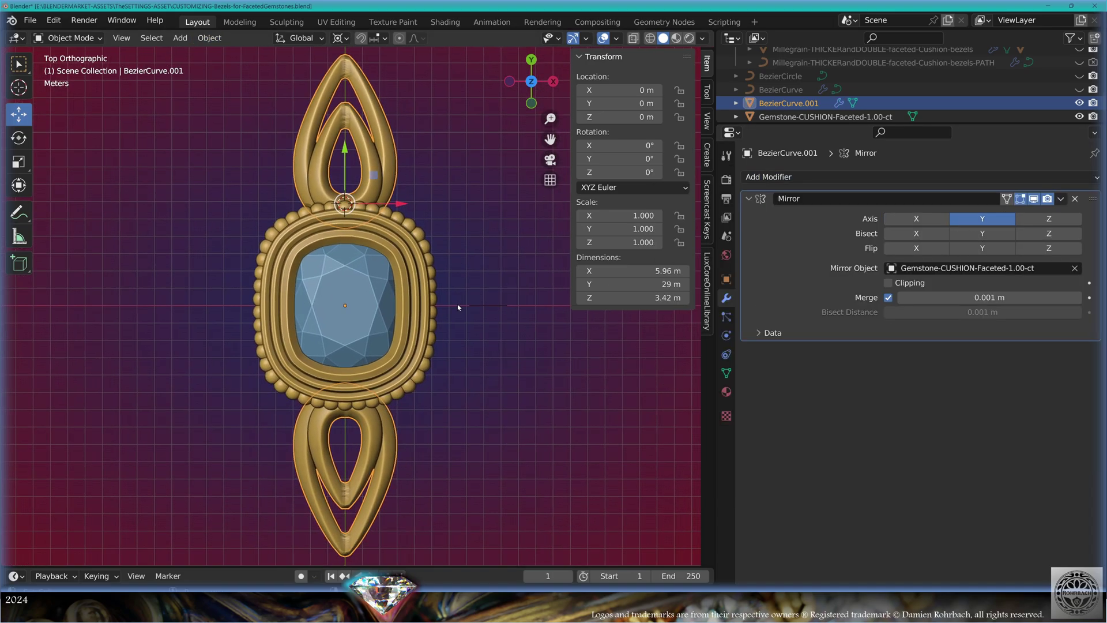
# - Duplicate the petal mesh, rotate the copy to about -37° around Z, and mirror it on both X and Y
pyautogui.hotkey('shift', 'd')
pyautogui.press('r')
pyautogui.click(479, 237)
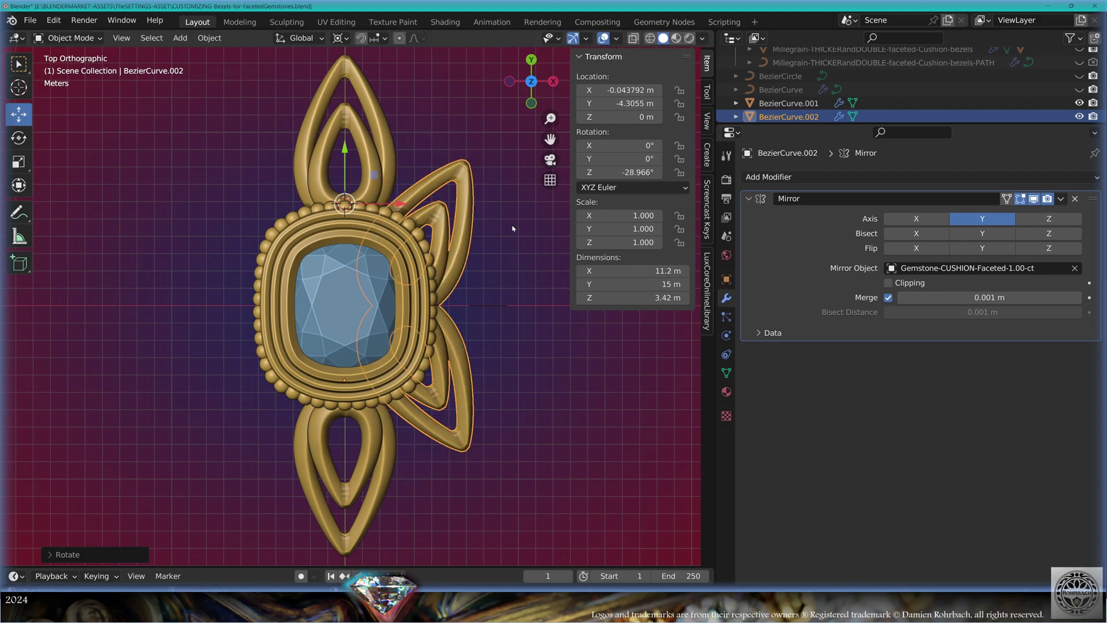
pyautogui.click(916, 219)
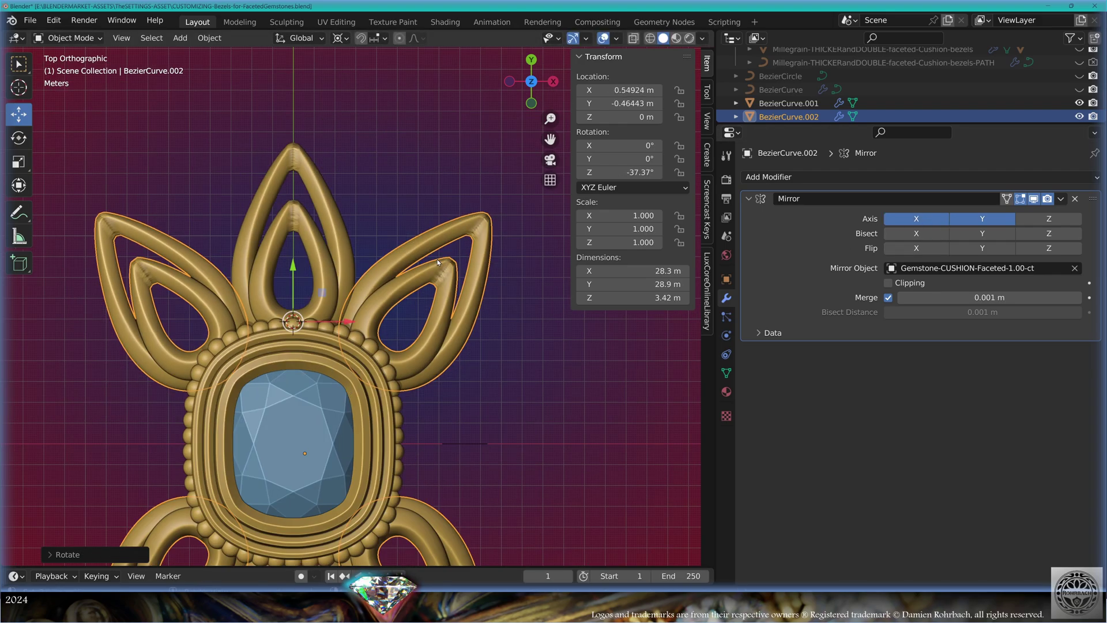
# - Duplicate the diagonal petal for the bezel's side, mirroring it on X only with its Z rotation at -90°
pyautogui.hotkey('shift', 'd')
pyautogui.click(476, 389)
pyautogui.press('r')
pyautogui.click(534, 383)
pyautogui.click(982, 218)
pyautogui.click(628, 172)
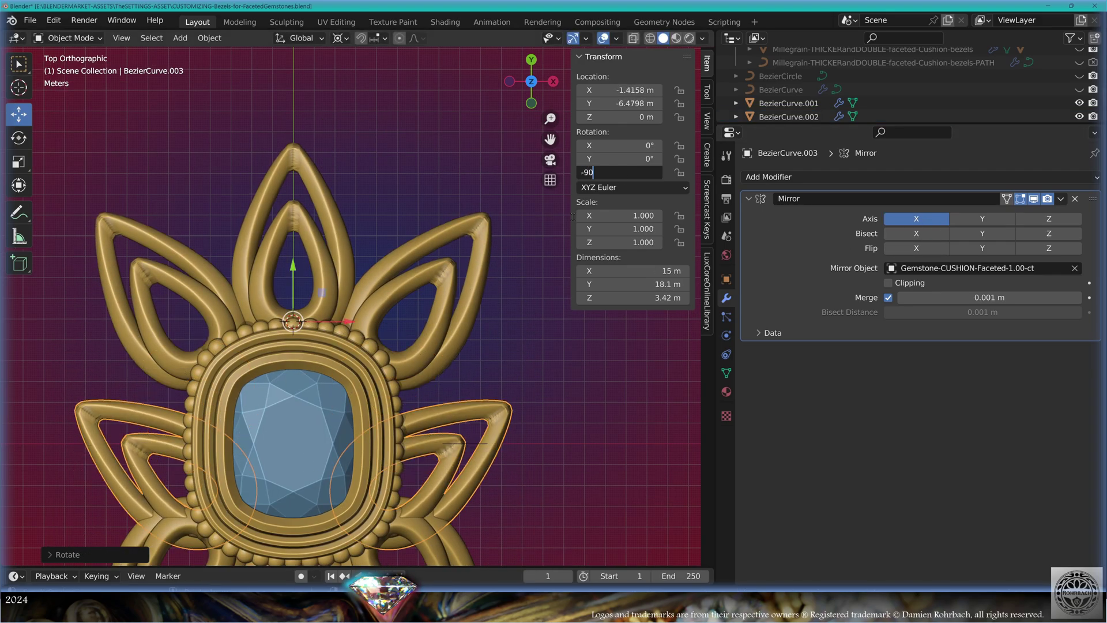
pyautogui.write('-90')
pyautogui.press('Return')
# - Reset the side petal's Y location to 0 m and shift its X location to about -0.97 m
pyautogui.press('BackSpace')
pyautogui.moveTo(462, 393); pyautogui.dragTo(421, 287, button='middle')
pyautogui.moveTo(325, 239); pyautogui.dragTo(341, 240)
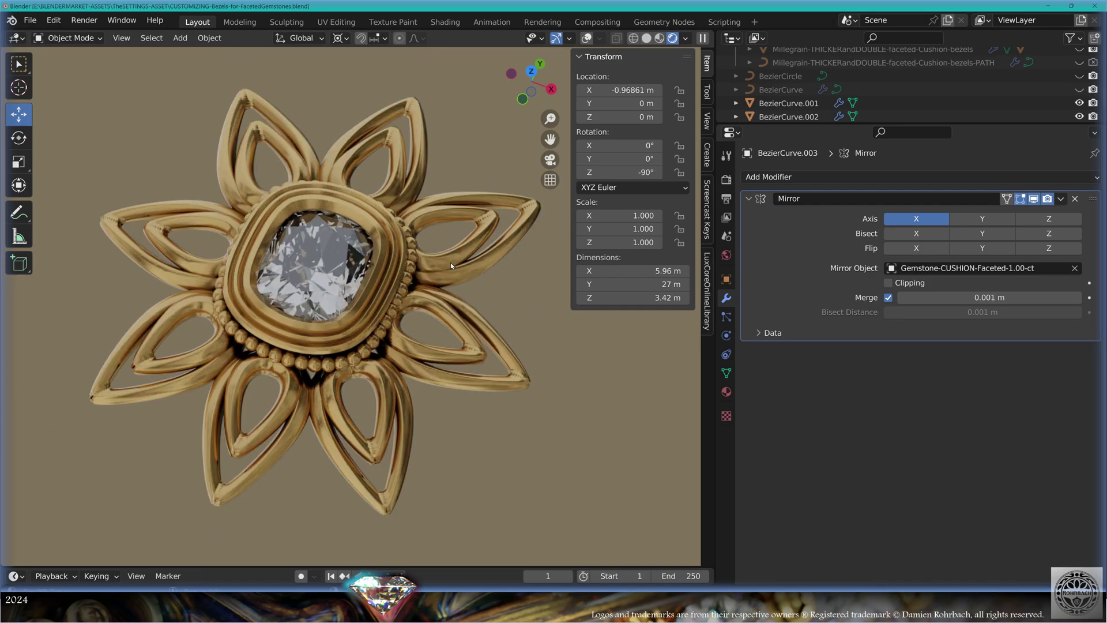
pyautogui.moveTo(451, 262); pyautogui.dragTo(469, 373, button='middle')
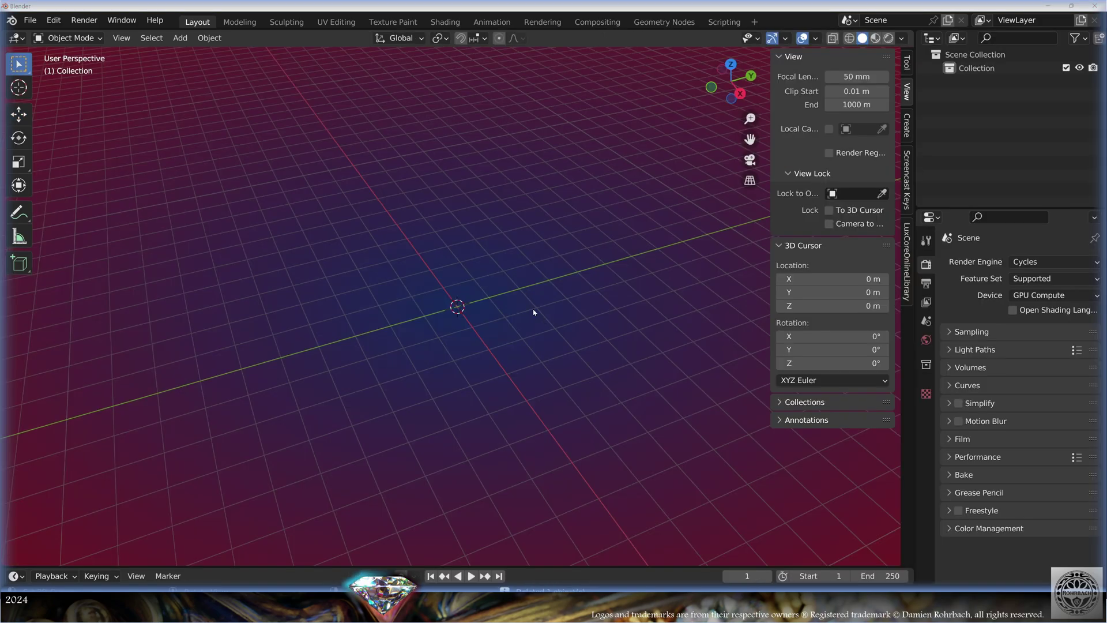
# - Append the Emerald-faceted-BEZEL-Settings-5variants-and-millegrain collection to the empty scene
pyautogui.click(30, 20)
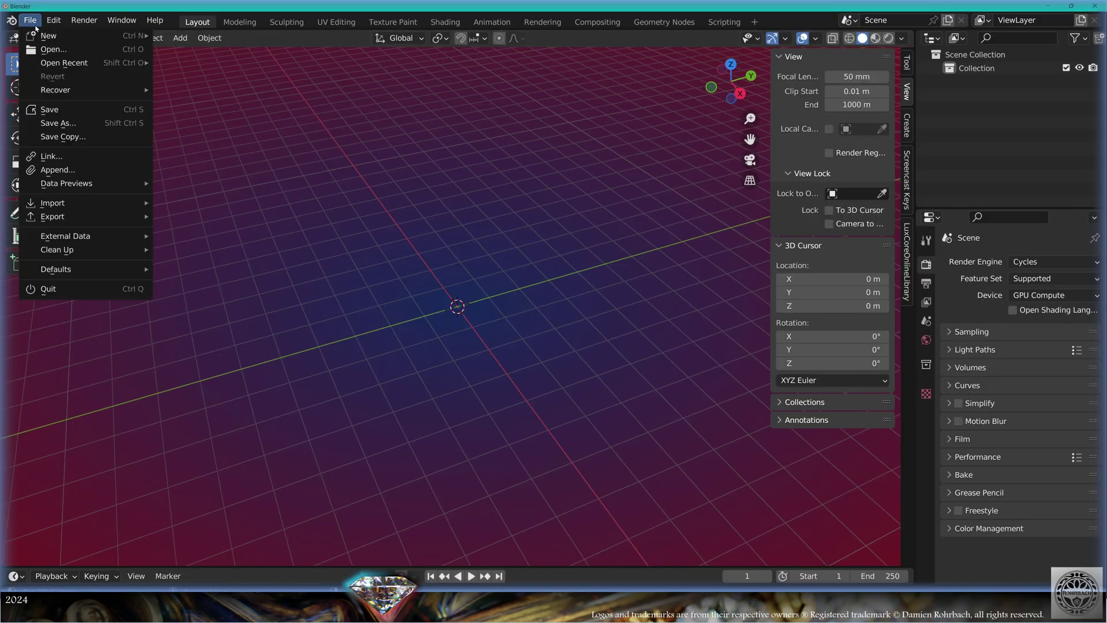
pyautogui.click(58, 169)
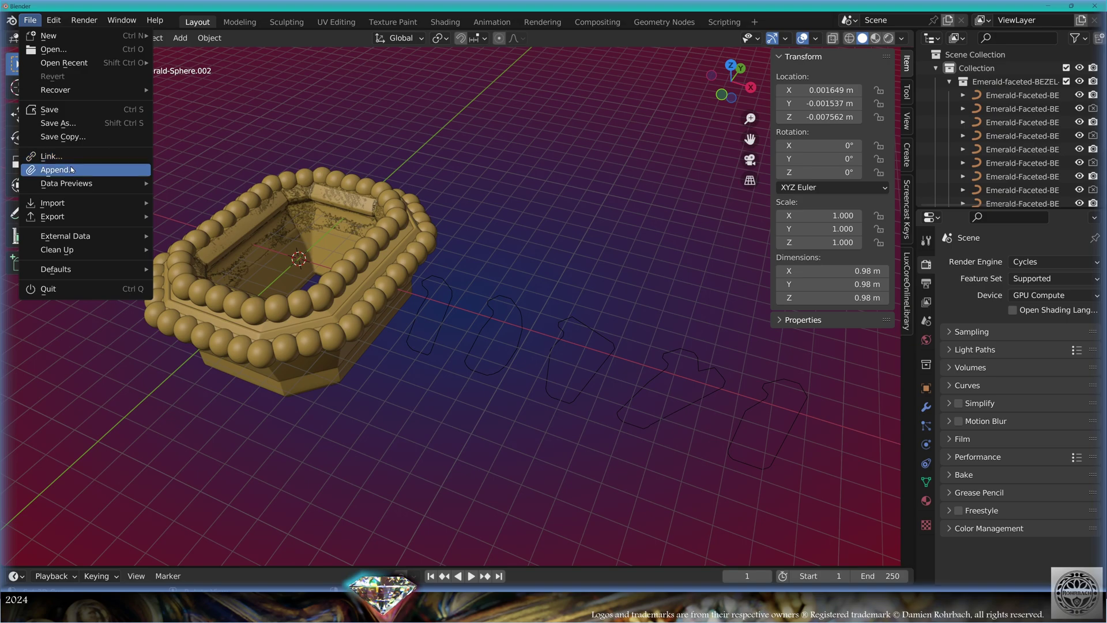
# - Append the Gemstone-EMERALD-Faceted-1.00-ct object from the settings asset file
pyautogui.click(115, 170)
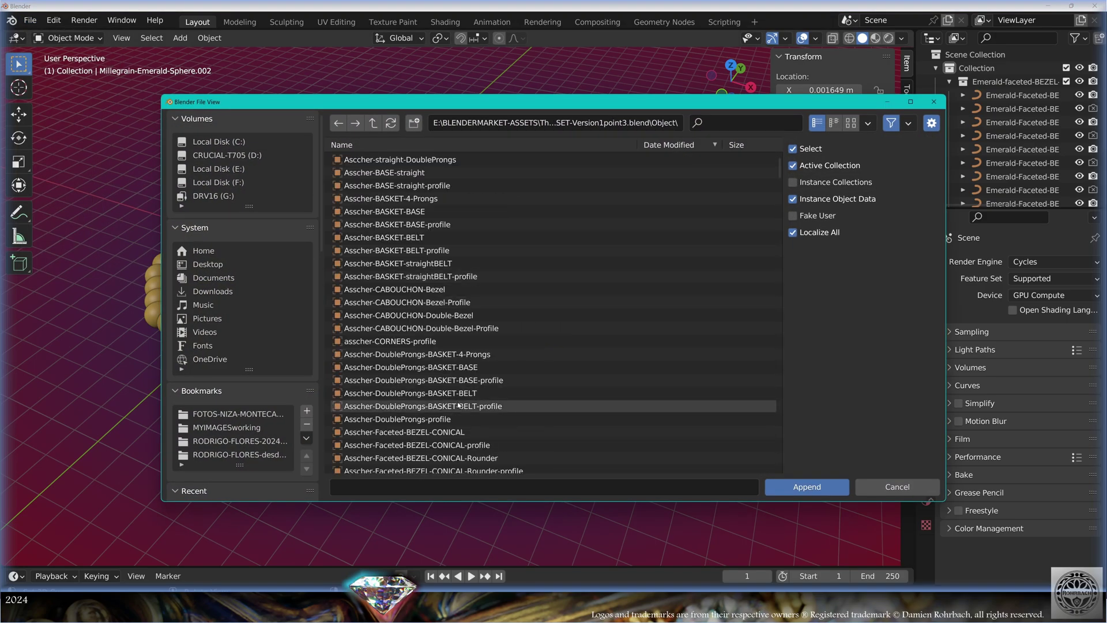
pyautogui.scroll(-10, 488, 406)
pyautogui.click(402, 294)
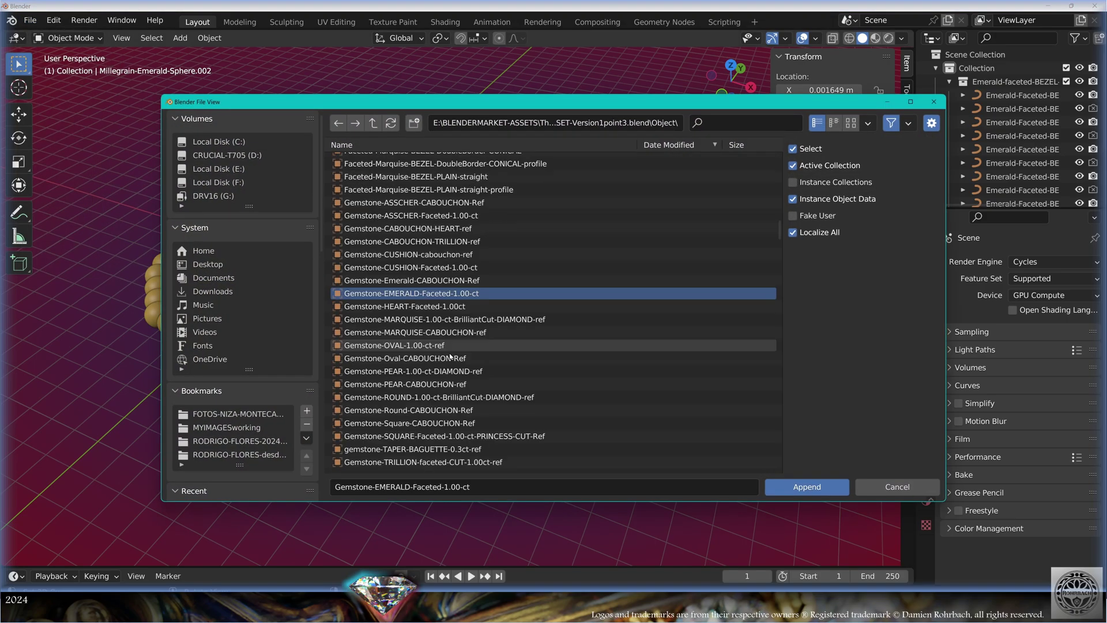
pyautogui.click(819, 492)
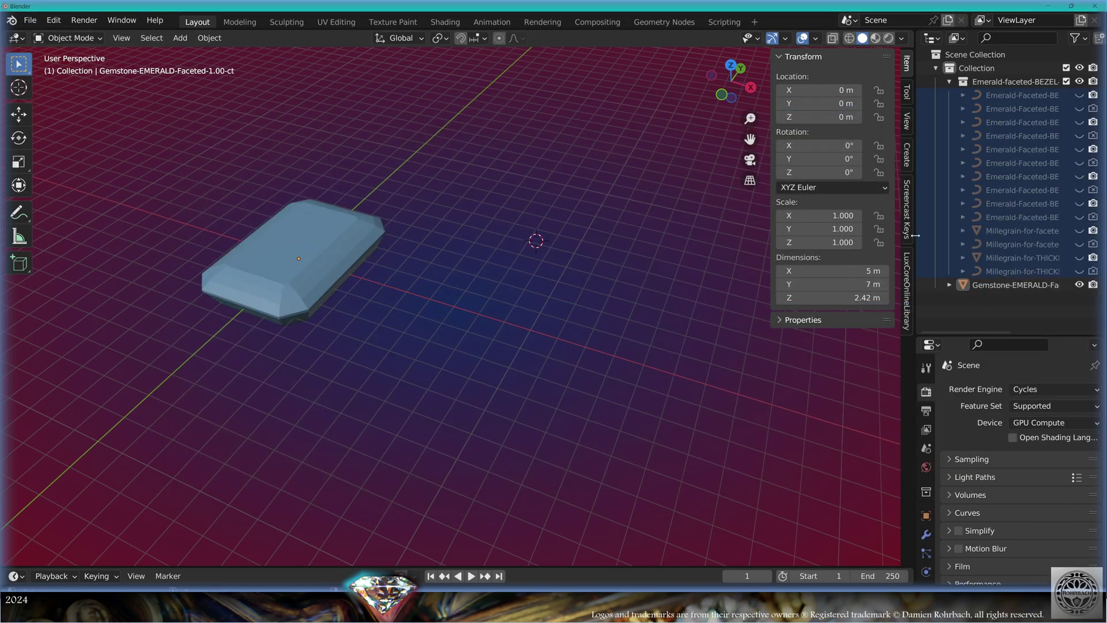
# - Show the Emerald-Faceted-BEZEL-PLAIN-straight object and its profile curve, and move the profile to about 5.18 m on X
pyautogui.moveTo(914, 236); pyautogui.dragTo(662, 248)
pyautogui.click(1079, 204)
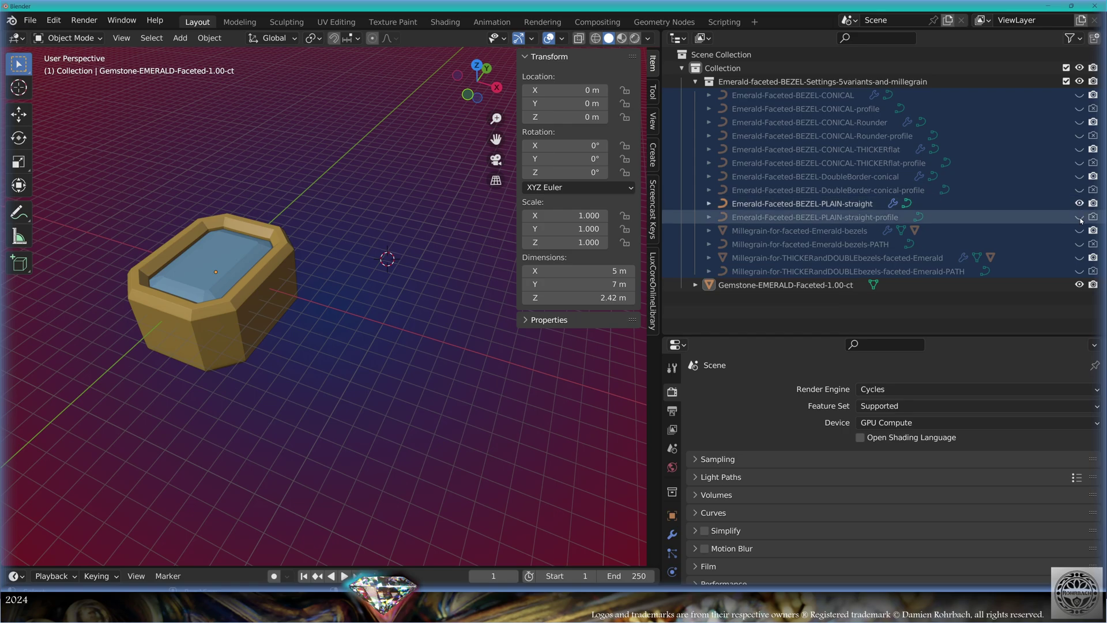
pyautogui.moveTo(601, 405); pyautogui.dragTo(453, 364)
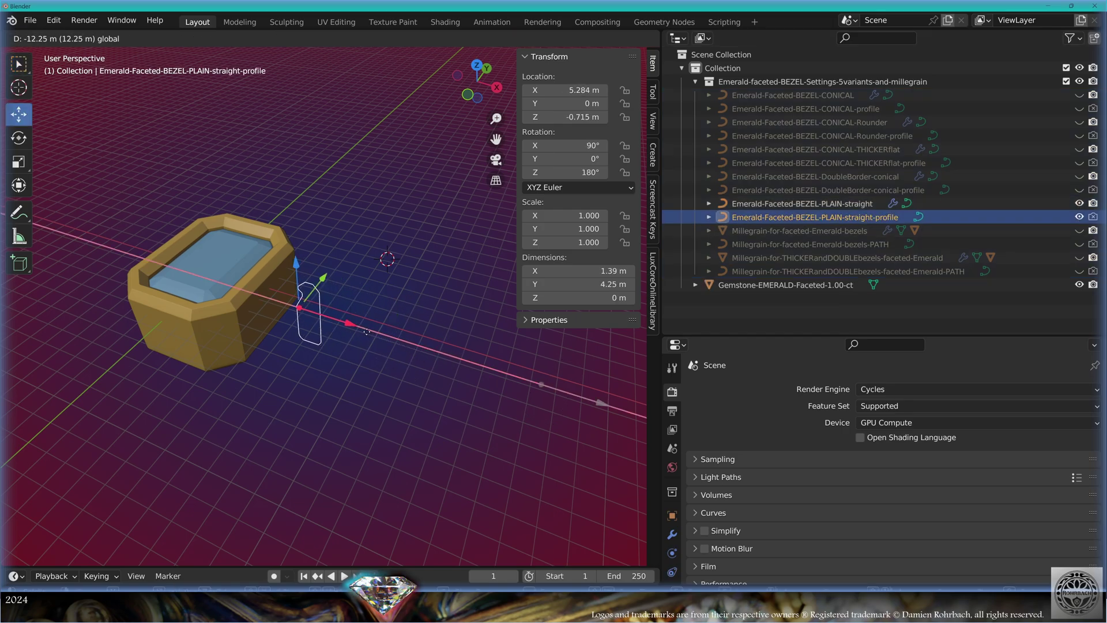
pyautogui.click(367, 331)
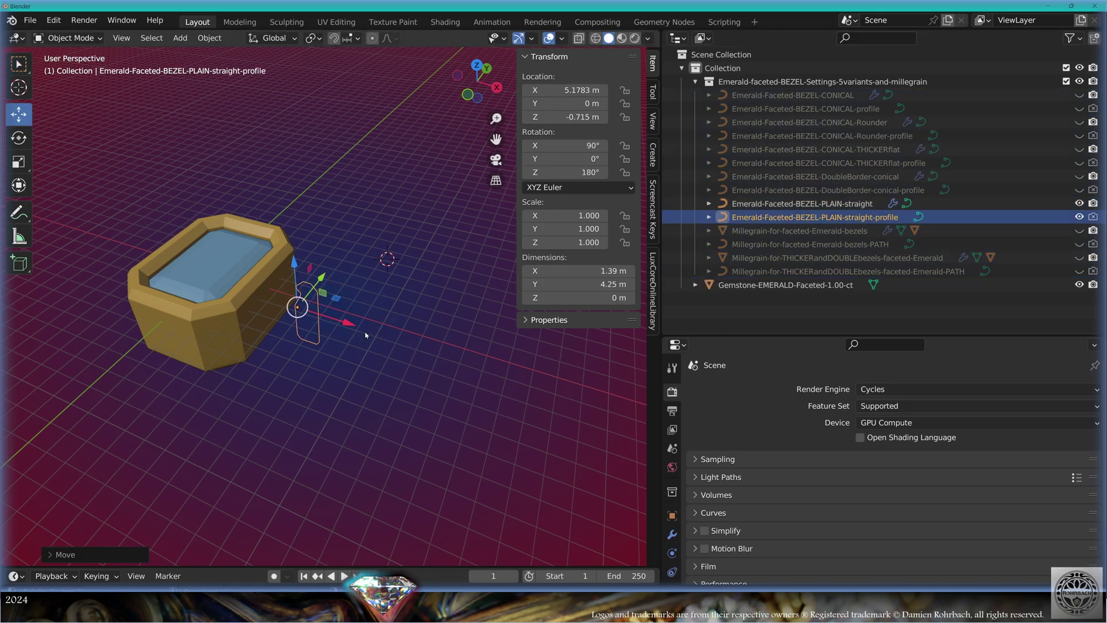
# - Subdivide the profile's straight outer side repeatedly and shift its lower points outward along X to form two descending steps
pyautogui.scroll(3, 440, 339)
pyautogui.press('Tab')
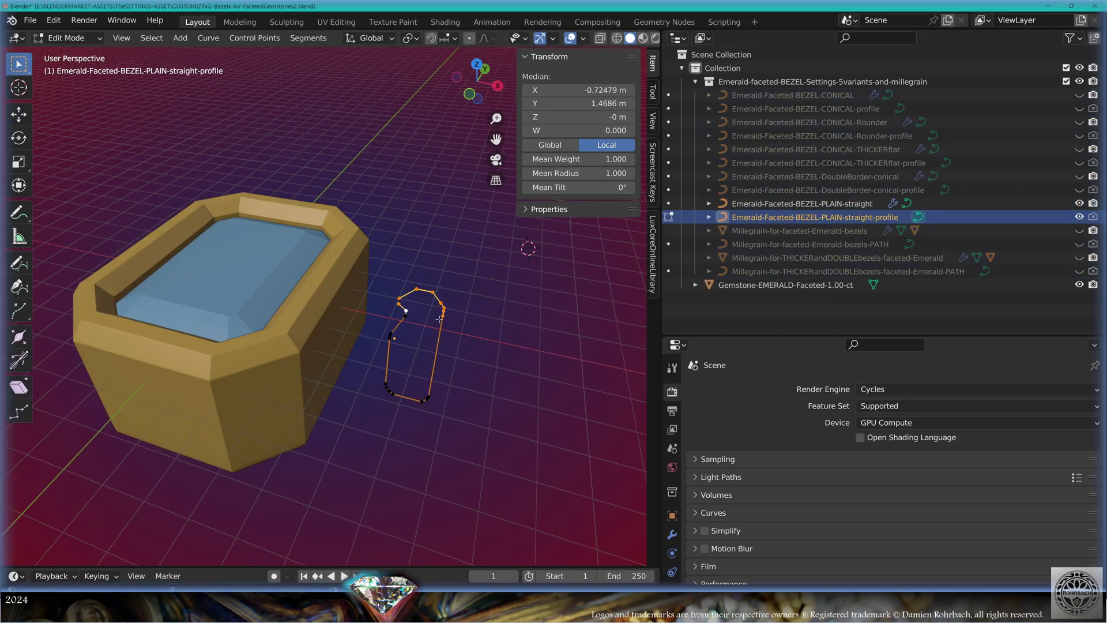
pyautogui.press('KP_1')
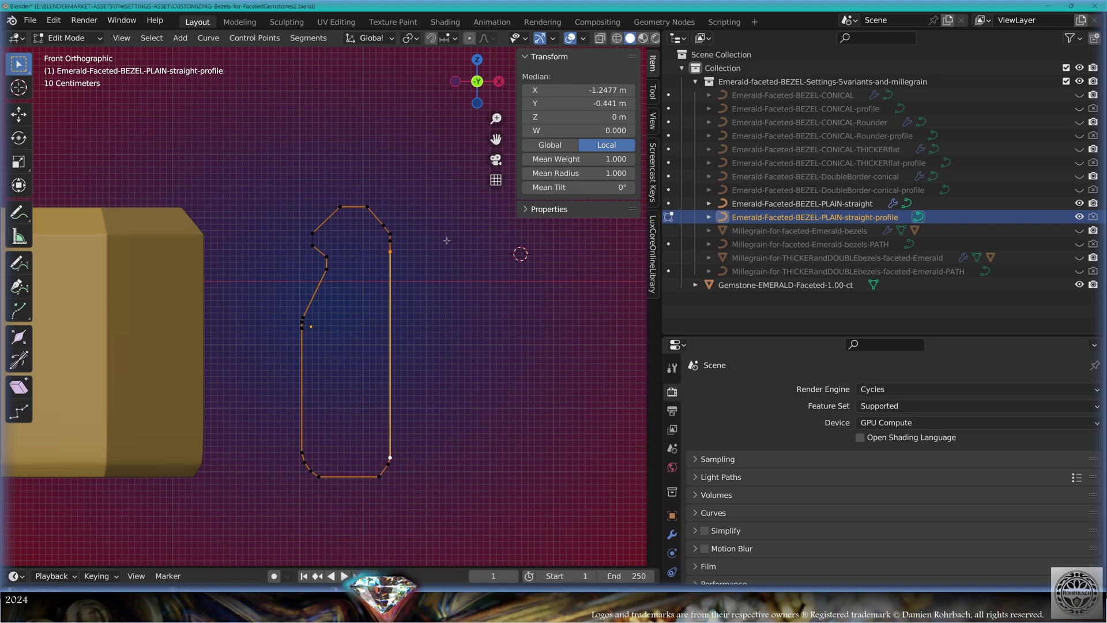
pyautogui.rightClick(446, 240)
pyautogui.click(449, 231)
pyautogui.rightClick(449, 231)
pyautogui.click(450, 230)
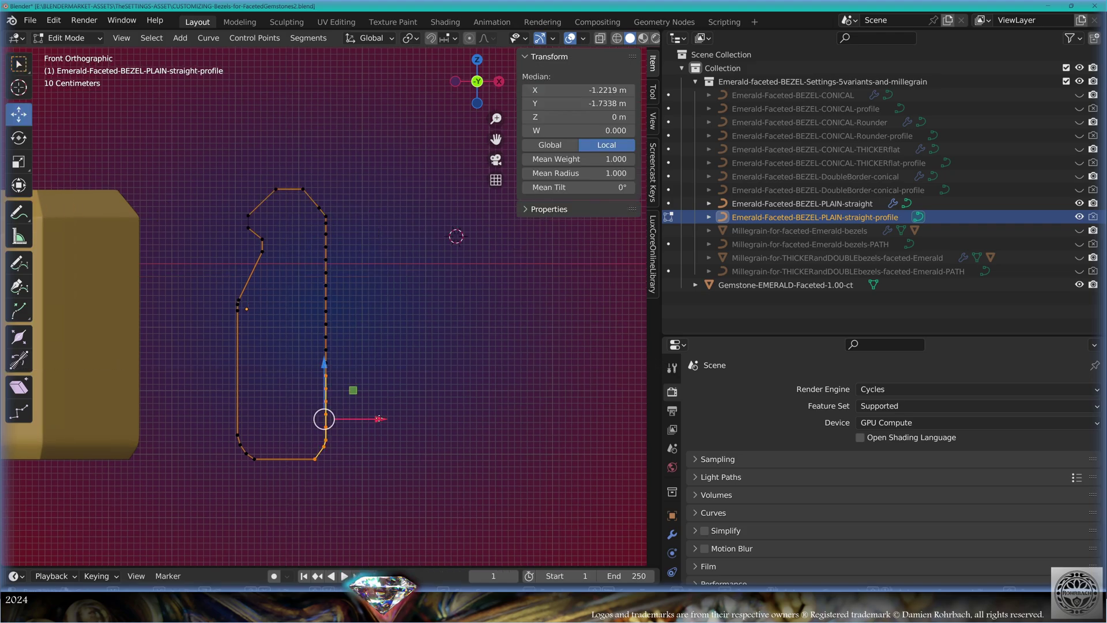
pyautogui.moveTo(379, 418); pyautogui.dragTo(510, 419)
pyautogui.click(316, 305)
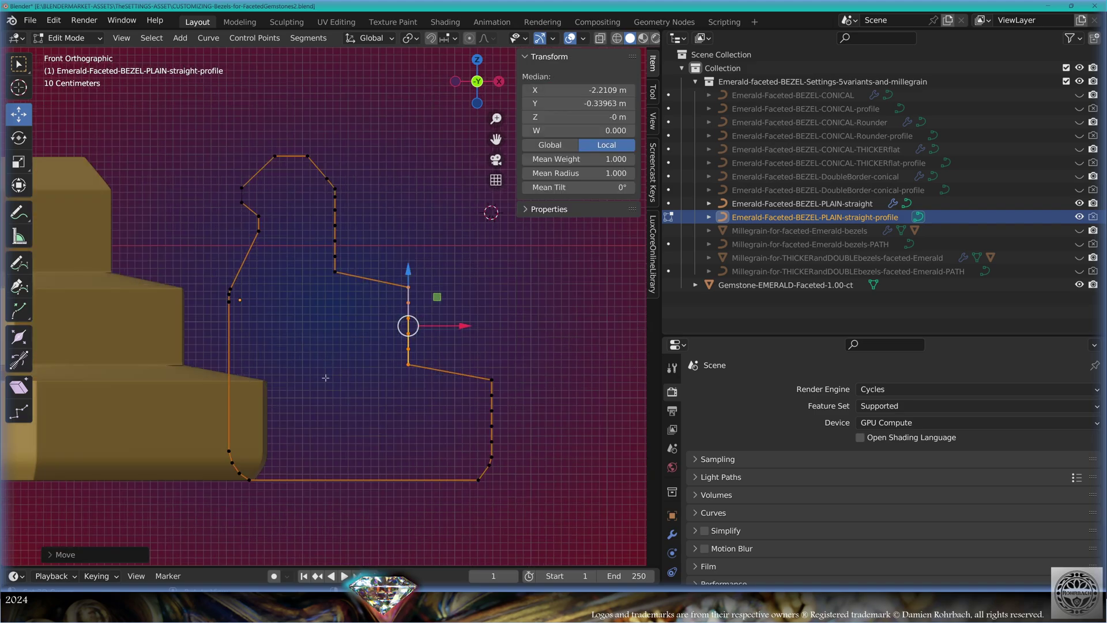
# - Subdivide the profile's straight inner side and its bottom segment to add a point on each
pyautogui.click(332, 426)
pyautogui.click(229, 302)
pyautogui.keyDown('shift'); pyautogui.click(229, 451); pyautogui.keyUp('shift')
pyautogui.rightClick(345, 254)
pyautogui.click(346, 230)
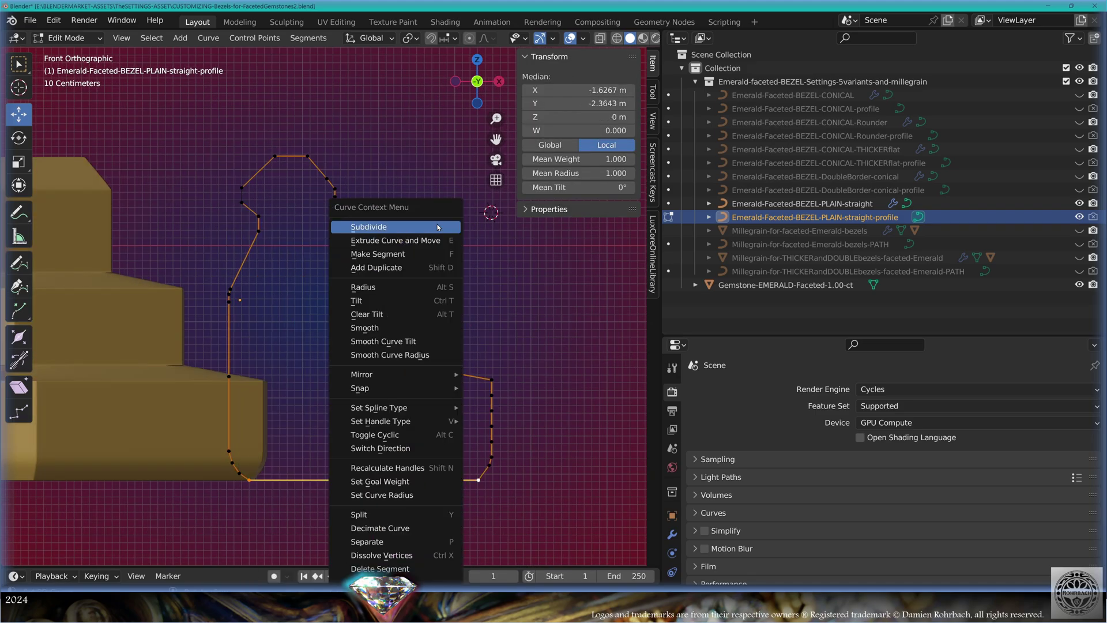
pyautogui.click(438, 226)
# - Delete the three rounded corner points at the profile's inner bottom
pyautogui.click(232, 463)
pyautogui.keyDown('shift'); pyautogui.click(239, 473); pyautogui.keyUp('shift')
pyautogui.keyDown('shift'); pyautogui.click(250, 480); pyautogui.keyUp('shift')
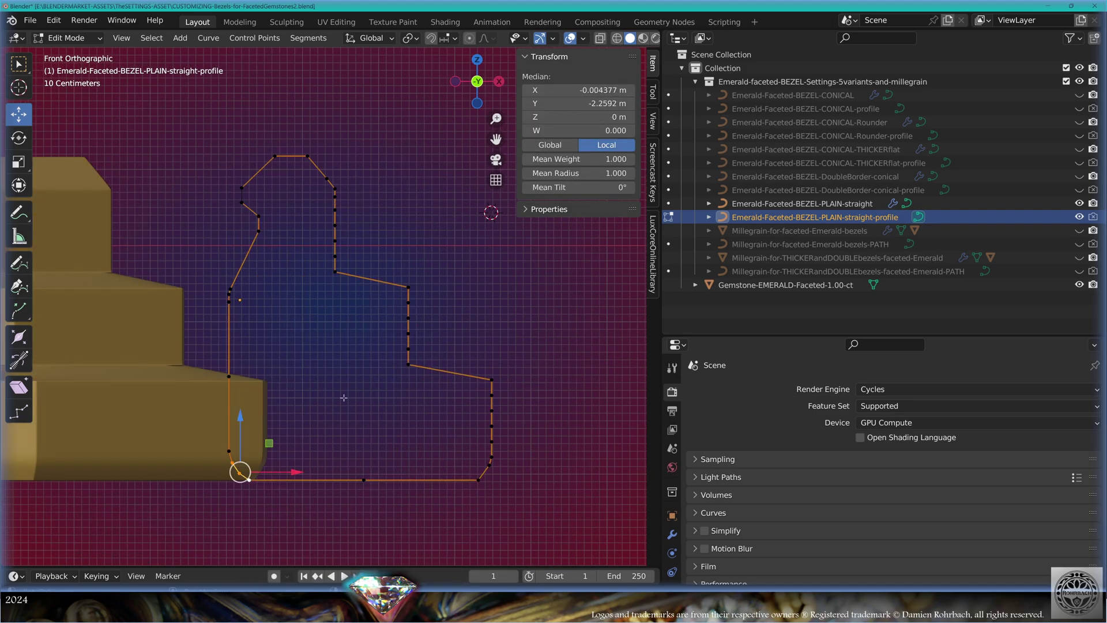
pyautogui.press('x')
pyautogui.click(354, 387)
# - Raise the profile's inner points and shift the bottom midpoint outward along X to hollow out the bezel's underside
pyautogui.click(229, 451)
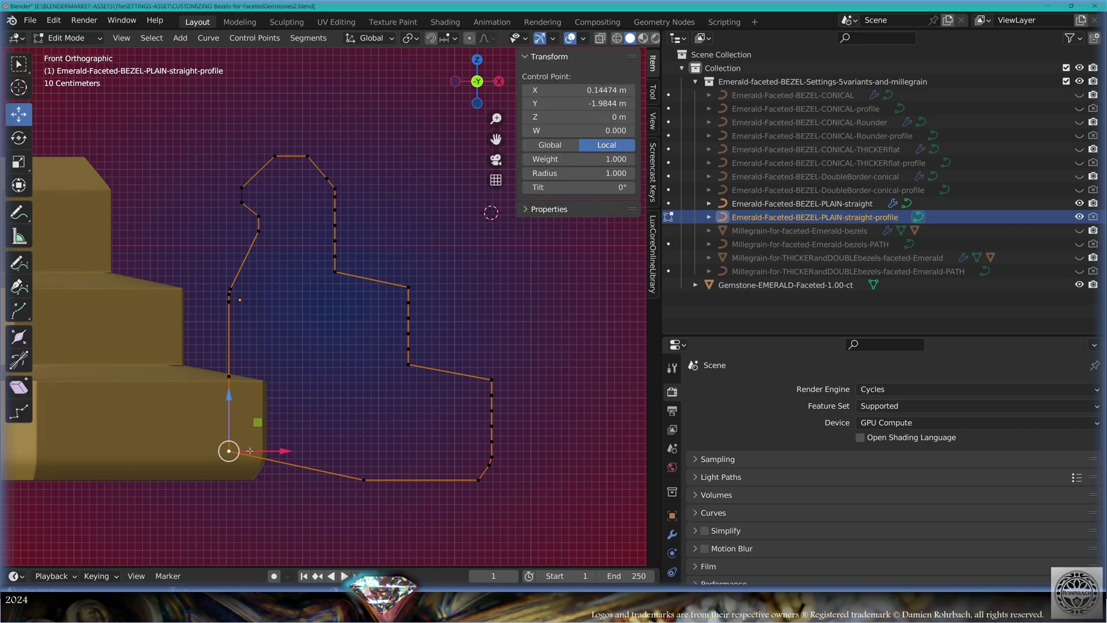
pyautogui.press('g')
pyautogui.click(369, 362)
pyautogui.click(229, 376)
pyautogui.moveTo(230, 324); pyautogui.dragTo(229, 293)
pyautogui.click(350, 367)
pyautogui.press('g')
pyautogui.click(361, 382)
pyautogui.click(364, 479)
pyautogui.moveTo(419, 478); pyautogui.dragTo(455, 479)
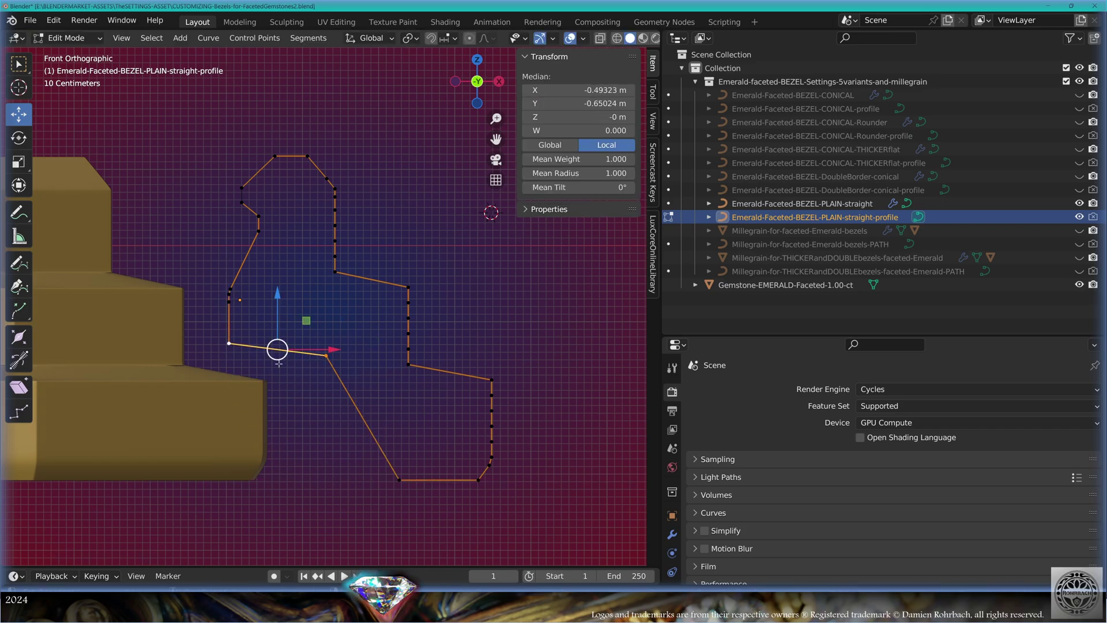
# - Scale the segment between the two raised underside points and finish editing the profile
pyautogui.press('s')
pyautogui.click(278, 362)
pyautogui.moveTo(279, 363); pyautogui.dragTo(353, 378, button='middle')
pyautogui.scroll(3, 354, 378)
pyautogui.press('Tab')
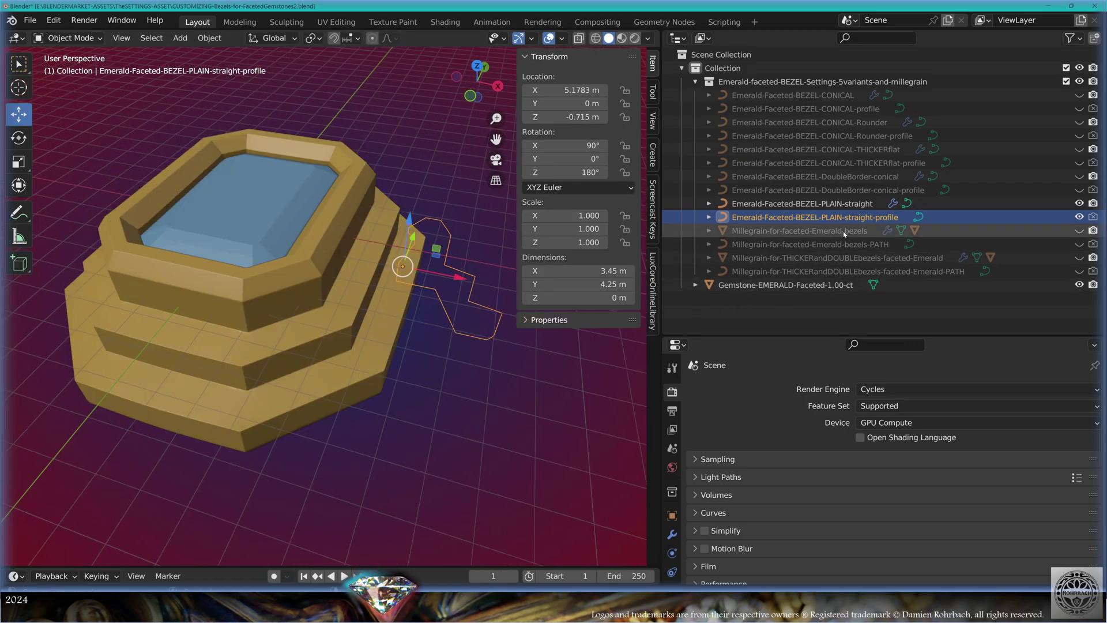
# - Show the Millegrain-for-faceted-Emerald-bezels beads and their path, and snap the 3D cursor to the selected path
pyautogui.click(1079, 230)
pyautogui.click(1079, 244)
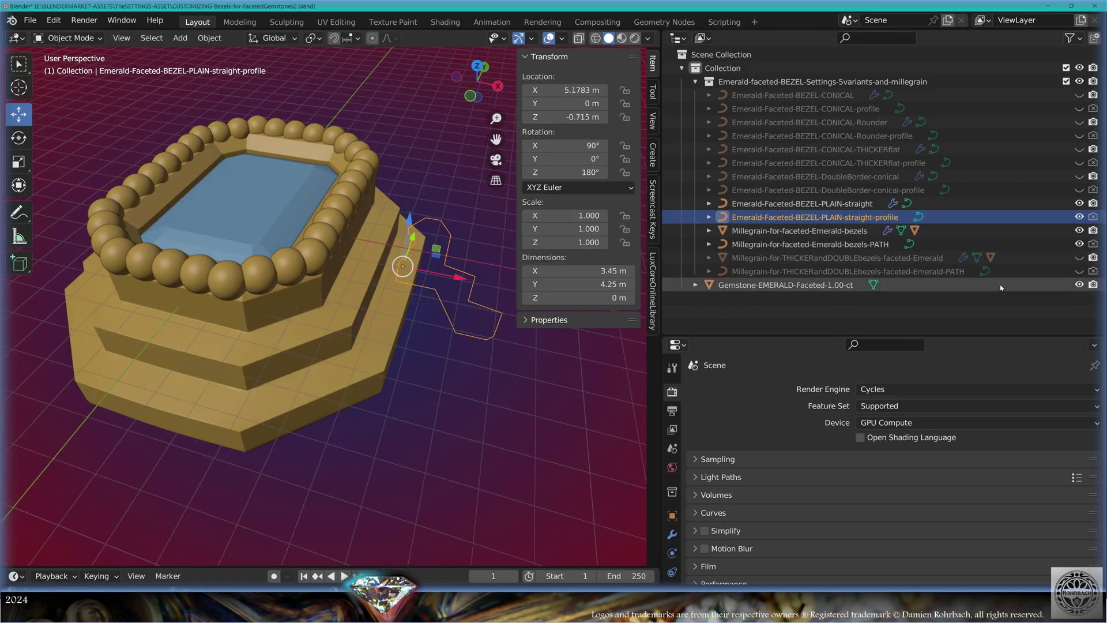
pyautogui.click(807, 230)
pyautogui.click(810, 244)
pyautogui.hotkey('shift', 's')
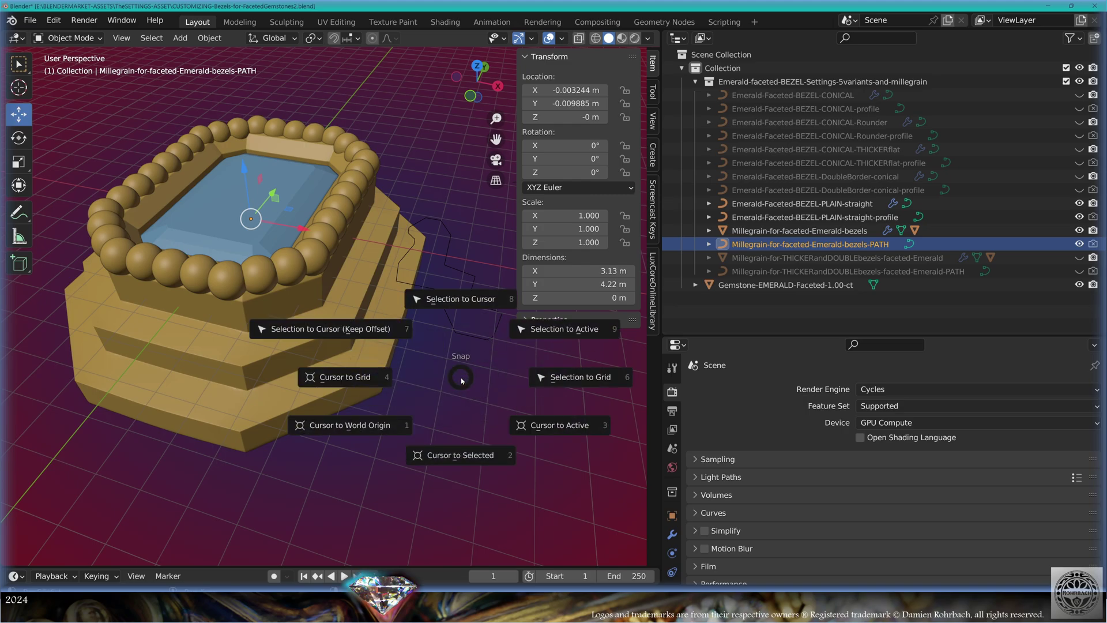
pyautogui.click(457, 456)
# - Enlarge the millegrain path from above with the 3D cursor as pivot so the beads reach the bezel's lowest step
pyautogui.press('Tab')
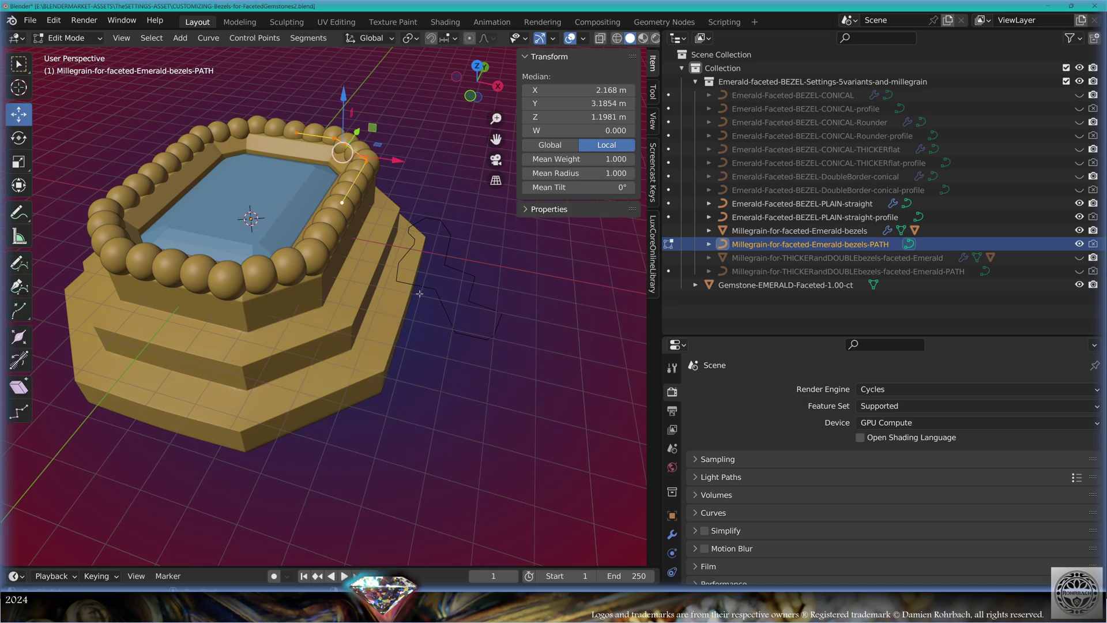
pyautogui.press('KP_7')
pyautogui.click(409, 38)
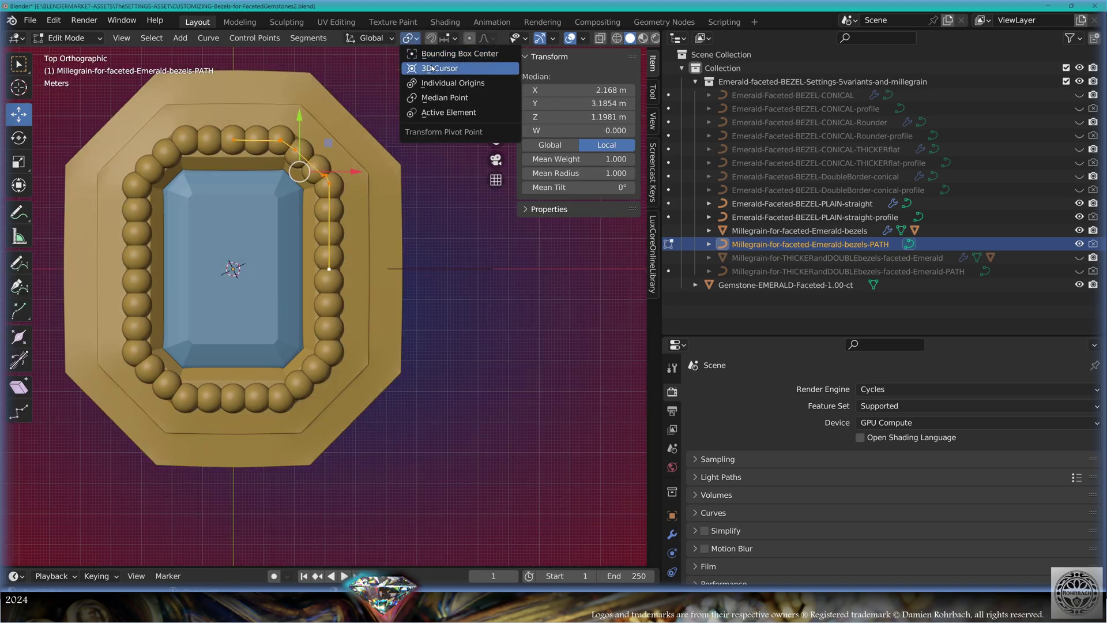
pyautogui.click(439, 68)
pyautogui.press('s')
# - Shift the path's side corner point along Y and nudge its straight side segment slightly inward on X along the bezel's edge
pyautogui.moveTo(220, 355); pyautogui.dragTo(220, 390)
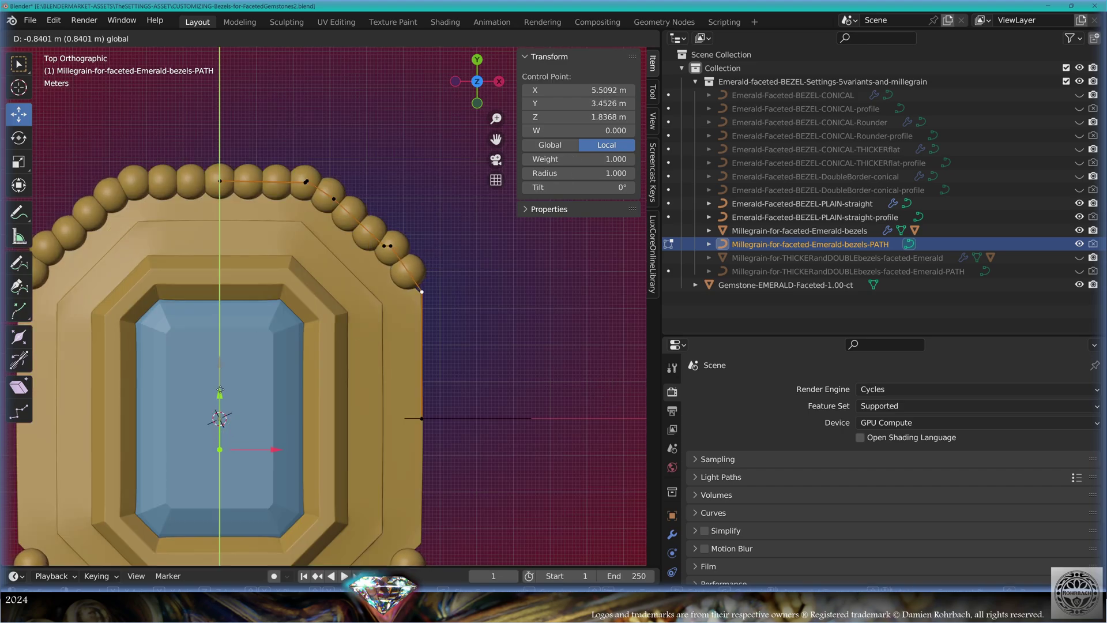
pyautogui.press('y')
pyautogui.press('y')
pyautogui.scroll(1, 220, 391)
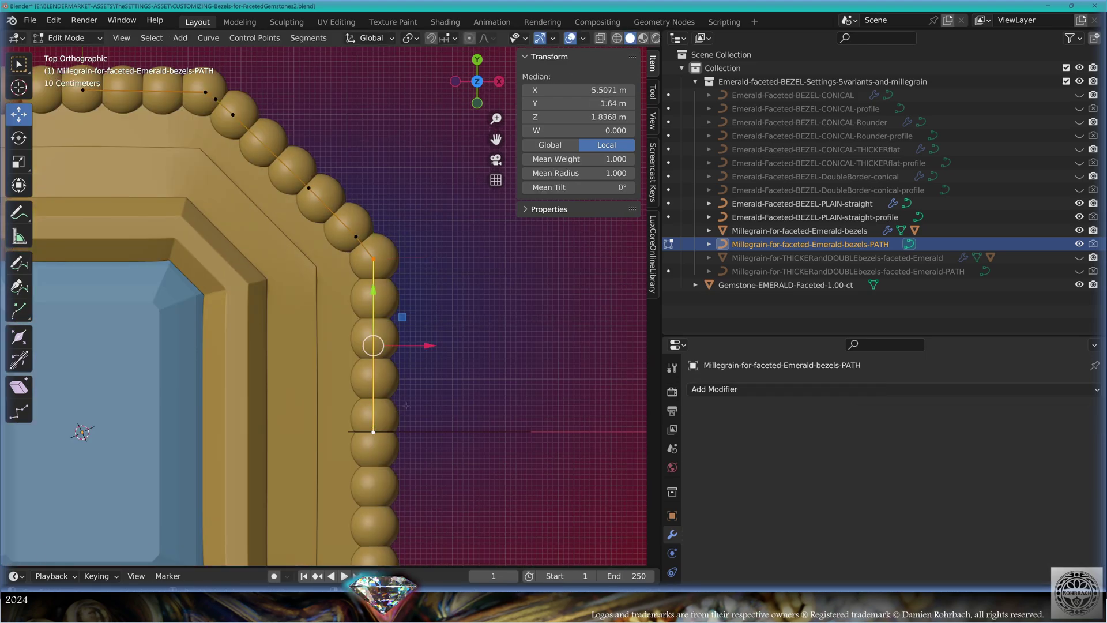
pyautogui.moveTo(433, 346); pyautogui.dragTo(427, 346)
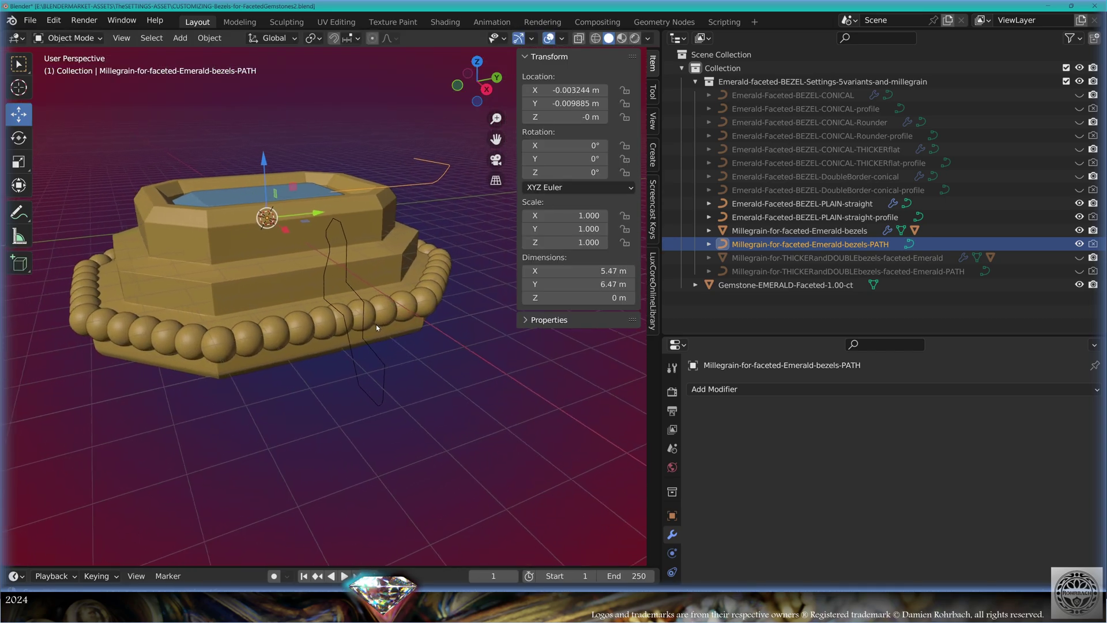
# - Set the millegrain Array's constant X offset to 0.775 m so the beads are spaced along the lowest step
pyautogui.scroll(2, 328, 355)
pyautogui.click(328, 355)
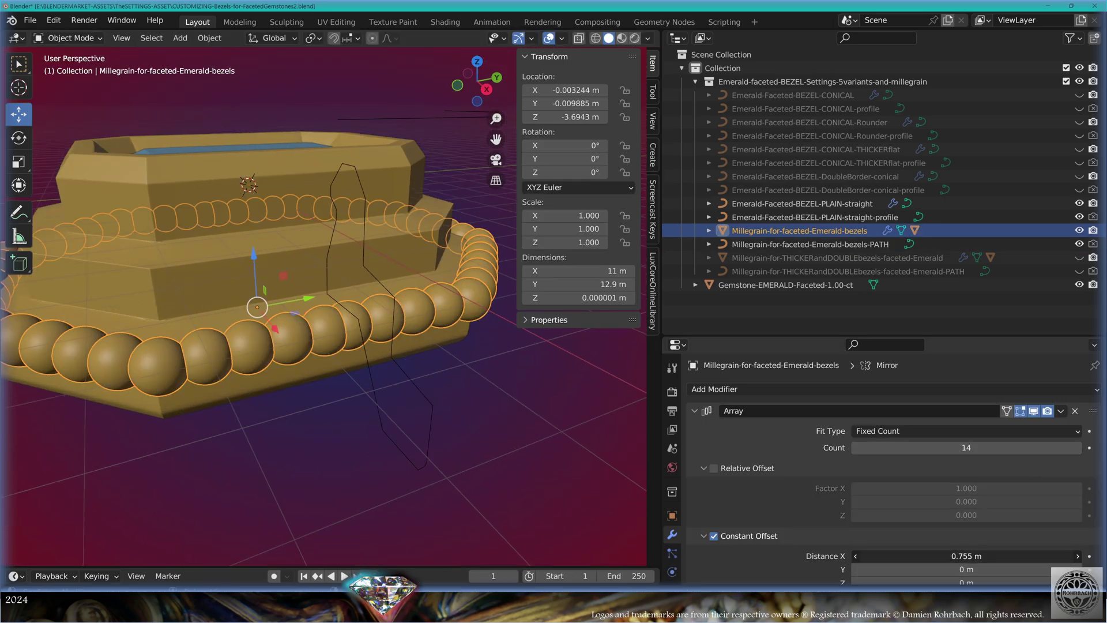
pyautogui.press('Return')
pyautogui.click(974, 558)
pyautogui.write('.77')
pyautogui.press('Return')
pyautogui.click(974, 556)
pyautogui.write('.775')
pyautogui.press('Return')
pyautogui.scroll(-4, 441, 341)
pyautogui.moveTo(378, 268); pyautogui.dragTo(411, 327, button='middle')
pyautogui.click(398, 317)
pyautogui.moveTo(384, 373); pyautogui.dragTo(381, 309, button='middle')
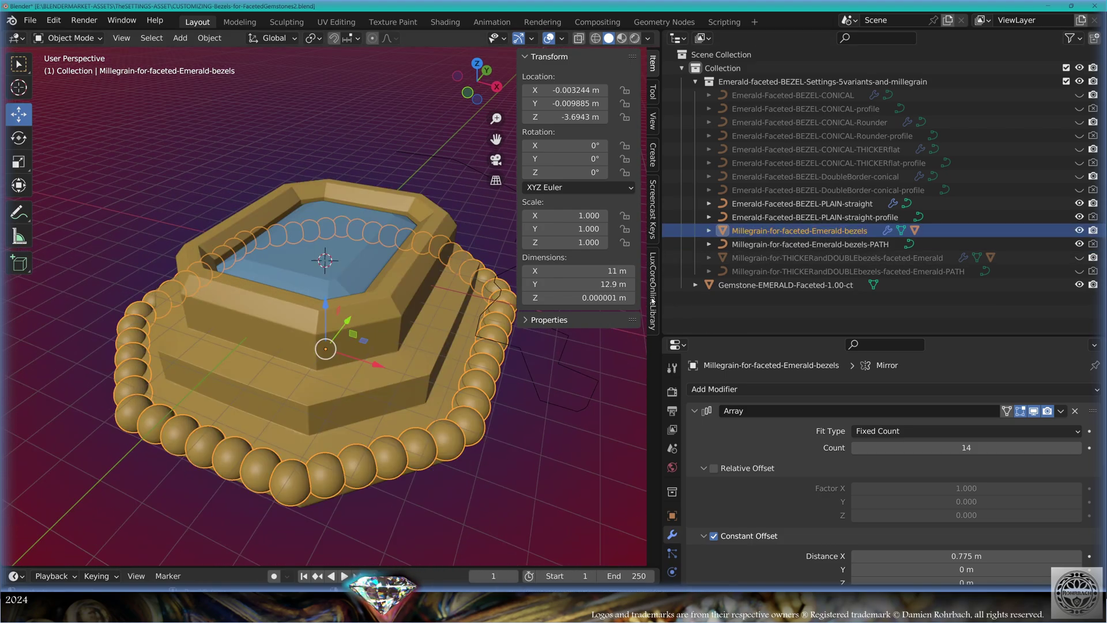
# - Duplicate the millegrain row together with its child sphere and raise the copy about 1.7 m along Z
pyautogui.click(709, 230)
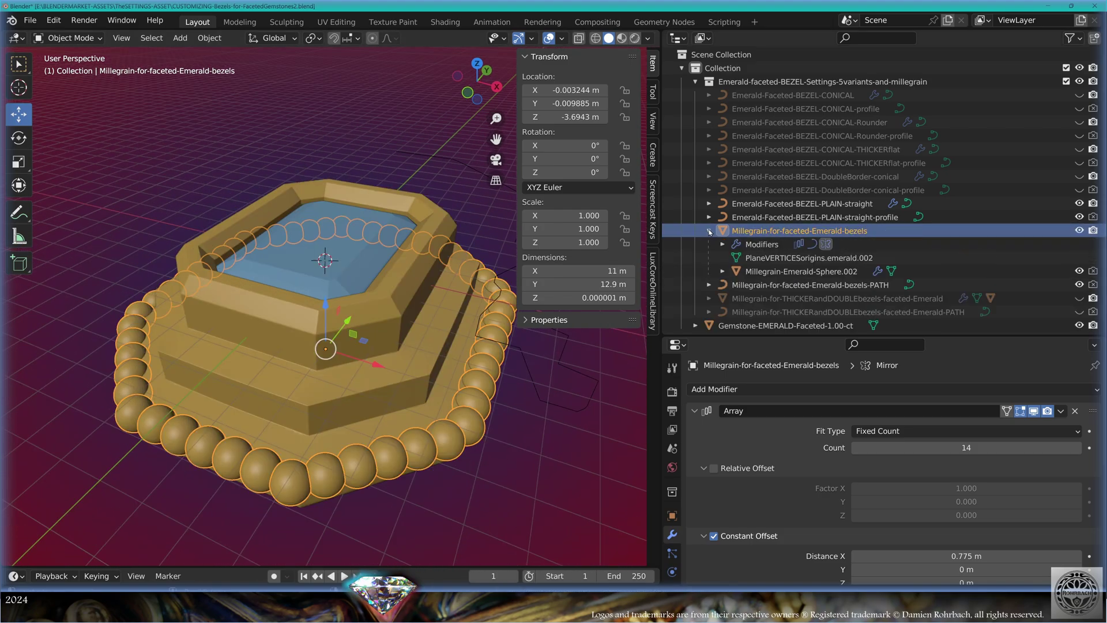
pyautogui.click(801, 271)
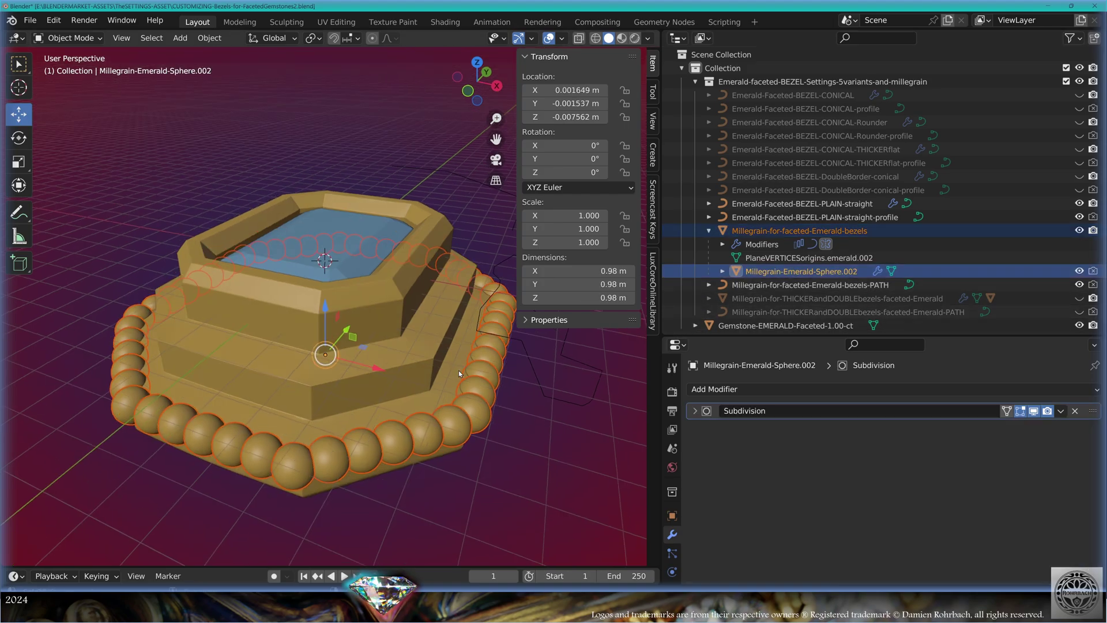
pyautogui.hotkey('shift', 'd')
pyautogui.press('z')
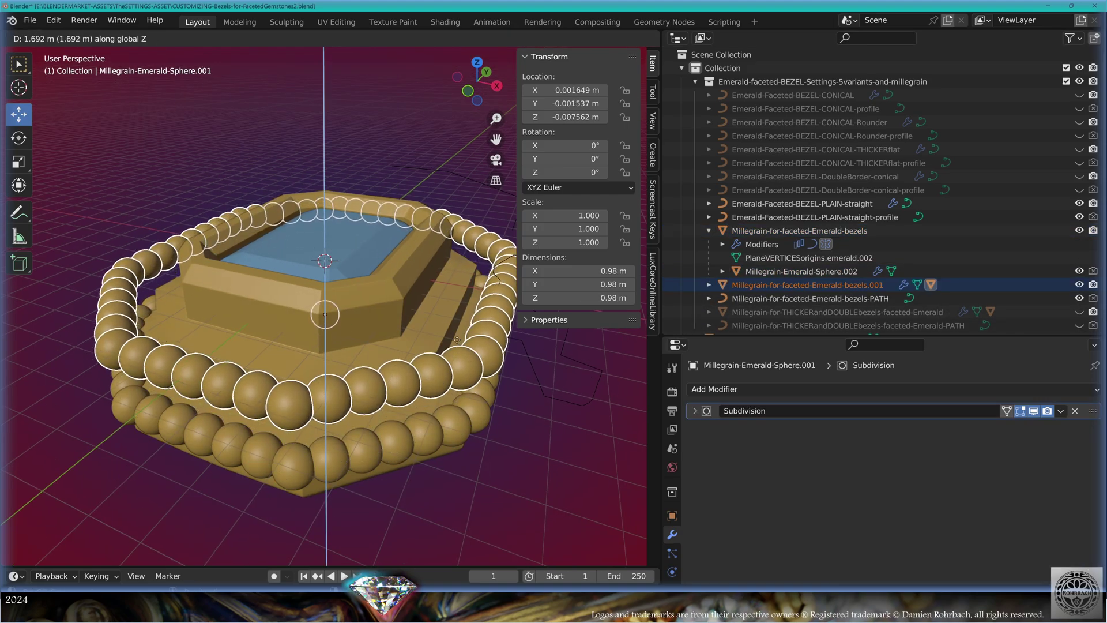
pyautogui.click(338, 382)
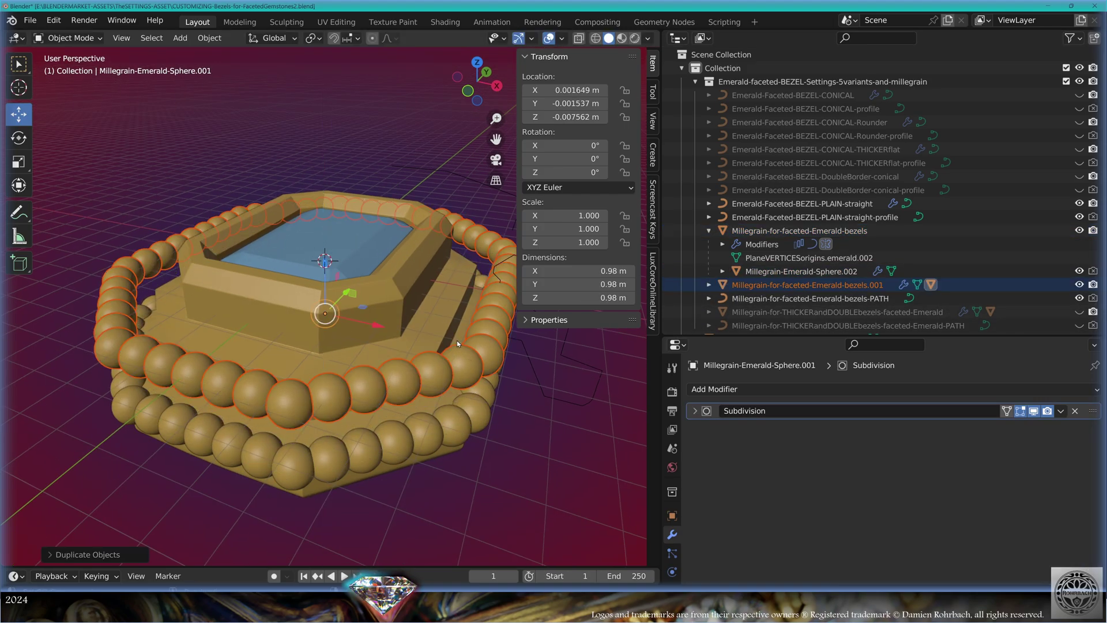
# - Duplicate the Millegrain-for-faceted-Emerald-bezels-PATH curve and move the copy along Z
pyautogui.click(773, 298)
pyautogui.scroll(-2, 524, 371)
pyautogui.scroll(1, 453, 277)
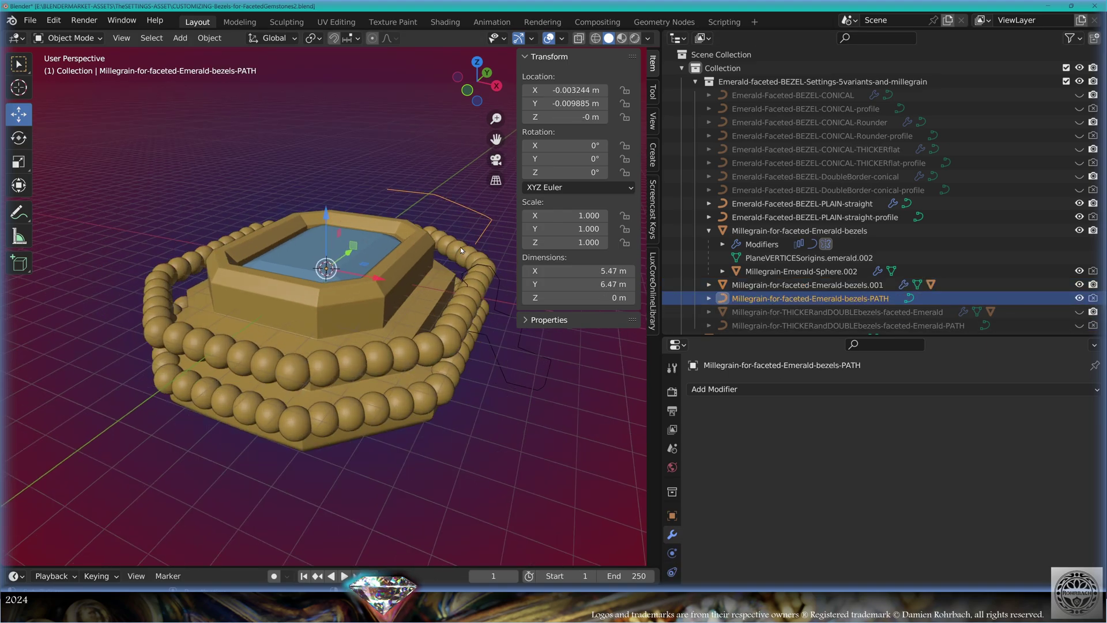
pyautogui.hotkey('shift', 'd')
pyautogui.press('z')
pyautogui.click(454, 230)
# - Assign the duplicated Millegrain-for-faceted-Emerald-bezels-PATH.002 as the Curve modifier's object on the upper millegrain row
pyautogui.click(462, 250)
pyautogui.click(695, 410)
pyautogui.click(695, 446)
pyautogui.moveTo(737, 486); pyautogui.dragTo(737, 480, button='middle')
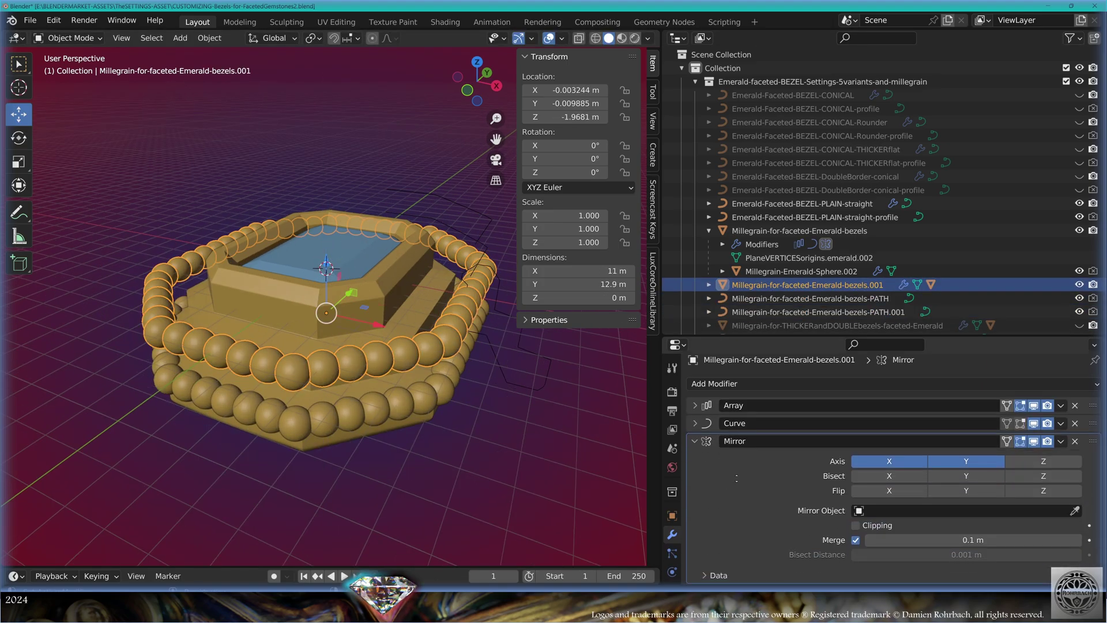
pyautogui.click(695, 423)
pyautogui.click(1075, 450)
pyautogui.click(842, 288)
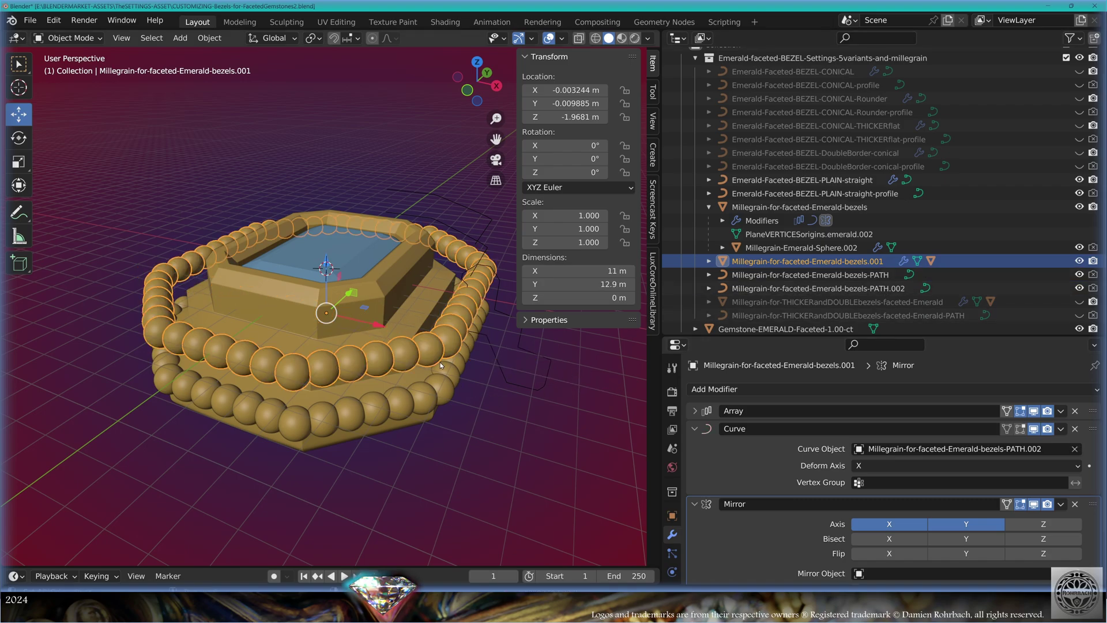
# - Scale the duplicated path down about the 3D cursor so the upper bead row fits the bezel's middle step
pyautogui.press('s')
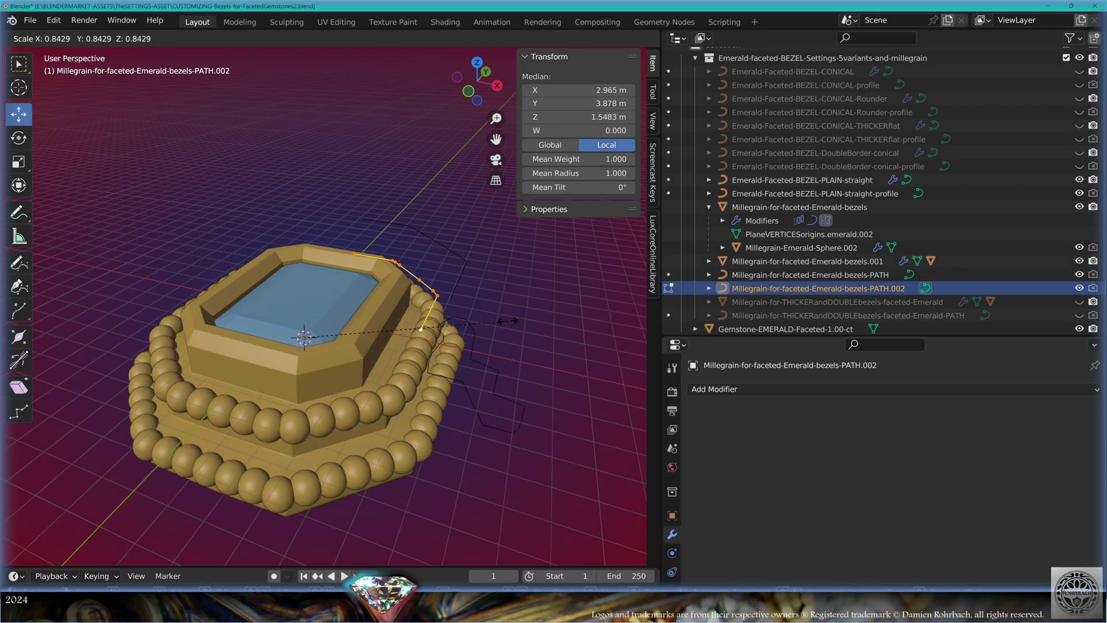
pyautogui.click(425, 321)
pyautogui.moveTo(425, 321); pyautogui.dragTo(440, 415, button='middle')
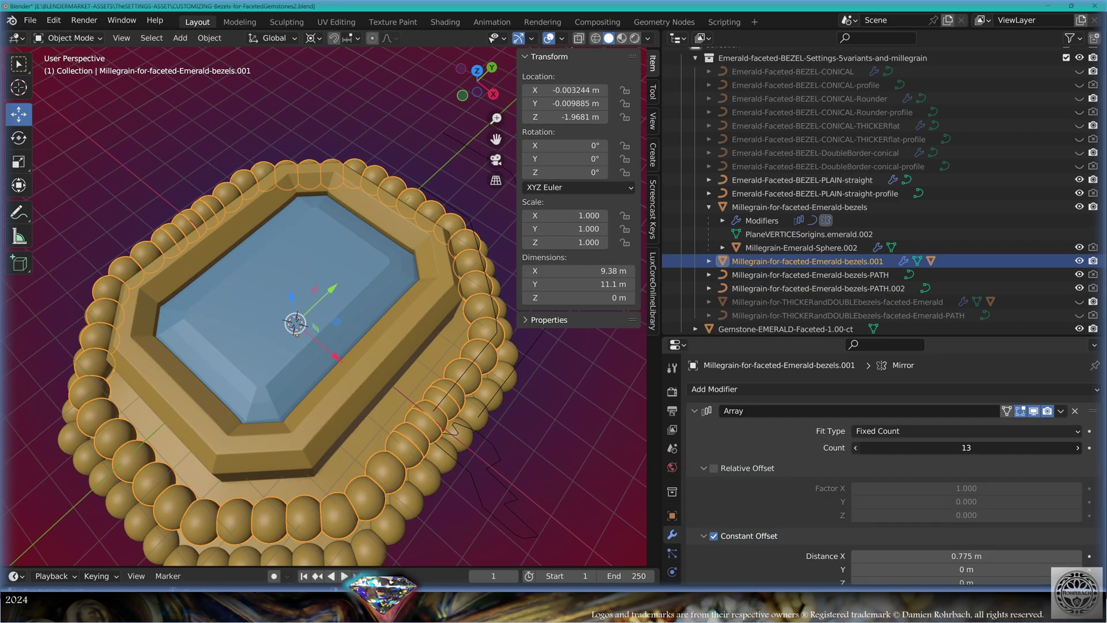
# - Set the upper millegrain row's Array count to 12 and its constant X offset to 0.78 m
pyautogui.click(856, 448)
pyautogui.click(976, 555)
pyautogui.write('.')
pyautogui.write('.78')
pyautogui.press('Return')
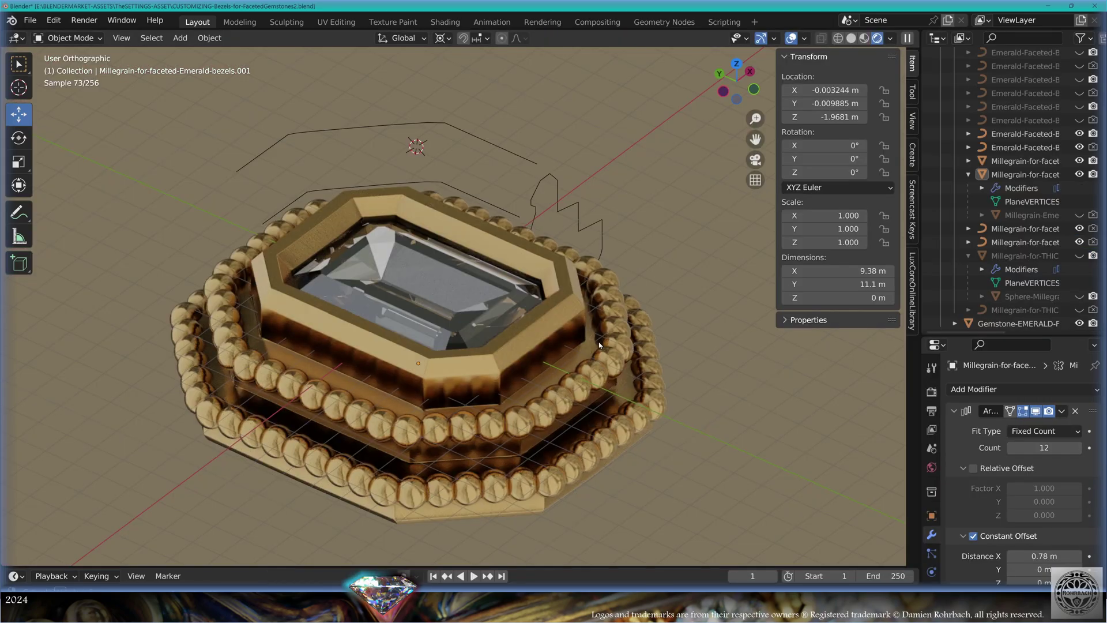
pyautogui.moveTo(745, 94); pyautogui.dragTo(563, 321, button='middle')
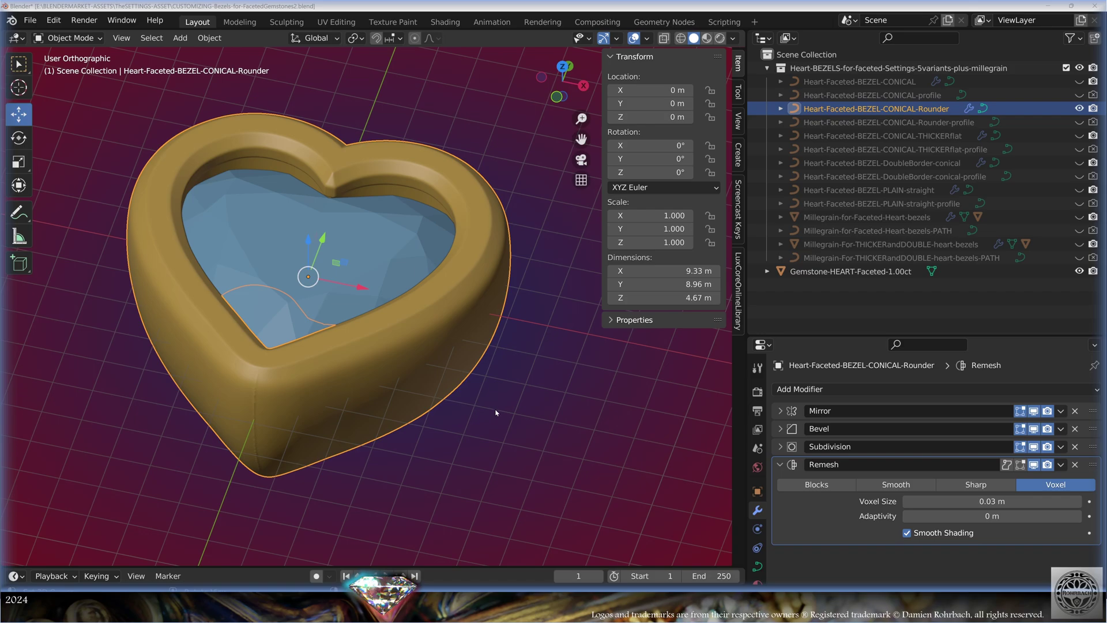
# - Move the heart gemstone and CONICAL-Rounder bezel together to about -12.47 m on Y and tilt them about 19.7° on X
pyautogui.click(366, 248)
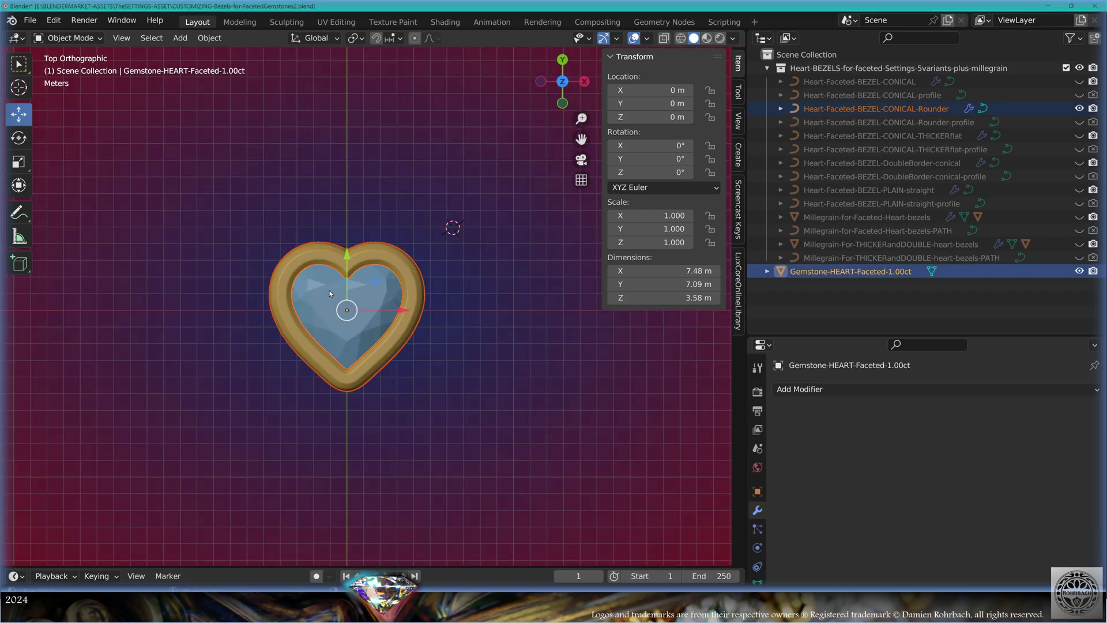
pyautogui.moveTo(351, 266); pyautogui.dragTo(351, 430)
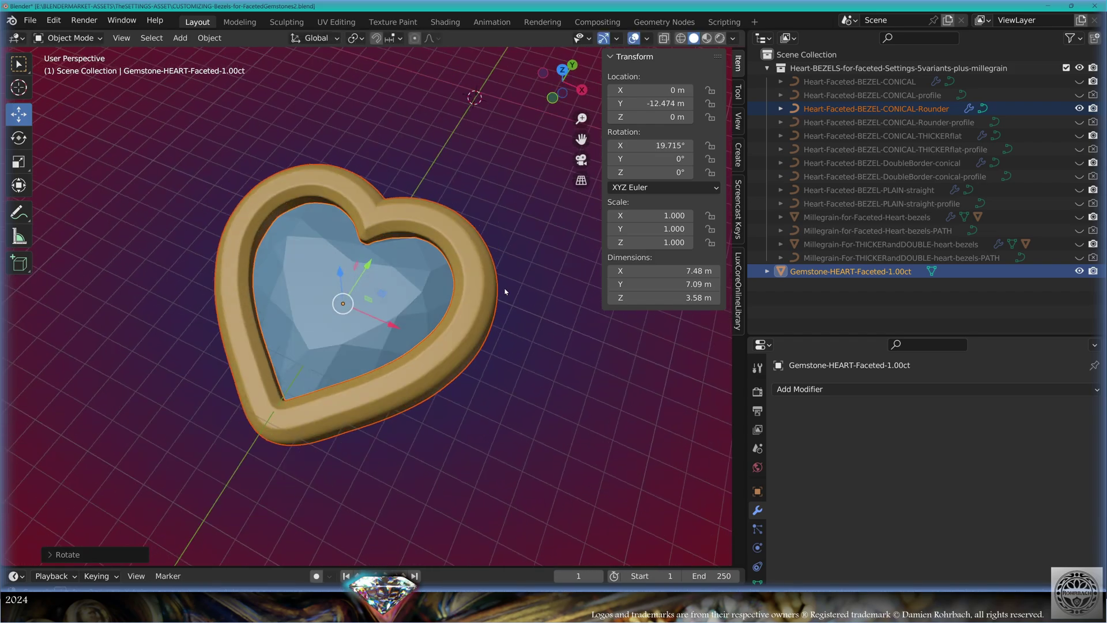
pyautogui.press('KP_7')
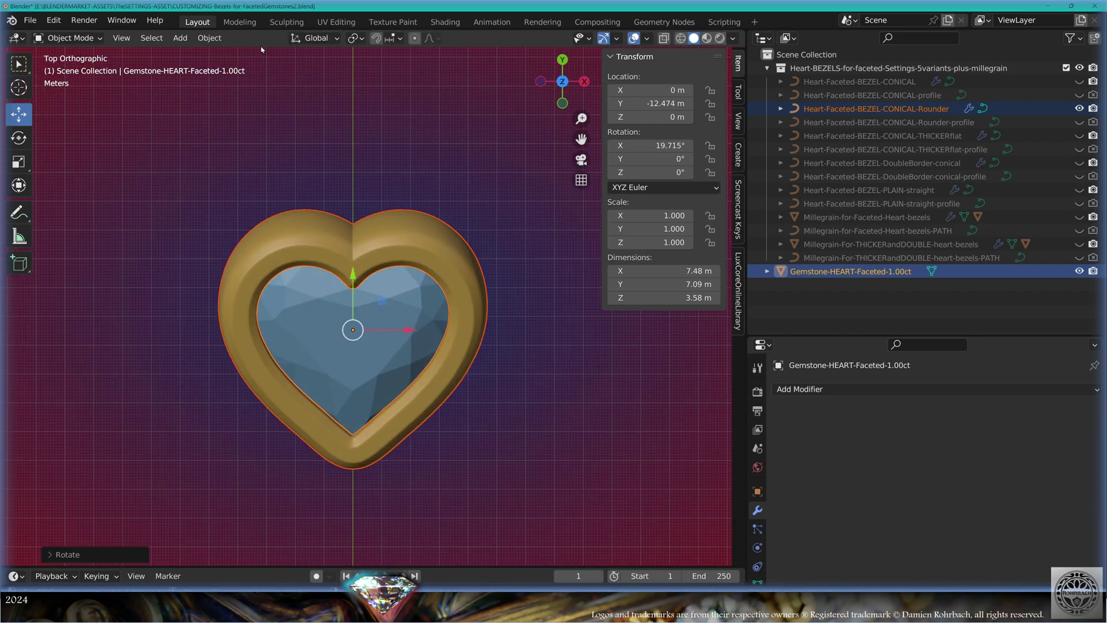
# - Add an Empty and set its X, Y and Z location to 0
pyautogui.hotkey('shift', 'a')
pyautogui.moveTo(254, 190)
pyautogui.click(312, 187)
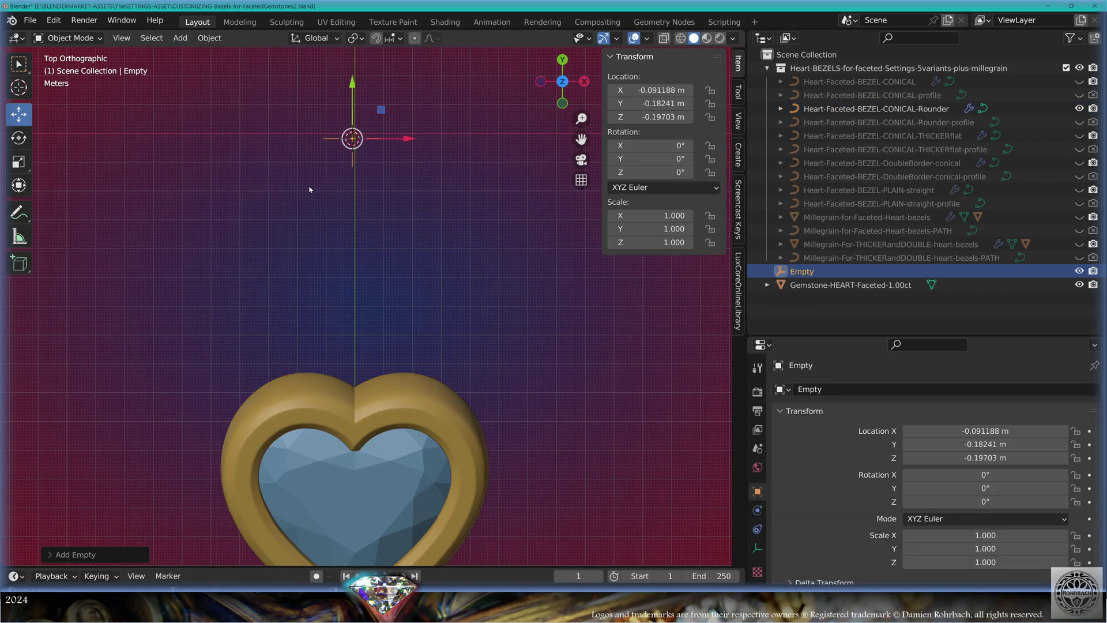
pyautogui.moveTo(629, 114); pyautogui.dragTo(628, 90)
pyautogui.write('0')
pyautogui.press('Return')
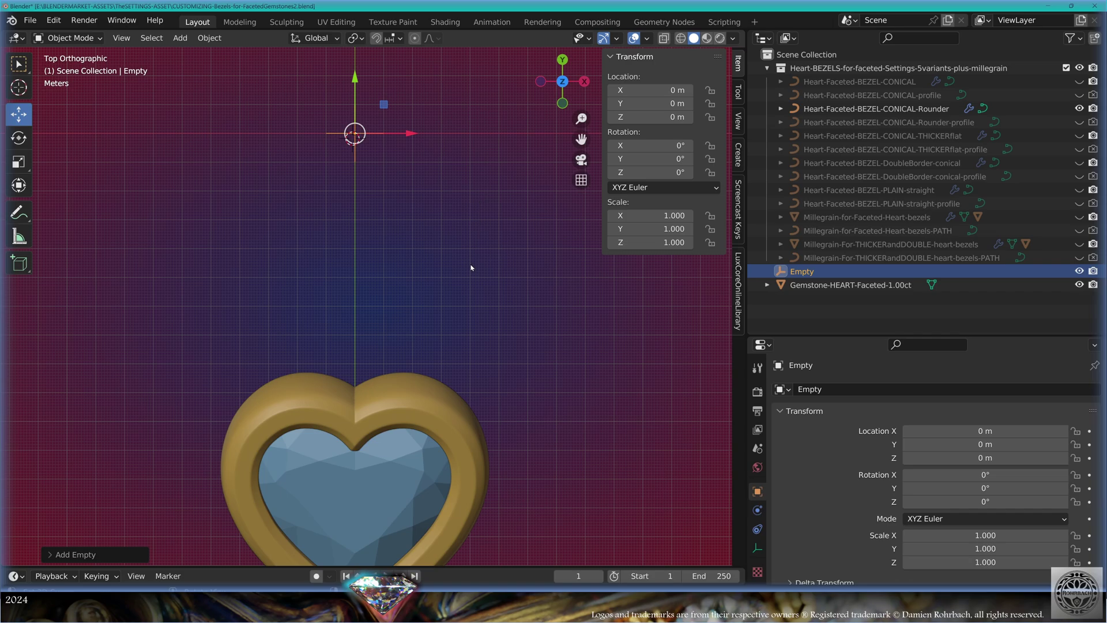
# - Convert the heart CONICAL-Rounder bezel to a mesh and apply all its transforms
pyautogui.scroll(-2, 471, 268)
pyautogui.click(439, 404)
pyautogui.click(210, 38)
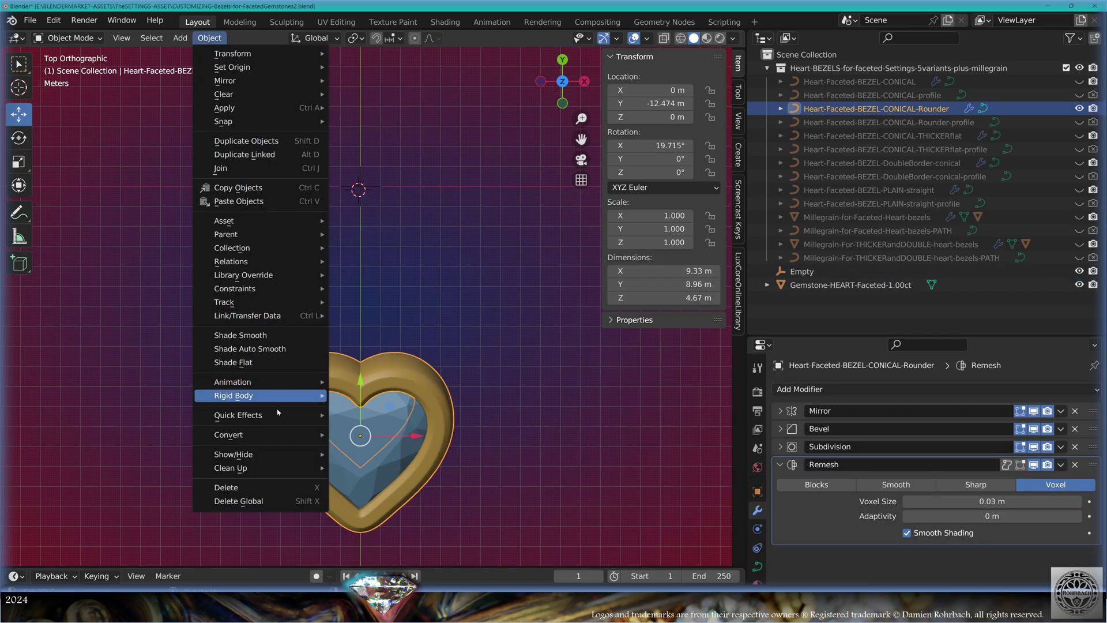
pyautogui.moveTo(302, 439)
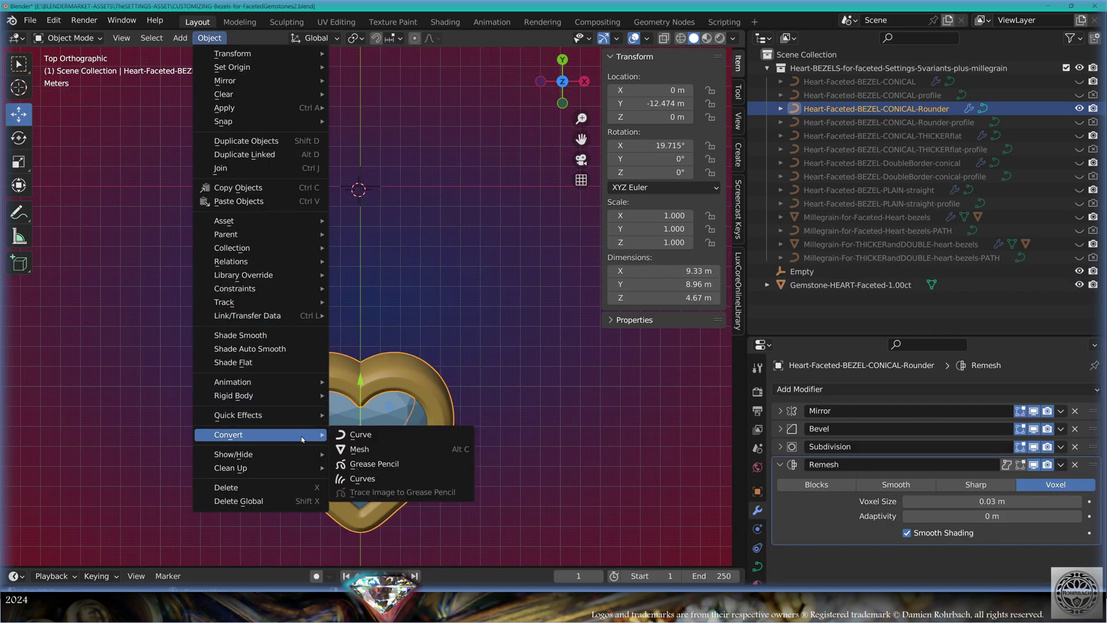
pyautogui.click(385, 451)
pyautogui.hotkey('ctrl', 'a')
pyautogui.click(505, 427)
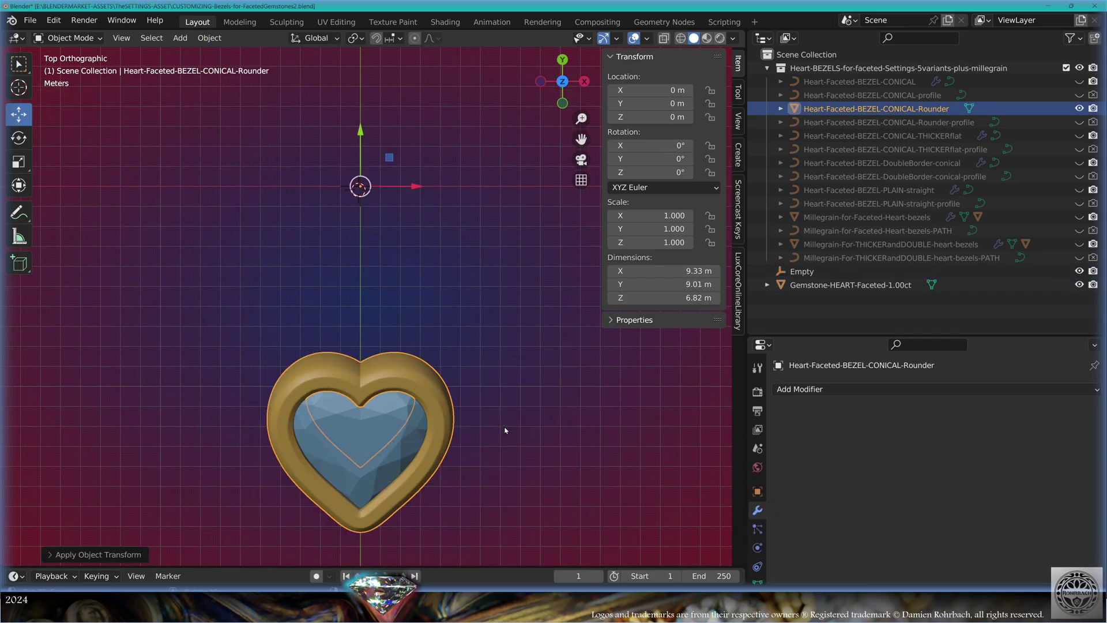
# - Add an Array modifier to the heart bezel, with Relative Offset off and Object Offset using the Empty
pyautogui.click(777, 388)
pyautogui.click(815, 109)
pyautogui.click(799, 416)
pyautogui.click(799, 501)
pyautogui.click(911, 521)
pyautogui.click(940, 406)
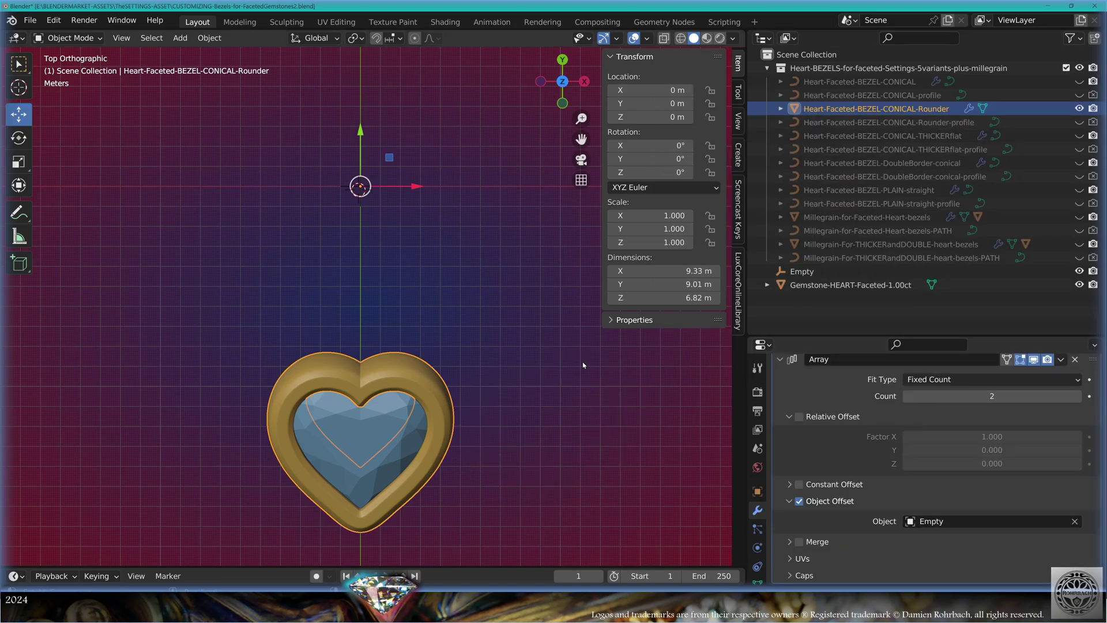
# - Rotate the Empty to 45° on Z and set the bezel's Array count to 8
pyautogui.click(802, 271)
pyautogui.moveTo(652, 173); pyautogui.dragTo(715, 173)
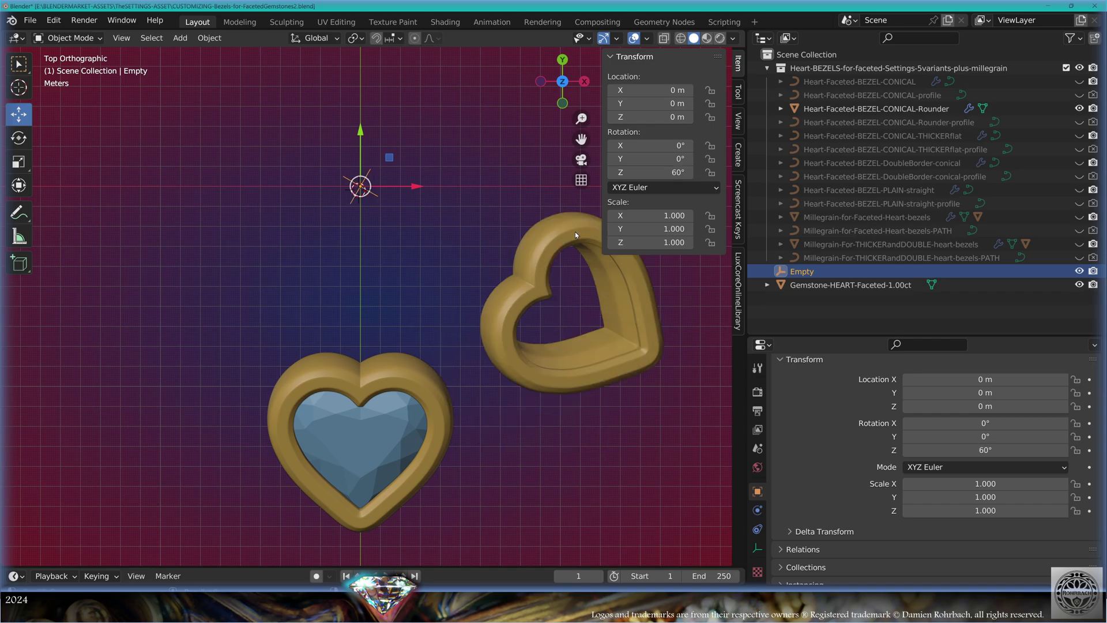
pyautogui.press('Return')
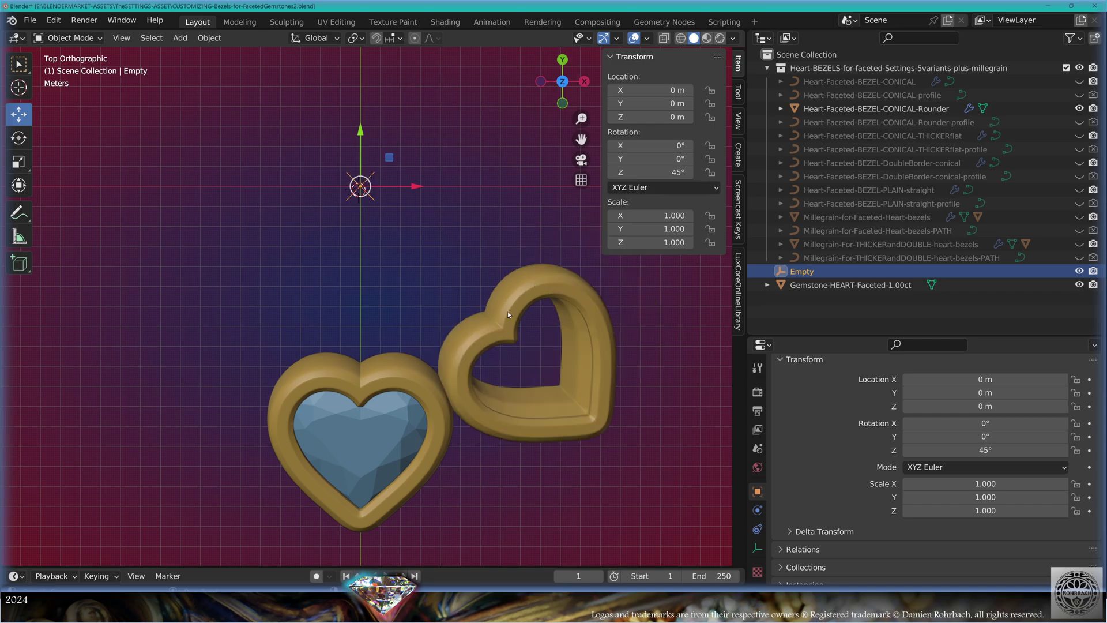
pyautogui.click(493, 338)
pyautogui.click(984, 395)
pyautogui.write('8')
pyautogui.press('Return')
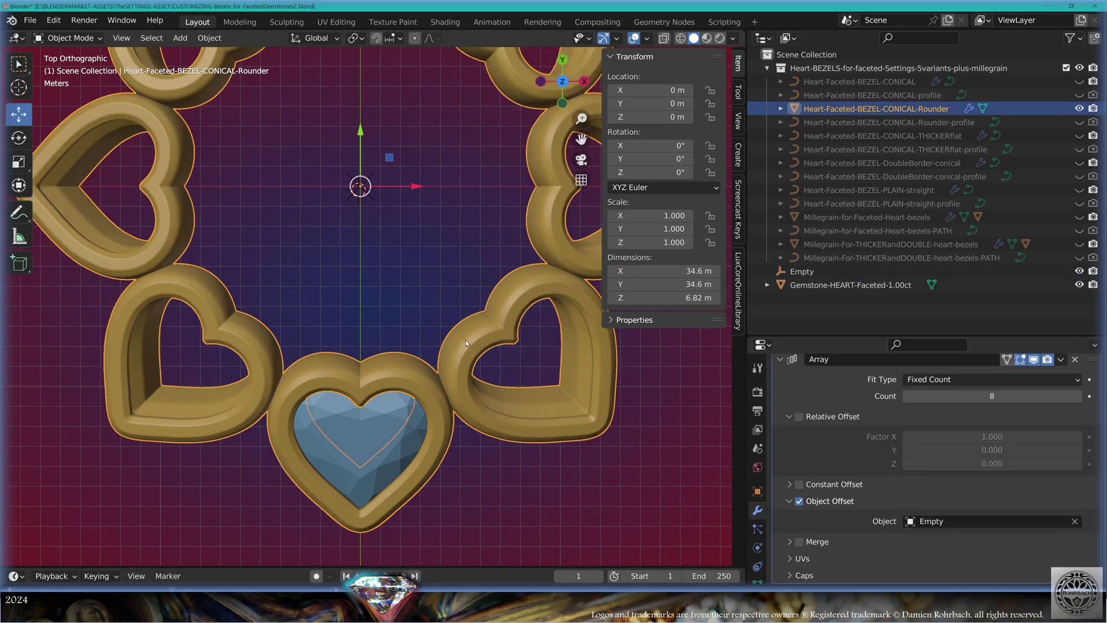
# - Apply all transforms to the heart gemstone
pyautogui.click(521, 317)
pyautogui.hotkey('ctrl', 'a')
pyautogui.click(516, 293)
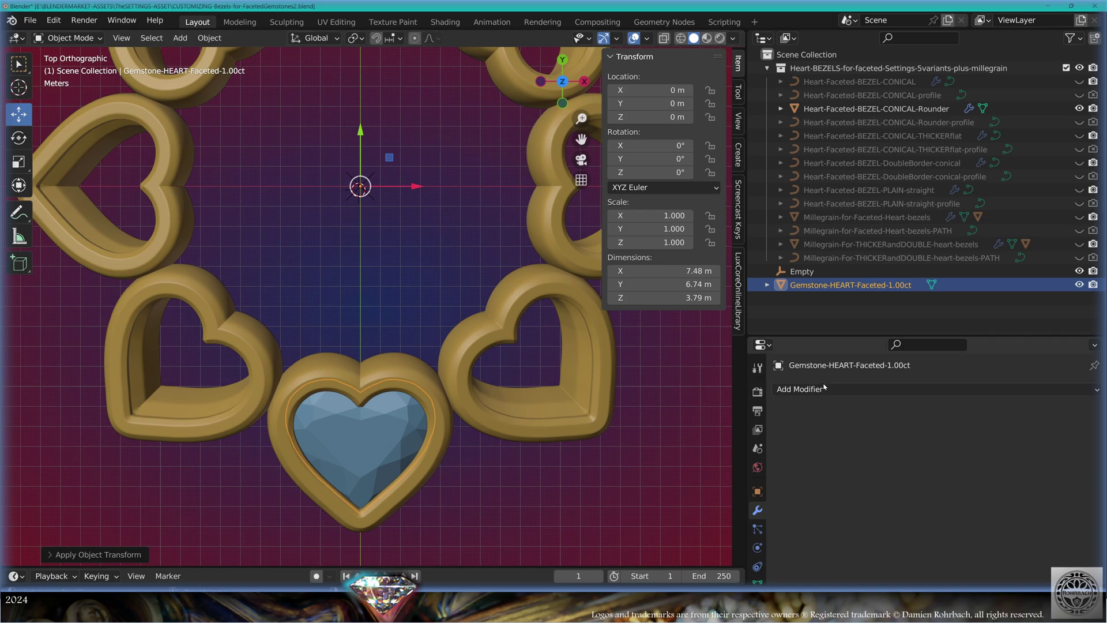
# - Add an Array modifier to the heart gemstone with count 8, Relative Offset off and Object Offset using the Empty
pyautogui.click(823, 389)
pyautogui.click(813, 108)
pyautogui.click(976, 447)
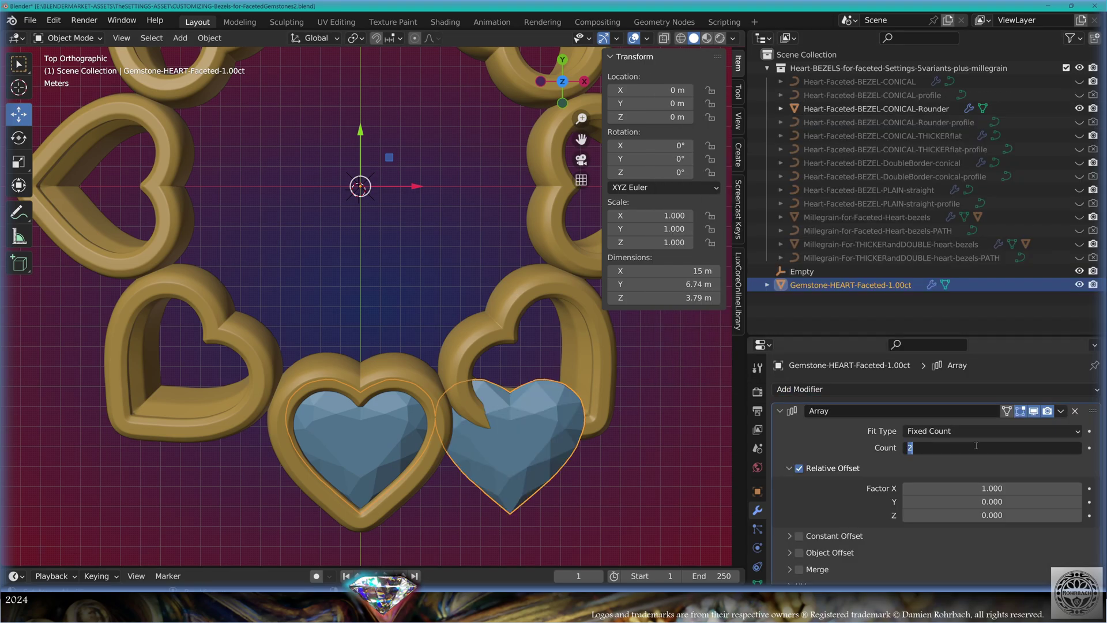
pyautogui.press('Return')
pyautogui.click(799, 468)
pyautogui.scroll(-2, 865, 461)
pyautogui.click(799, 500)
pyautogui.click(991, 521)
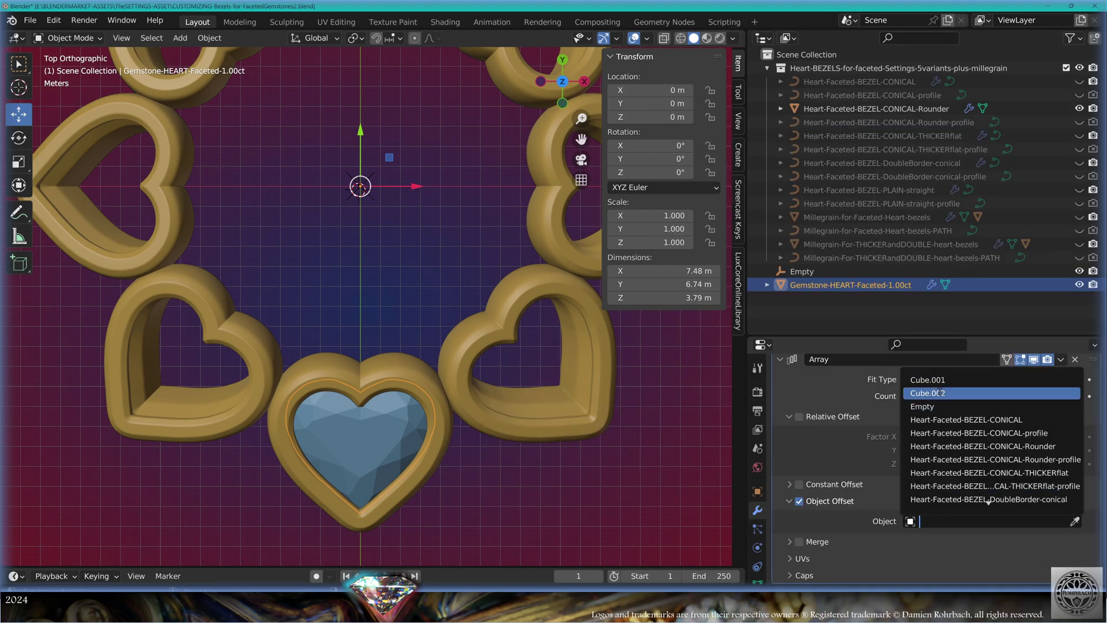
pyautogui.click(949, 406)
# - Add a plane in the middle of the heart ring and merge its vertices at center into a single vertex
pyautogui.scroll(-2, 519, 357)
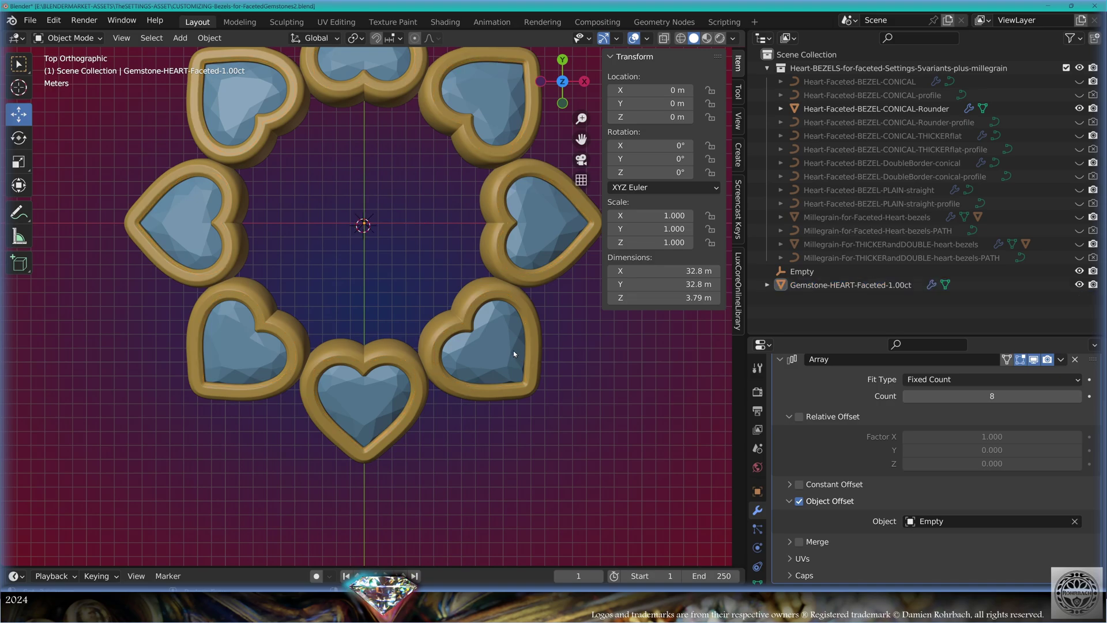
pyautogui.click(180, 37)
pyautogui.moveTo(196, 55)
pyautogui.click(306, 55)
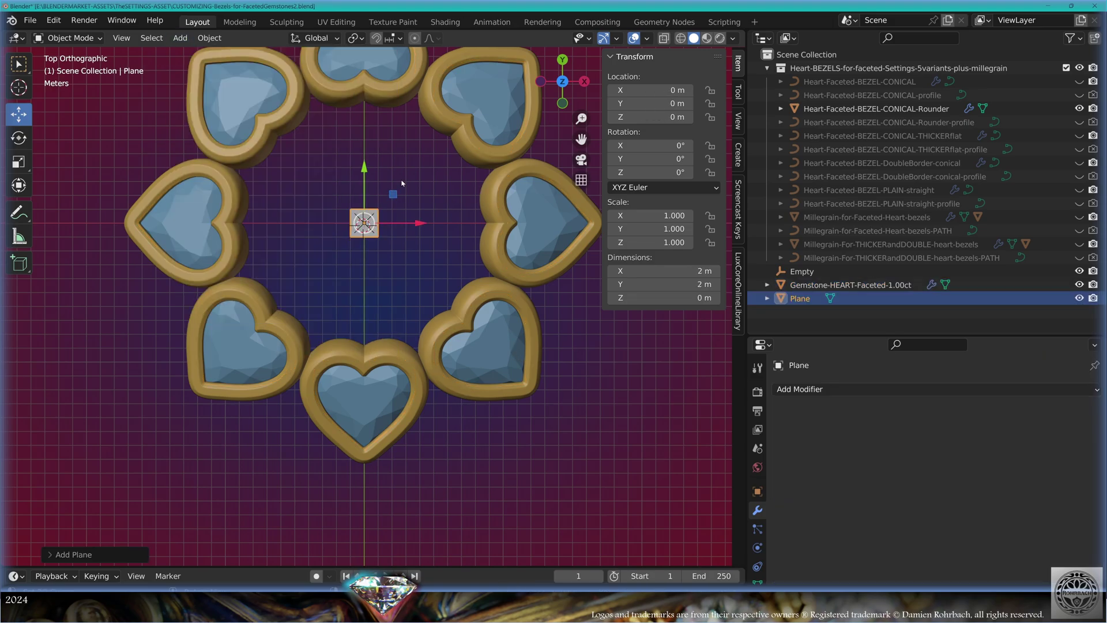
pyautogui.press('Tab')
pyautogui.scroll(4, 415, 260)
pyautogui.press('m')
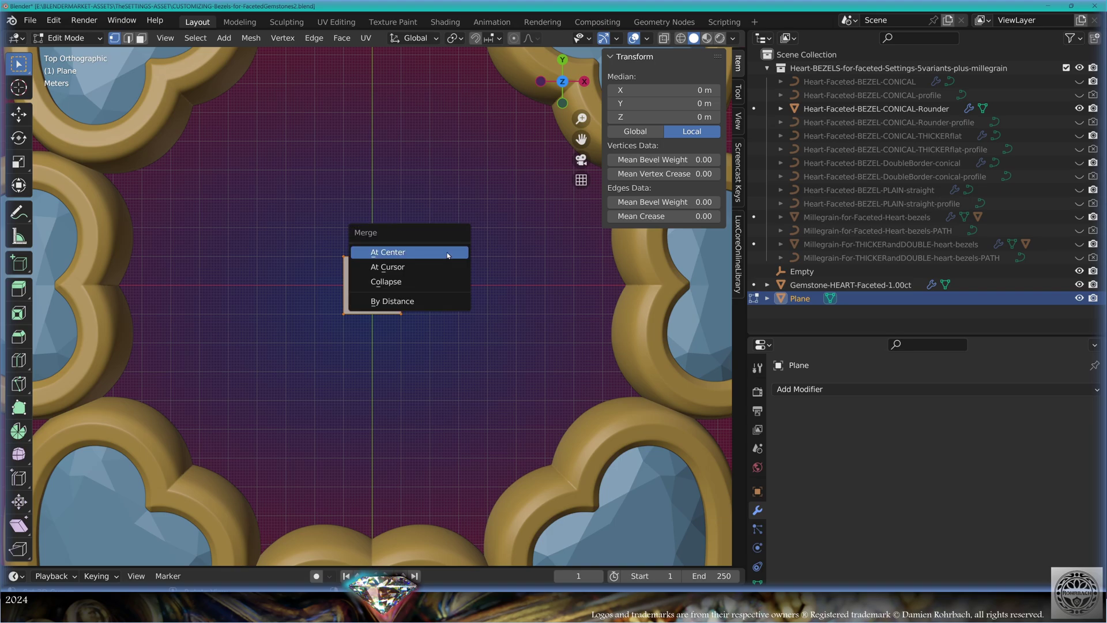
pyautogui.click(446, 252)
# - Build an edge extending about 10.4 m along Y, sloping down outward from about 3.77 m high, and subdivide it with three cuts
pyautogui.keyDown('shift'); pyautogui.scroll(4, 447, 251); pyautogui.keyUp('shift')
pyautogui.press('g')
pyautogui.press('y')
pyautogui.click(411, 144)
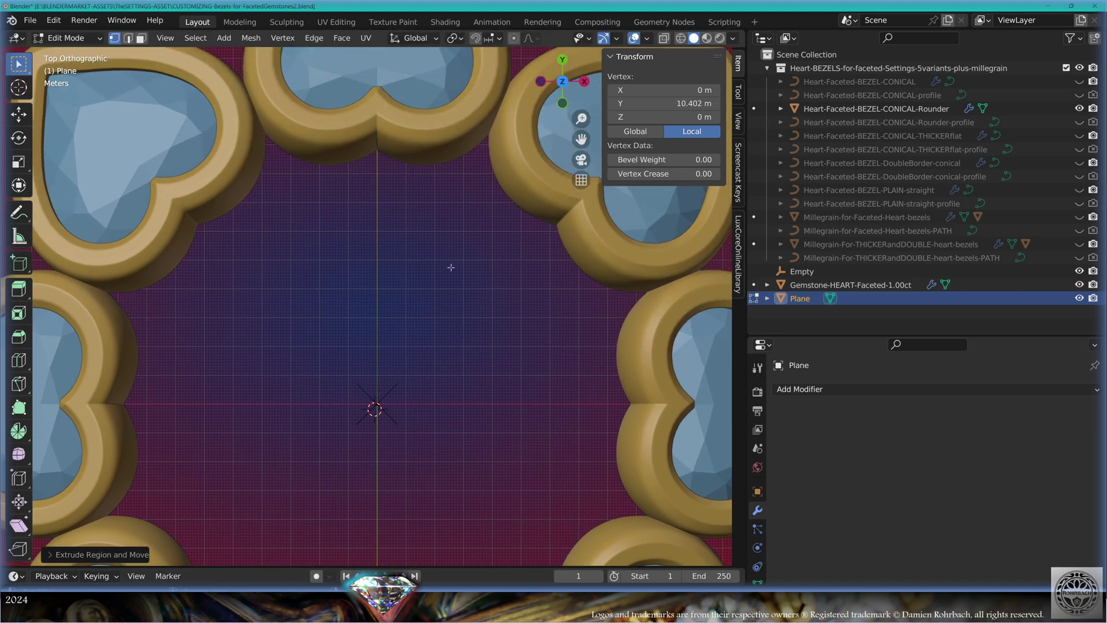
pyautogui.click(19, 114)
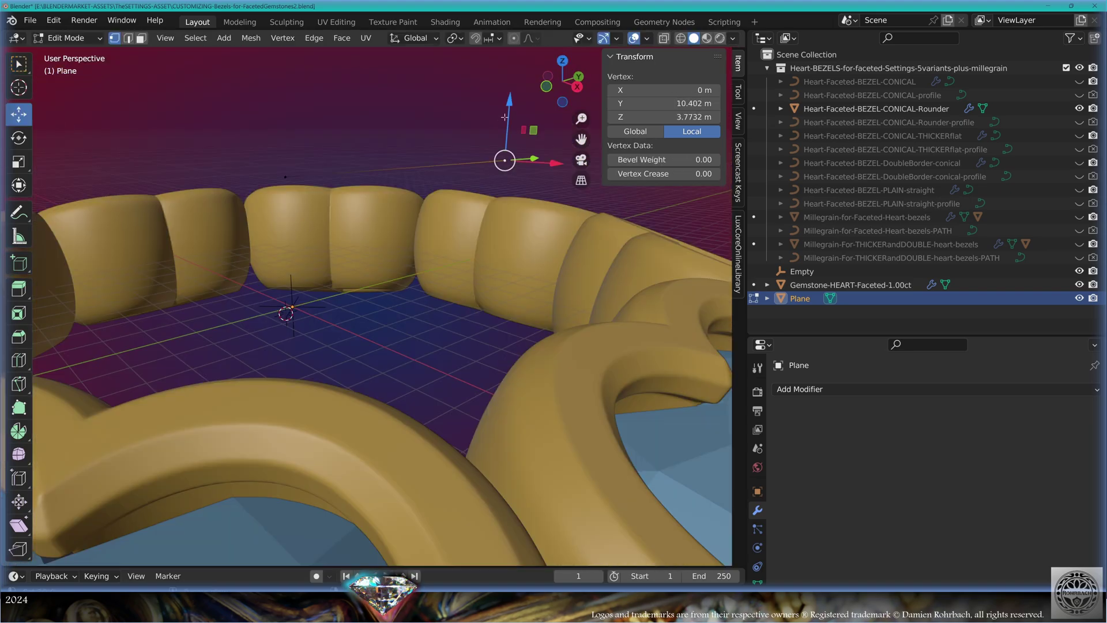
pyautogui.moveTo(514, 109); pyautogui.dragTo(512, 146)
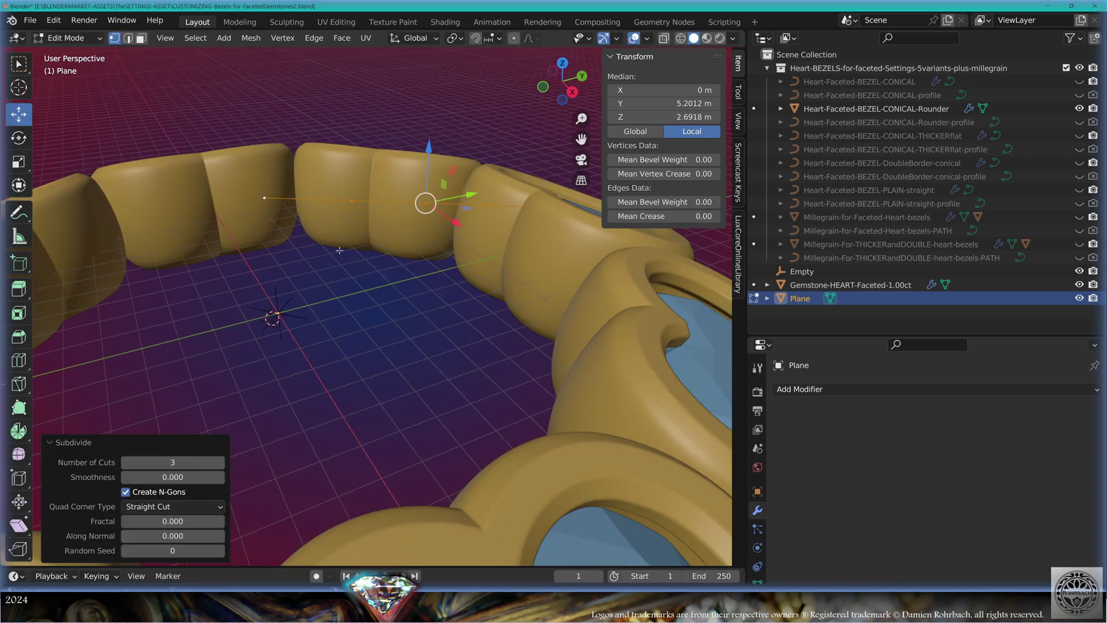
# - Bow the subdivided edge into a dome profile by moving two of its inner points outward and up in the side view
pyautogui.click(352, 201)
pyautogui.press('KP_3')
pyautogui.hotkey('alt', 'z')
pyautogui.scroll(3, 352, 254)
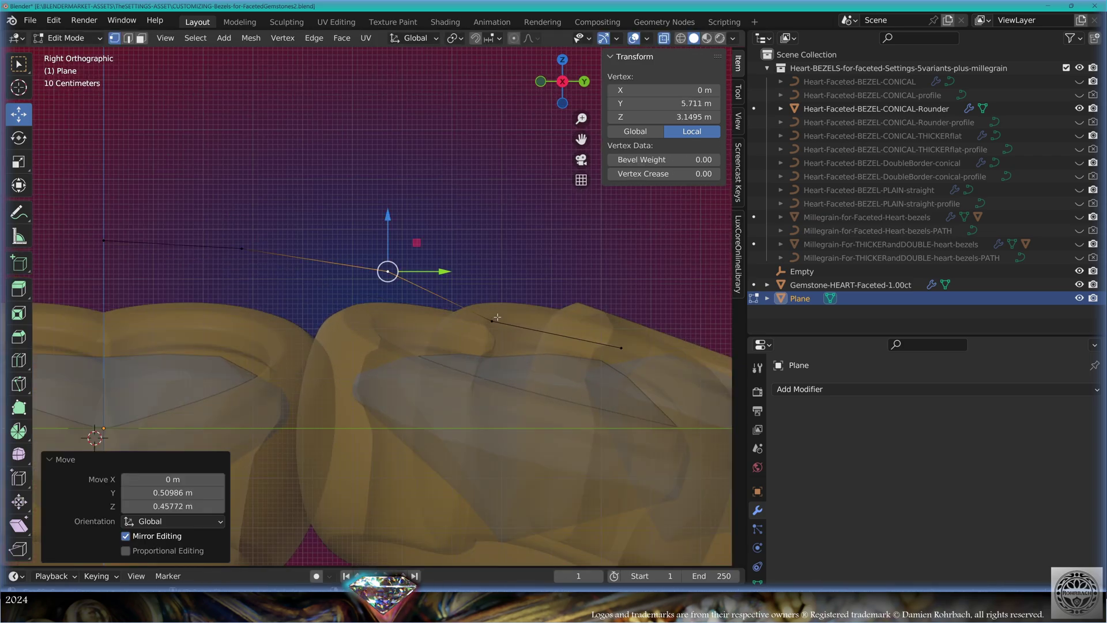
pyautogui.moveTo(497, 317); pyautogui.dragTo(525, 301)
pyautogui.scroll(-4, 522, 303)
pyautogui.moveTo(522, 303); pyautogui.dragTo(416, 319, button='middle')
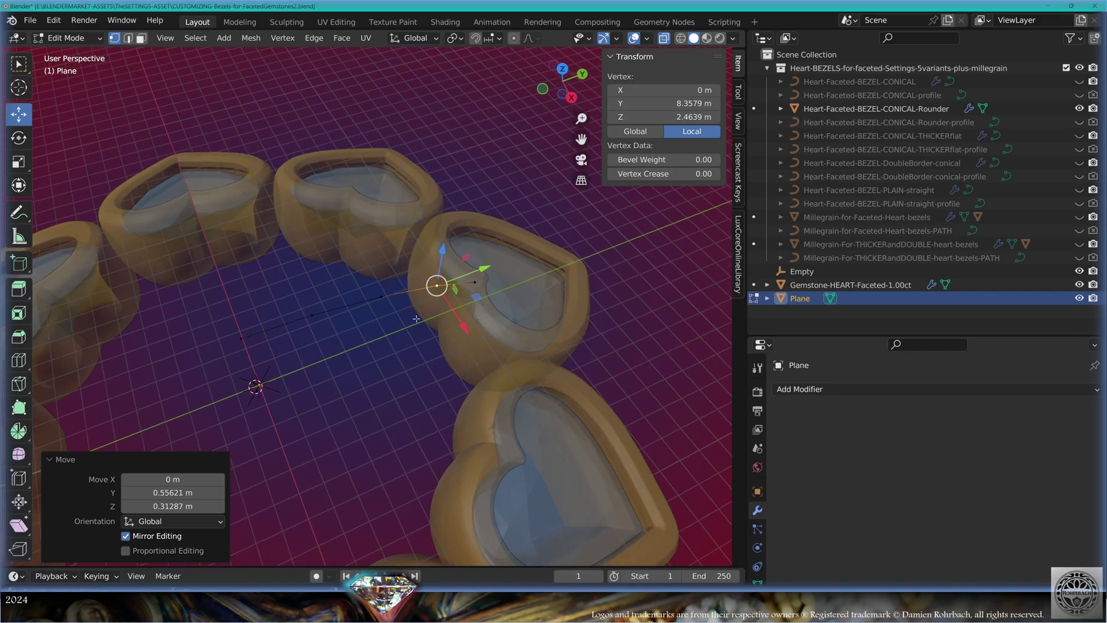
# - Add a Screw modifier to the profile with 45 viewport steps and 45 render steps
pyautogui.click(934, 389)
pyautogui.click(819, 285)
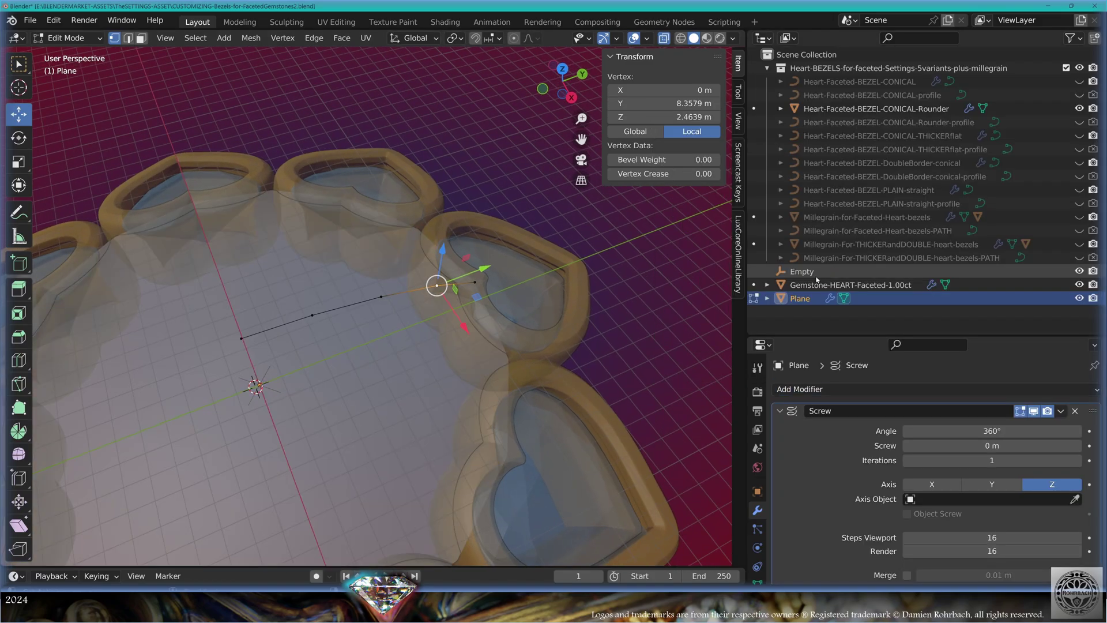
pyautogui.click(991, 537)
pyautogui.write('45')
pyautogui.press('Return')
pyautogui.click(980, 551)
pyautogui.write('45')
pyautogui.press('Return')
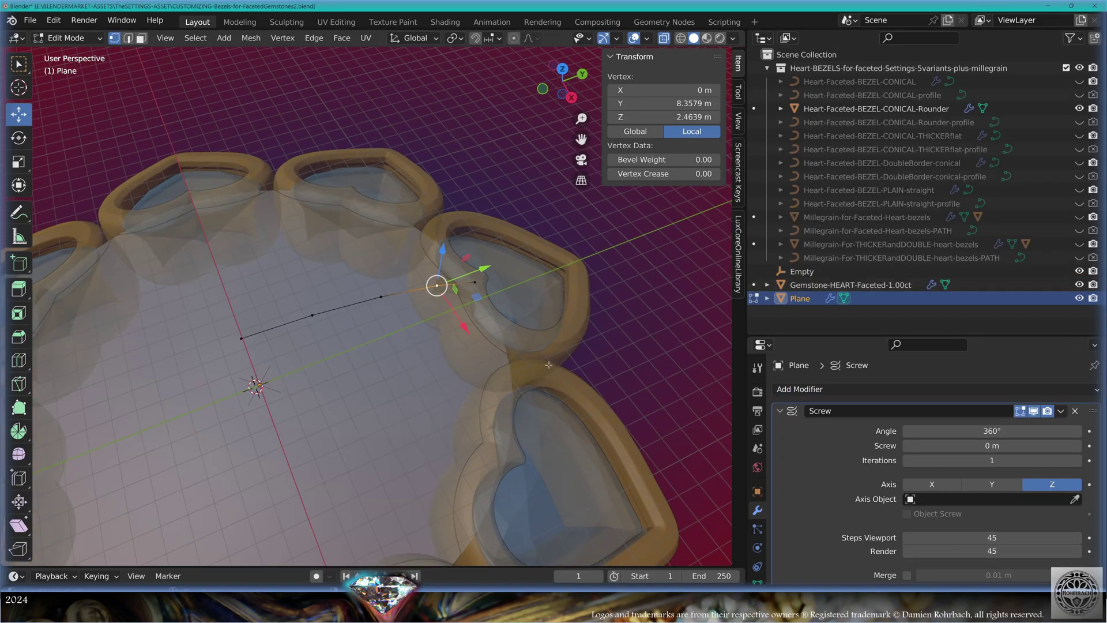
# - Add a Solidify modifier to the revolved dome with a thickness of 1 m
pyautogui.hotkey('alt', 'z')
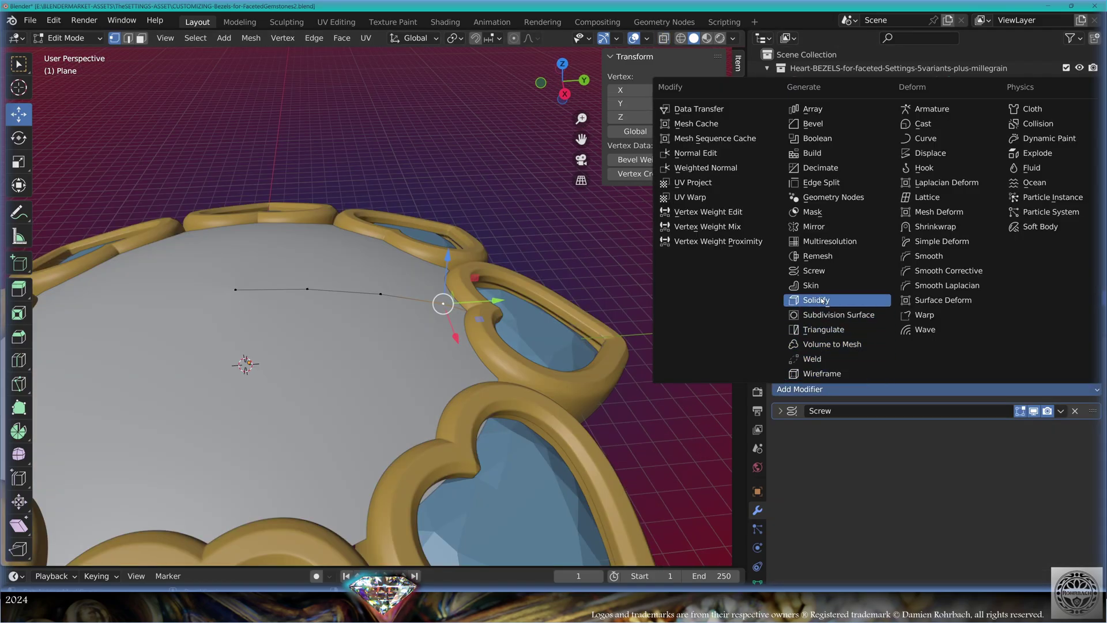
pyautogui.click(819, 300)
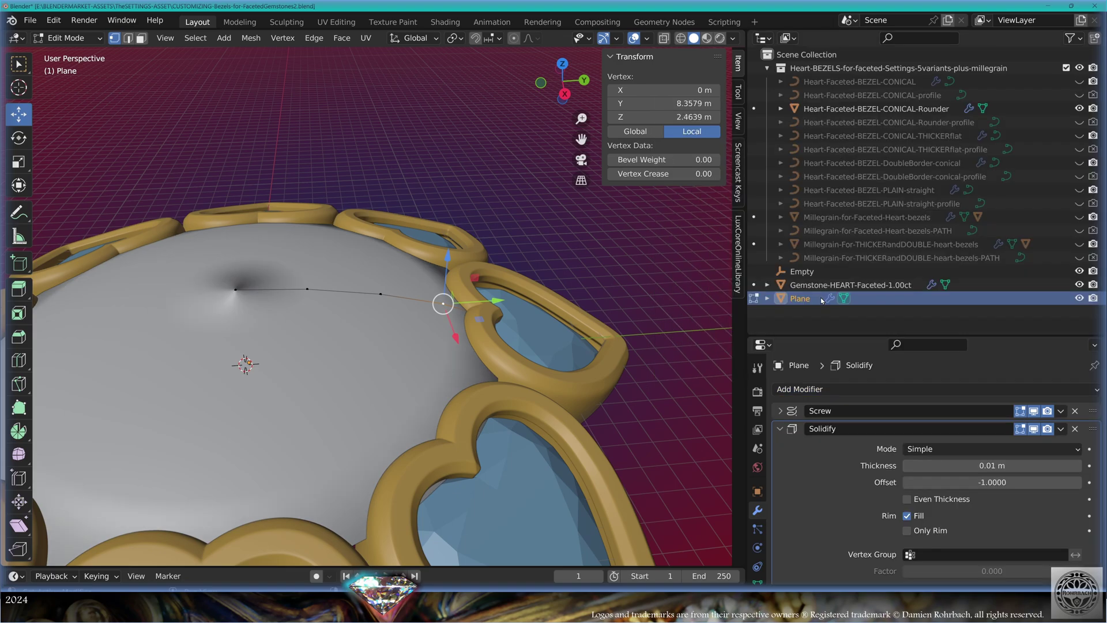
pyautogui.click(992, 466)
pyautogui.write('1')
pyautogui.press('Return')
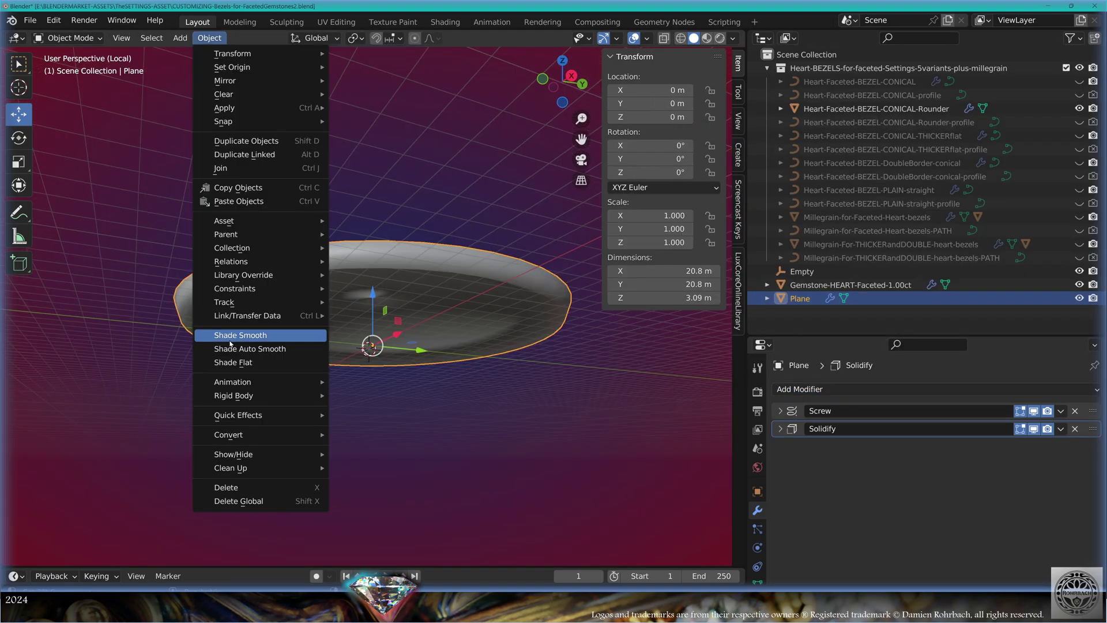
# - Apply Shade Auto Smooth to the dome and assign it the Gold material
pyautogui.click(232, 349)
pyautogui.moveTo(385, 271); pyautogui.dragTo(413, 349, button='middle')
pyautogui.scroll(-3, 757, 519)
pyautogui.click(758, 542)
pyautogui.click(781, 446)
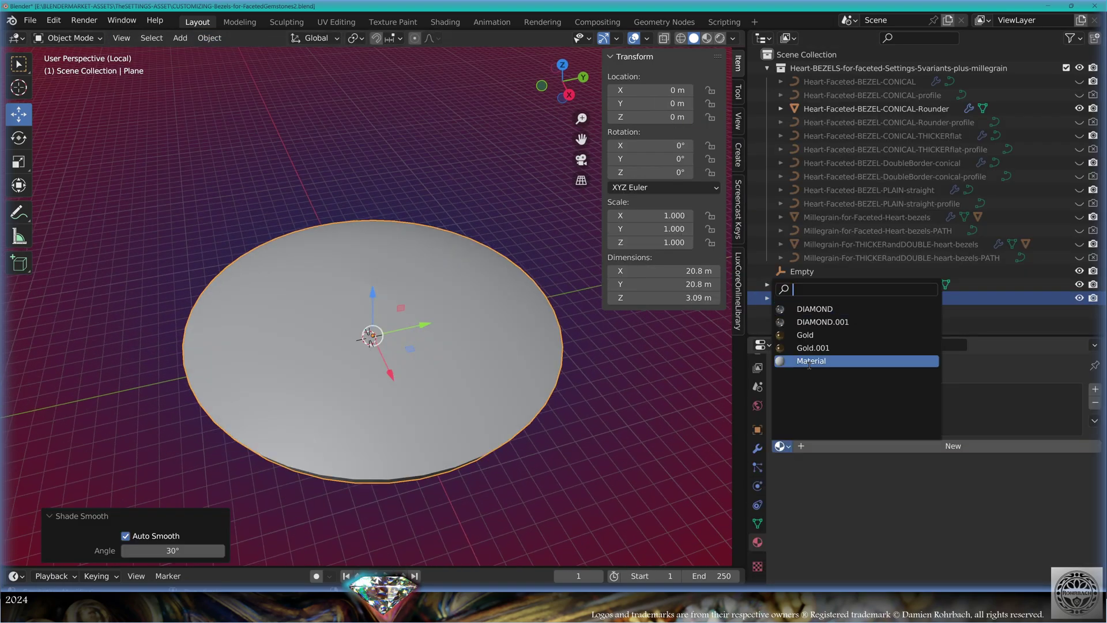
pyautogui.click(804, 335)
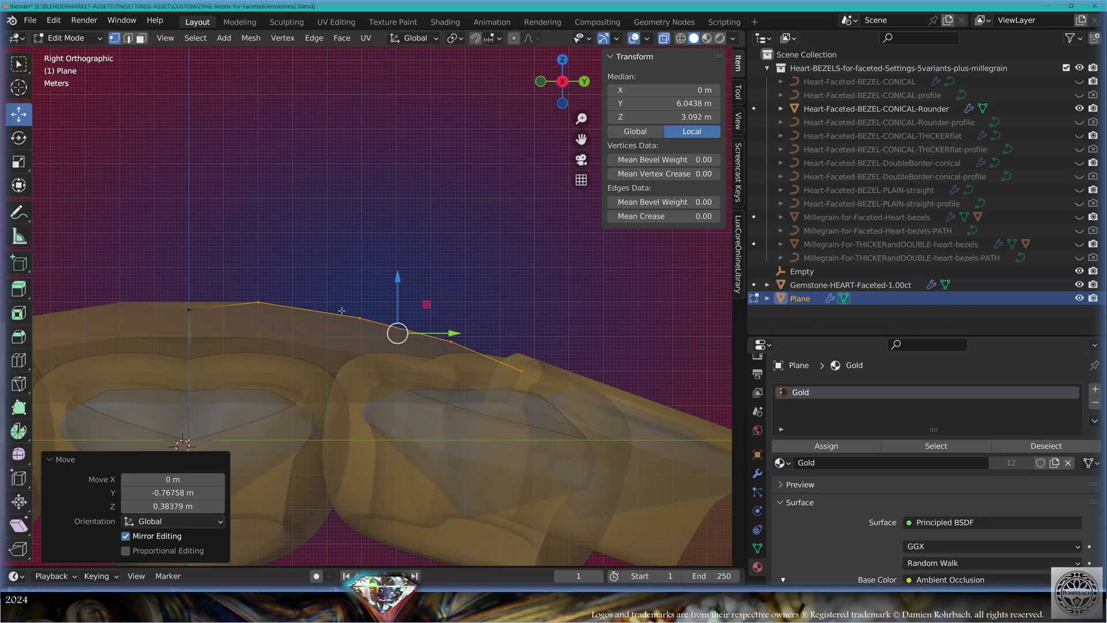
# - Duplicate the heart gemstone about 11.14 m up along Z and remove the copy's Array modifier
pyautogui.moveTo(342, 310); pyautogui.dragTo(352, 358, button='middle')
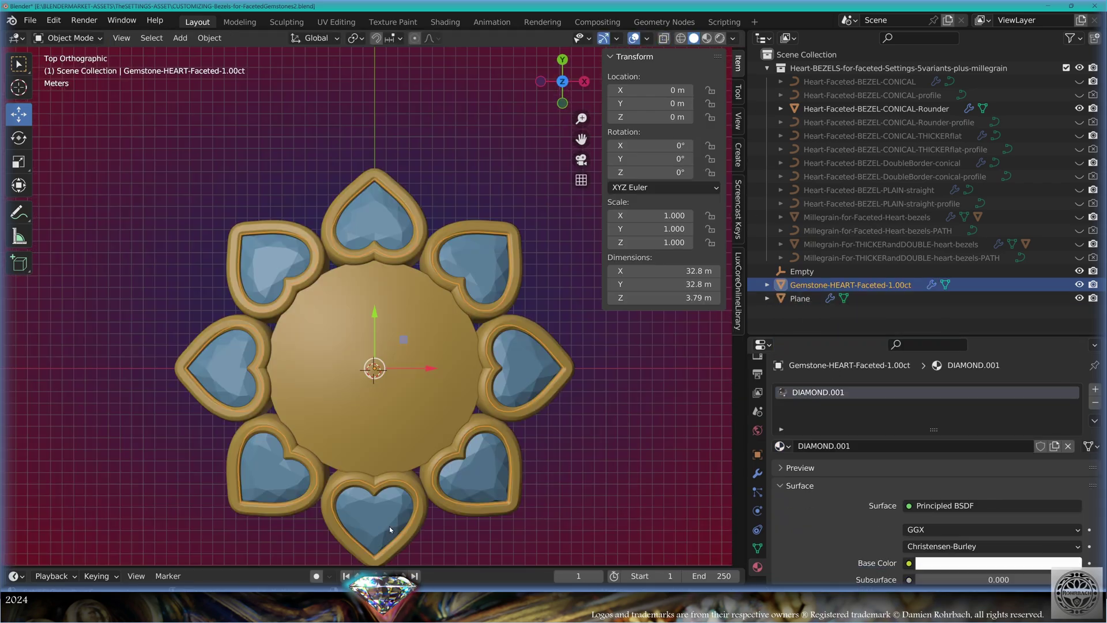
pyautogui.moveTo(403, 323); pyautogui.dragTo(394, 390, button='middle')
pyautogui.hotkey('shift', 'd')
pyautogui.press('z')
pyautogui.click(635, 399)
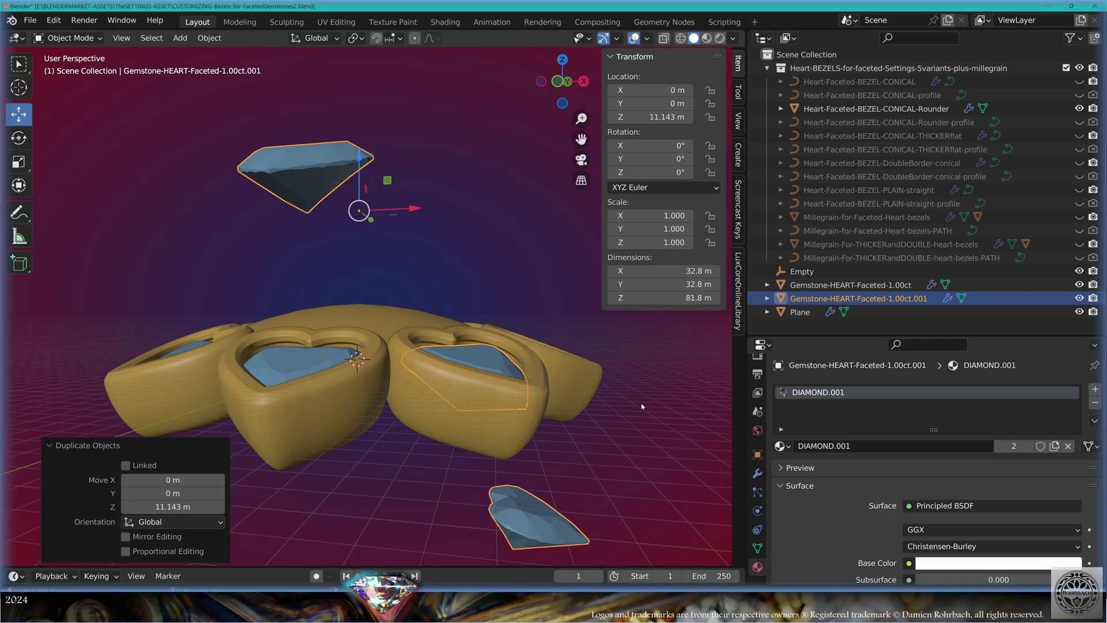
pyautogui.click(758, 473)
pyautogui.press('x')
pyautogui.moveTo(417, 226); pyautogui.dragTo(381, 252, button='middle')
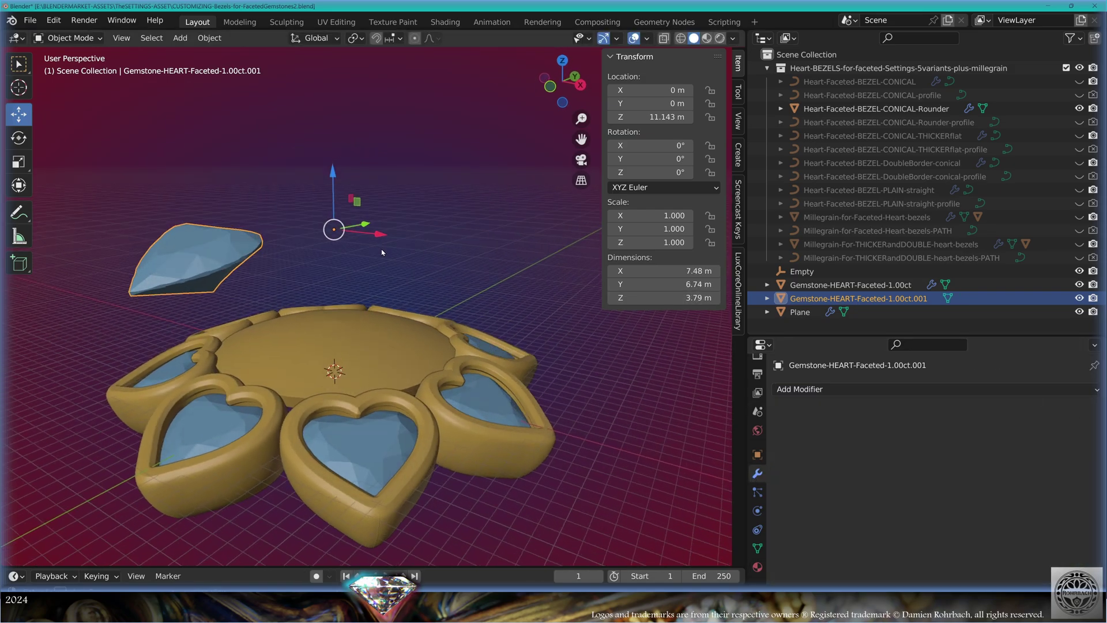
# - Rotate the copied gemstone's whole mesh about 20.9° in the side view to level it
pyautogui.press('Tab')
pyautogui.press('KP_3')
pyautogui.press('a')
pyautogui.press('r')
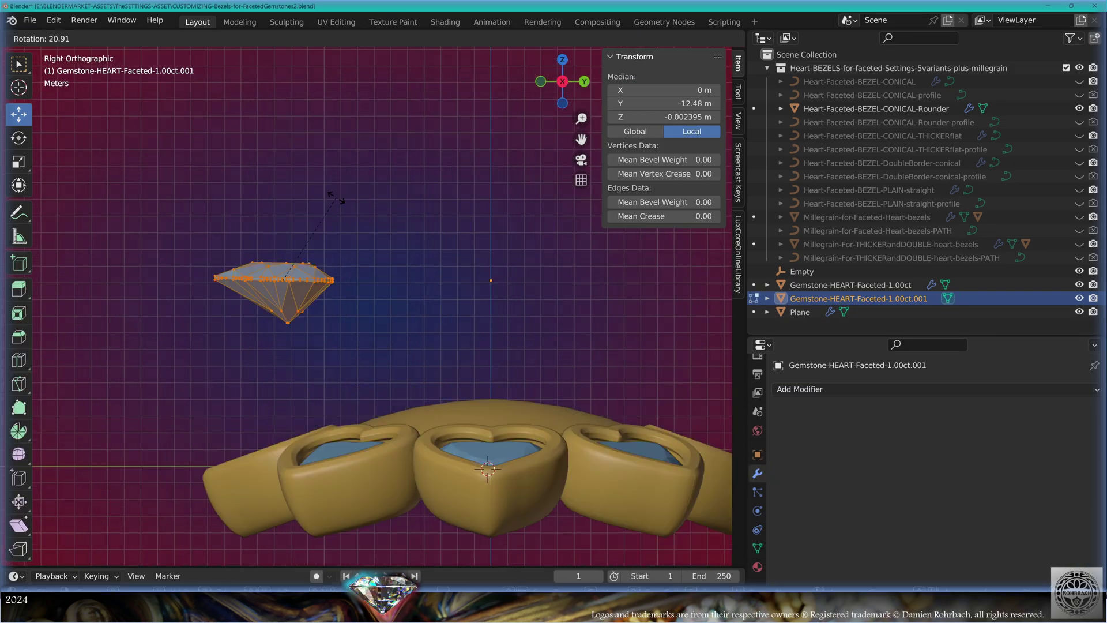
pyautogui.click(335, 197)
# - Delete all of the gemstone copy's geometry except its girdle loop and flatten that loop along Z
pyautogui.press('KP_Decimal')
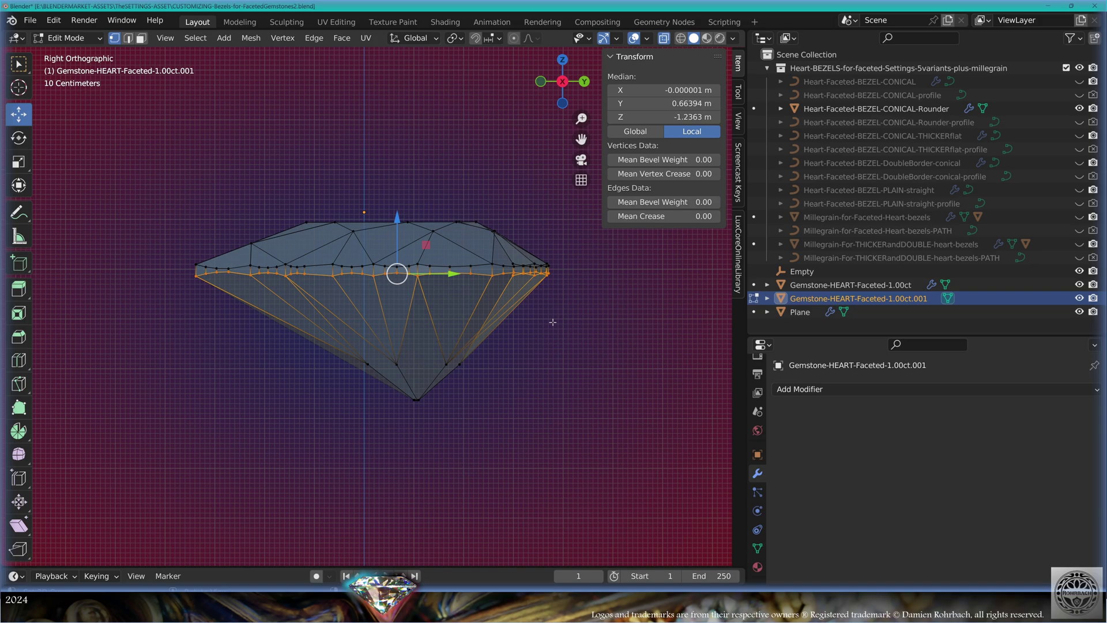
pyautogui.hotkey('ctrl', 'i')
pyautogui.press('x')
pyautogui.click(508, 154)
pyautogui.press('s')
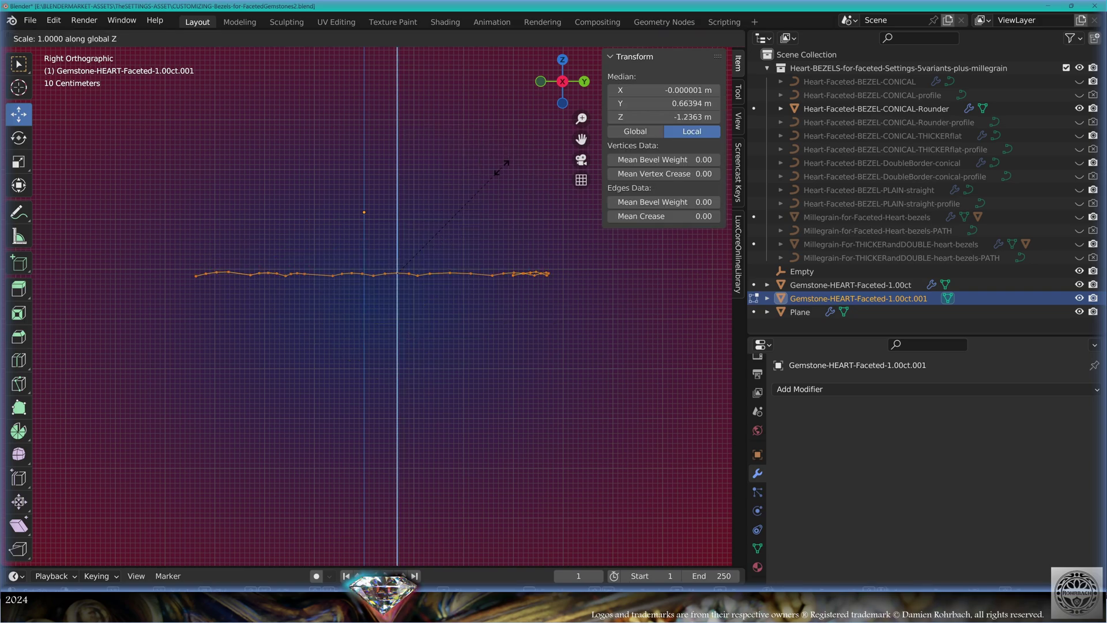
pyautogui.press('Return')
# - Resize the flattened heart outline in the top view and place it off-centre over the dome along Y, about 4.58 by 4.34 m
pyautogui.press('KP_7')
pyautogui.scroll(-4, 473, 304)
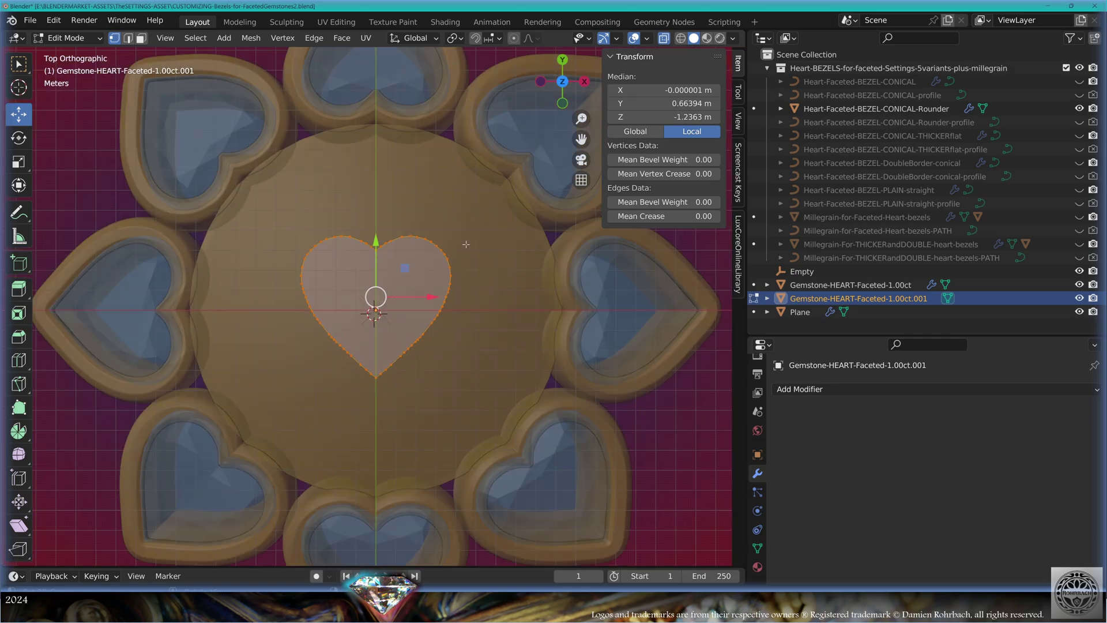
pyautogui.press('s')
pyautogui.click(439, 307)
# - Add a Simple Subdivision Surface modifier to the heart outline with viewport and render levels of 4
pyautogui.click(837, 390)
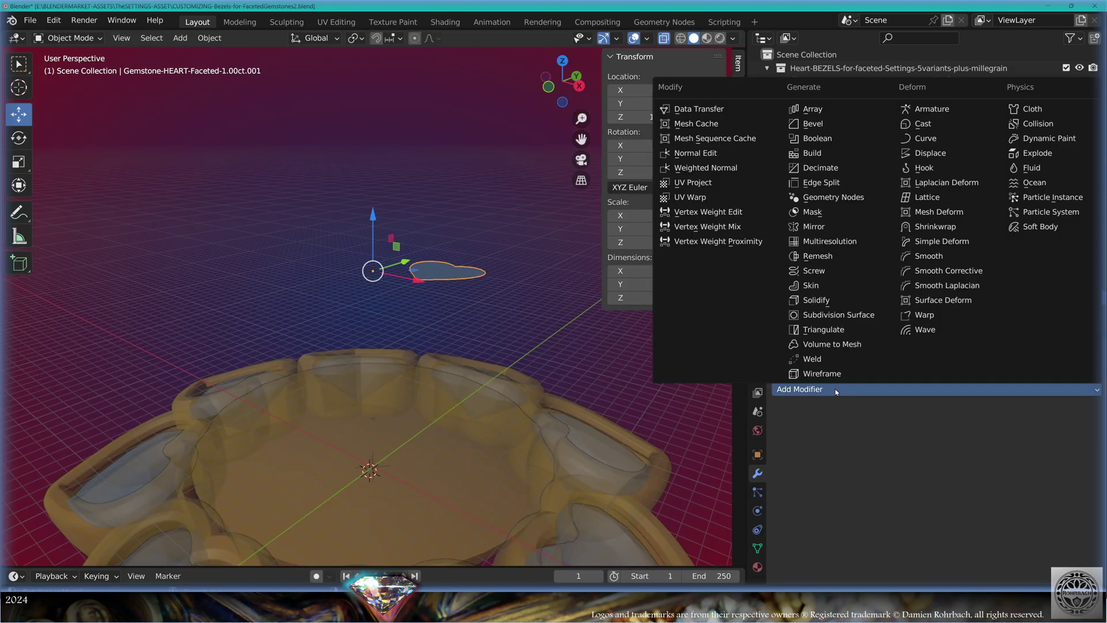
pyautogui.click(839, 315)
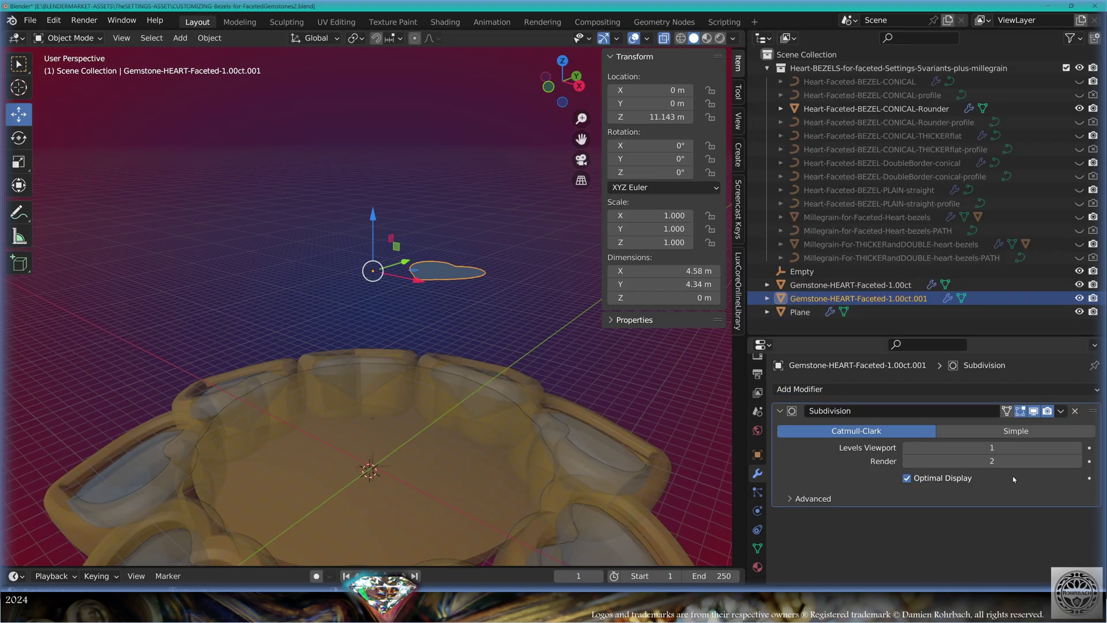
pyautogui.click(1015, 431)
pyautogui.moveTo(993, 448); pyautogui.dragTo(993, 461)
pyautogui.write('4')
pyautogui.press('Return')
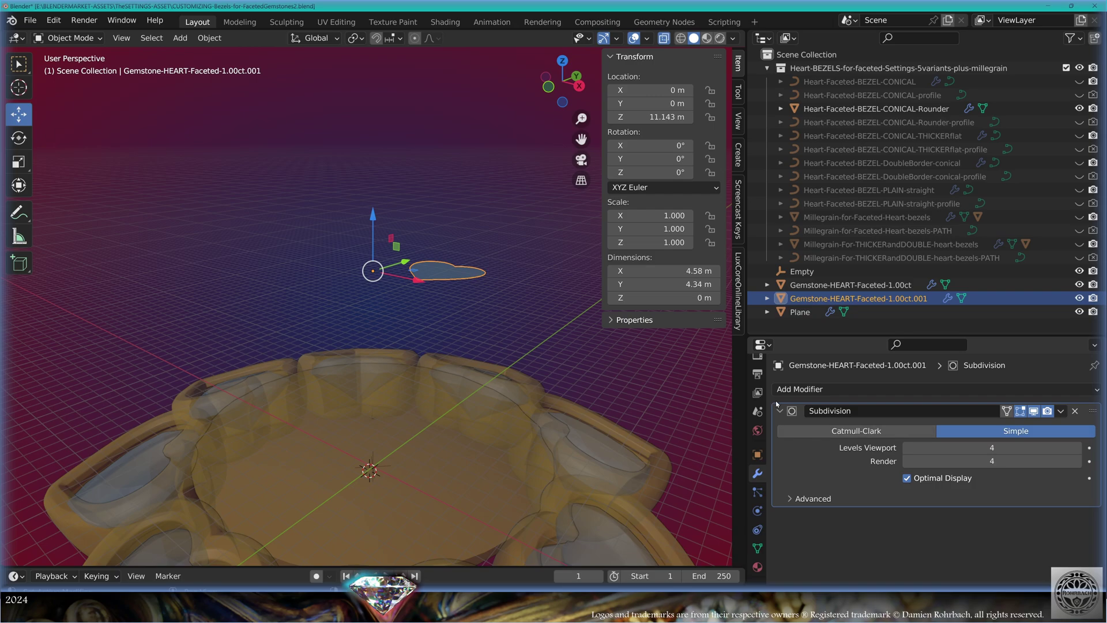
# - Add a Shrinkwrap modifier targeting the dome Plane, using the Project method along the Z axis with Negative enabled
pyautogui.click(802, 390)
pyautogui.click(935, 227)
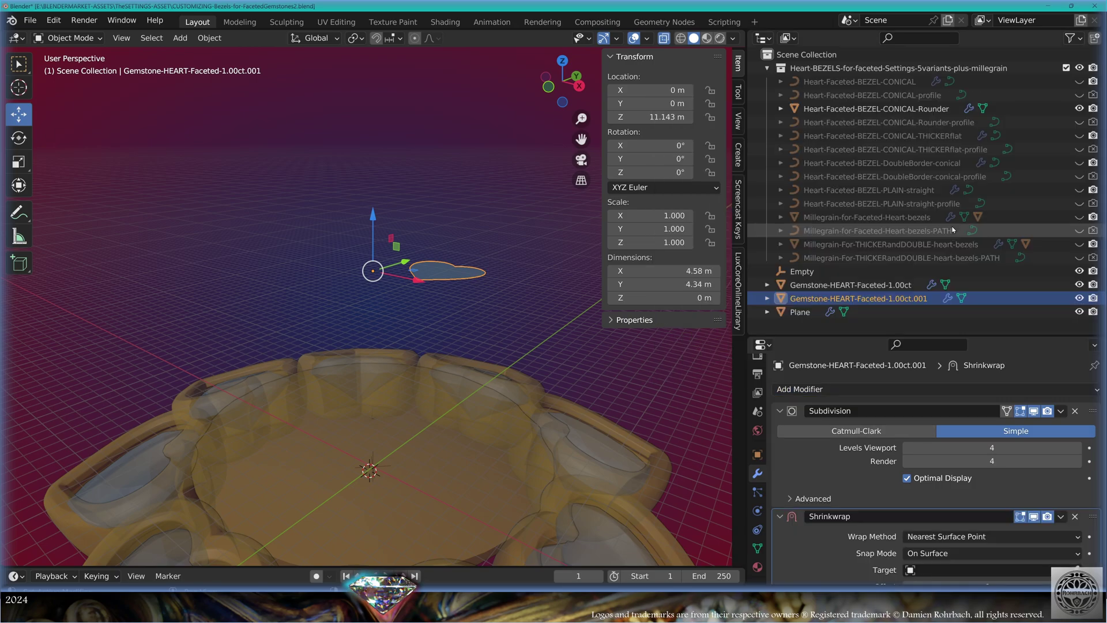
pyautogui.click(475, 447)
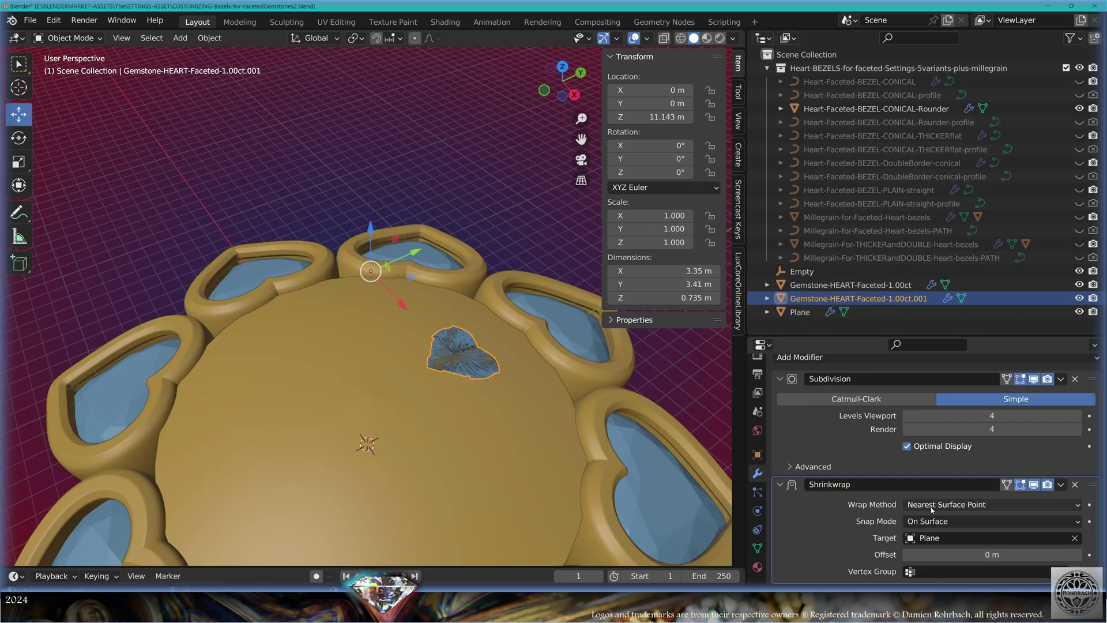
pyautogui.click(930, 505)
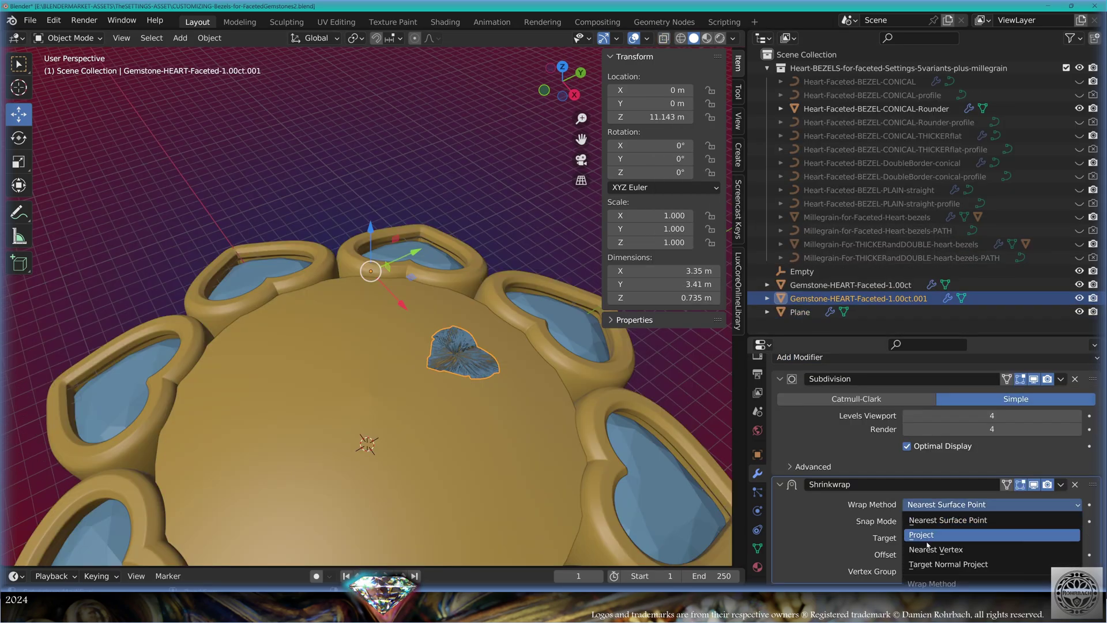
pyautogui.click(923, 534)
pyautogui.scroll(-5, 970, 527)
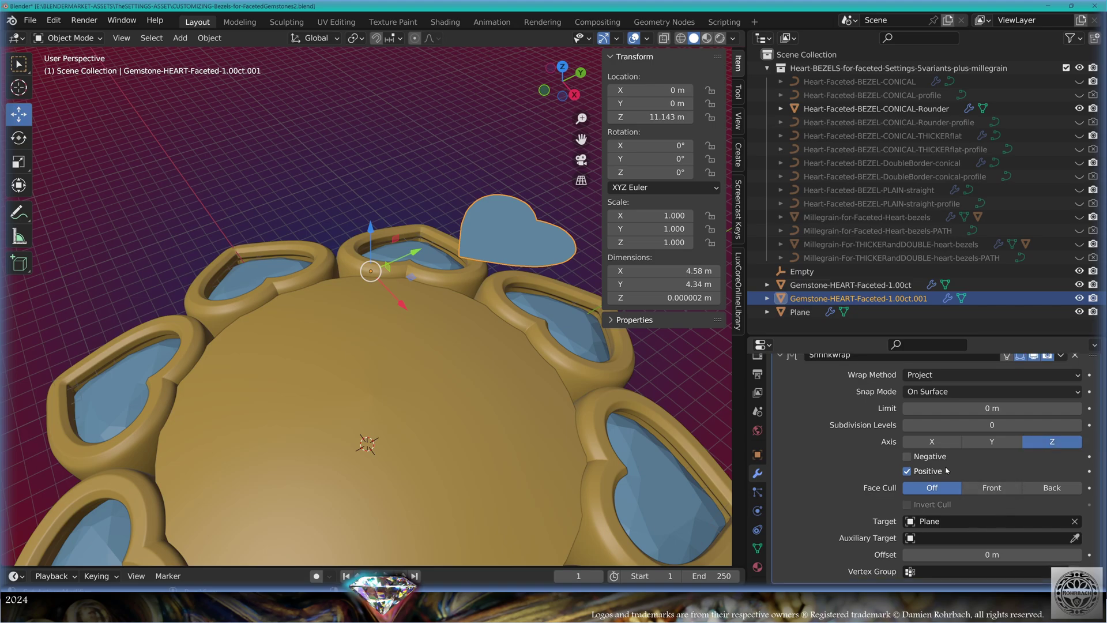
pyautogui.click(908, 457)
# - Raise the heart's viewport and render subdivision levels to 5 and convert the projected heart to a mesh
pyautogui.moveTo(630, 442); pyautogui.dragTo(492, 414, button='middle')
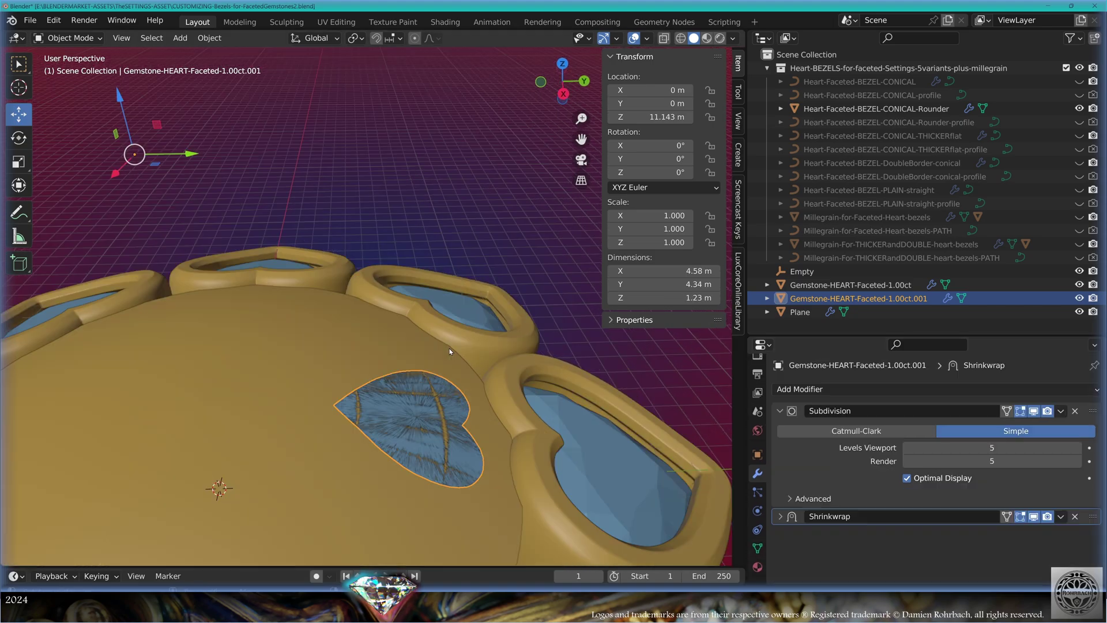
pyautogui.hotkey('ctrl', 'a')
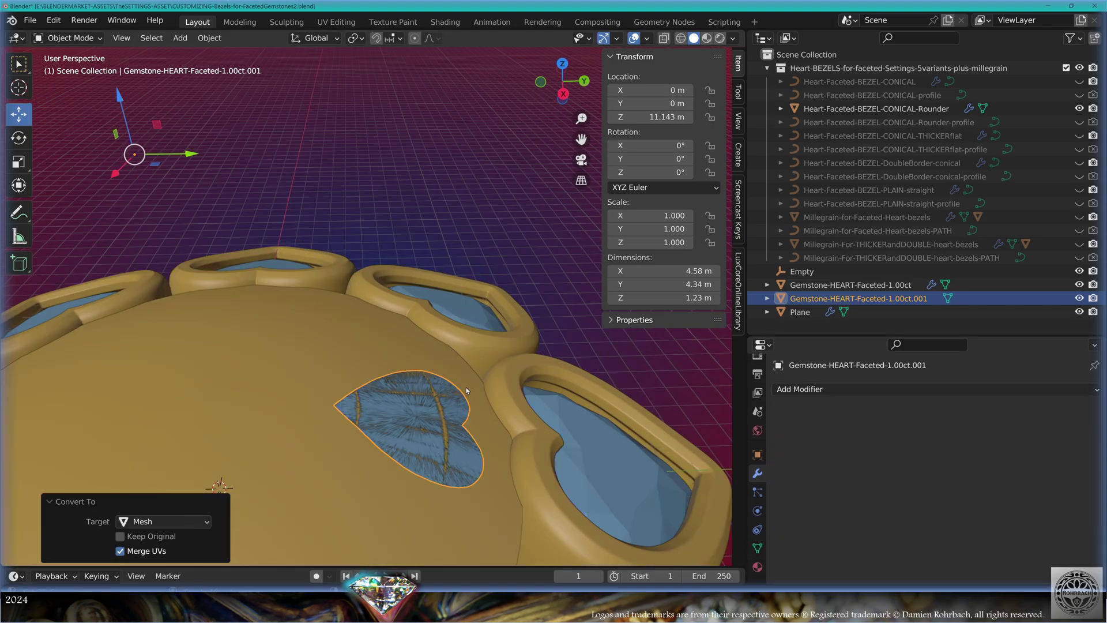
# - Extrude the heart surface upward and its opposite side down through the dome to form a solid cutter, and apply all transforms
pyautogui.moveTo(459, 379); pyautogui.dragTo(497, 327, button='middle')
pyautogui.scroll(2, 493, 320)
pyautogui.press('Tab')
pyautogui.click(563, 89)
pyautogui.hotkey('alt', 'z')
pyautogui.press('e')
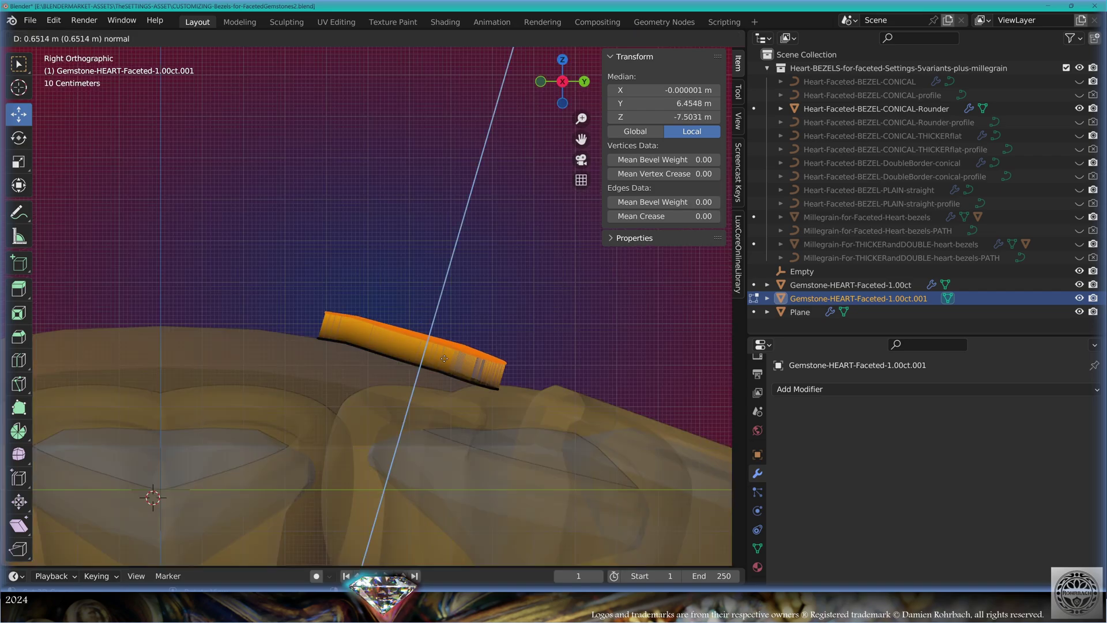
pyautogui.click(477, 305)
pyautogui.hotkey('ctrl', 'i')
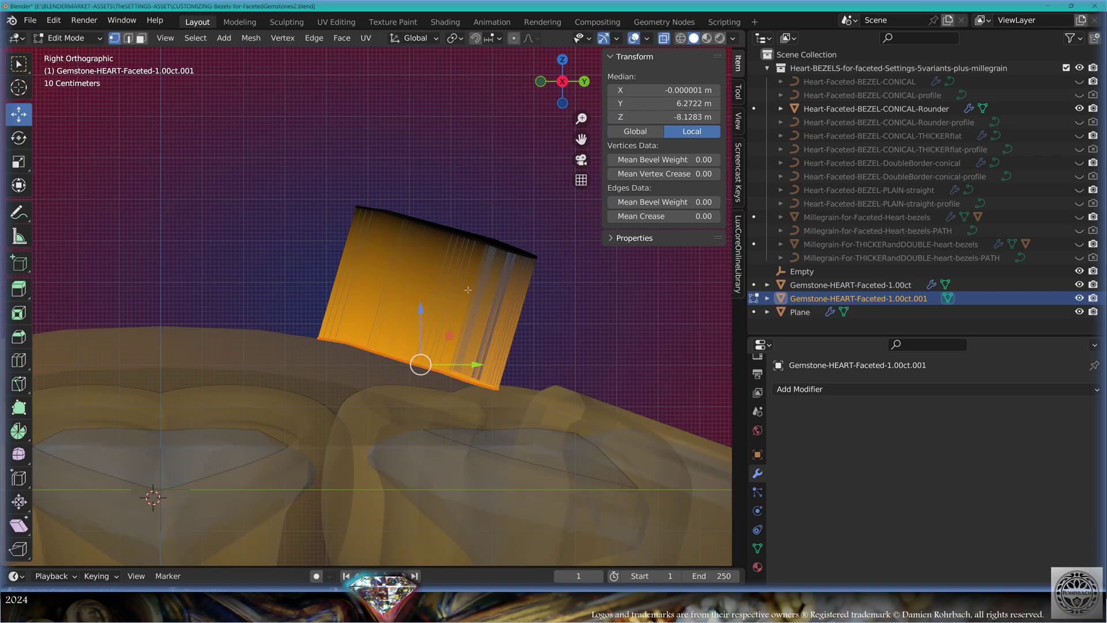
pyautogui.press('e')
pyautogui.click(380, 487)
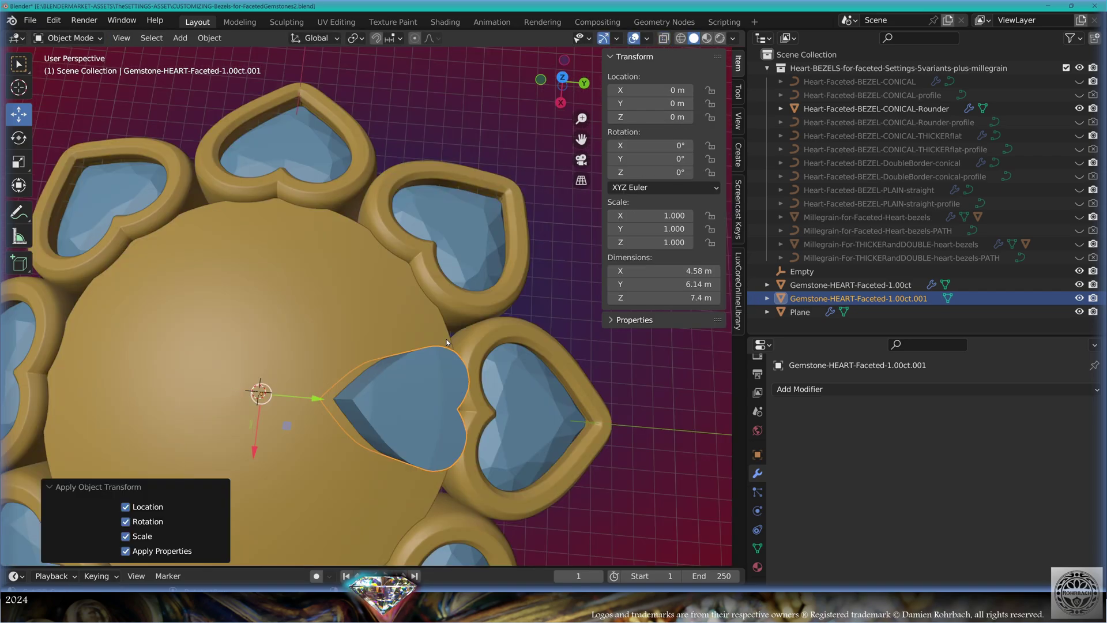
# - Add an Array modifier to the heart cutter with a count of 8, Relative Offset disabled and Object Offset set to Empty
pyautogui.moveTo(447, 342); pyautogui.dragTo(494, 329, button='middle')
pyautogui.press('KP_7')
pyautogui.click(804, 389)
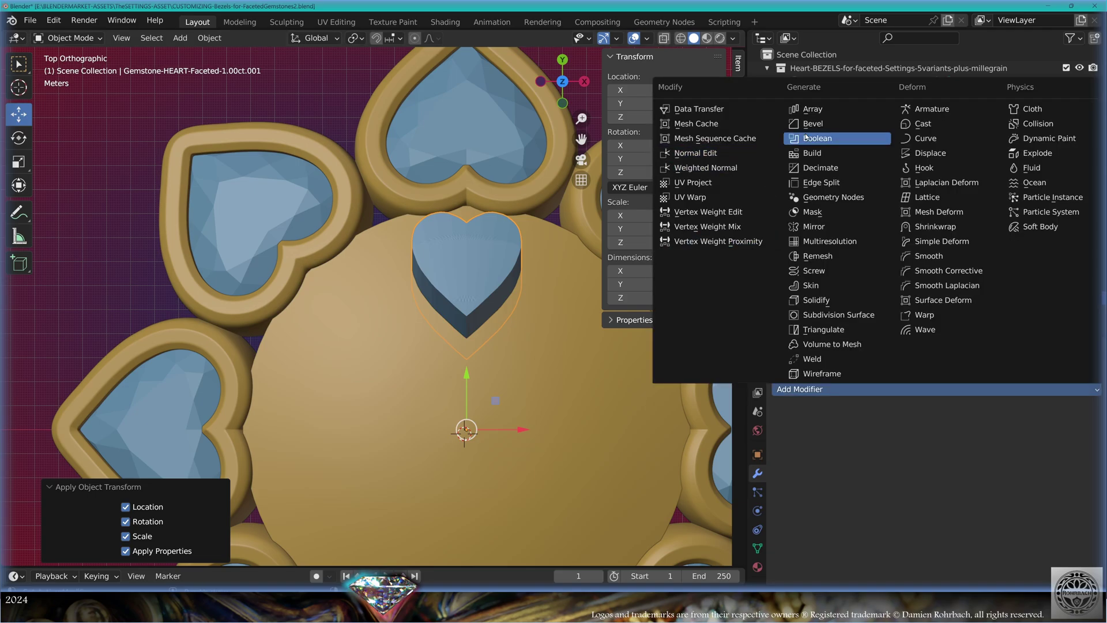
pyautogui.click(812, 108)
pyautogui.click(799, 468)
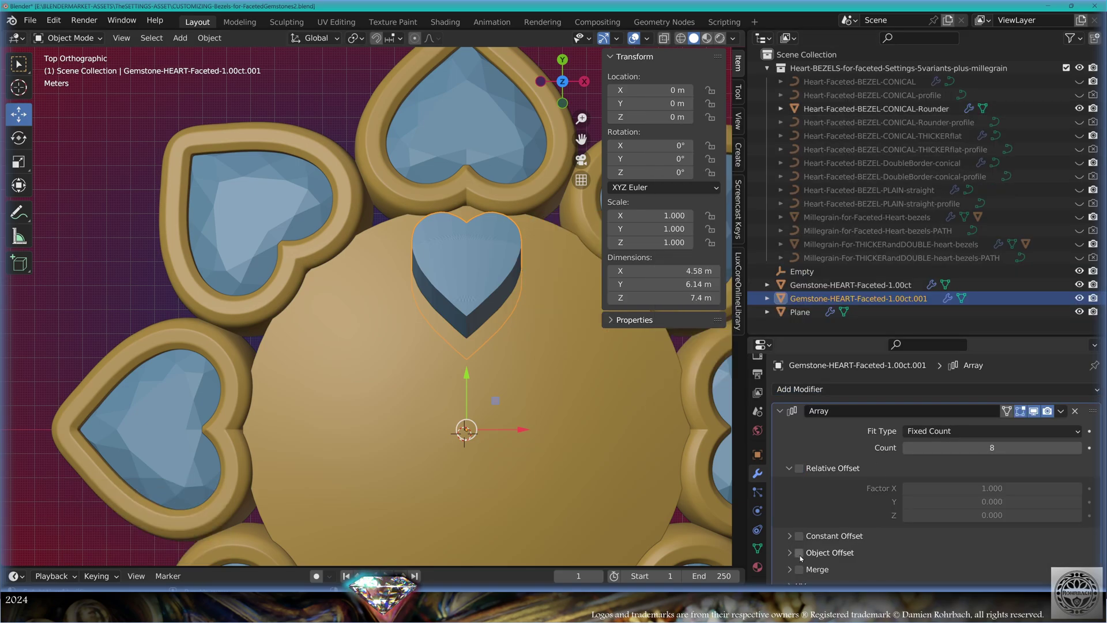
pyautogui.click(799, 552)
pyautogui.click(946, 573)
pyautogui.click(948, 456)
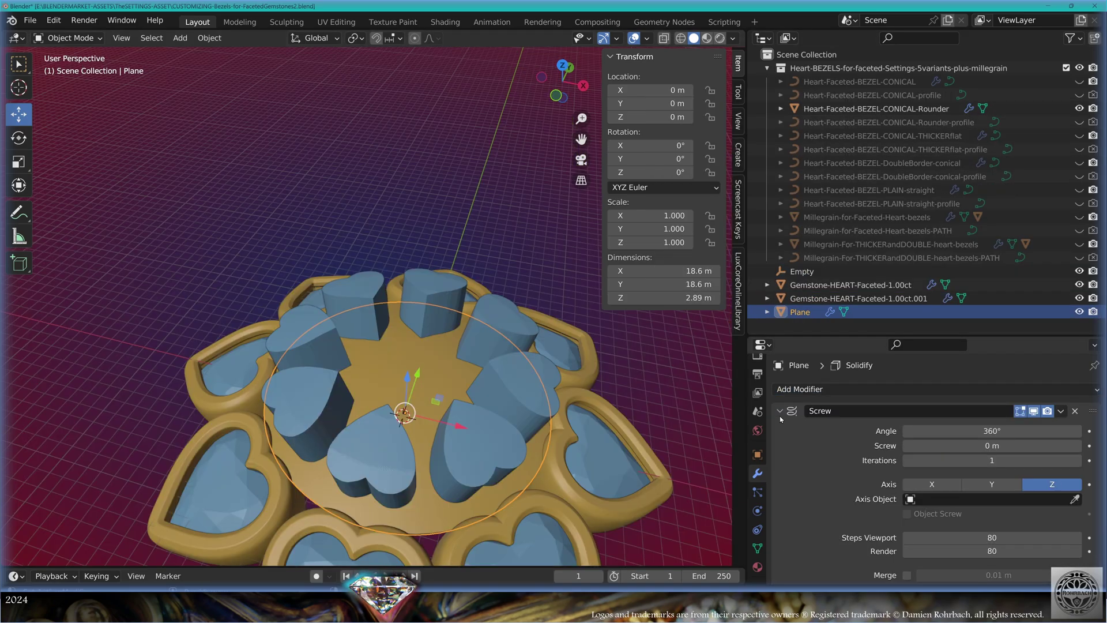
# - Cut the eight hearts out of the dome with a Difference Boolean modifier using Gemstone-HEART-Faceted-1.00ct.001, and hide the cutter
pyautogui.click(781, 411)
pyautogui.click(801, 389)
pyautogui.click(818, 139)
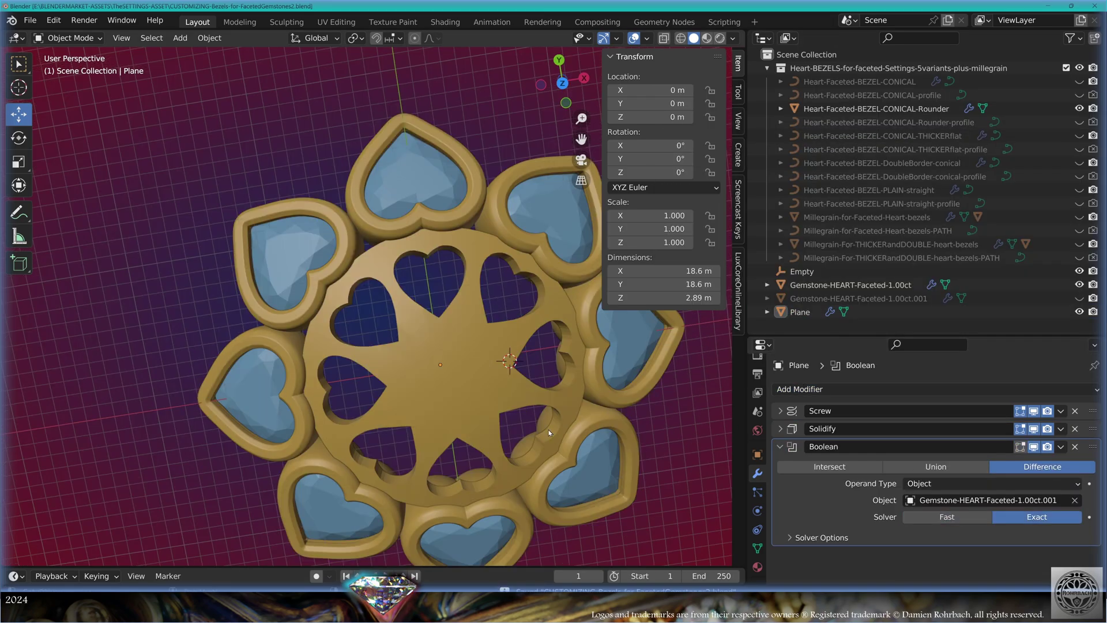
# - Place the 3D cursor on the dome just above its centre in the top view and add a Bezier curve there
pyautogui.press('KP_7')
pyautogui.scroll(2, 473, 442)
pyautogui.keyDown('shift'); pyautogui.rightClick(381, 303); pyautogui.keyUp('shift')
pyautogui.click(180, 38)
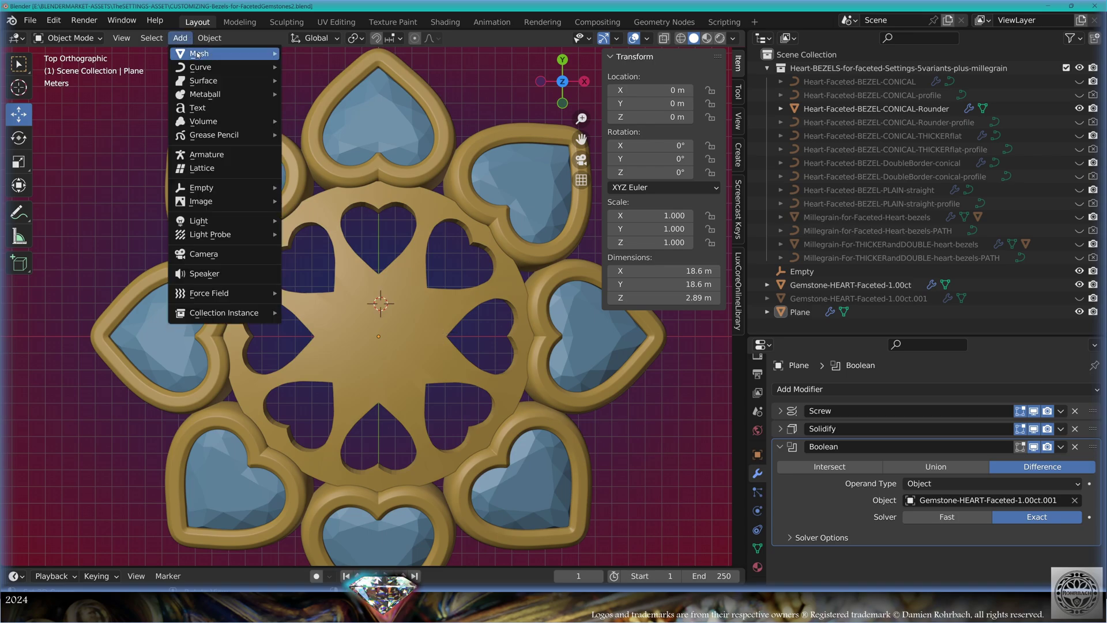
pyautogui.moveTo(196, 68)
pyautogui.click(311, 70)
# - Give the Bezier curve a round bevel with depth 0.4 m, resolution 20 and Fill Caps enabled
pyautogui.click(757, 529)
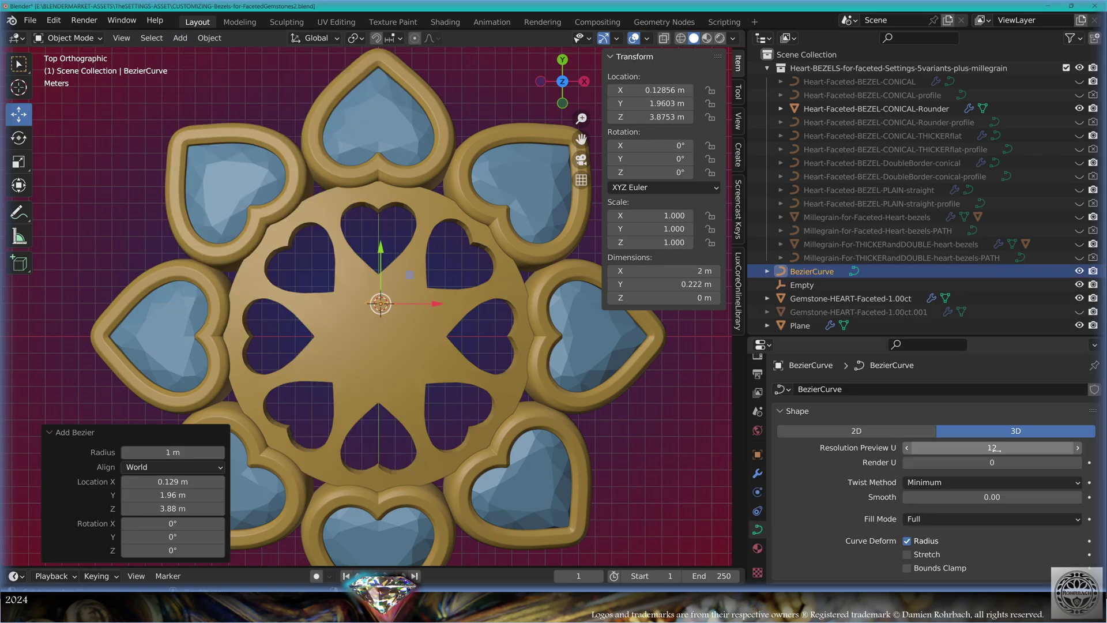
pyautogui.scroll(-8, 866, 424)
pyautogui.click(804, 423)
pyautogui.scroll(-4, 836, 438)
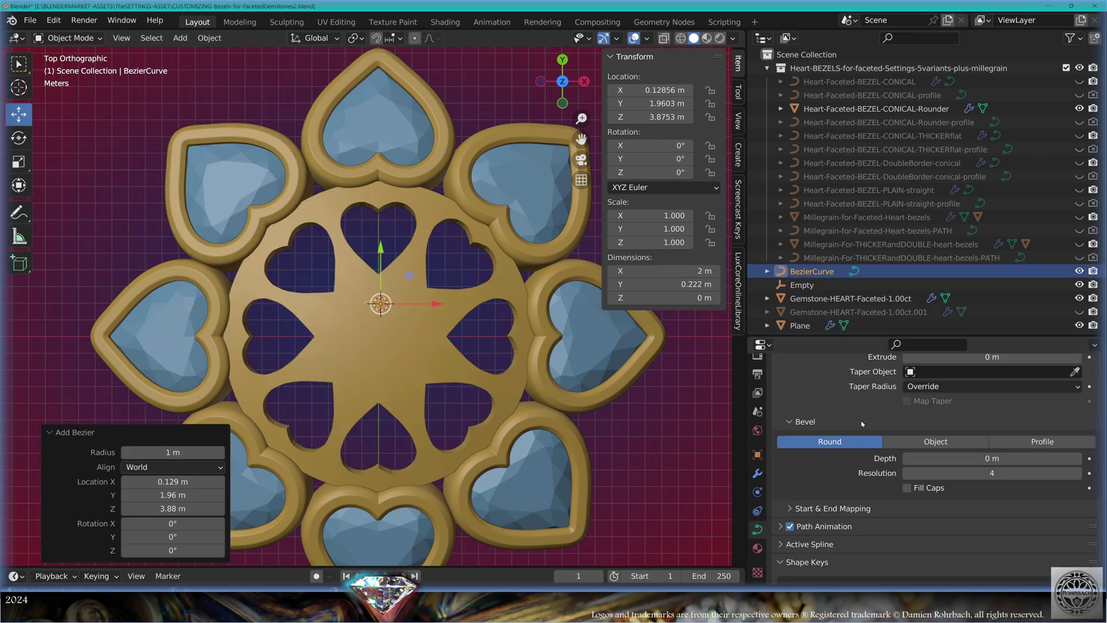
pyautogui.click(980, 458)
pyautogui.write('.5')
pyautogui.press('BackSpace')
pyautogui.write('4')
pyautogui.press('Return')
pyautogui.click(979, 473)
pyautogui.write('20')
pyautogui.press('Return')
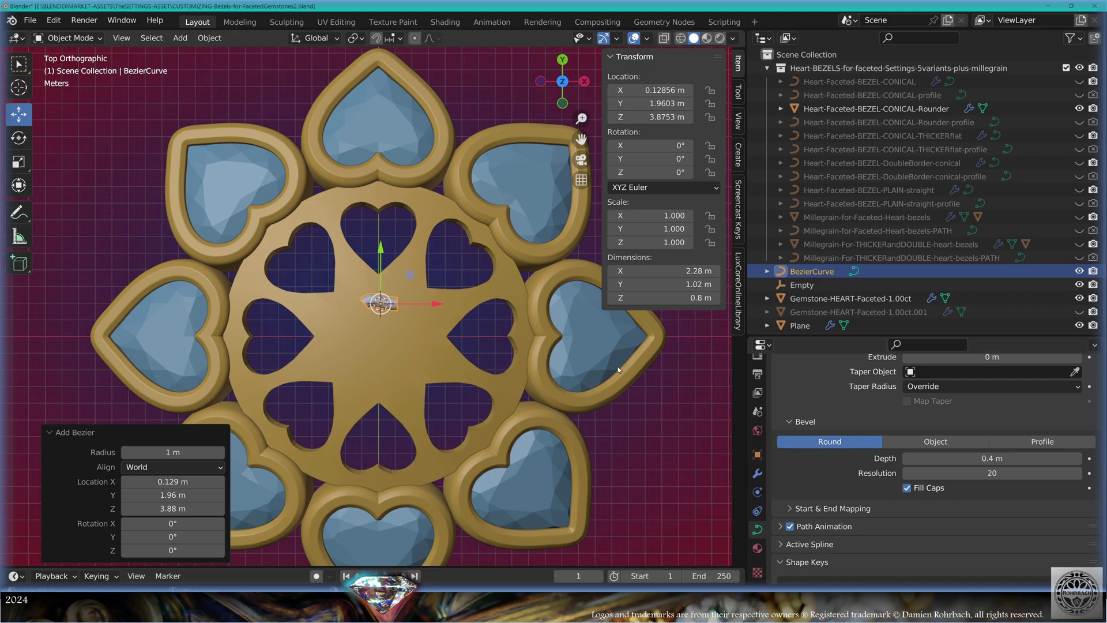
# - Assign the Gold material to the Bezier curve and save the file
pyautogui.scroll(4, 639, 386)
pyautogui.click(757, 548)
pyautogui.click(782, 445)
pyautogui.click(802, 335)
pyautogui.hotkey('ctrl', 's')
# - Apply all transforms to the curve and add an Array modifier with count 8, using only Object Offset from Empty
pyautogui.hotkey('ctrl', 'a')
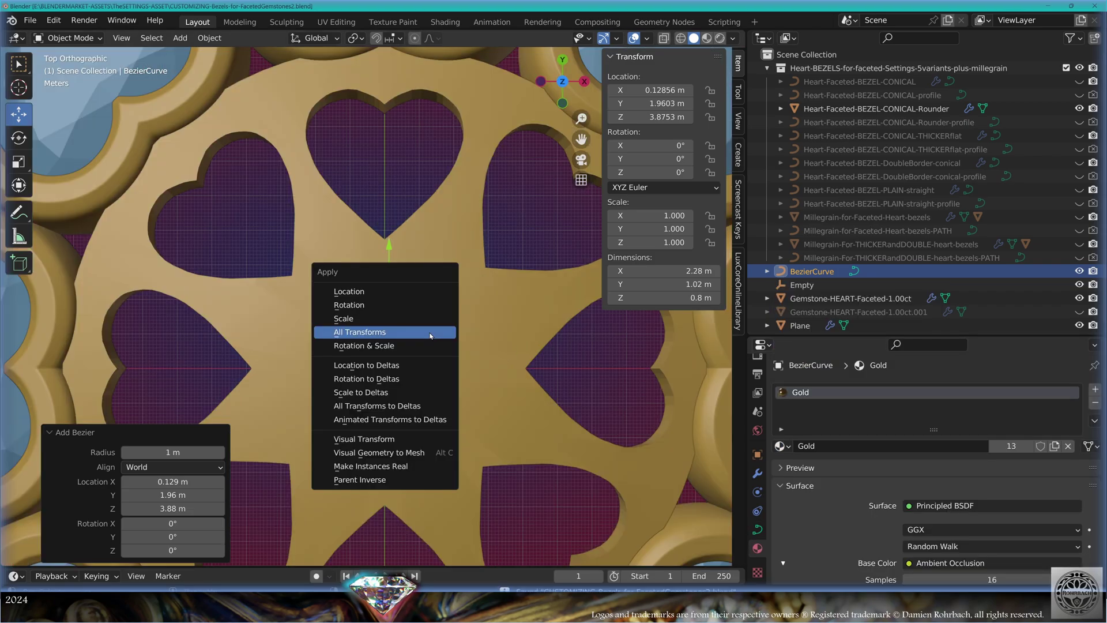
pyautogui.click(430, 334)
pyautogui.click(757, 473)
pyautogui.click(934, 389)
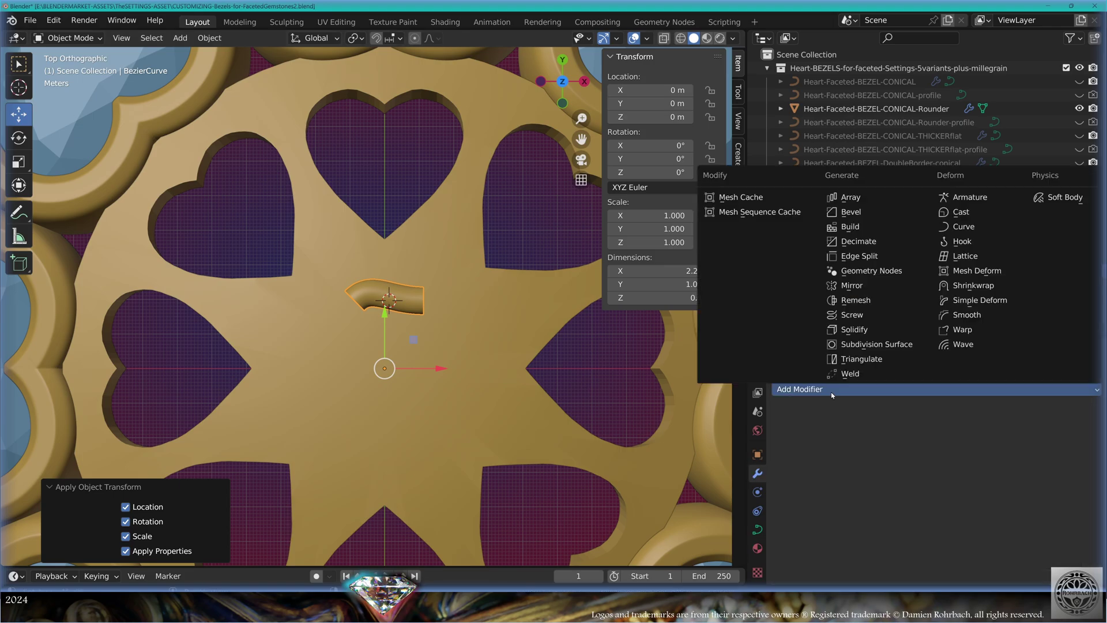
pyautogui.click(854, 202)
pyautogui.click(975, 447)
pyautogui.write('8')
pyautogui.press('Return')
pyautogui.click(809, 468)
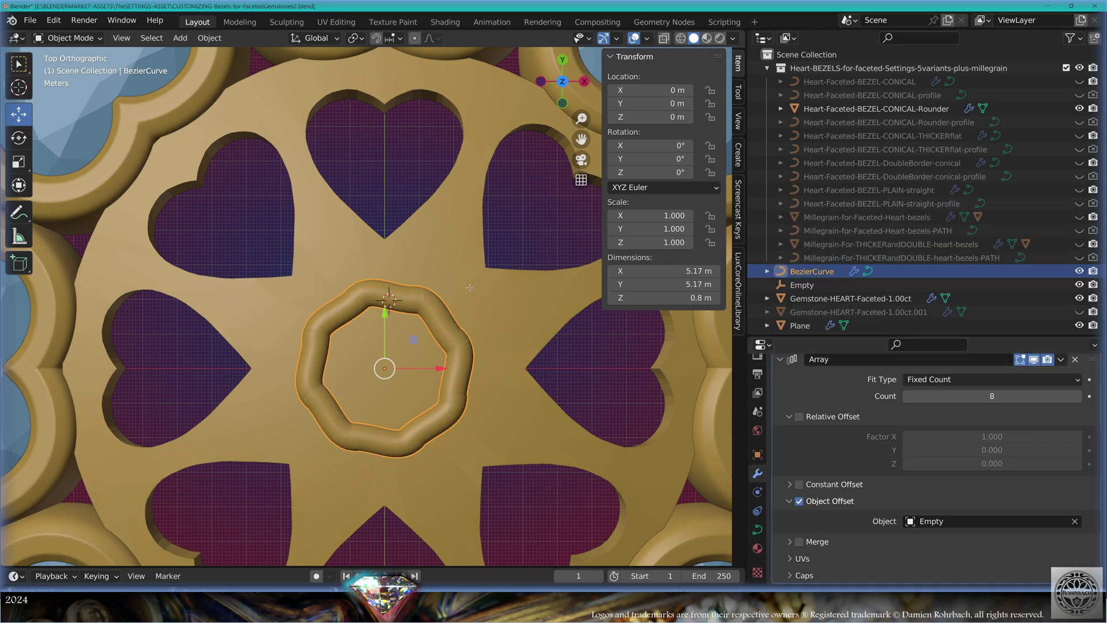
# - Start editing the curve's control points and set snapping to Face Project with Center as the snap base
pyautogui.press('Tab')
pyautogui.click(455, 37)
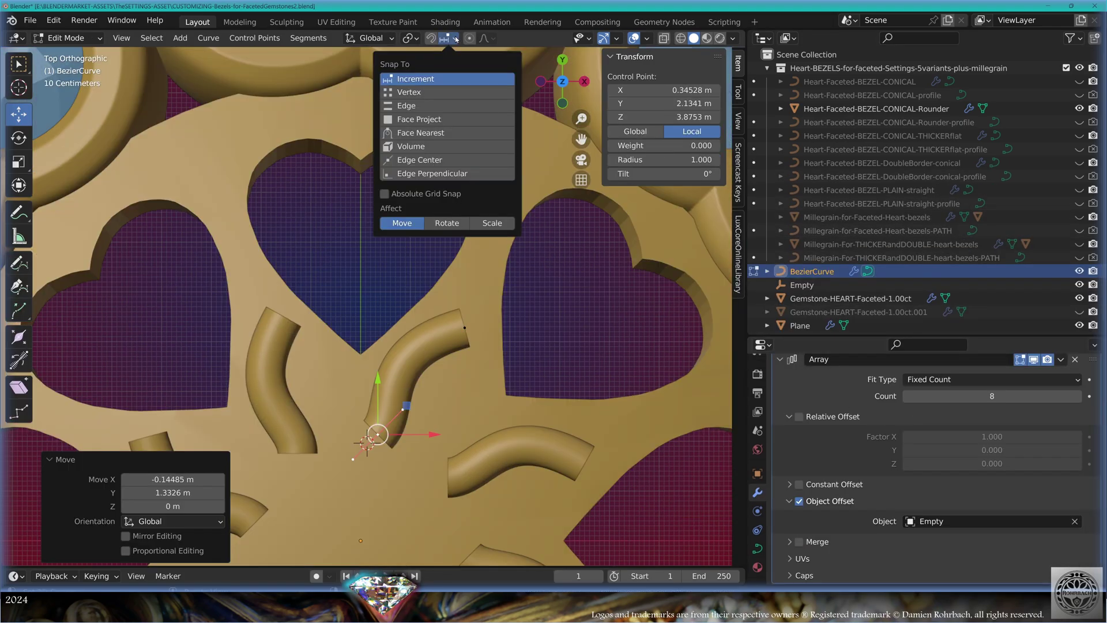
pyautogui.click(429, 120)
pyautogui.click(430, 209)
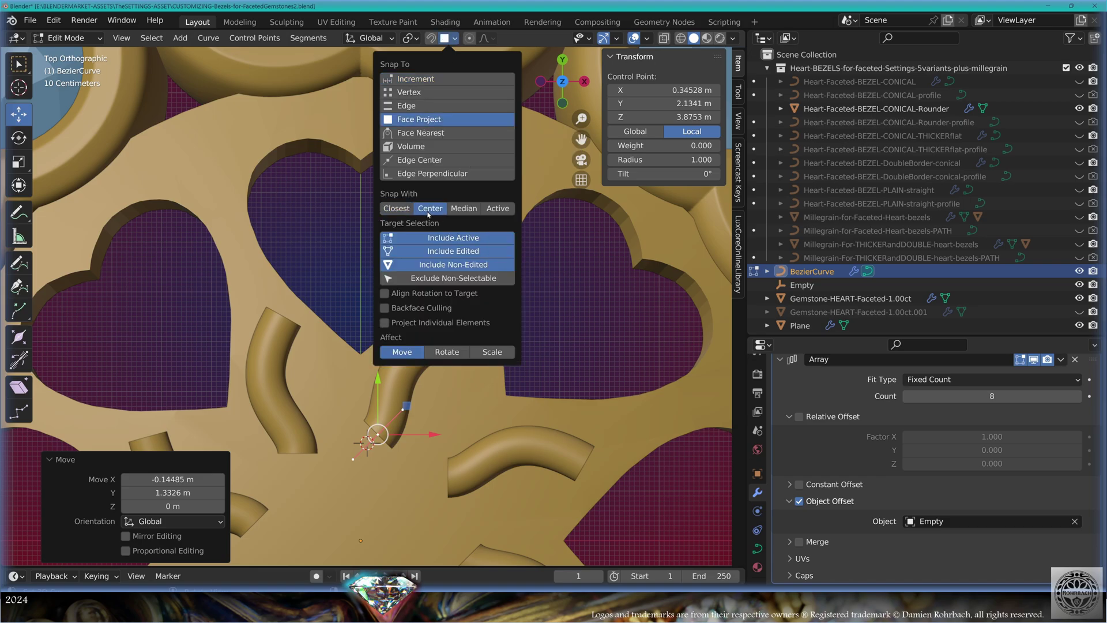
pyautogui.click(448, 353)
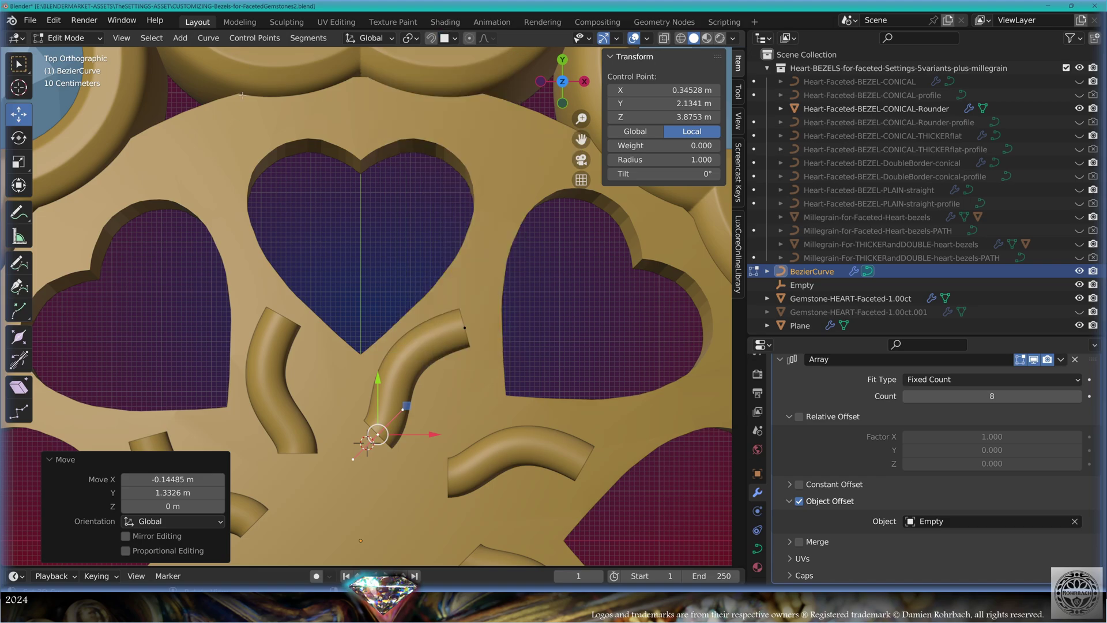
# - Bend the curve, duplicate its inner point and extrude branches into filigree around the heart cutouts, and view the piece rendered
pyautogui.scroll(1, 407, 406)
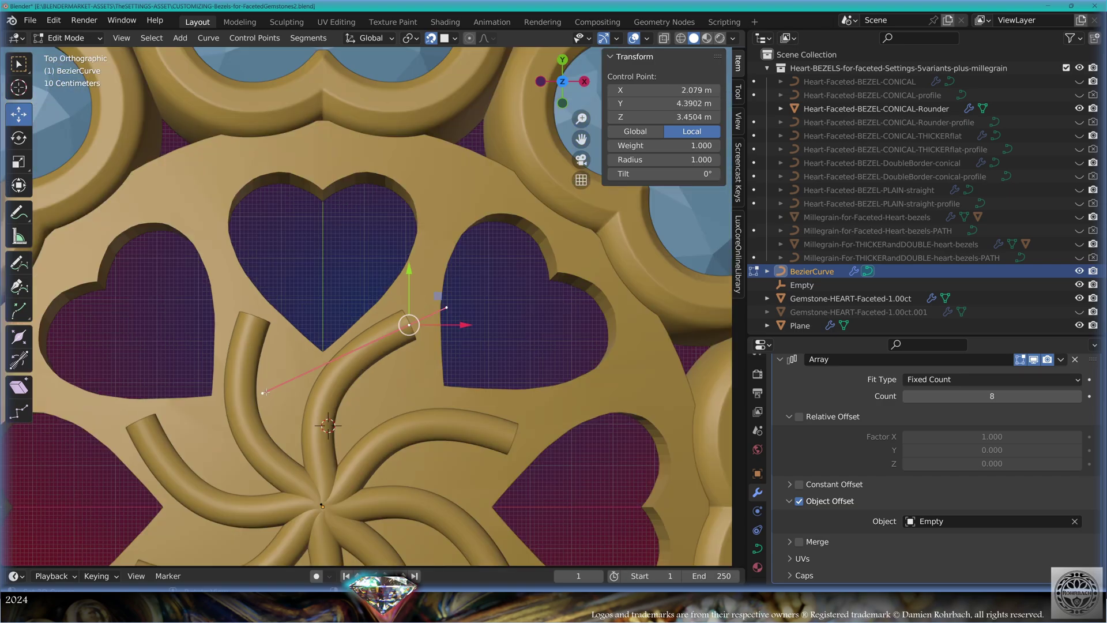
pyautogui.moveTo(263, 393); pyautogui.dragTo(262, 391)
pyautogui.click(322, 506)
pyautogui.hotkey('shift', 'd')
pyautogui.click(345, 455)
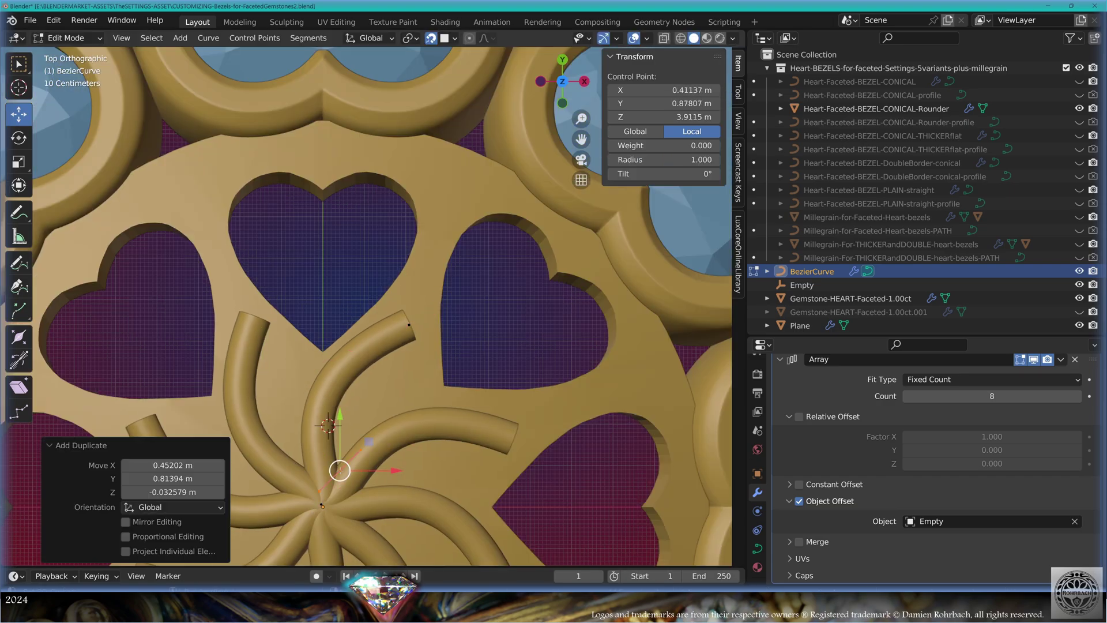
pyautogui.press('e')
pyautogui.click(438, 300)
pyautogui.press('e')
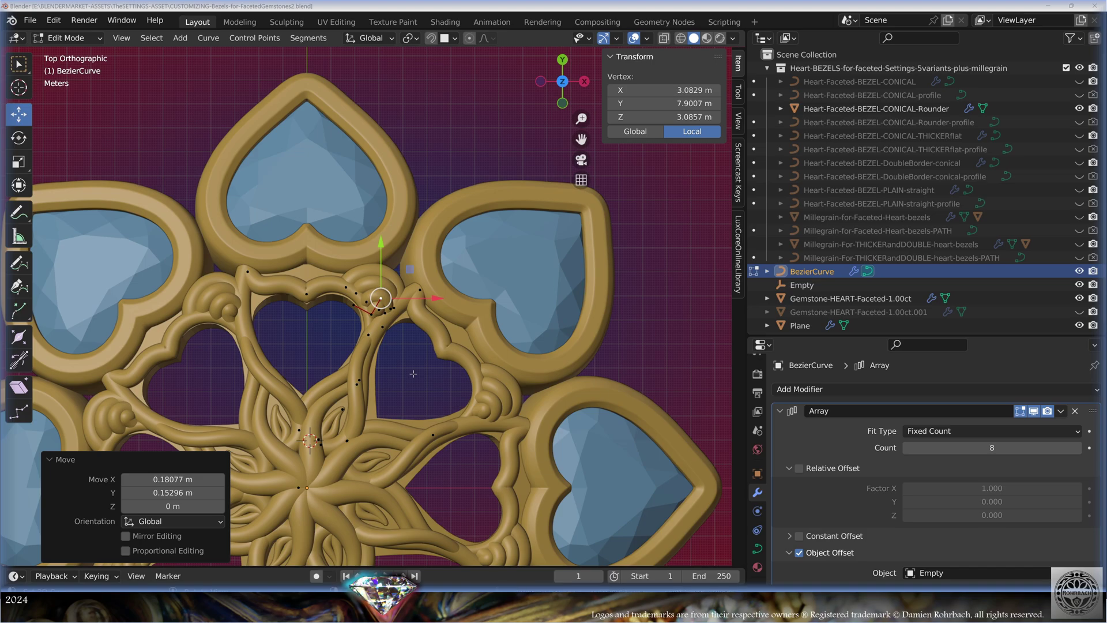
pyautogui.press('Tab')
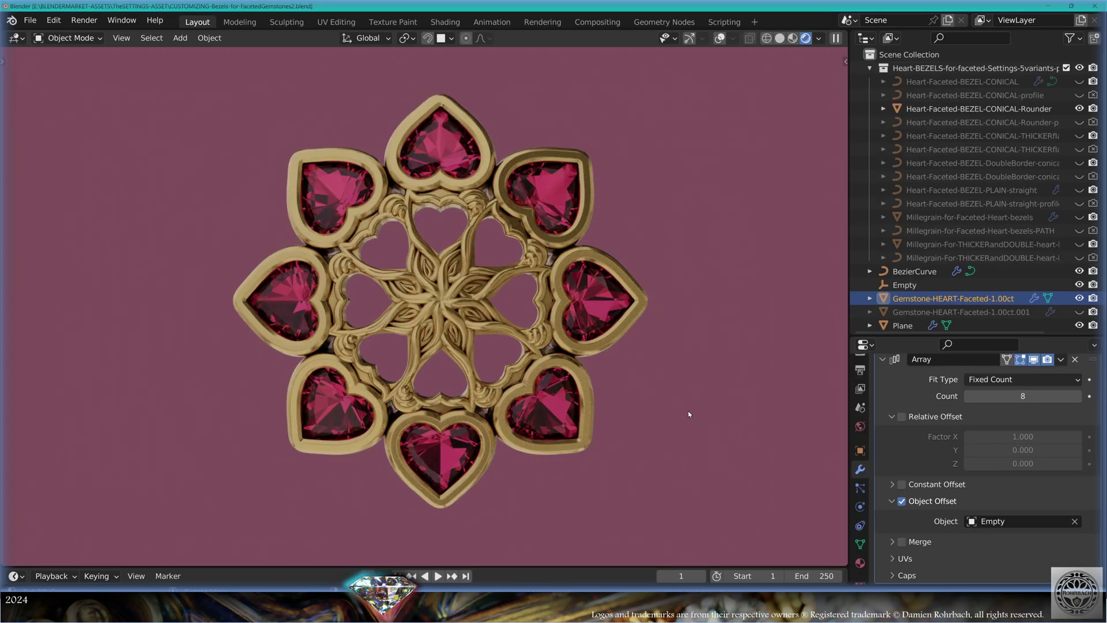
pyautogui.moveTo(687, 427); pyautogui.dragTo(529, 293, button='middle')
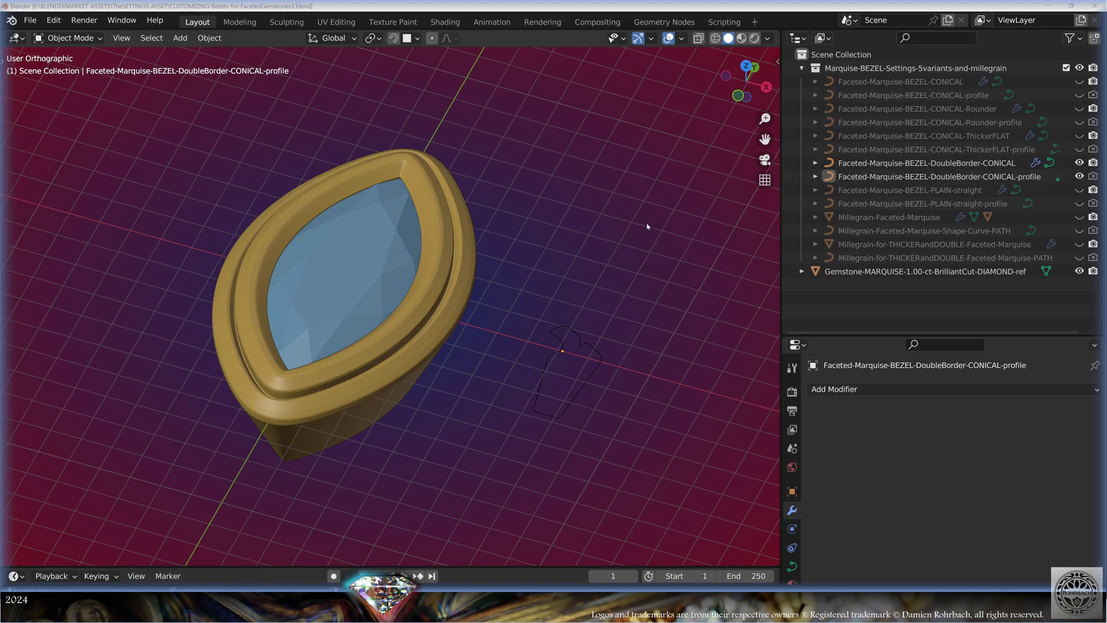
# - Subdivide the long slanted outer segment of the Faceted-Marquise-BEZEL-DoubleBorder-CONICAL-profile curve in the front view
pyautogui.click(580, 339)
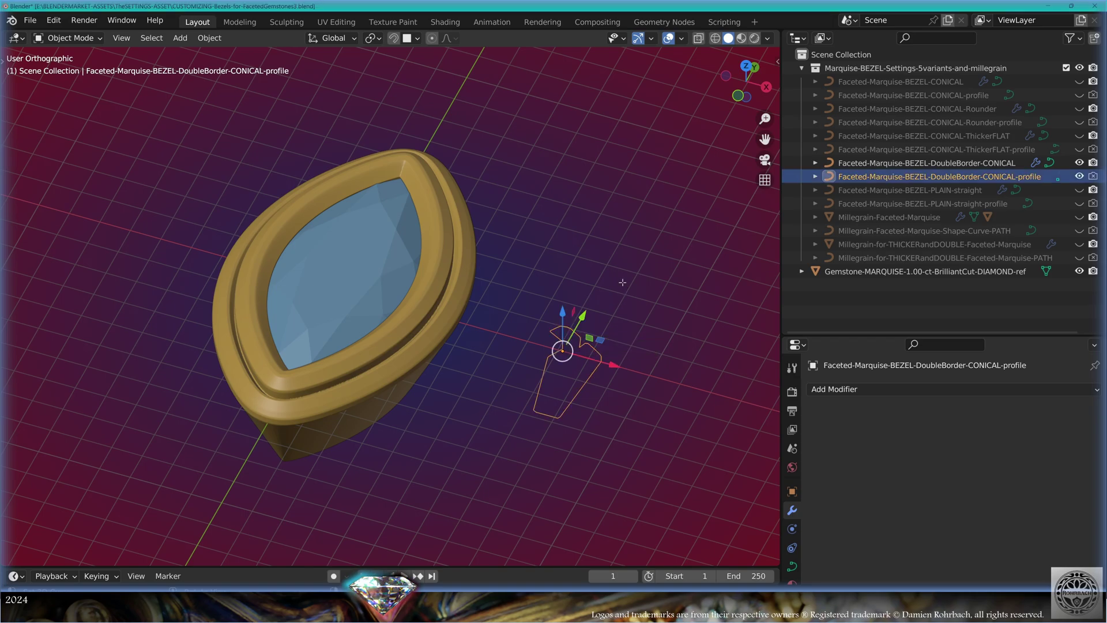
pyautogui.press('Tab')
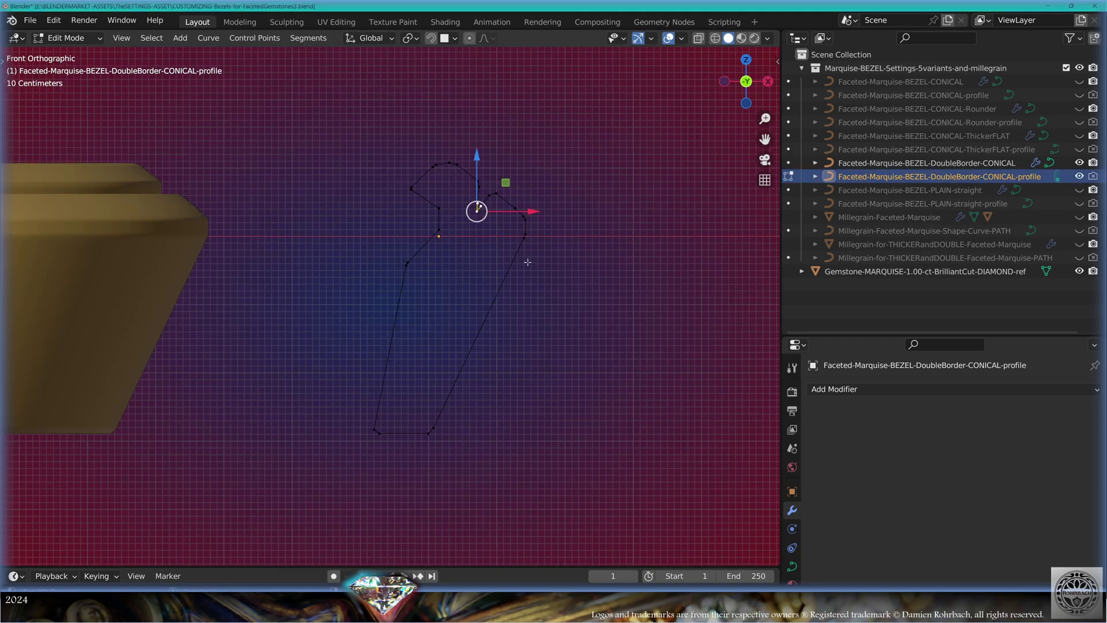
pyautogui.click(526, 244)
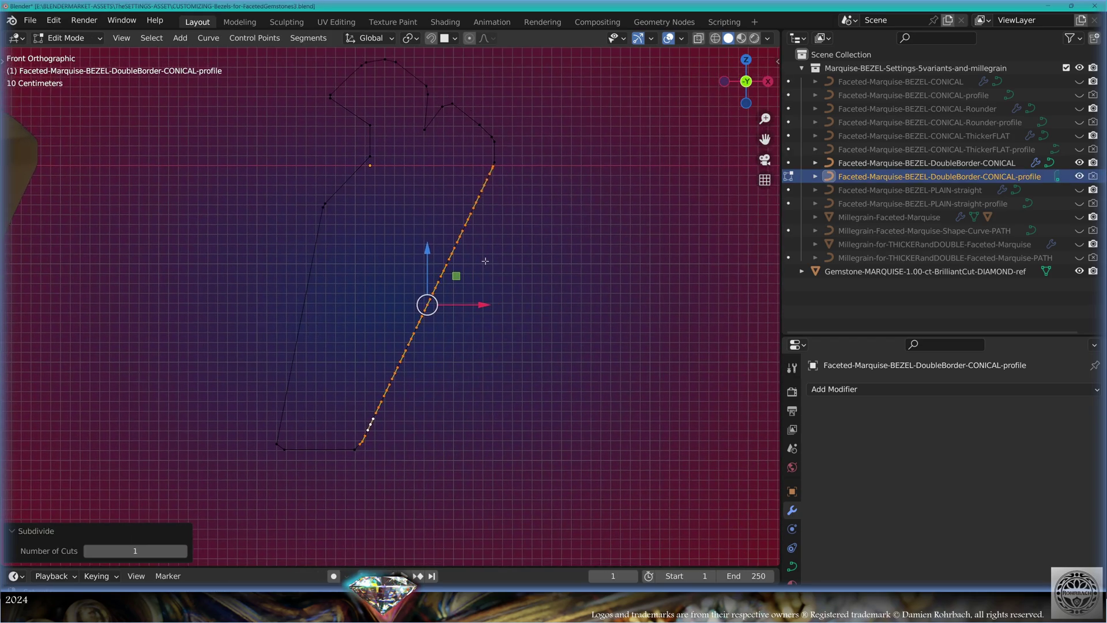
# - Move groups of subdivided points outward by about 0.2 m along X to form stepped ridges down the profile's slanted side
pyautogui.scroll(1, 486, 259)
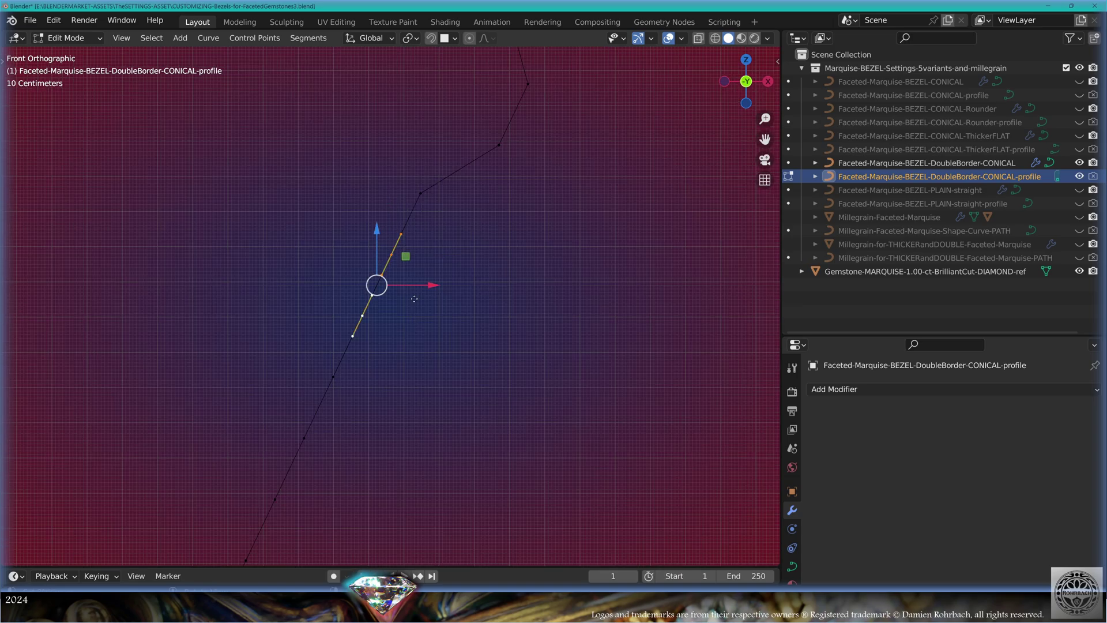
pyautogui.press('g')
pyautogui.click(467, 314)
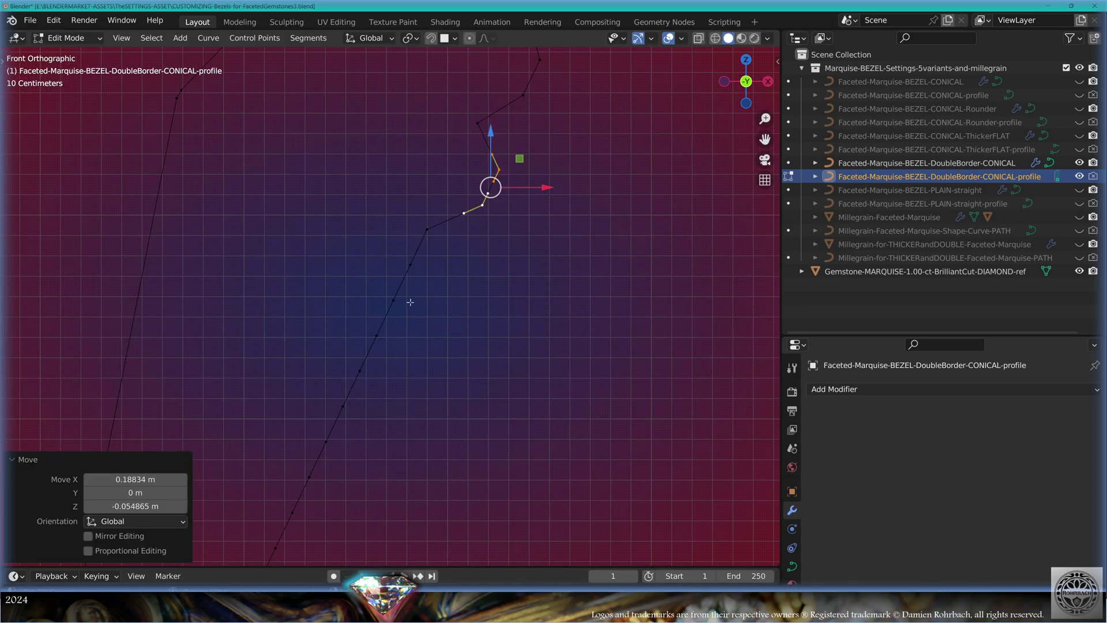
pyautogui.press('g')
pyautogui.scroll(-1, 450, 306)
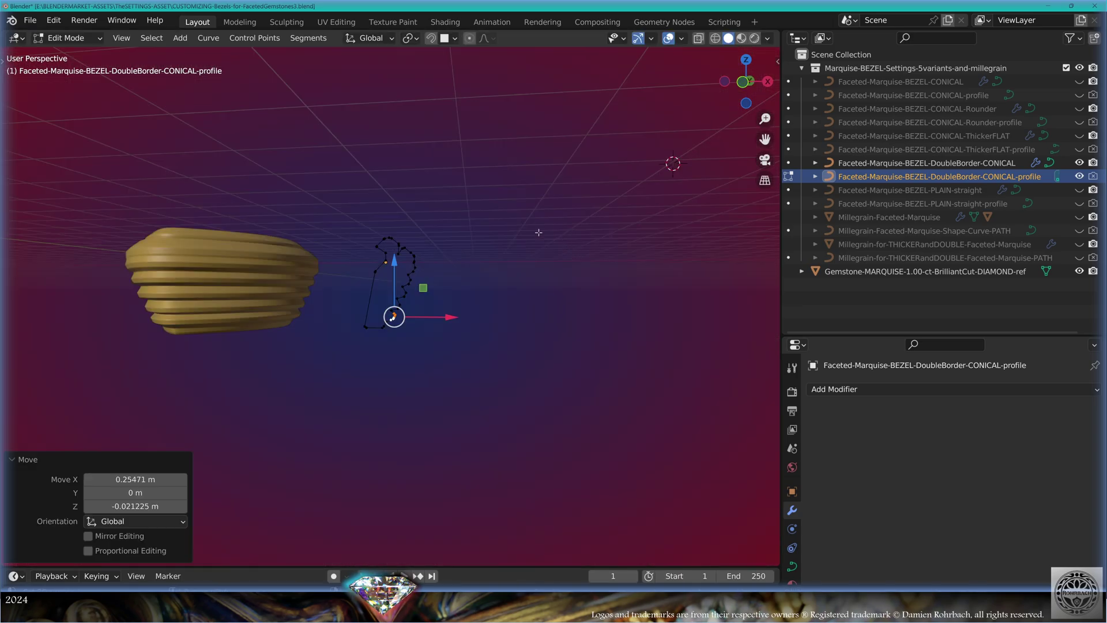
# - Select the protruding points of all the ridges in the front view and align them by scaling to 0 along X
pyautogui.press('KP_1')
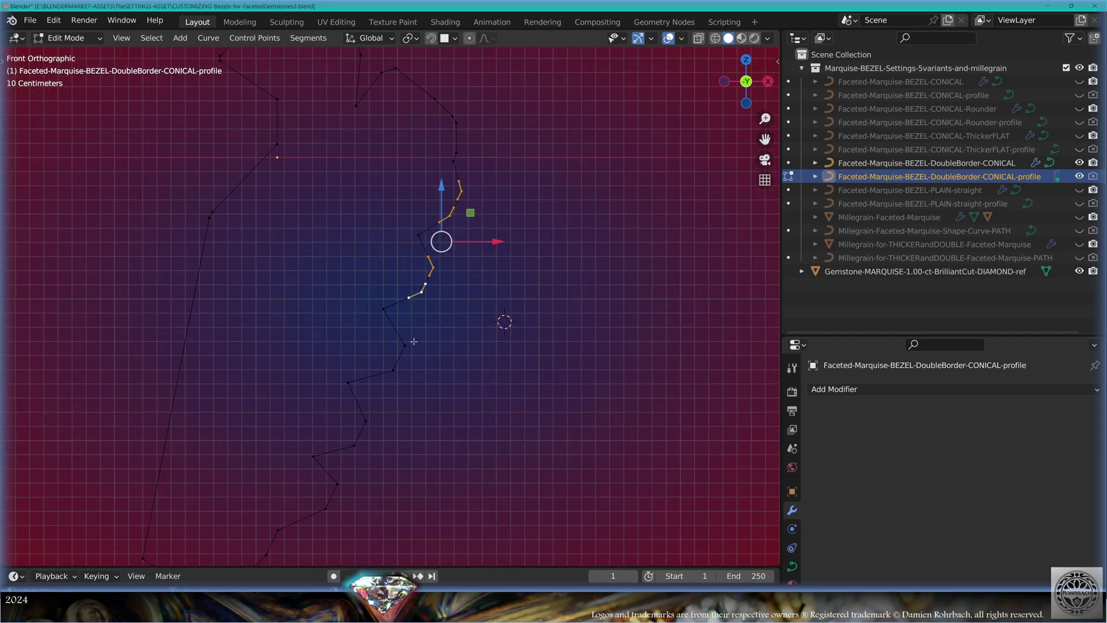
pyautogui.keyDown('shift'); pyautogui.click(404, 346); pyautogui.keyUp('shift')
pyautogui.keyDown('shift'); pyautogui.click(395, 370); pyautogui.keyUp('shift')
pyautogui.keyDown('shift'); pyautogui.click(366, 422); pyautogui.keyUp('shift')
pyautogui.keyDown('shift'); pyautogui.click(357, 445); pyautogui.keyUp('shift')
pyautogui.keyDown('shift'); pyautogui.click(340, 485); pyautogui.keyUp('shift')
pyautogui.keyDown('ctrl'); pyautogui.click(341, 503); pyautogui.keyUp('ctrl')
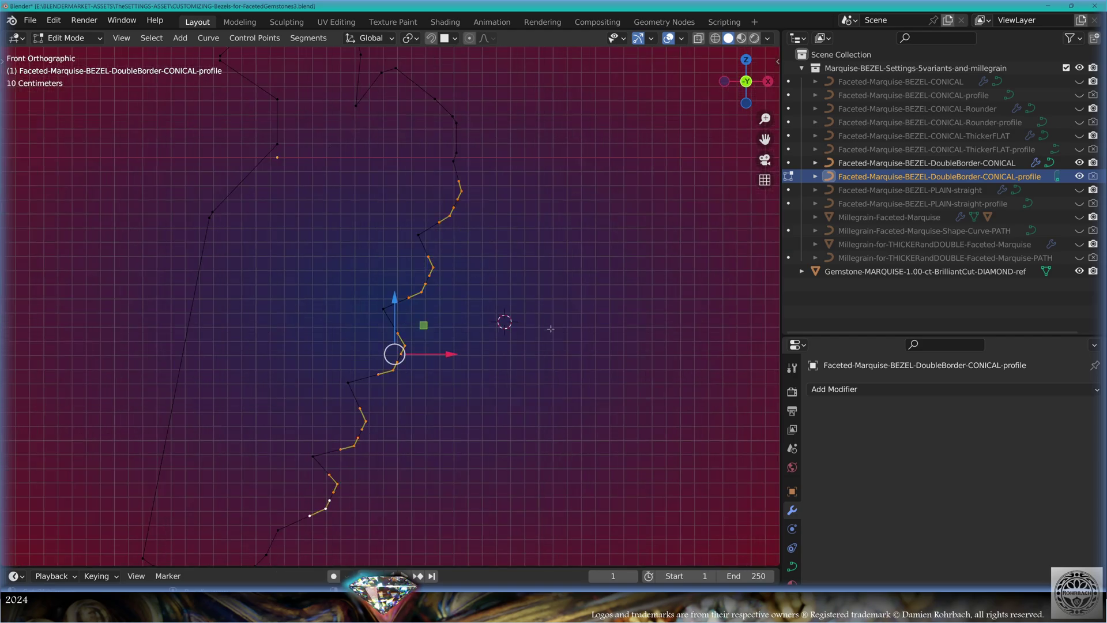
pyautogui.press('s')
pyautogui.press('x')
pyautogui.press('0')
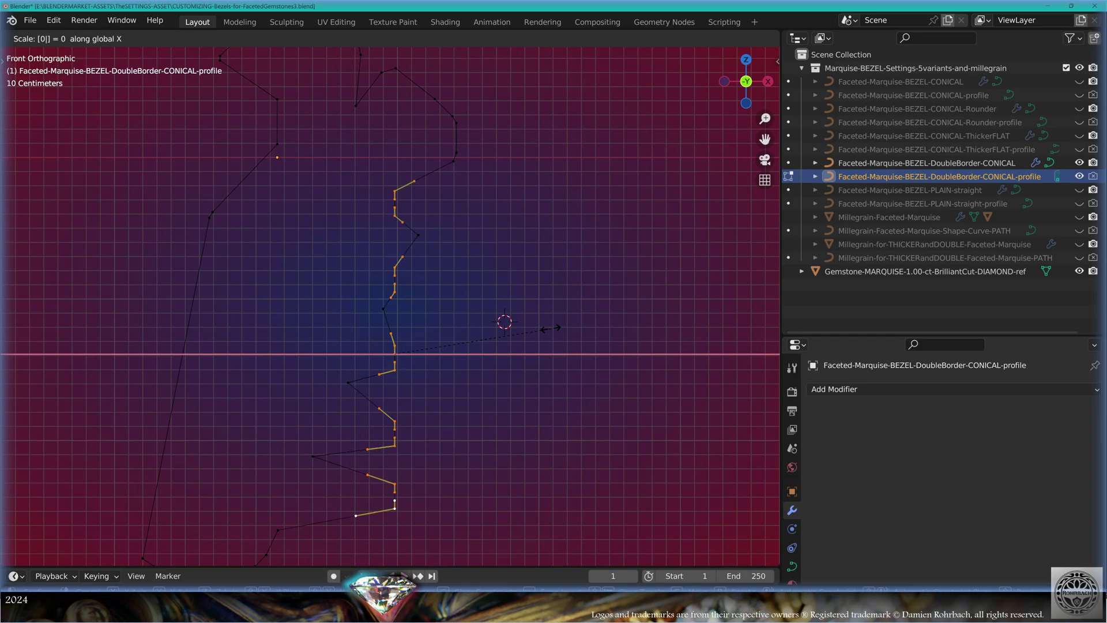
pyautogui.press('Return')
# - Shear the selected ridge points by an offset of about 0.432 to follow the conical slant, and finish editing the profile
pyautogui.press('t')
pyautogui.click(18, 387)
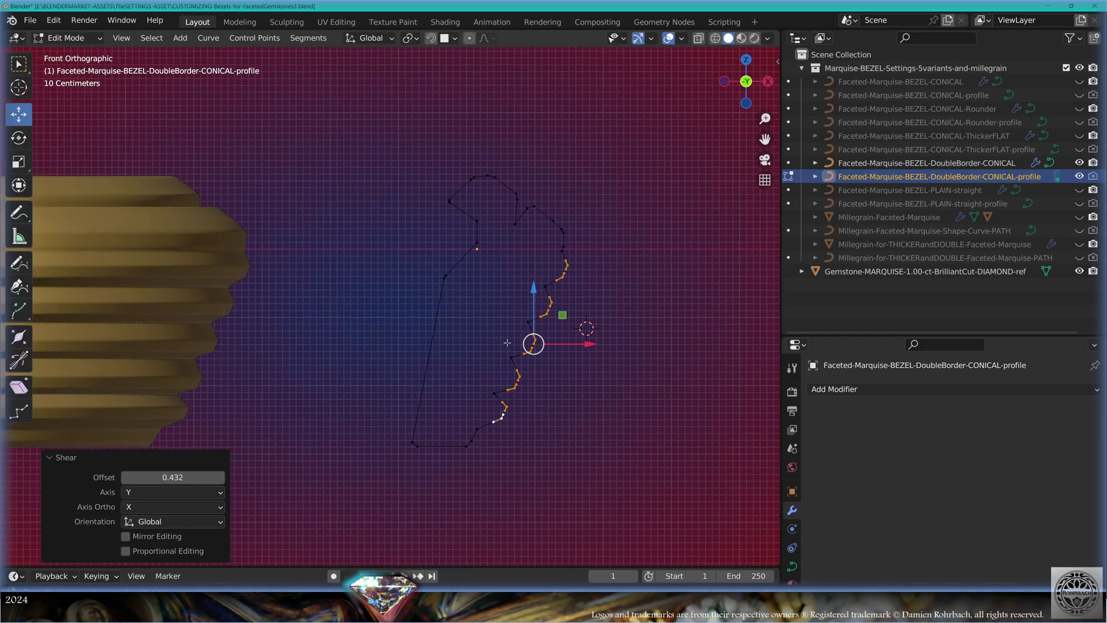
pyautogui.keyDown('shift'); pyautogui.moveTo(478, 362); pyautogui.dragTo(505, 366, button='middle'); pyautogui.keyUp('shift')
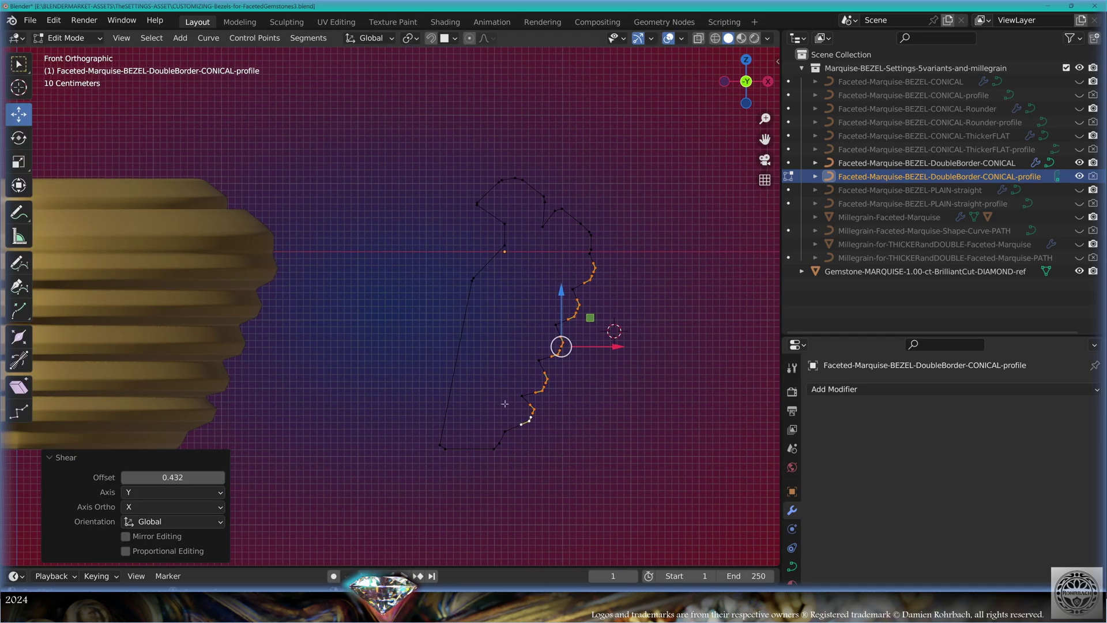
pyautogui.press('Tab')
pyautogui.scroll(-3, 498, 351)
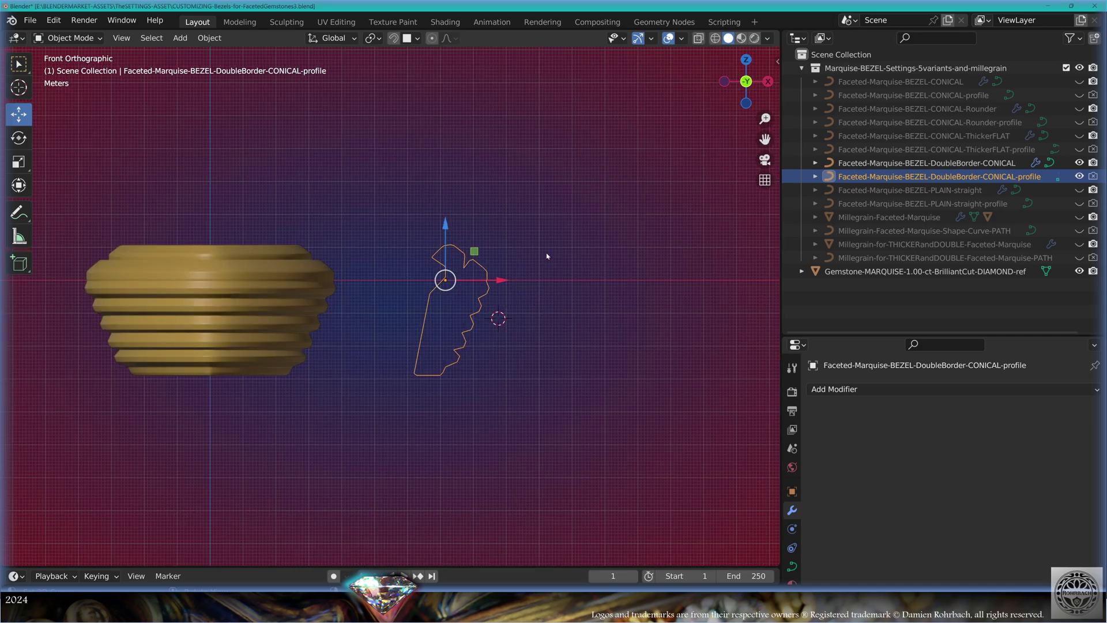
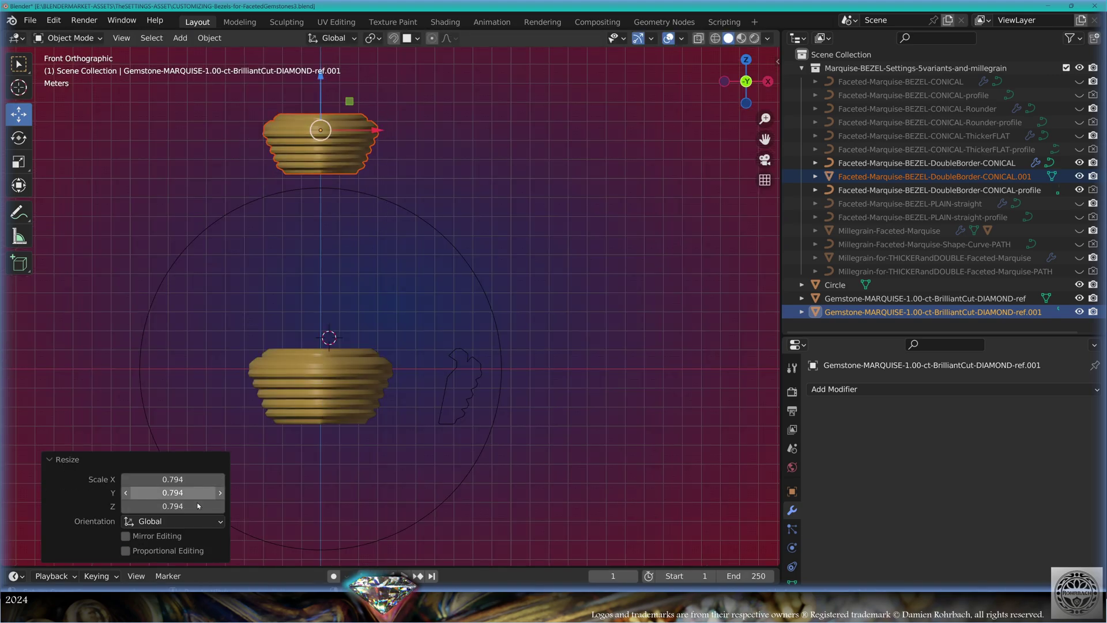
# - Scale the duplicated bezel and gemstone to 0.5 on all axes and lower them onto the top of the circle
pyautogui.moveTo(197, 506); pyautogui.dragTo(173, 479)
pyautogui.write('.5')
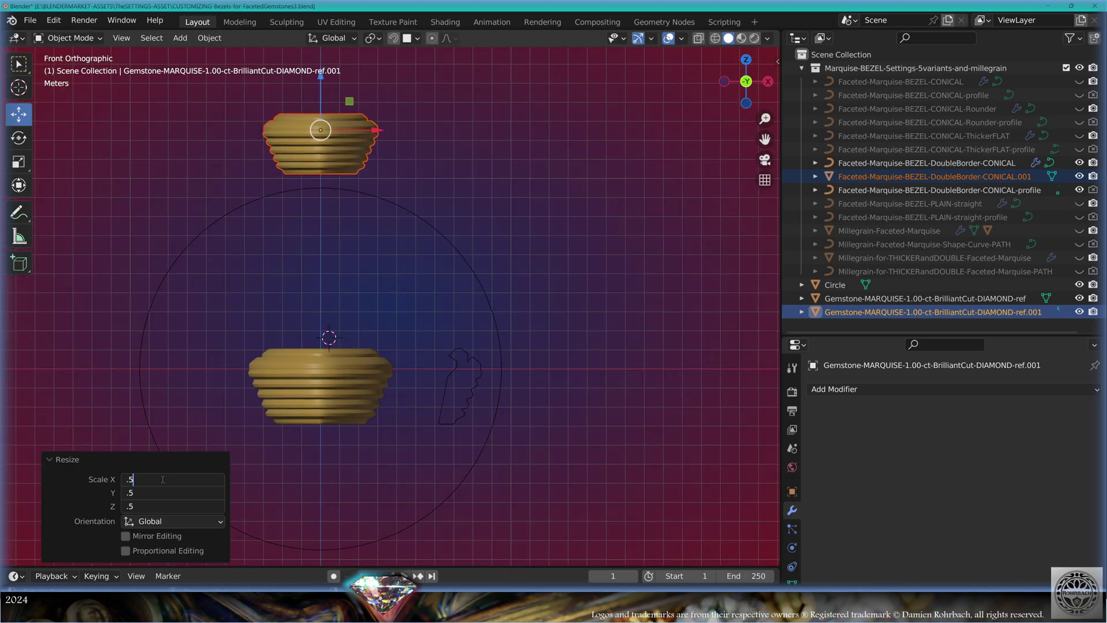
pyautogui.press('Return')
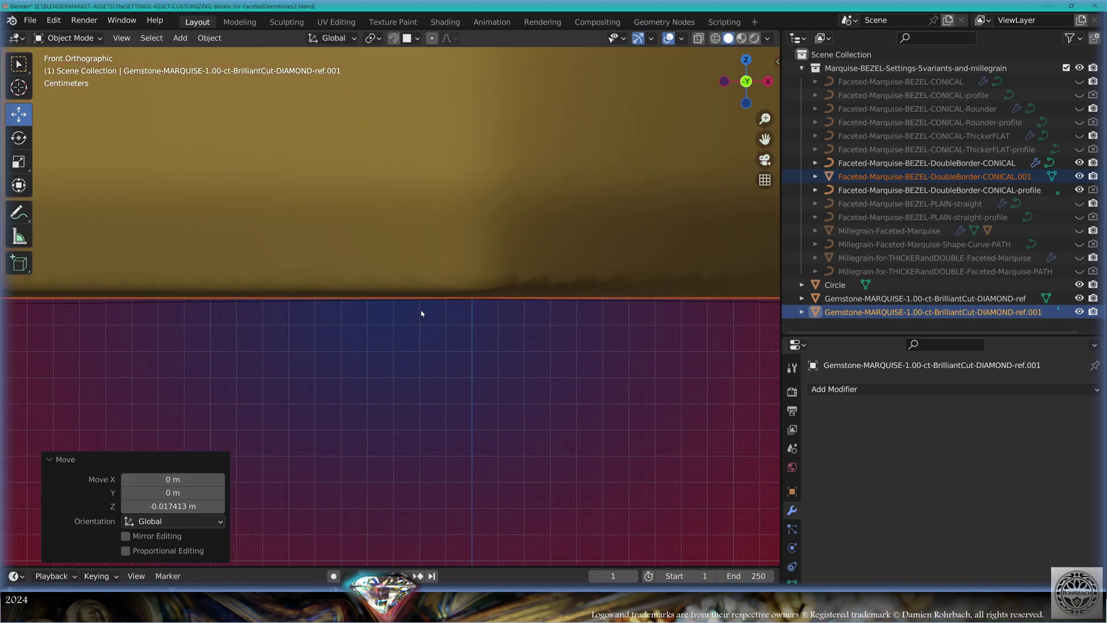
pyautogui.scroll(-15, 421, 313)
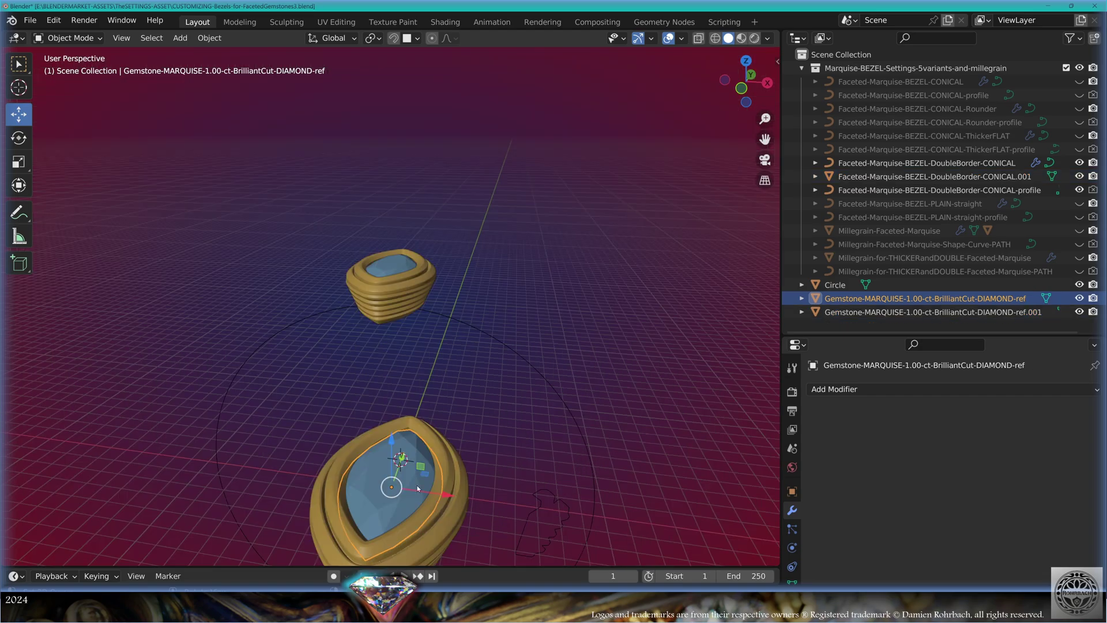
# - Hide the original marquise gemstone, the double-border bezel and its profile curve
pyautogui.press('h')
pyautogui.click(439, 466)
pyautogui.press('h')
pyautogui.keyDown('shift'); pyautogui.moveTo(502, 485); pyautogui.dragTo(517, 429, button='middle'); pyautogui.keyUp('shift')
# - Add a Plain Axes empty and clear its location to place it at the world origin
pyautogui.click(180, 37)
pyautogui.moveTo(199, 185)
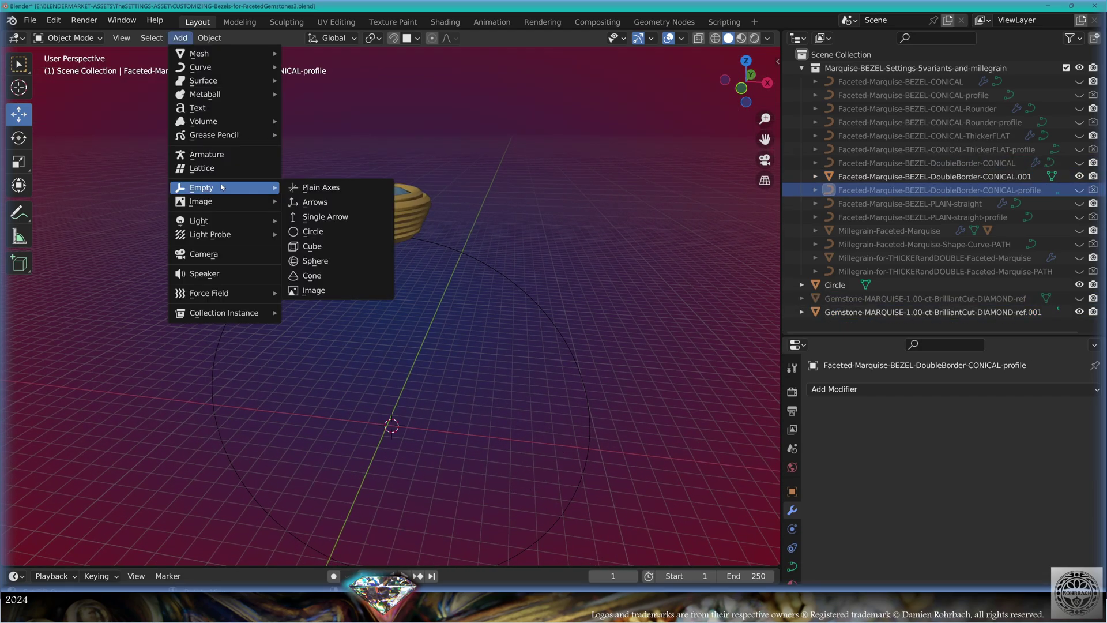
pyautogui.click(320, 186)
pyautogui.press('n')
pyautogui.hotkey('alt', 'g')
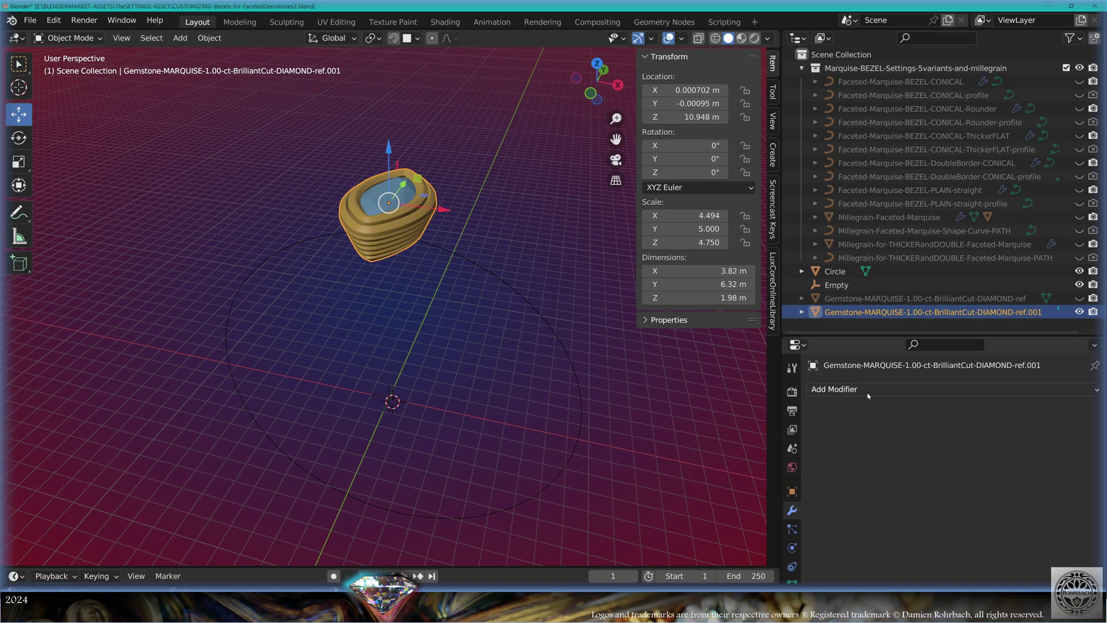
# - Add an Array modifier to the joined bezel and gemstone, using only Object Offset from Empty, and apply all transforms
pyautogui.click(867, 390)
pyautogui.click(830, 112)
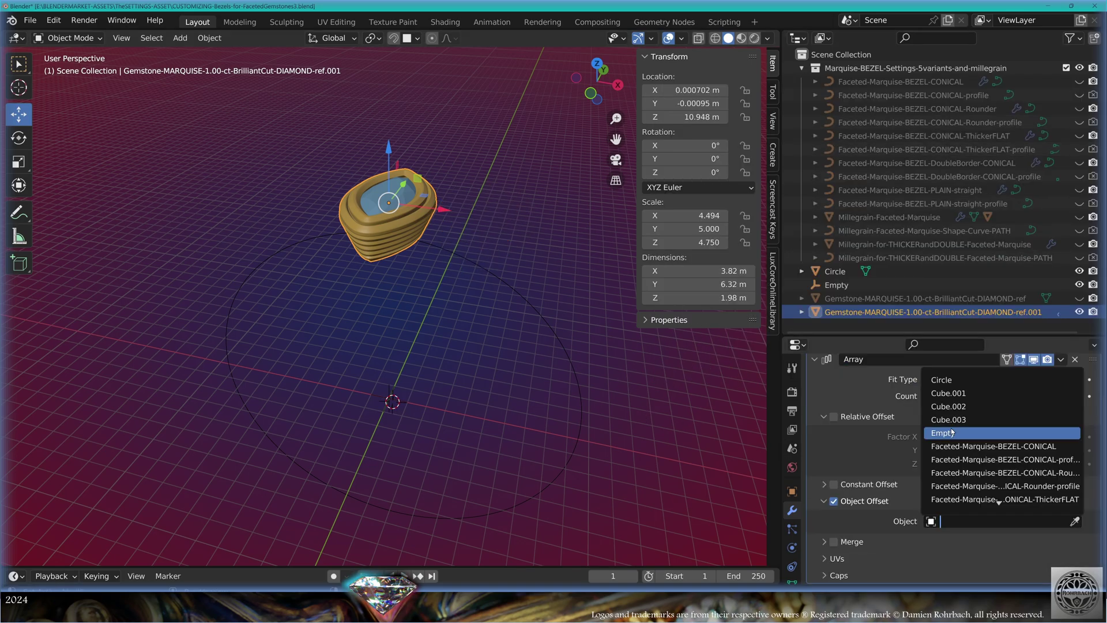
pyautogui.click(951, 432)
pyautogui.hotkey('ctrl', 'a')
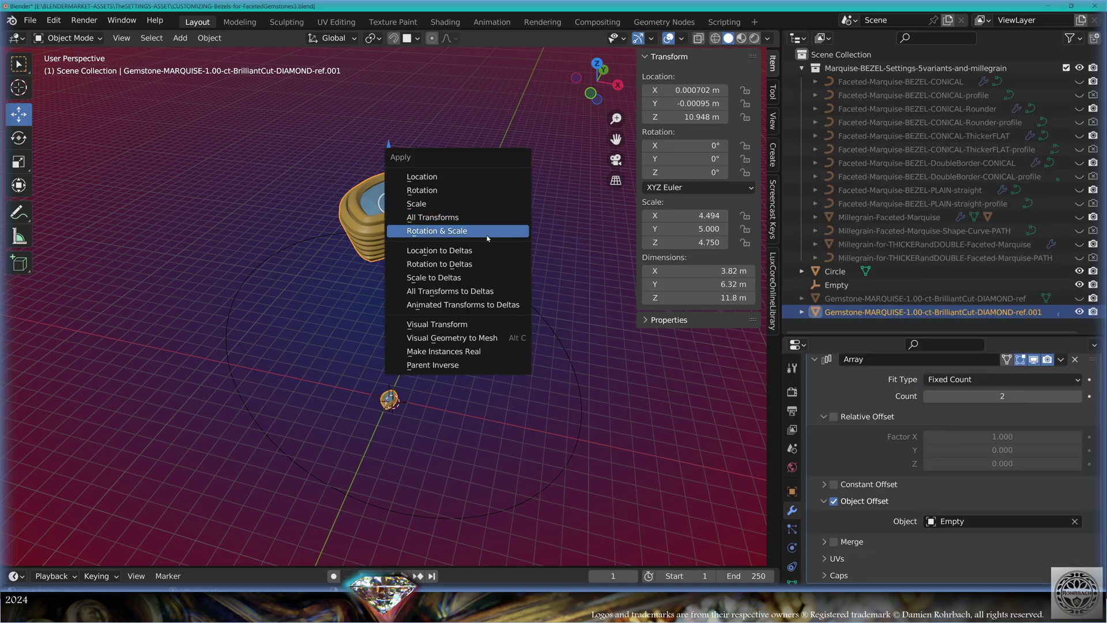
pyautogui.click(489, 216)
# - Rotate the Empty 20° about Y and set the Array count to 360/20 to complete the bezel ring
pyautogui.click(836, 285)
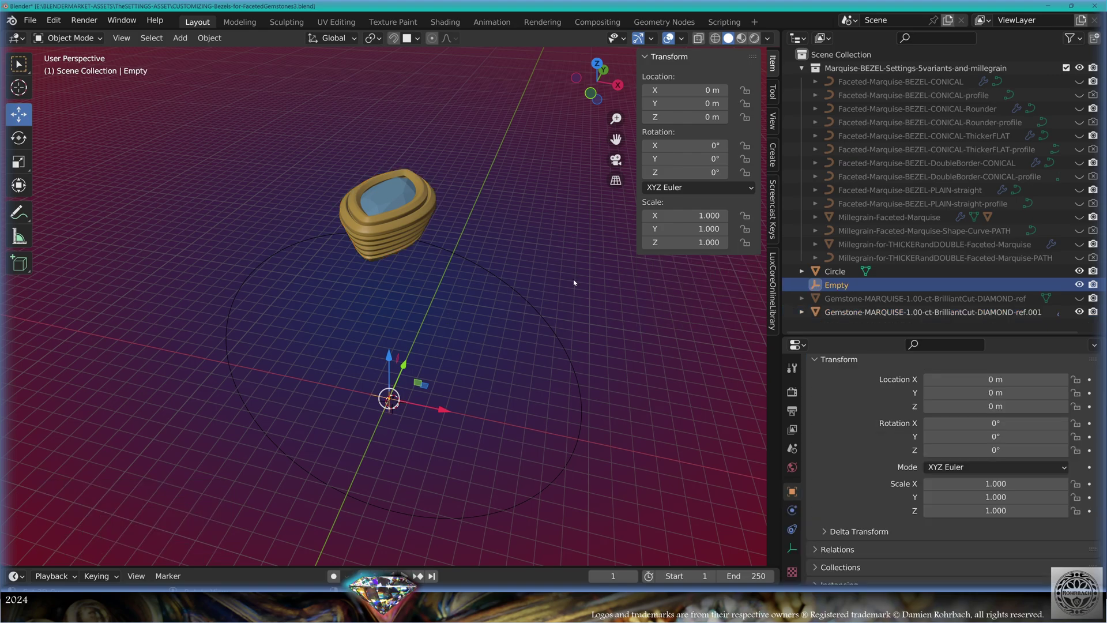
pyautogui.moveTo(686, 158); pyautogui.dragTo(796, 158)
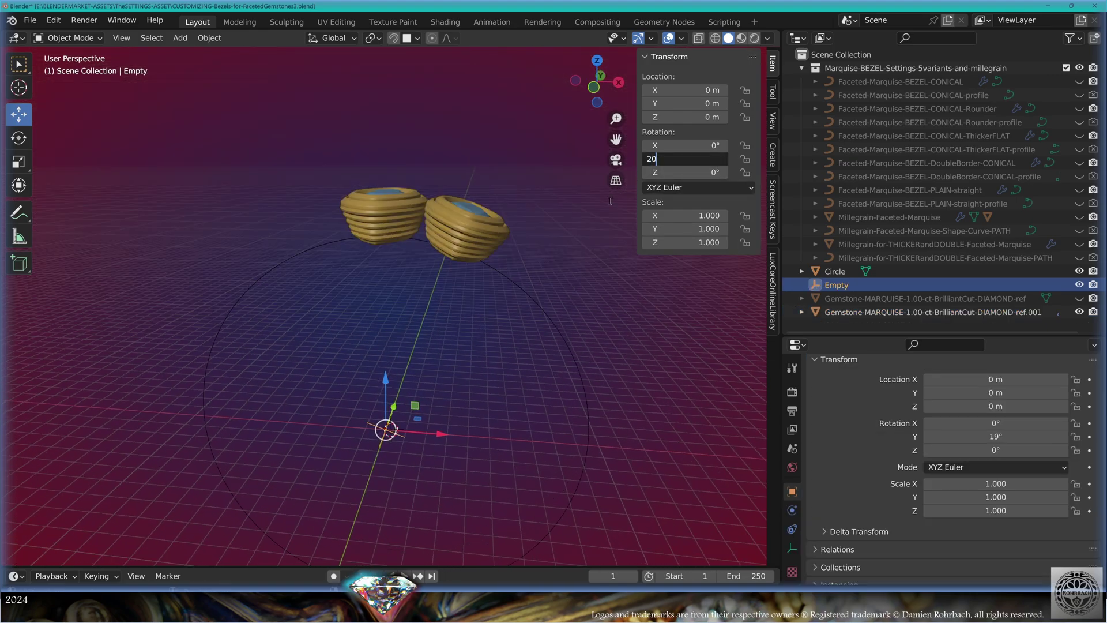
pyautogui.press('Return')
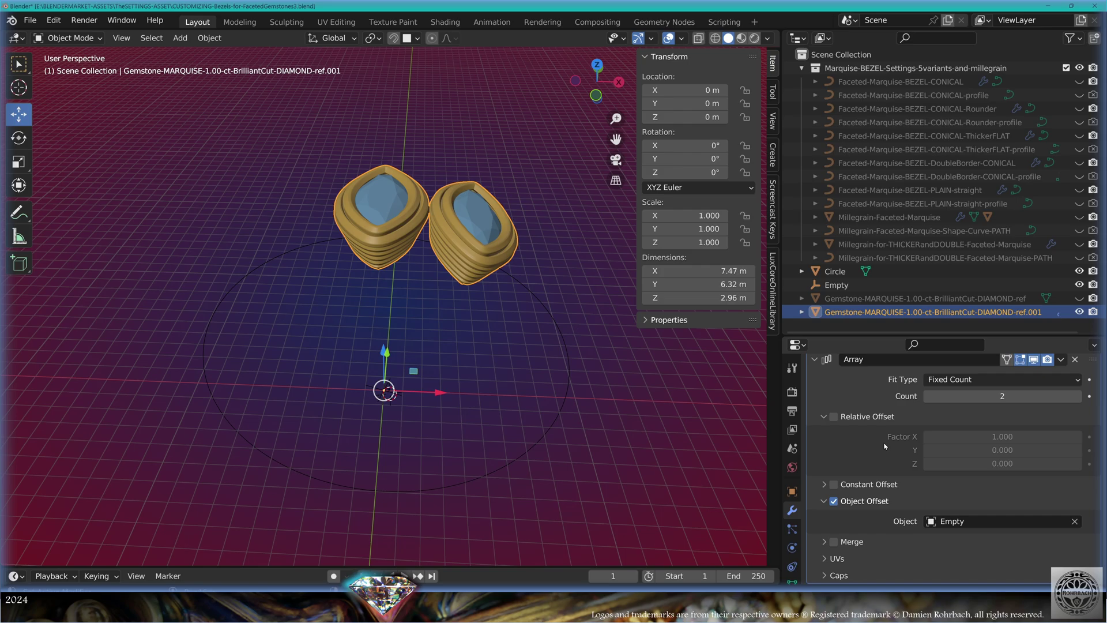
pyautogui.click(982, 396)
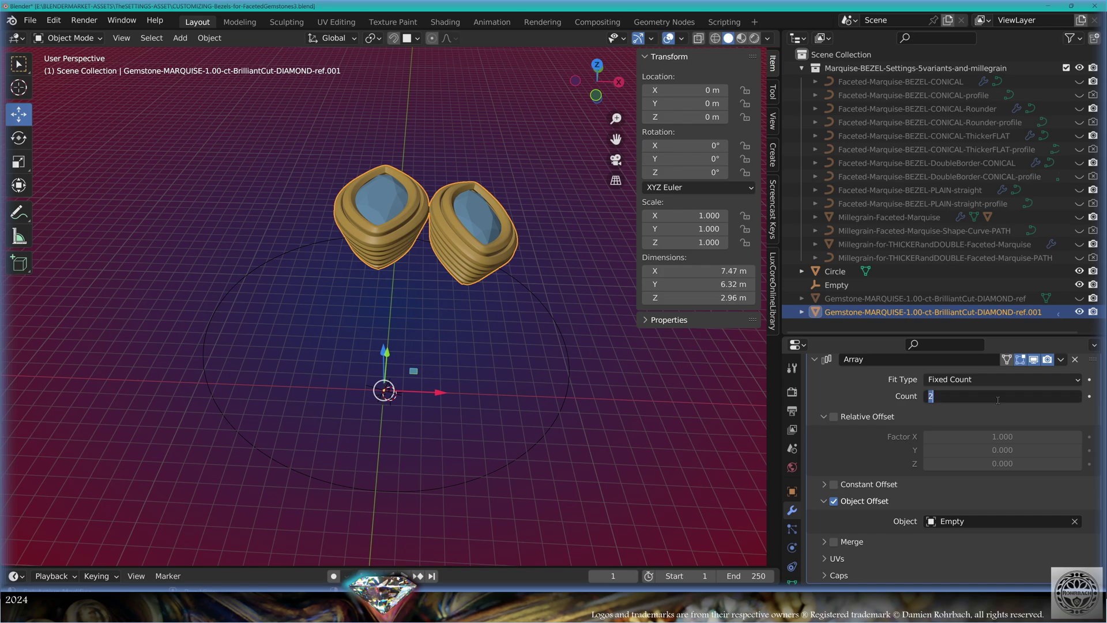
pyautogui.write('360/20')
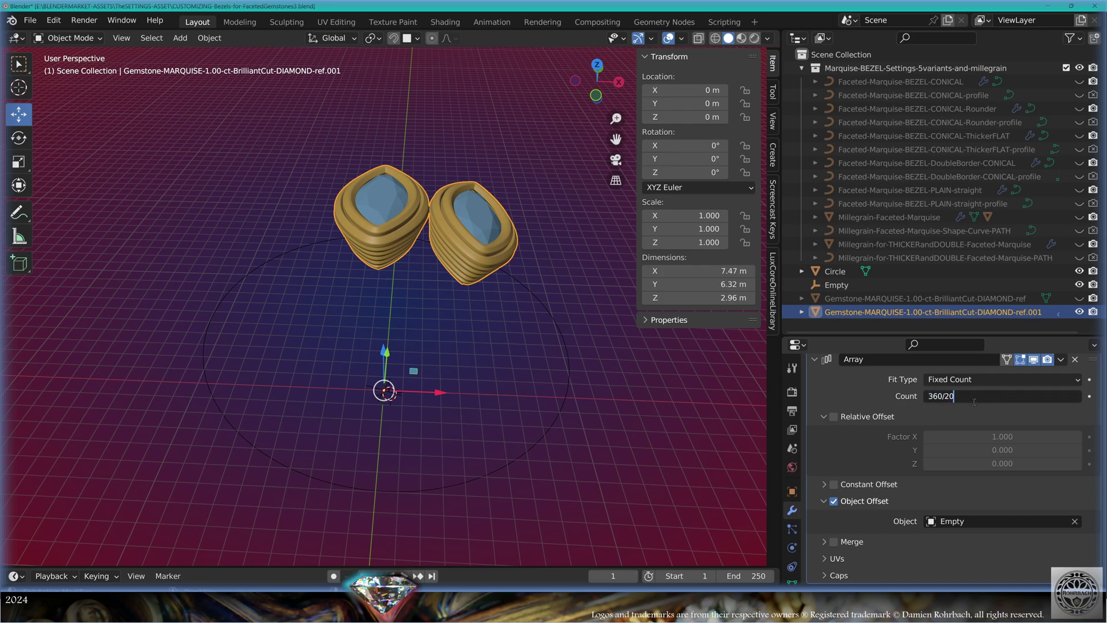
pyautogui.press('Return')
pyautogui.moveTo(635, 416); pyautogui.dragTo(487, 310, button='middle')
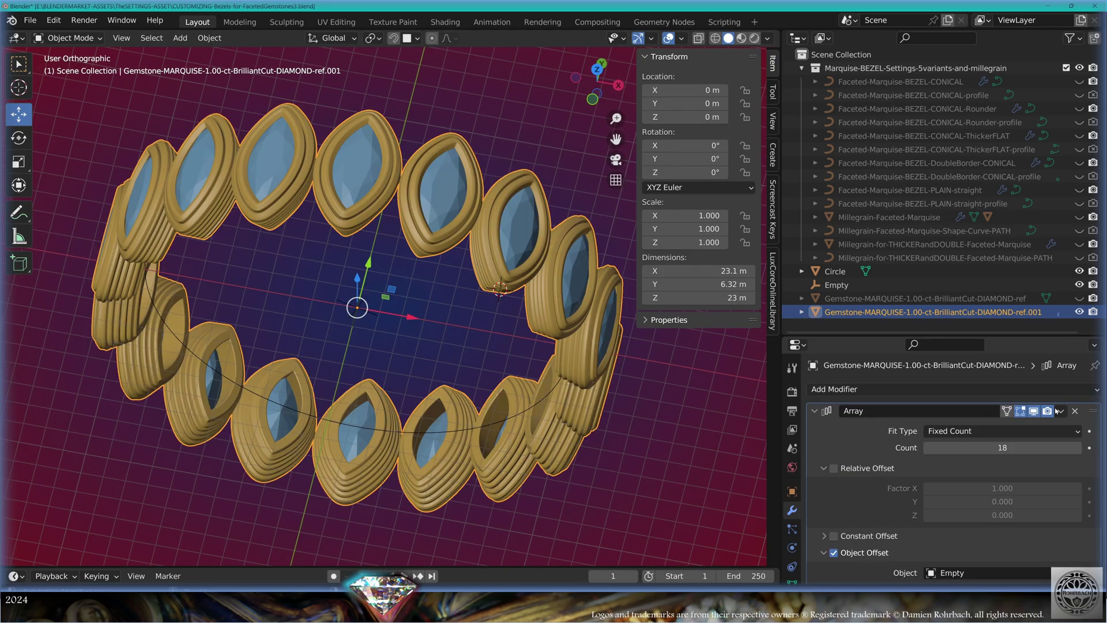
# - Apply the Array modifier and rotate the bezel ring by -10° in the front view
pyautogui.click(1060, 411)
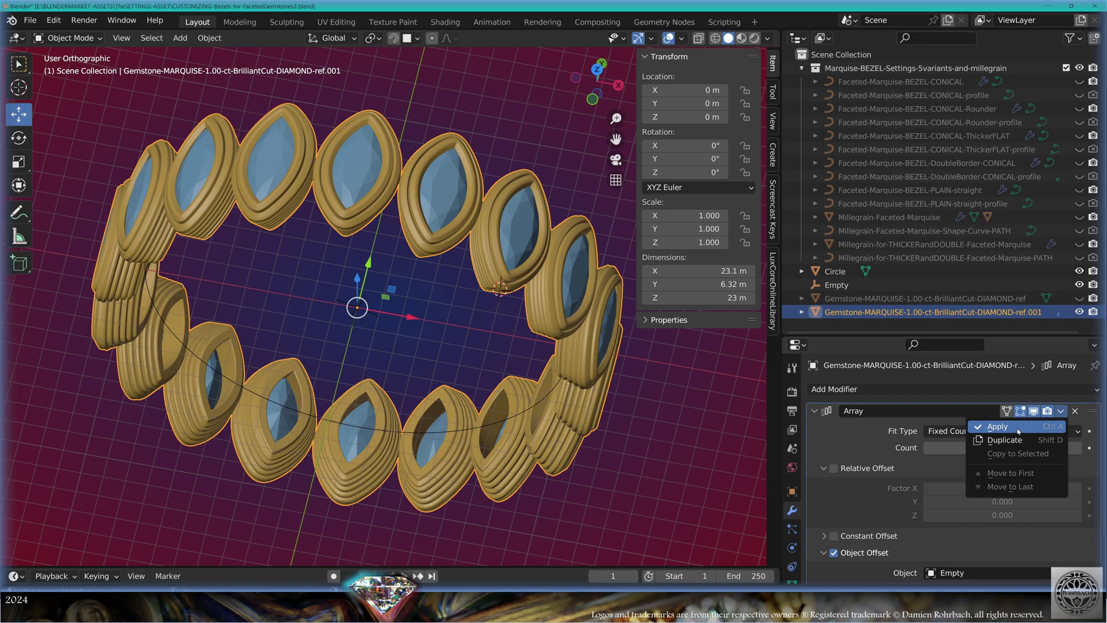
pyautogui.click(1018, 427)
pyautogui.press('KP_1')
pyautogui.write('r-10')
pyautogui.press('Return')
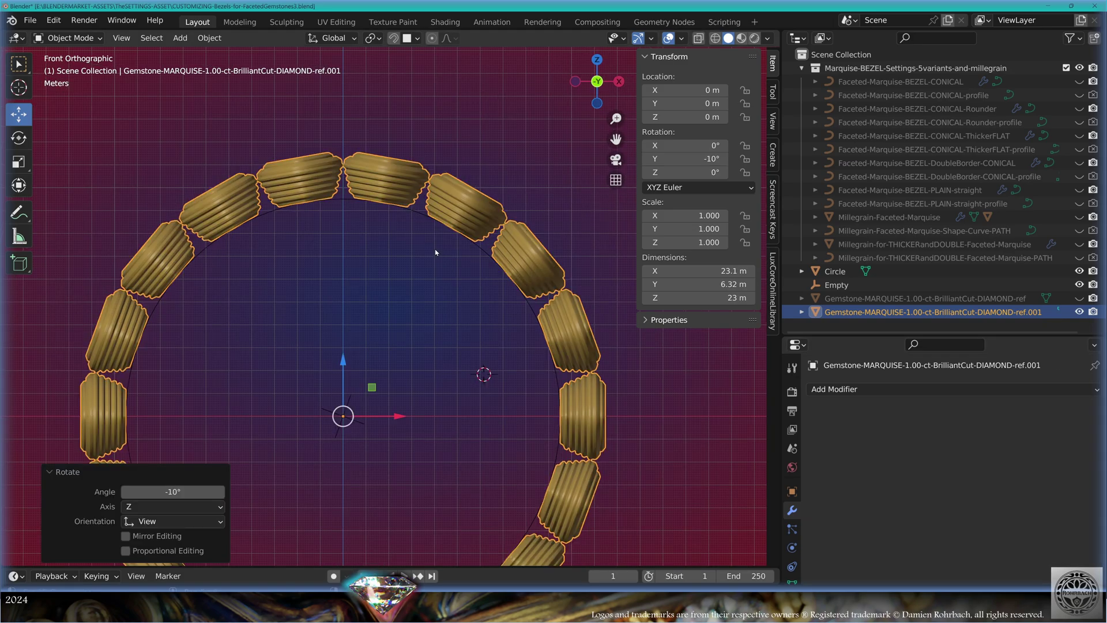
# - Add a UV sphere between the two uppermost bezels and assign it the Gold material
pyautogui.click(180, 38)
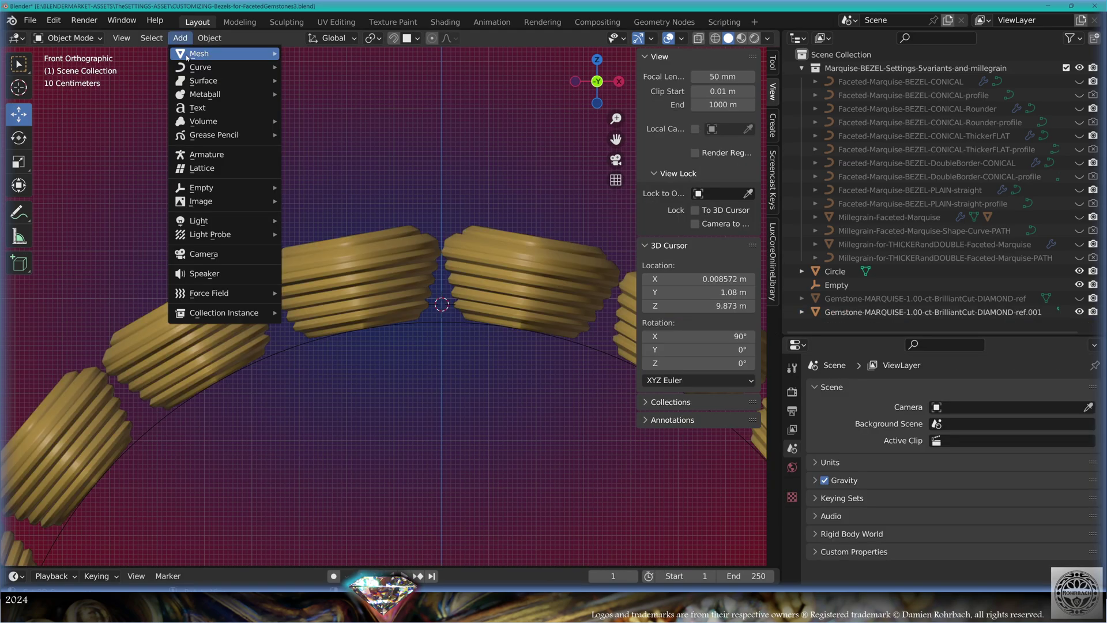
pyautogui.moveTo(225, 53)
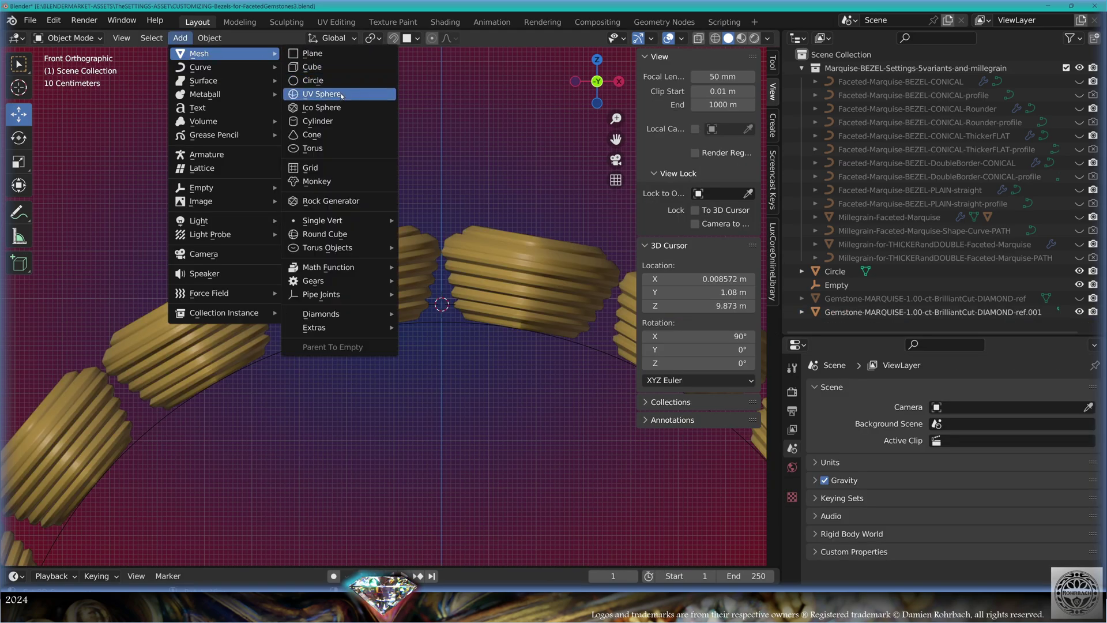
pyautogui.click(322, 93)
pyautogui.click(792, 542)
pyautogui.click(815, 446)
pyautogui.click(842, 361)
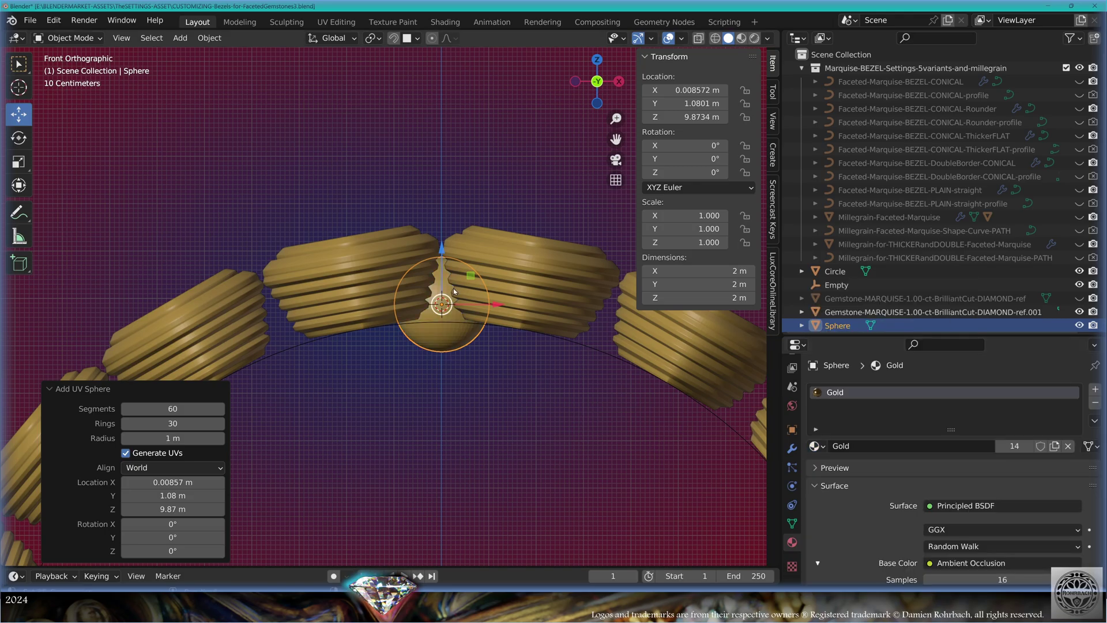
# - Shade the sphere smooth, centre it at X 0 and move it about -3.43 m along Y to the bezels' front edge
pyautogui.moveTo(454, 292); pyautogui.dragTo(415, 300, button='middle')
pyautogui.click(209, 38)
pyautogui.click(240, 337)
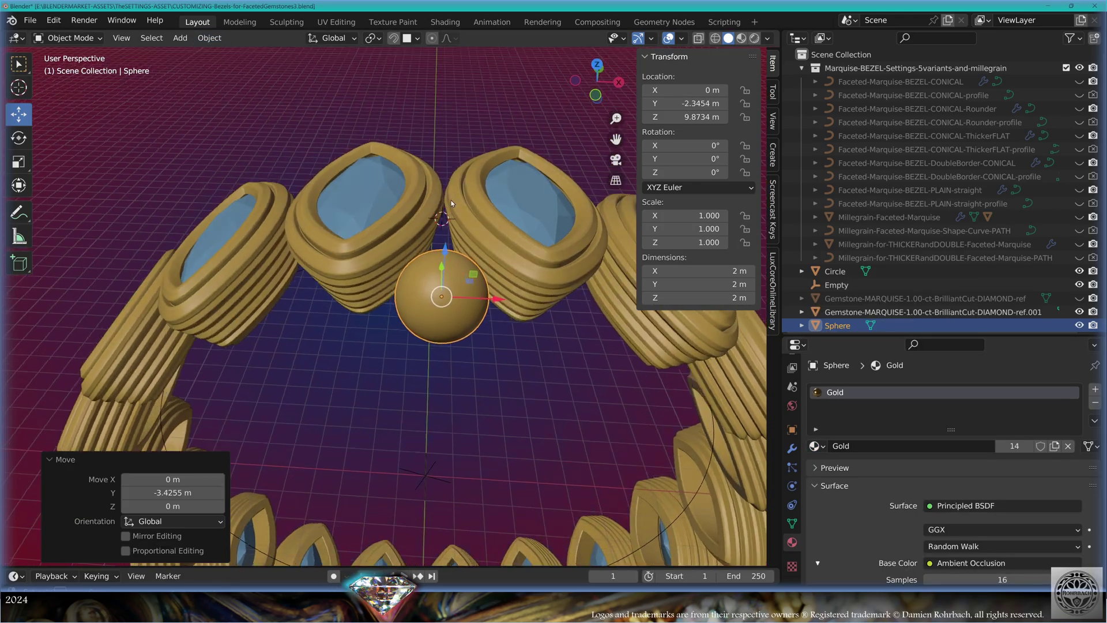
pyautogui.moveTo(455, 294); pyautogui.dragTo(544, 229, button='middle')
pyautogui.scroll(5, 461, 310)
pyautogui.scroll(-2, 476, 314)
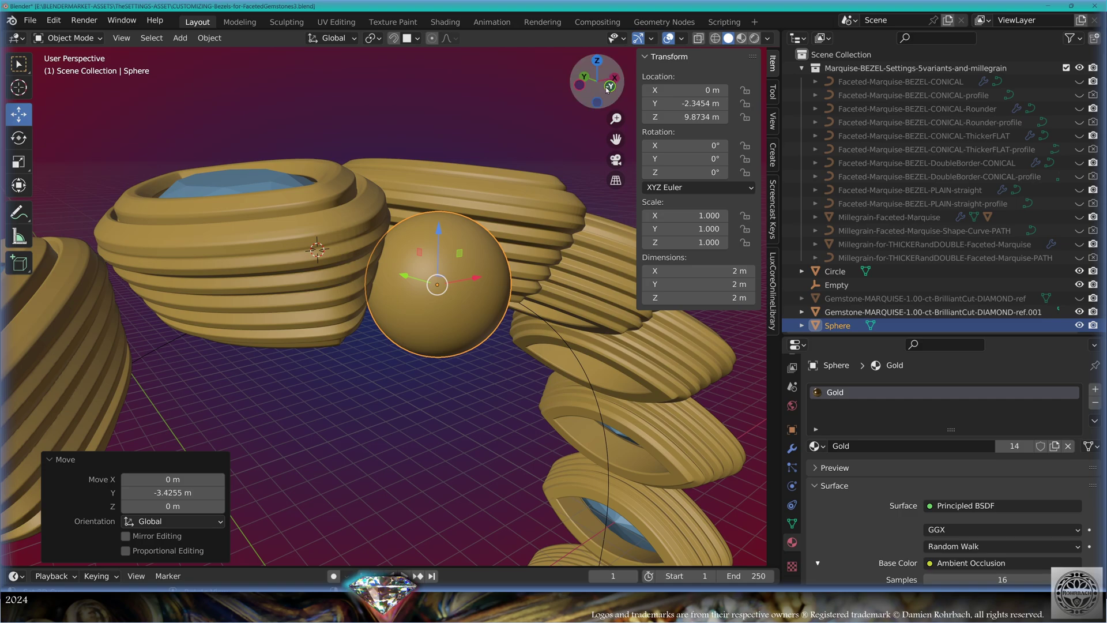
# - Fill the Circle with a face, move it about -15 m along Y and extrude it into a cylinder through the ring
pyautogui.click(608, 89)
pyautogui.click(359, 380)
pyautogui.scroll(-9, 404, 379)
pyautogui.moveTo(473, 366); pyautogui.dragTo(437, 382, button='middle')
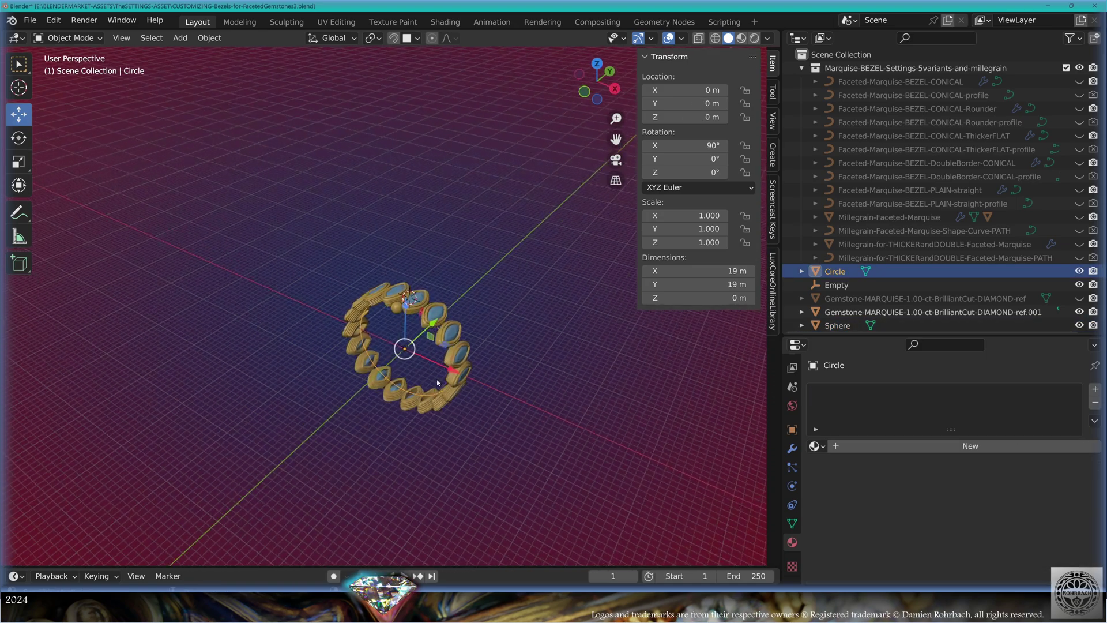
pyautogui.scroll(3, 437, 382)
pyautogui.press('Tab')
pyautogui.press('f')
pyautogui.moveTo(445, 353); pyautogui.dragTo(334, 431)
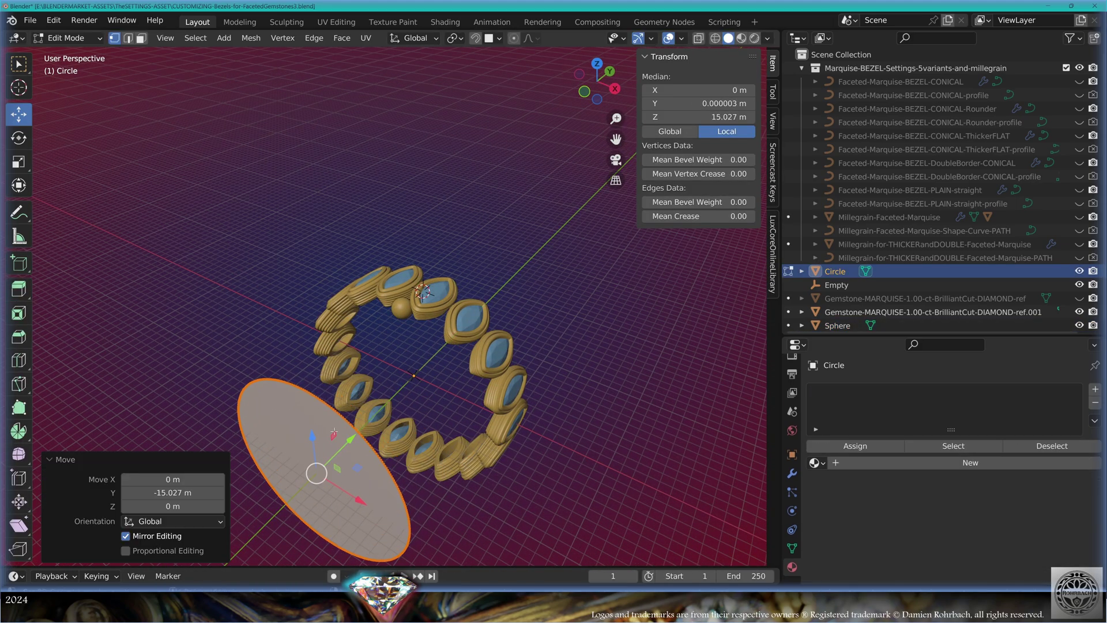
pyautogui.press('e')
pyautogui.click(553, 292)
pyautogui.press('a')
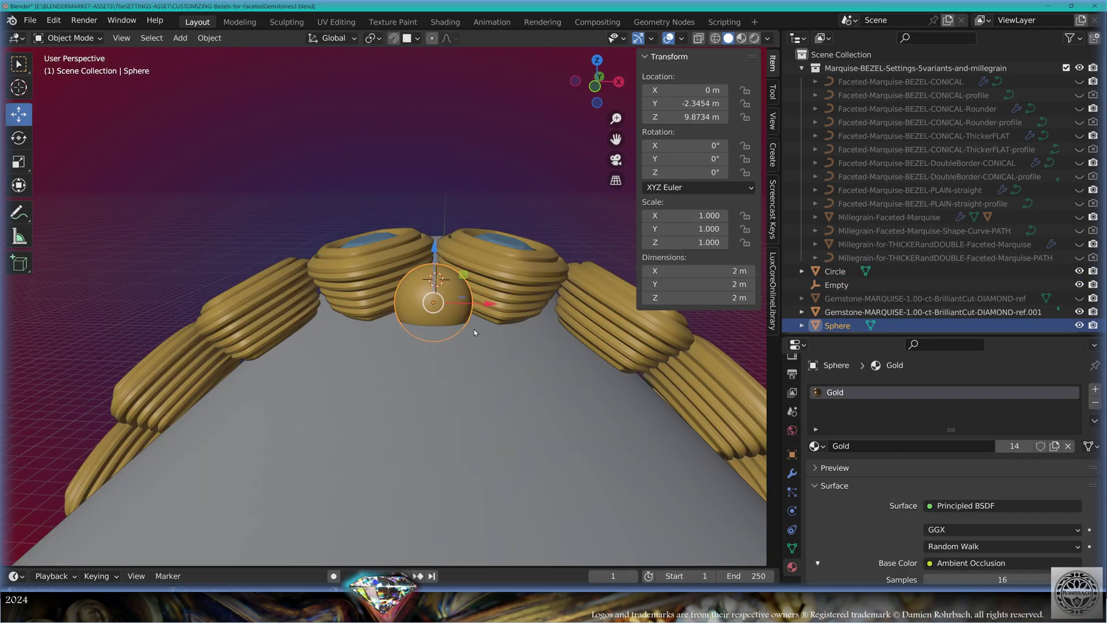
# - Extrude the gold sphere's whole mesh in place and scale the copy to about 0.634 to form an inner shell
pyautogui.click(791, 473)
pyautogui.press('Tab')
pyautogui.press('KP_1')
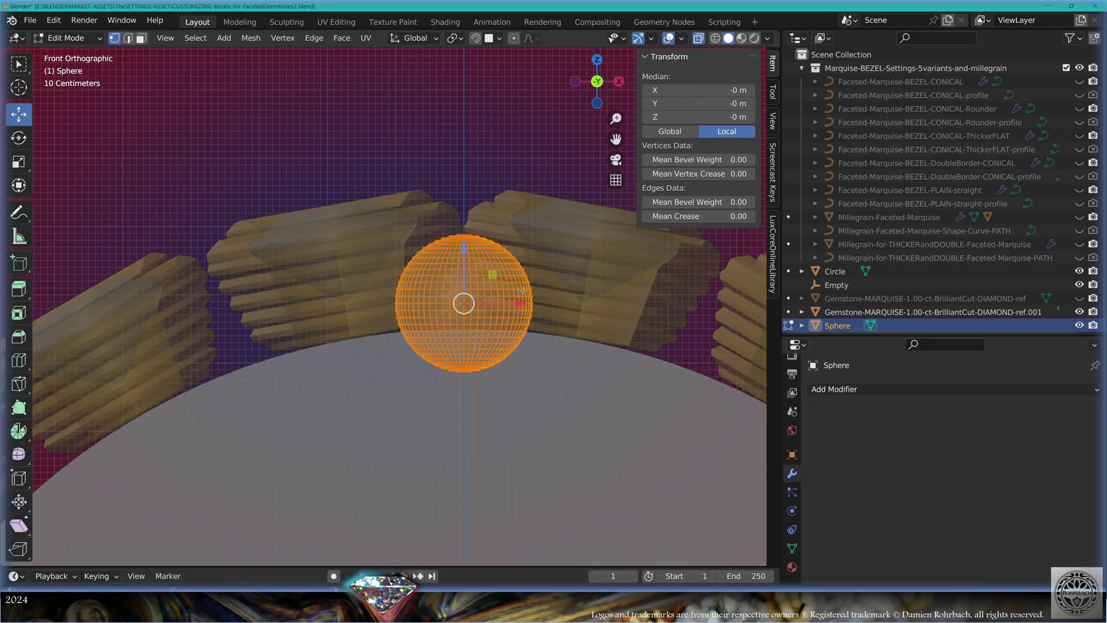
pyautogui.press('KP_Decimal')
pyautogui.scroll(5, 431, 313)
pyautogui.press('e')
pyautogui.press('Escape')
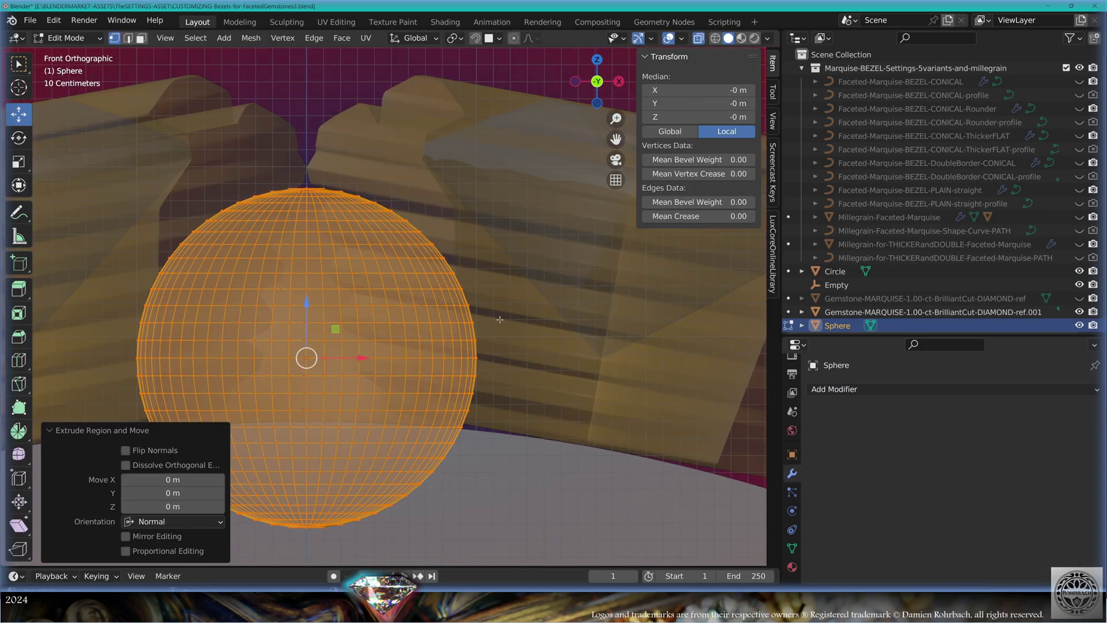
pyautogui.press('s')
pyautogui.click(490, 348)
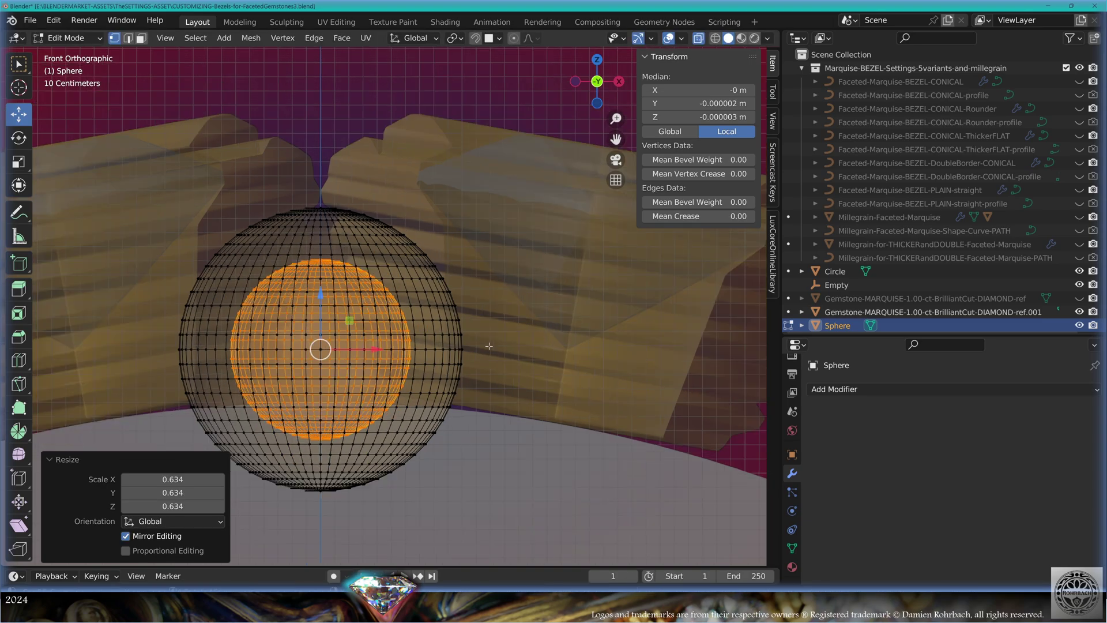
pyautogui.scroll(-4, 494, 348)
pyautogui.press('Tab')
pyautogui.moveTo(537, 296); pyautogui.dragTo(494, 344, button='middle')
pyautogui.hotkey('alt', 'z')
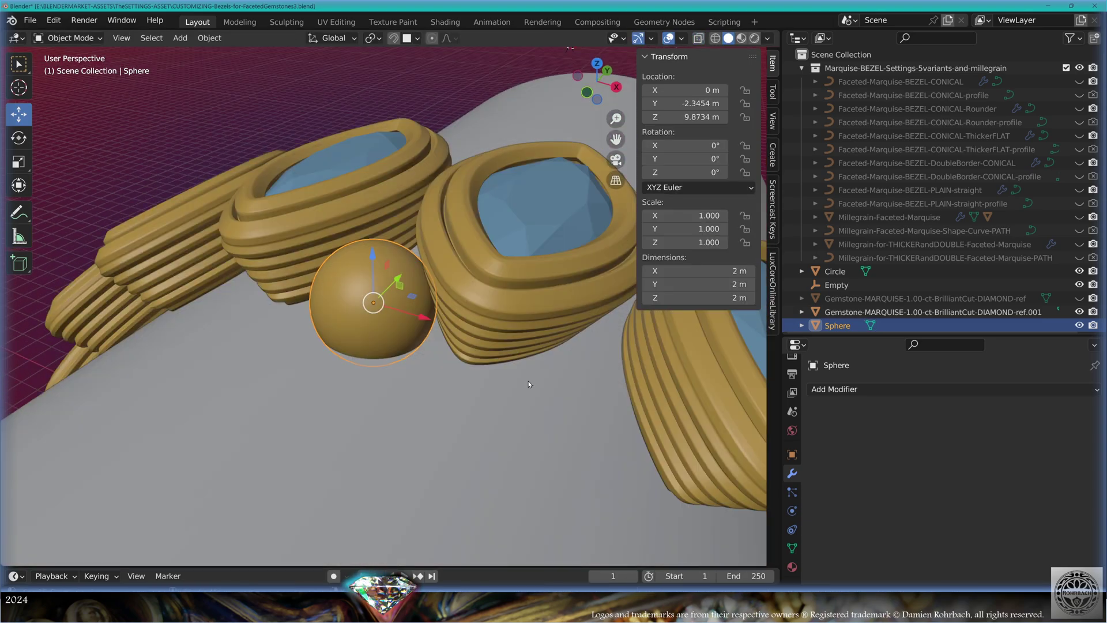
# - Give the sphere a Difference Boolean using the Circle cylinder with the Fast solver, and hide the cylinder
pyautogui.click(831, 389)
pyautogui.click(834, 138)
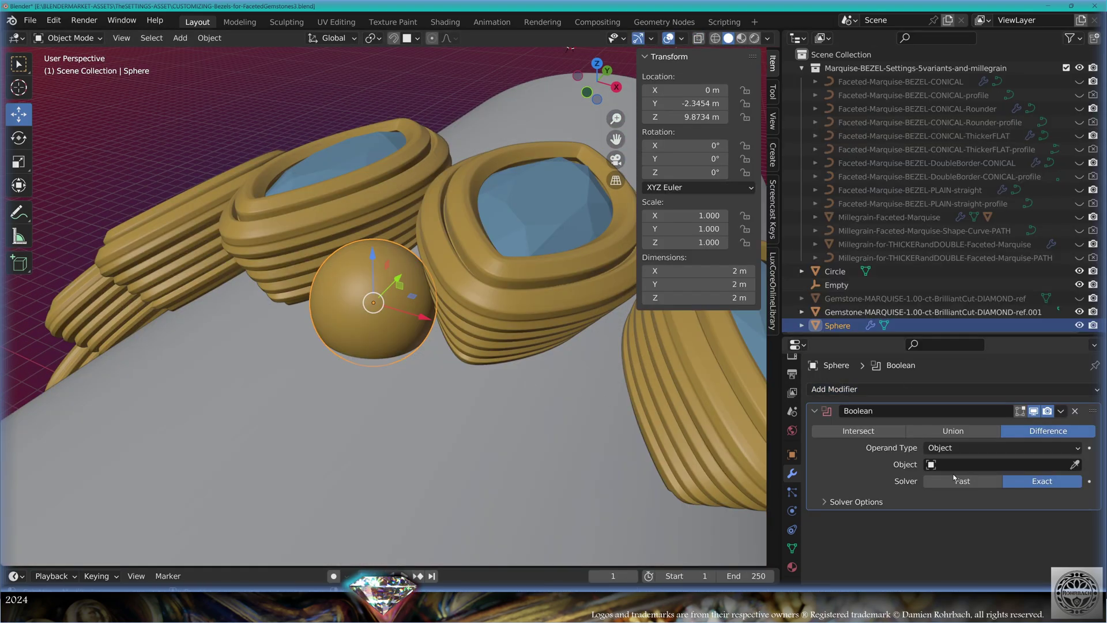
pyautogui.click(437, 465)
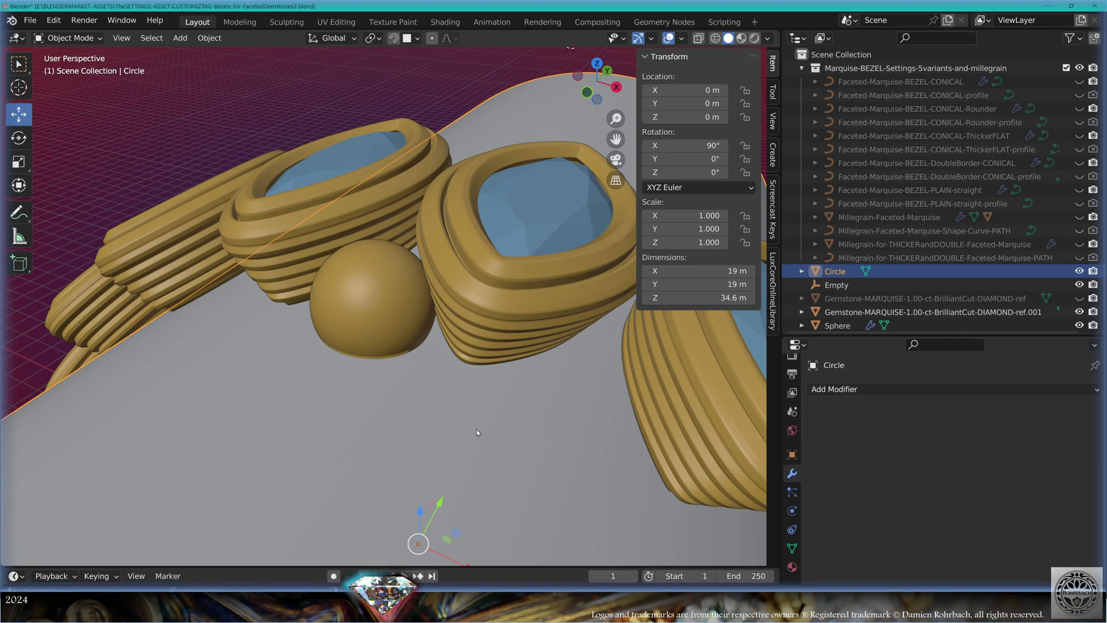
pyautogui.press('h')
pyautogui.moveTo(476, 427); pyautogui.dragTo(411, 340, button='middle')
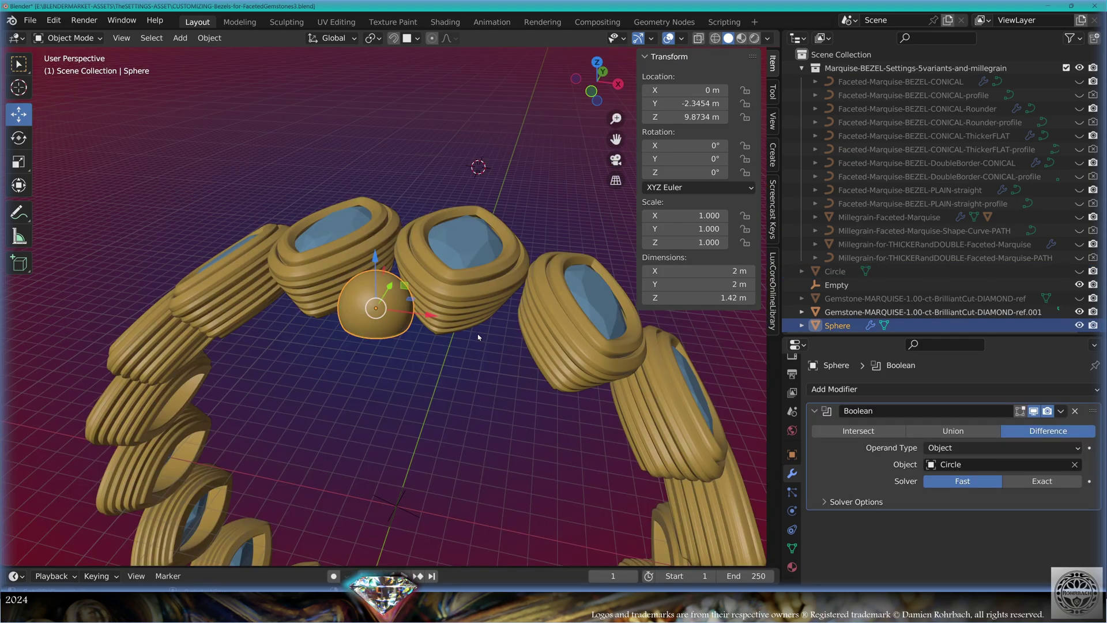
# - Convert the trimmed sphere to a mesh and apply all its transforms
pyautogui.hotkey('alt', 'c')
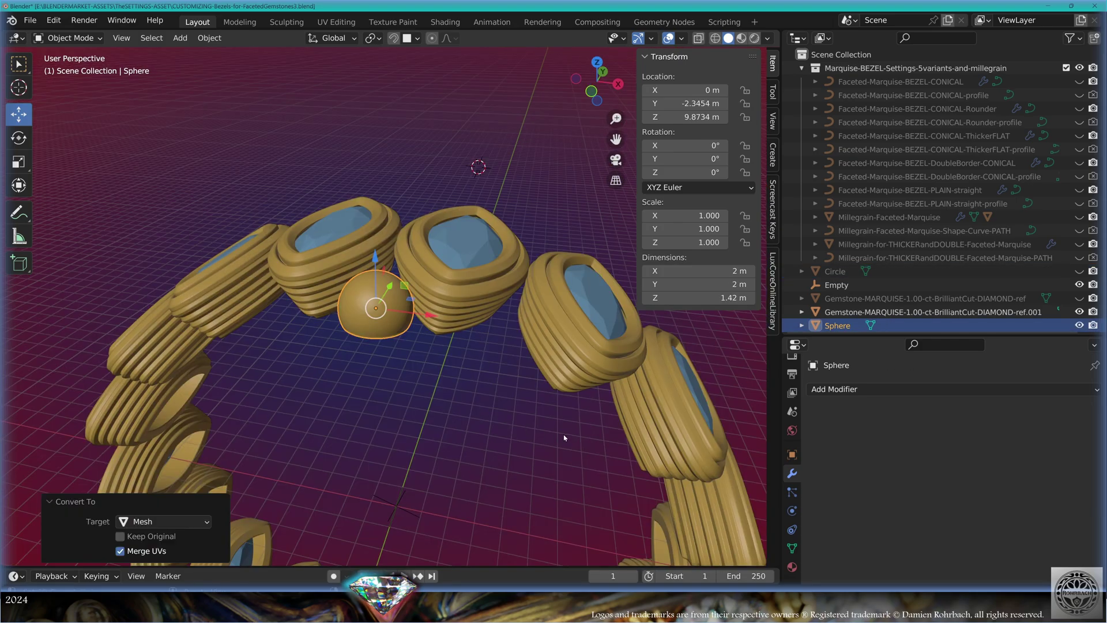
pyautogui.hotkey('ctrl', 'a')
pyautogui.click(564, 434)
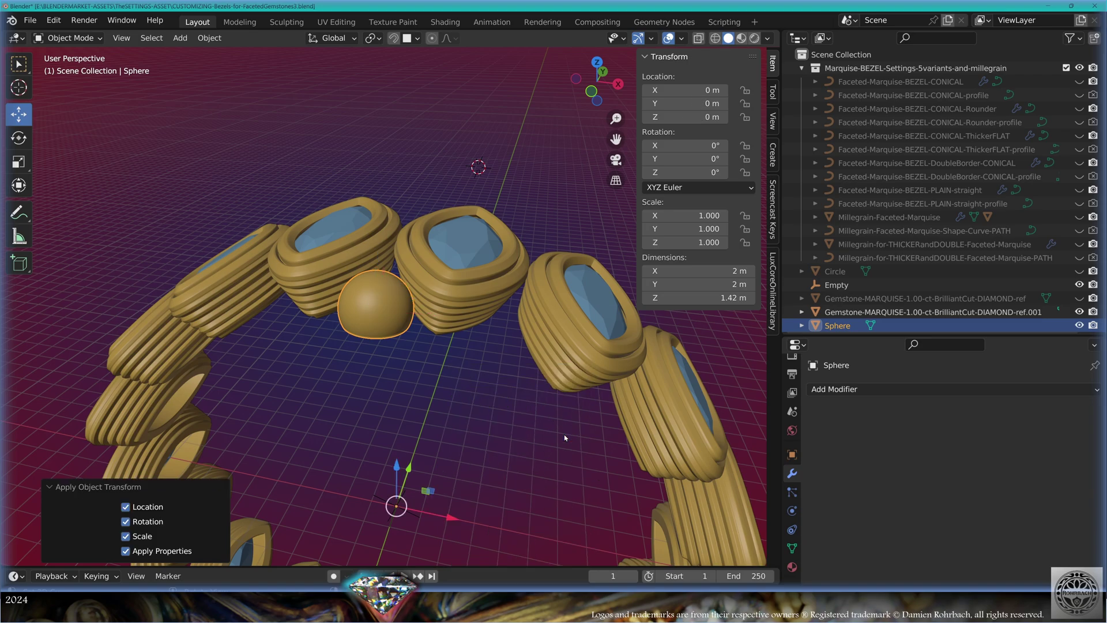
# - Array the sphere around the ring with a count of 20, using the Empty as object offset instead of relative offset
pyautogui.scroll(-5, 564, 434)
pyautogui.click(859, 389)
pyautogui.click(823, 113)
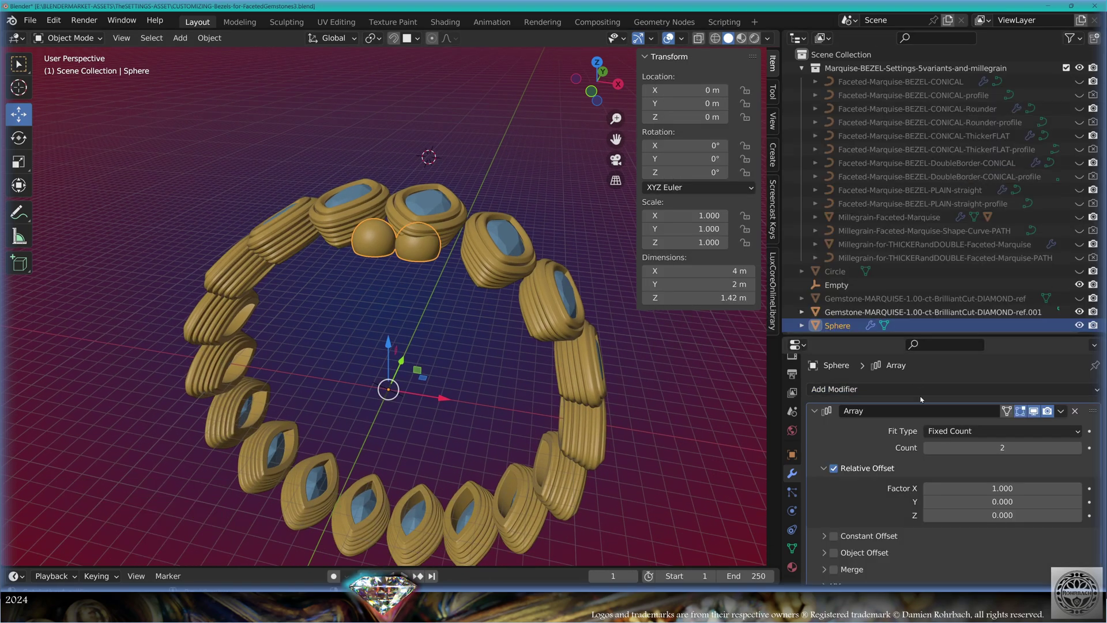
pyautogui.click(1003, 447)
pyautogui.write('20')
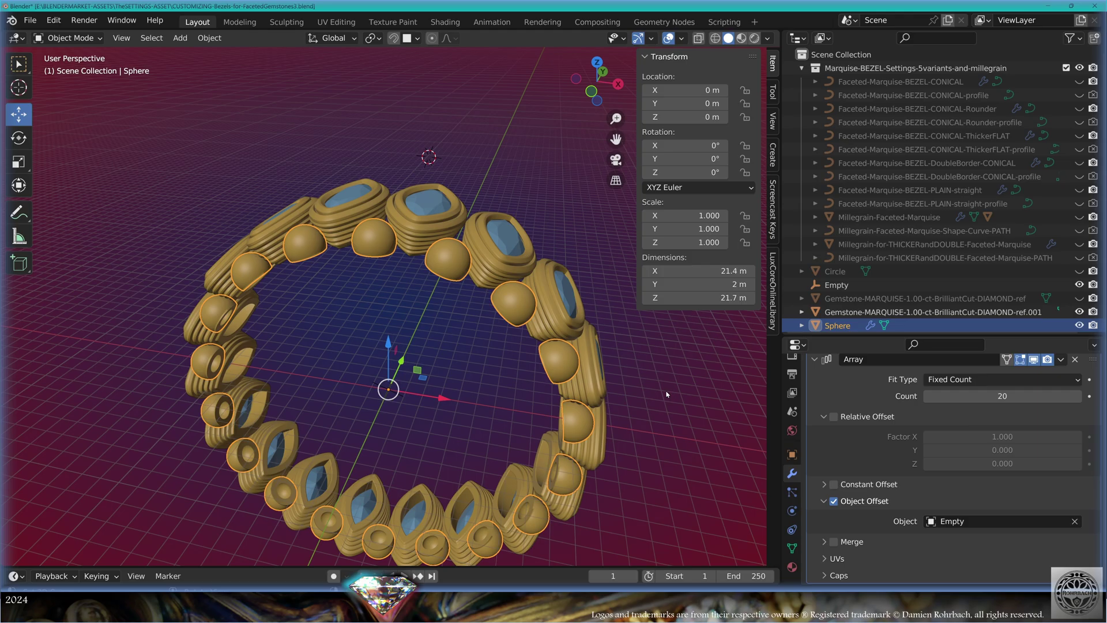
# - Add a Mirror modifier to the sphere array so spheres line both edges of the ring, and view the rendered result
pyautogui.click(815, 411)
pyautogui.click(860, 389)
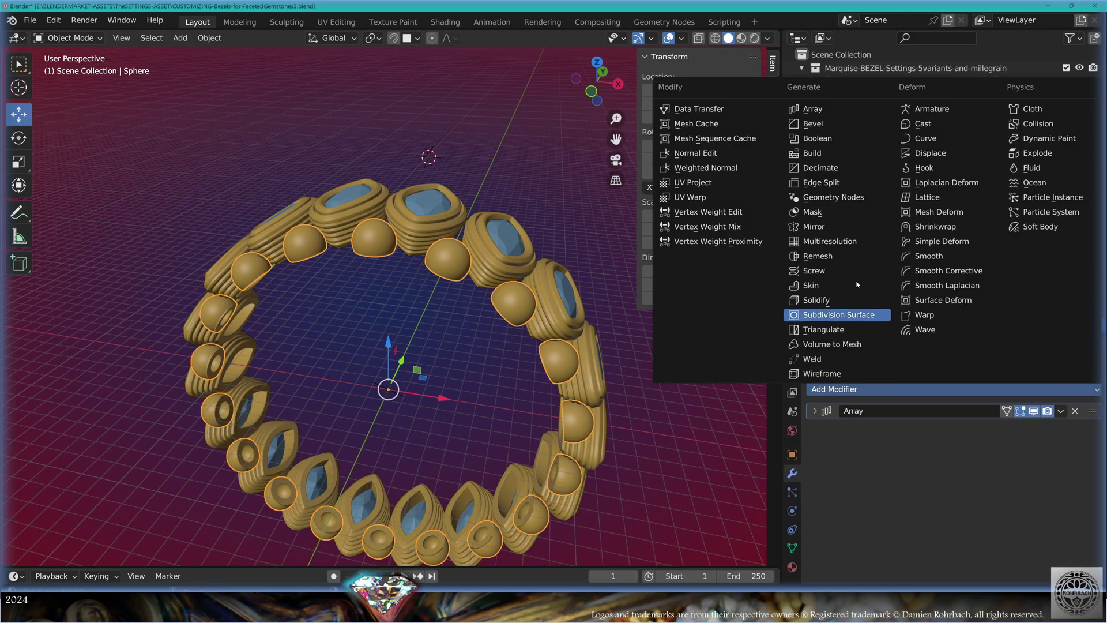
pyautogui.click(836, 227)
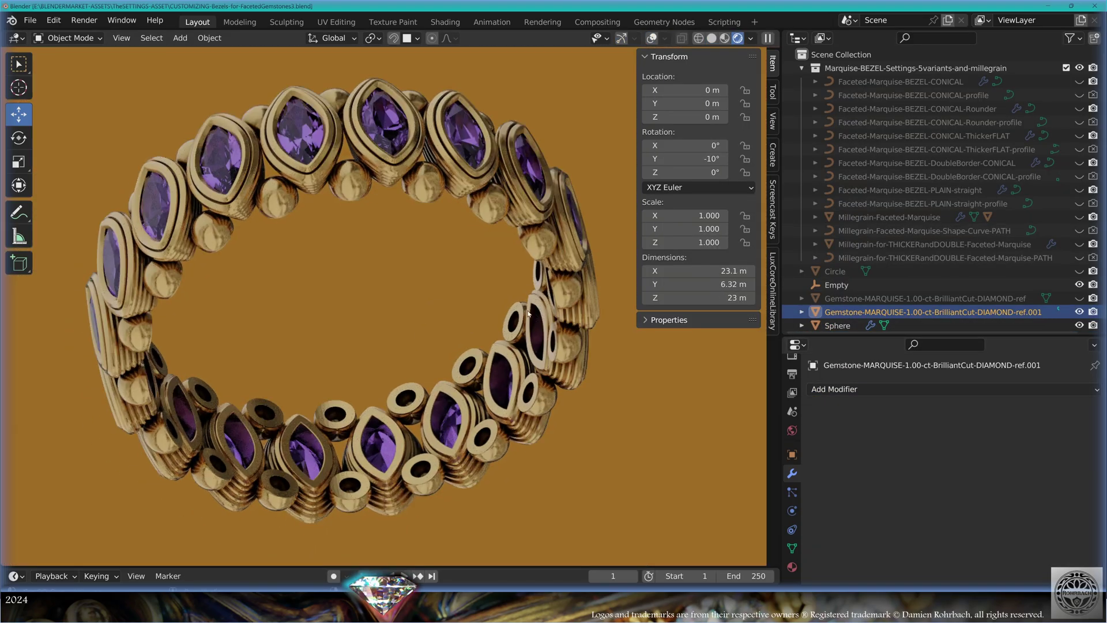
pyautogui.moveTo(470, 305); pyautogui.dragTo(403, 317, button='middle')
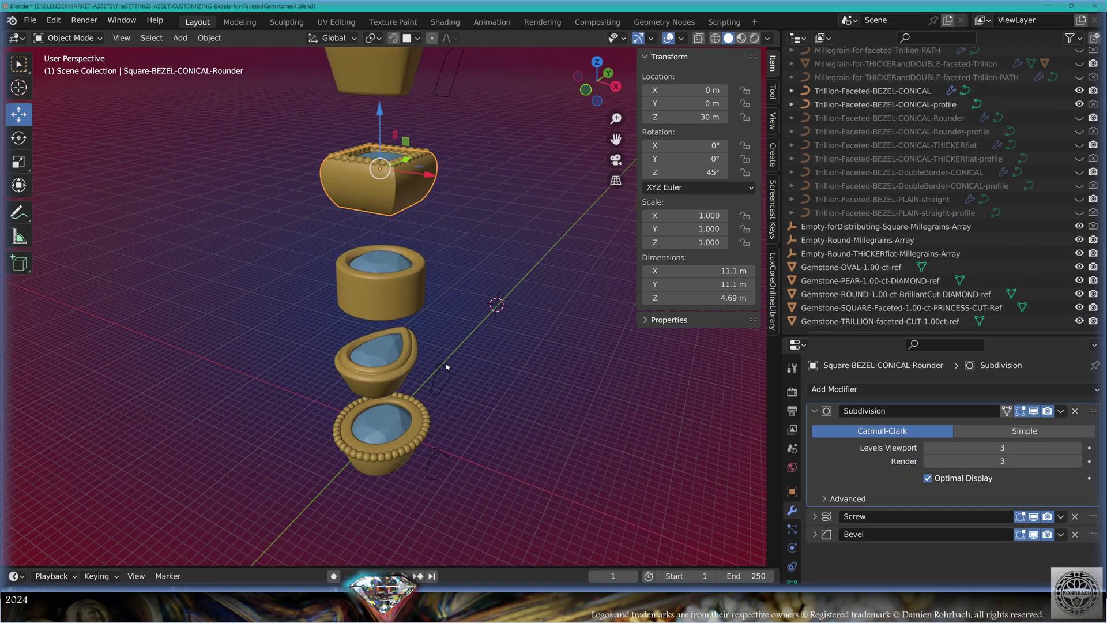
# - Examine the stacked oval, pear, round and square bezel settings from several angles
pyautogui.keyDown('shift'); pyautogui.moveTo(468, 420); pyautogui.dragTo(489, 335, button='middle'); pyautogui.keyUp('shift')
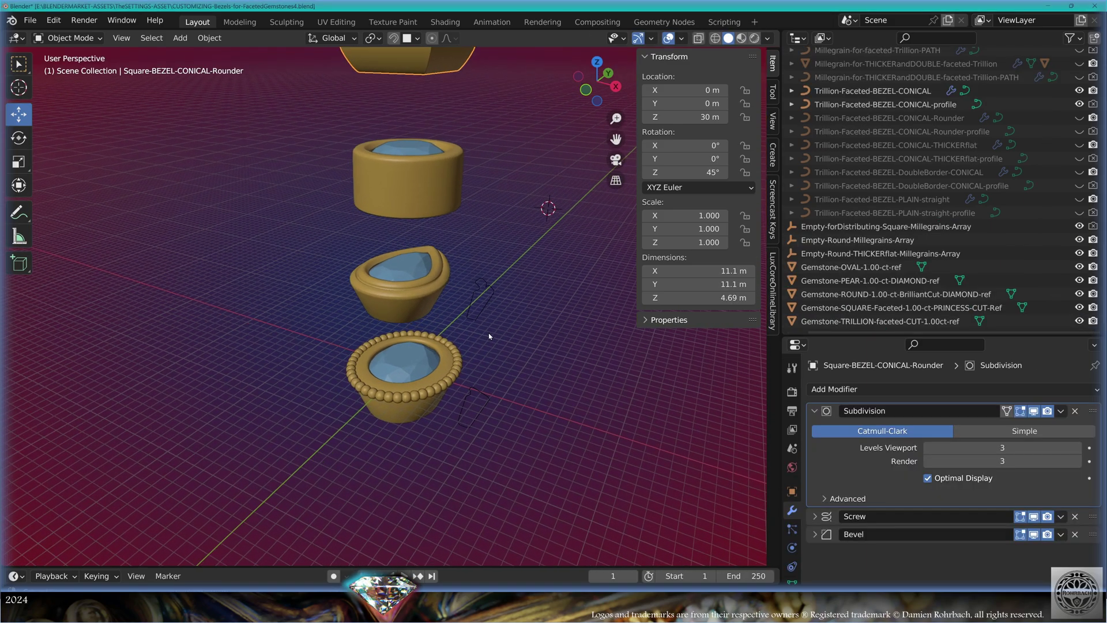
pyautogui.scroll(3, 446, 421)
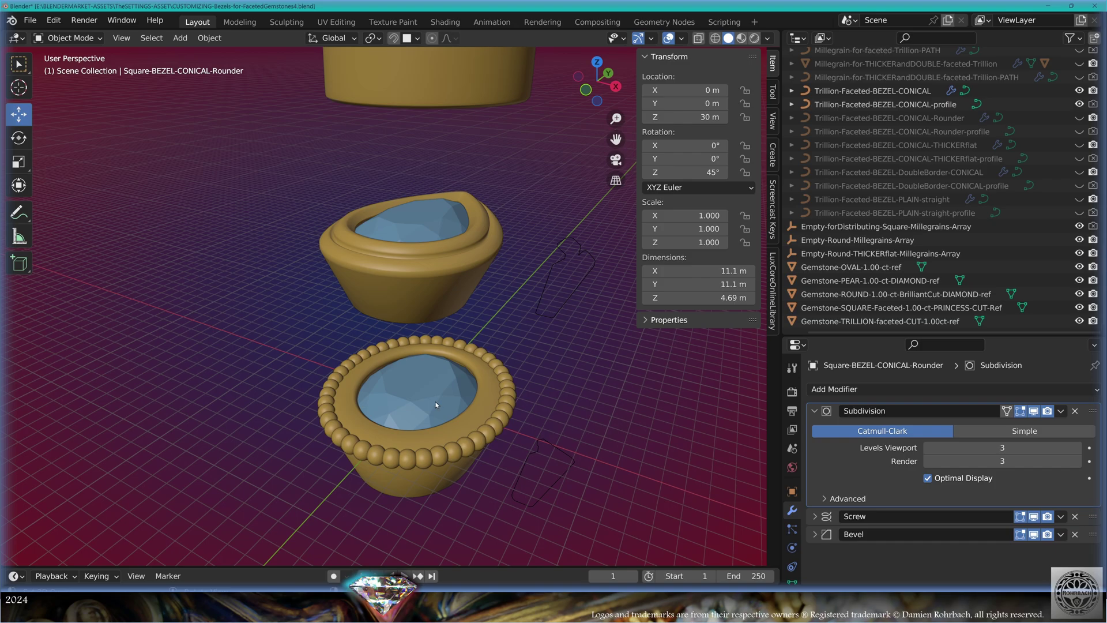
pyautogui.scroll(1, 477, 292)
pyautogui.keyDown('shift'); pyautogui.moveTo(493, 242); pyautogui.dragTo(482, 310, button='middle'); pyautogui.keyUp('shift')
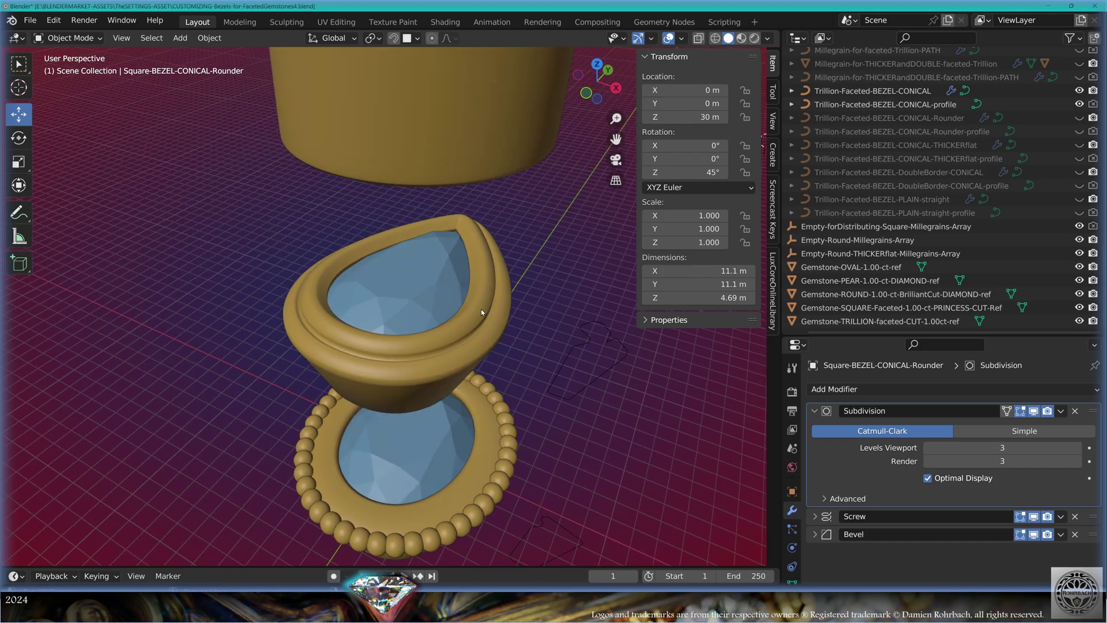
pyautogui.scroll(-3, 482, 308)
pyautogui.keyDown('shift'); pyautogui.moveTo(470, 198); pyautogui.dragTo(445, 322, button='middle'); pyautogui.keyUp('shift')
pyautogui.scroll(3, 445, 322)
pyautogui.scroll(-2, 444, 321)
pyautogui.keyDown('shift'); pyautogui.moveTo(490, 202); pyautogui.dragTo(499, 331, button='middle'); pyautogui.keyUp('shift')
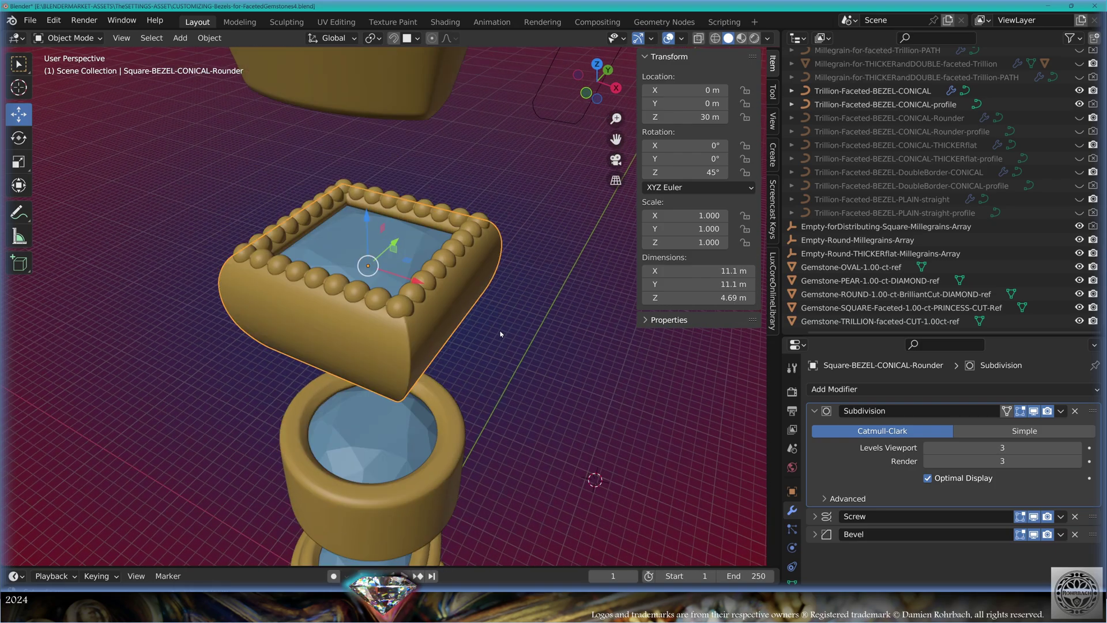
pyautogui.keyDown('shift'); pyautogui.moveTo(478, 281); pyautogui.dragTo(471, 334, button='middle'); pyautogui.keyUp('shift')
pyautogui.keyDown('shift'); pyautogui.moveTo(517, 220); pyautogui.dragTo(524, 310, button='middle'); pyautogui.keyUp('shift')
pyautogui.moveTo(497, 242)
pyautogui.mouseDown(button='middle')
pyautogui.moveTo(492, 277)
pyautogui.moveTo(487, 253)
pyautogui.mouseUp(button='middle')
pyautogui.scroll(-3, 486, 254)
pyautogui.moveTo(505, 352); pyautogui.dragTo(500, 321, button='middle')
pyautogui.scroll(2, 501, 320)
# - Open the profile of the round BEZEL-straight for editing in the front view with see-through display
pyautogui.click(417, 356)
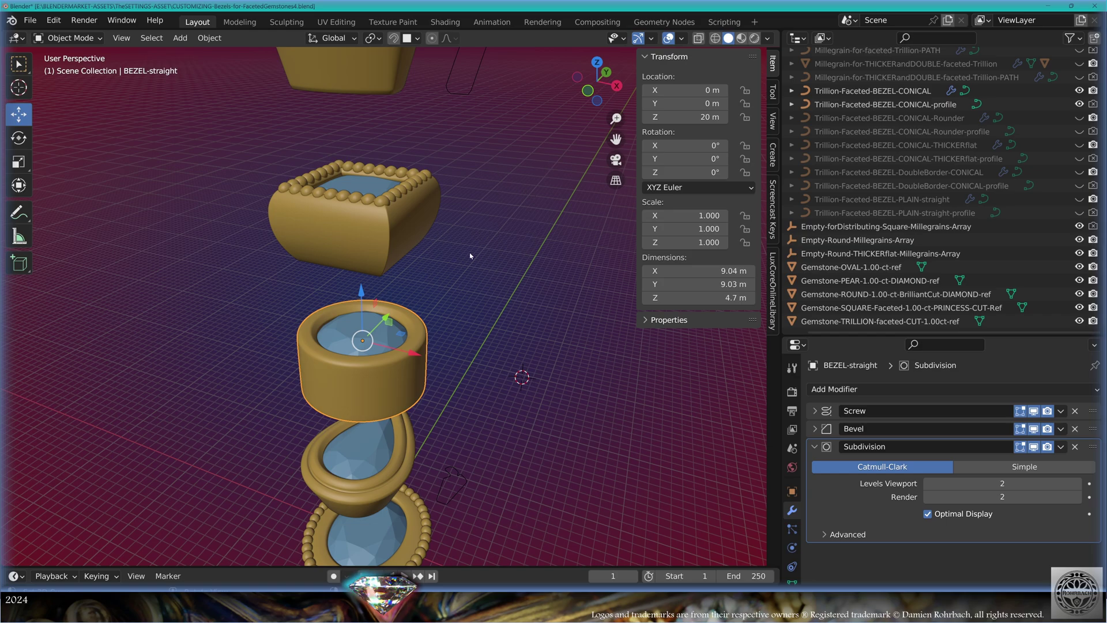
pyautogui.press('Tab')
pyautogui.press('KP_1')
pyautogui.hotkey('alt', 'z')
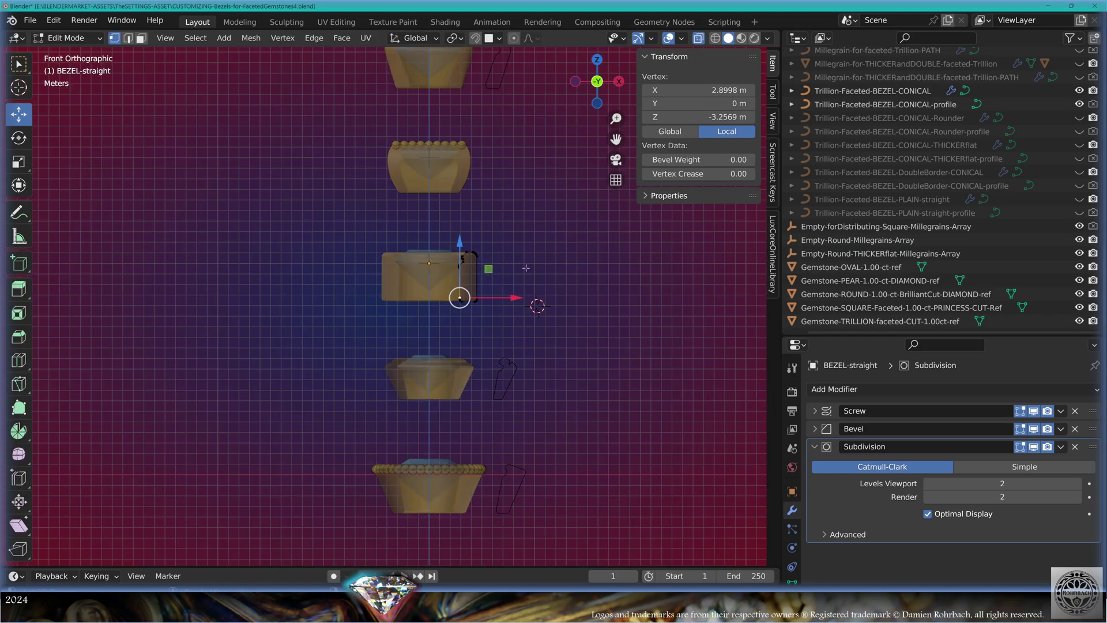
pyautogui.press('KP_Decimal')
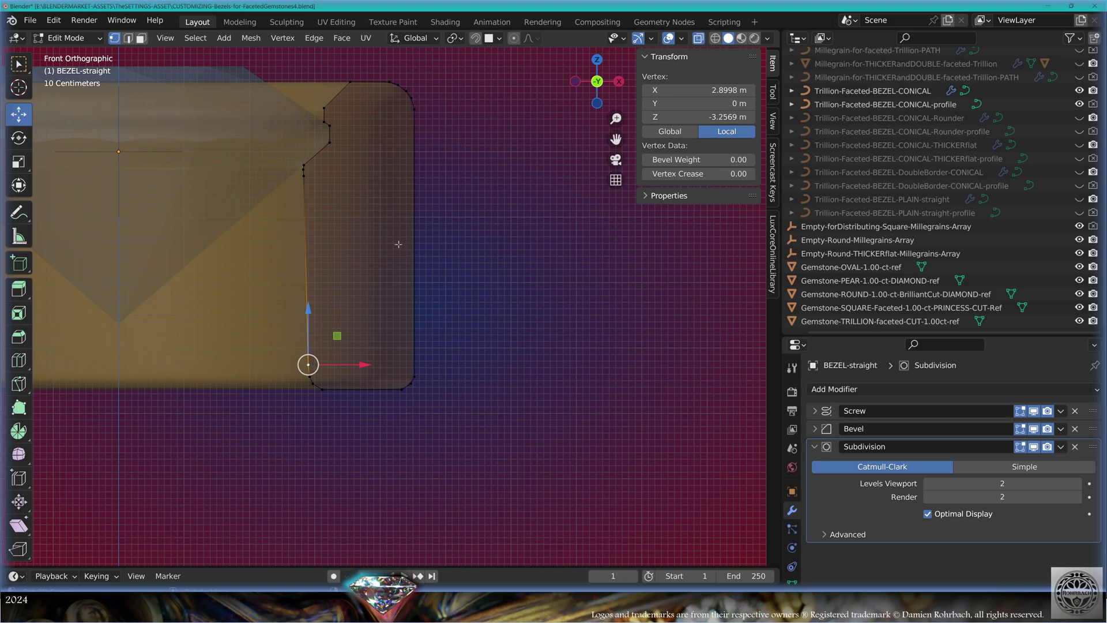
pyautogui.keyDown('shift'); pyautogui.moveTo(387, 190); pyautogui.dragTo(407, 247, button='middle'); pyautogui.keyUp('shift')
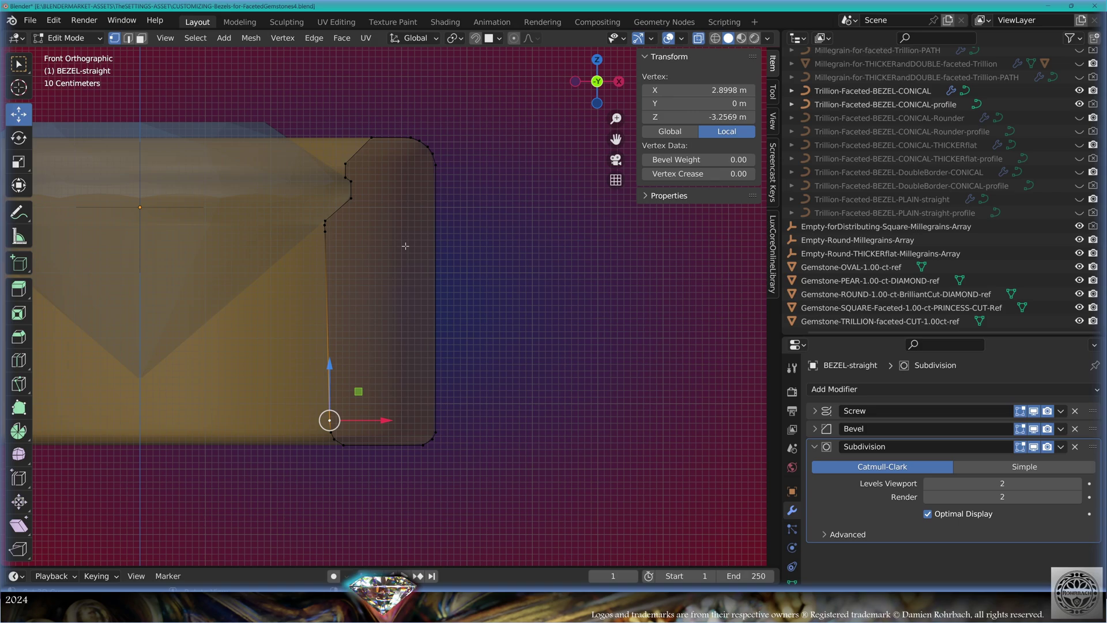
pyautogui.keyDown('shift'); pyautogui.moveTo(407, 249); pyautogui.dragTo(457, 261, button='middle'); pyautogui.keyUp('shift')
pyautogui.press('Tab')
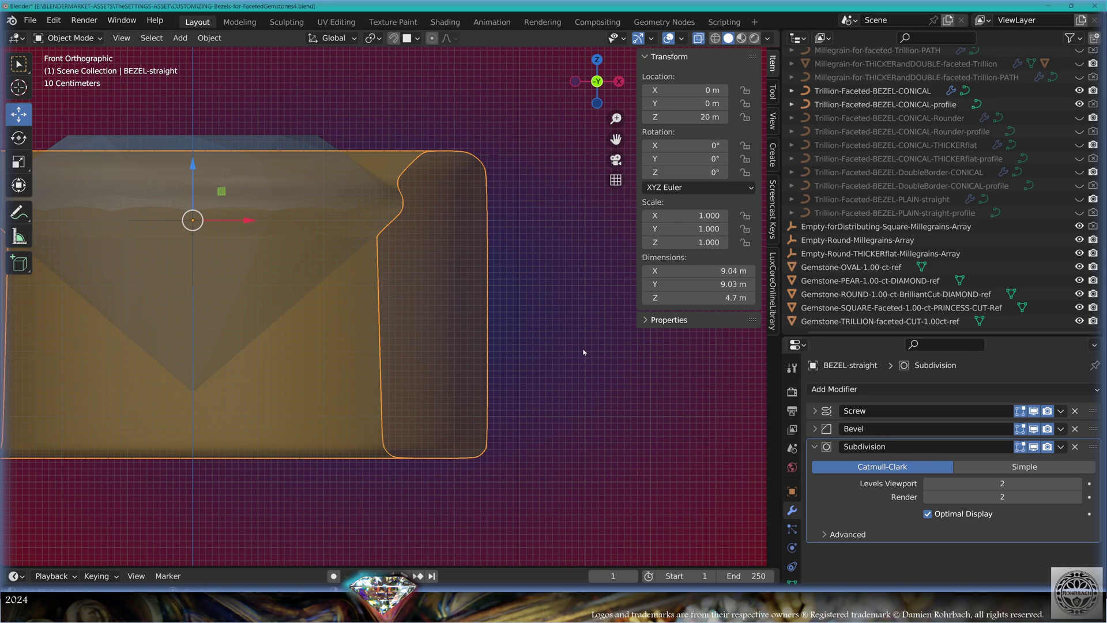
pyautogui.press('Tab')
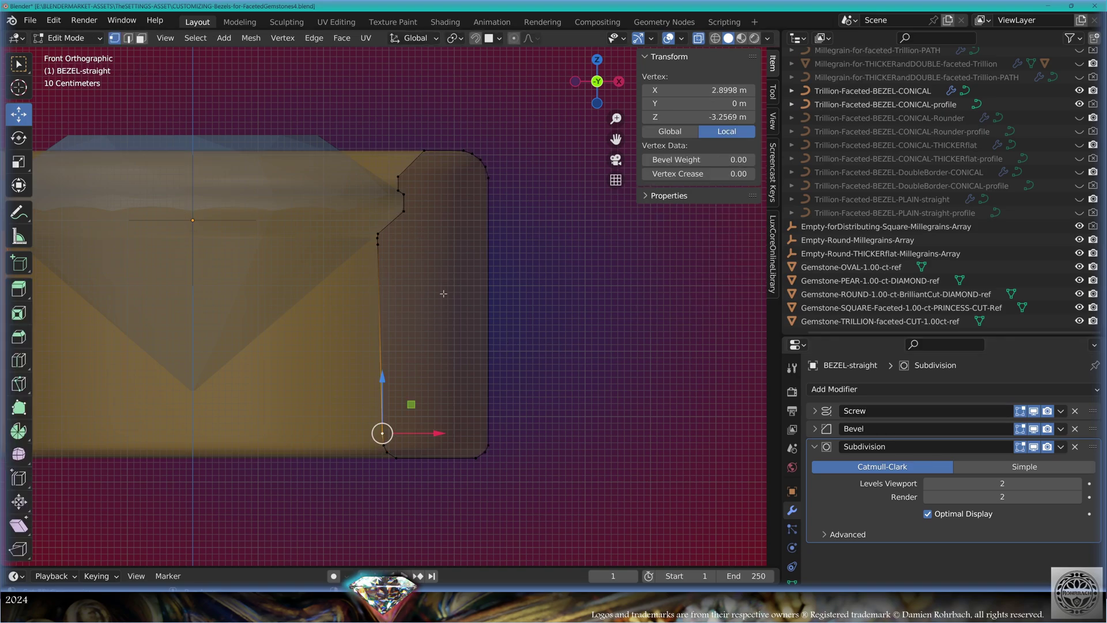
# - Subdivide the round bezel profile's outer edge and pull new vertices inward to carve horizontal grooves between ridges
pyautogui.keyDown('shift'); pyautogui.moveTo(446, 290); pyautogui.dragTo(411, 299, button='middle'); pyautogui.keyUp('shift')
pyautogui.click(454, 187)
pyautogui.keyDown('shift'); pyautogui.click(454, 454); pyautogui.keyUp('shift')
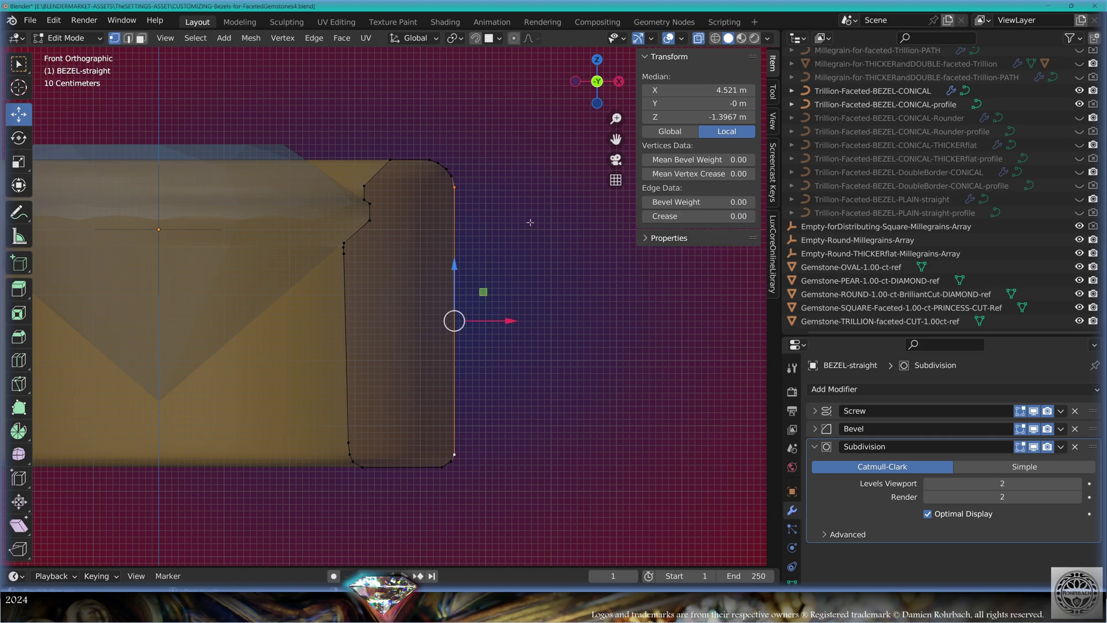
pyautogui.rightClick(530, 222)
pyautogui.click(530, 222)
pyautogui.rightClick(530, 222)
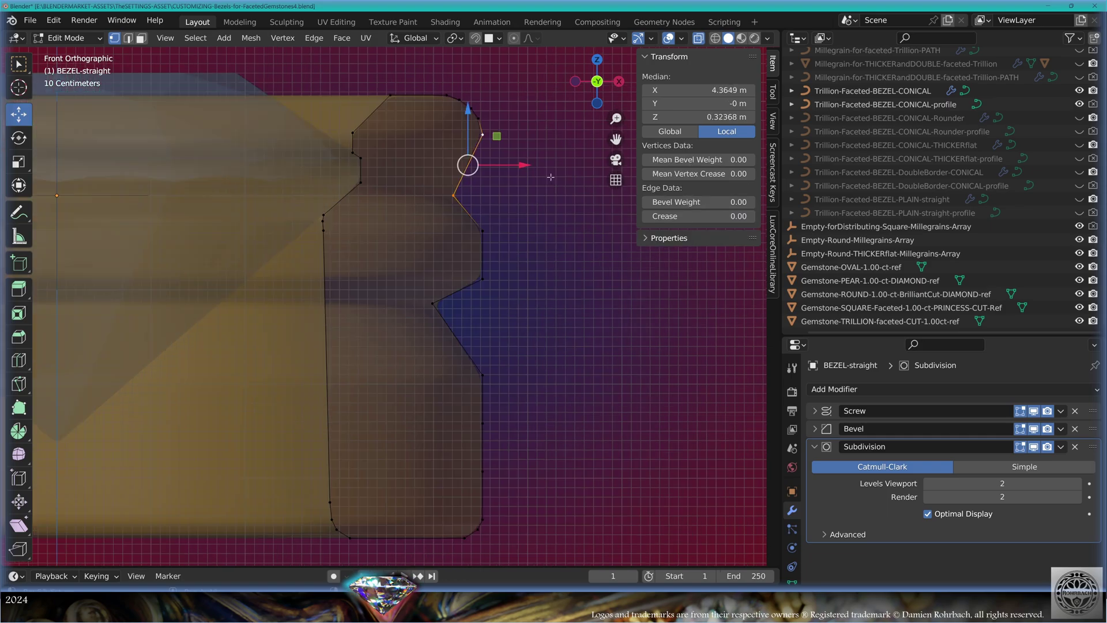
pyautogui.rightClick(551, 175)
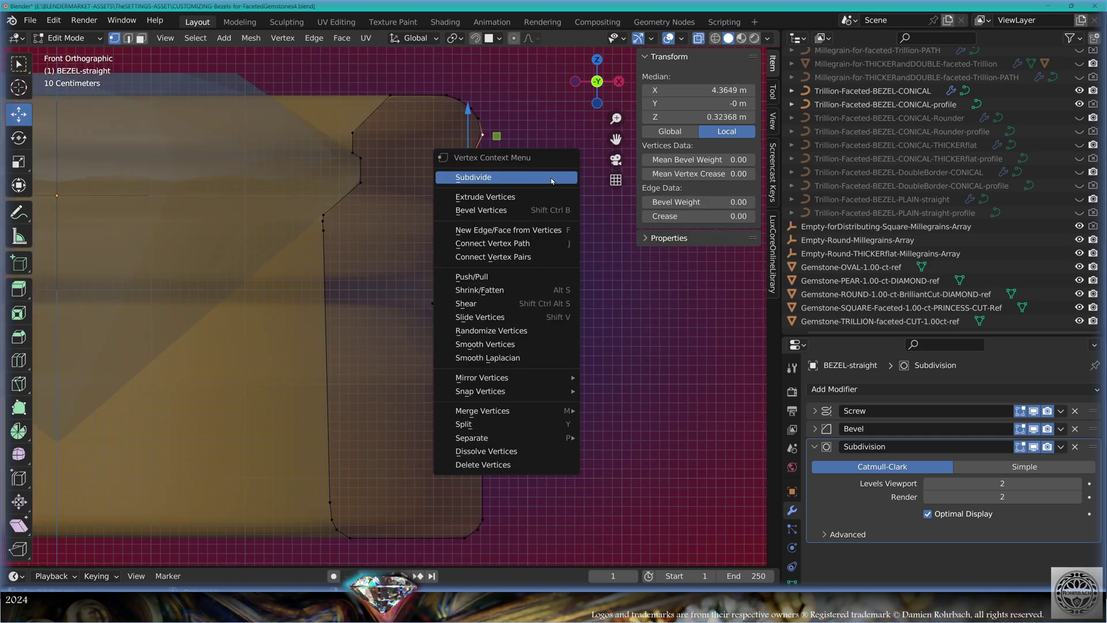
pyautogui.click(550, 178)
pyautogui.press('g')
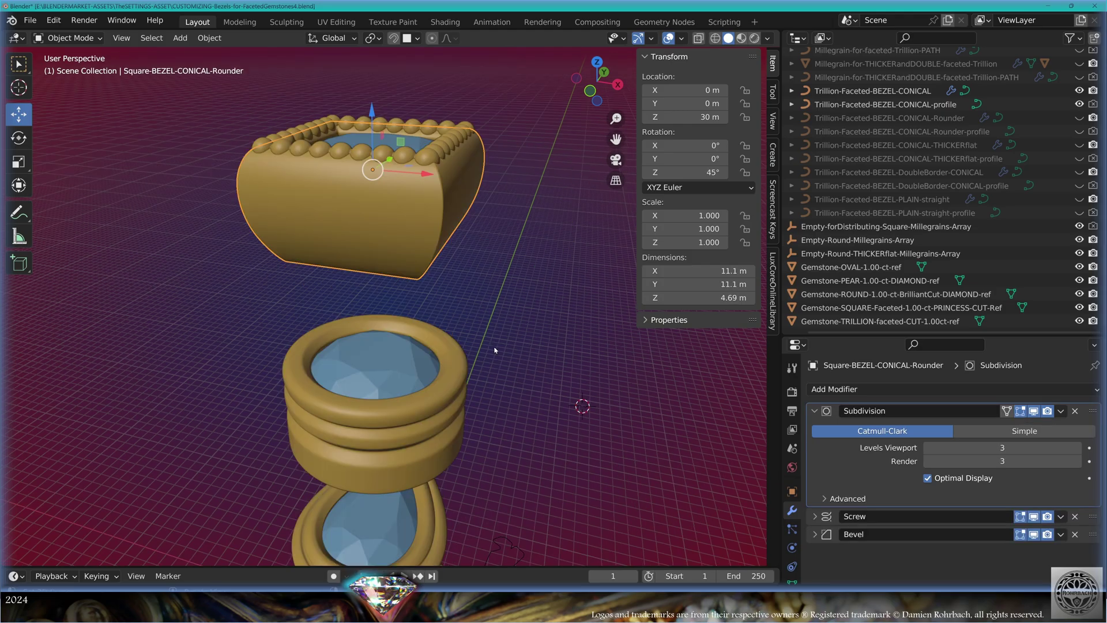
# - Show the square conical bezel in see-through display, snap the 3D cursor to its origin and save the file
pyautogui.press('Tab')
pyautogui.moveTo(517, 322); pyautogui.dragTo(469, 304, button='middle')
pyautogui.hotkey('alt', 'z')
pyautogui.scroll(4, 416, 241)
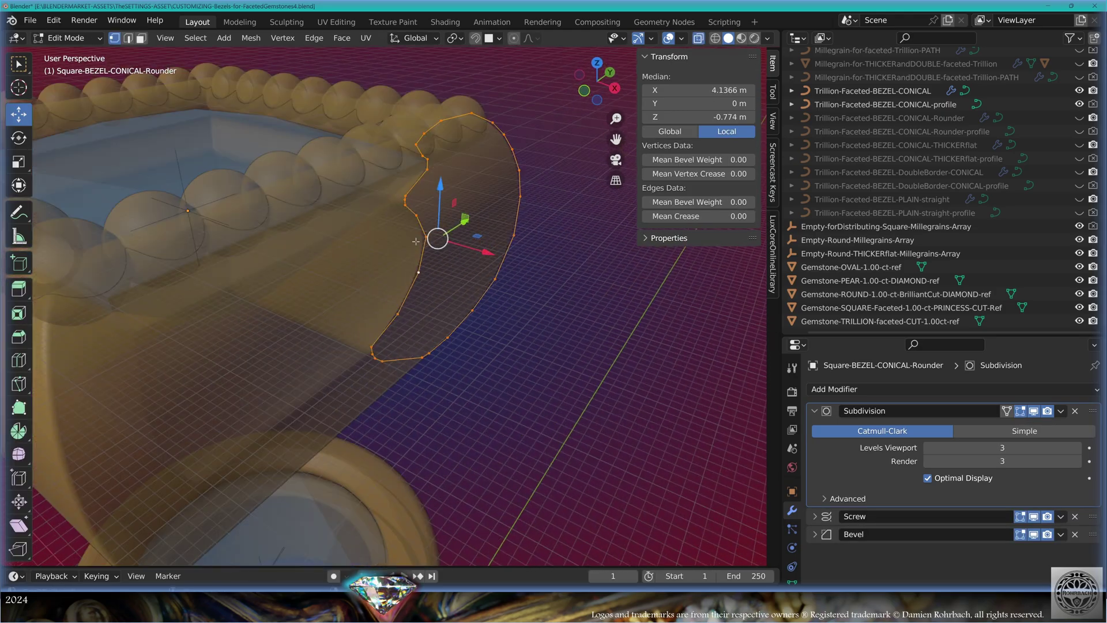
pyautogui.scroll(-6, 497, 278)
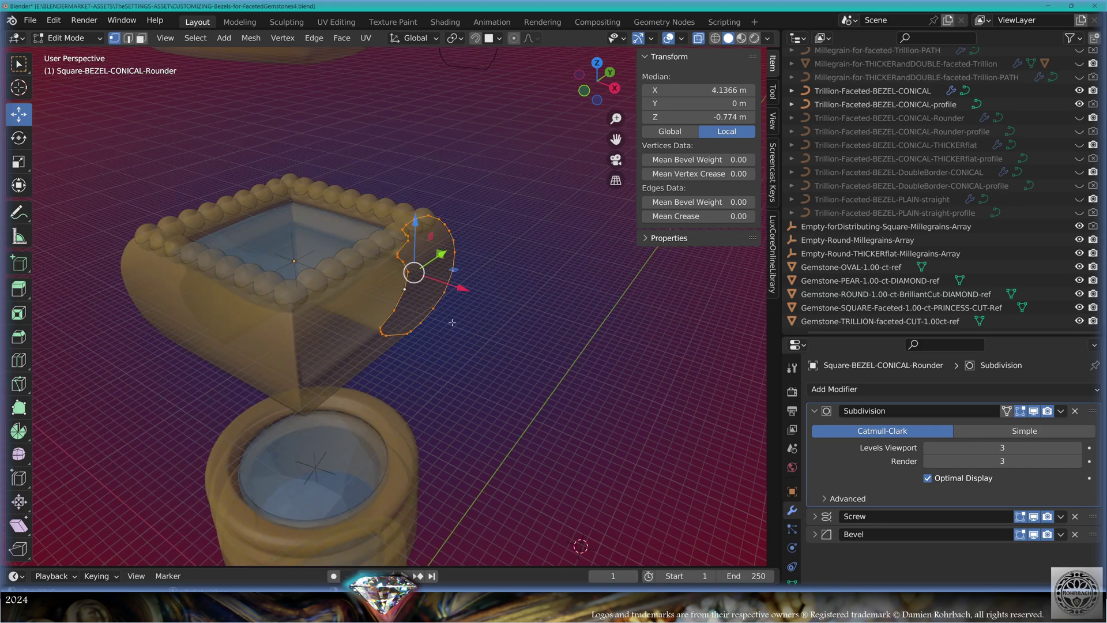
pyautogui.press('Tab')
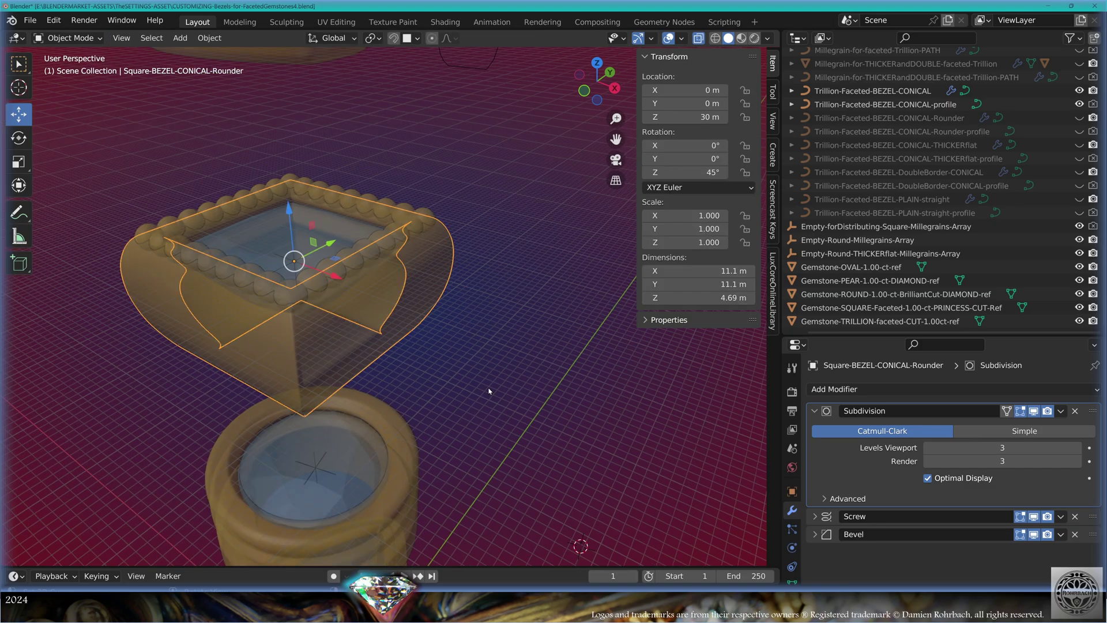
pyautogui.hotkey('shift', 's')
pyautogui.click(478, 469)
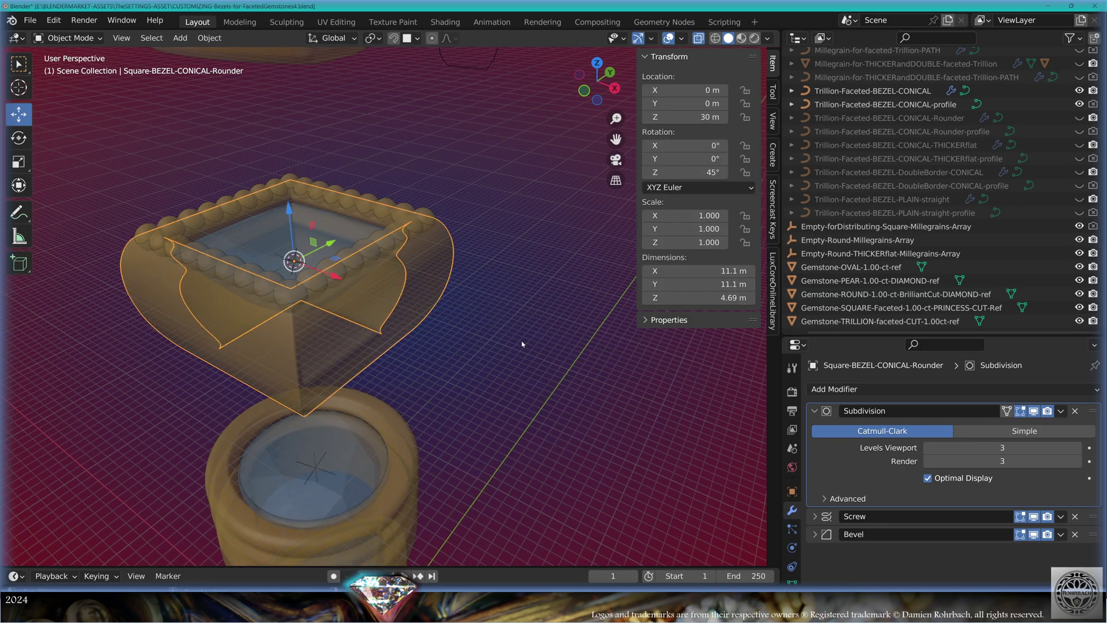
pyautogui.hotkey('ctrl', 's')
# - Rotate the square conical bezel's entire profile mesh by 45° about the 3D cursor in the top view
pyautogui.press('Tab')
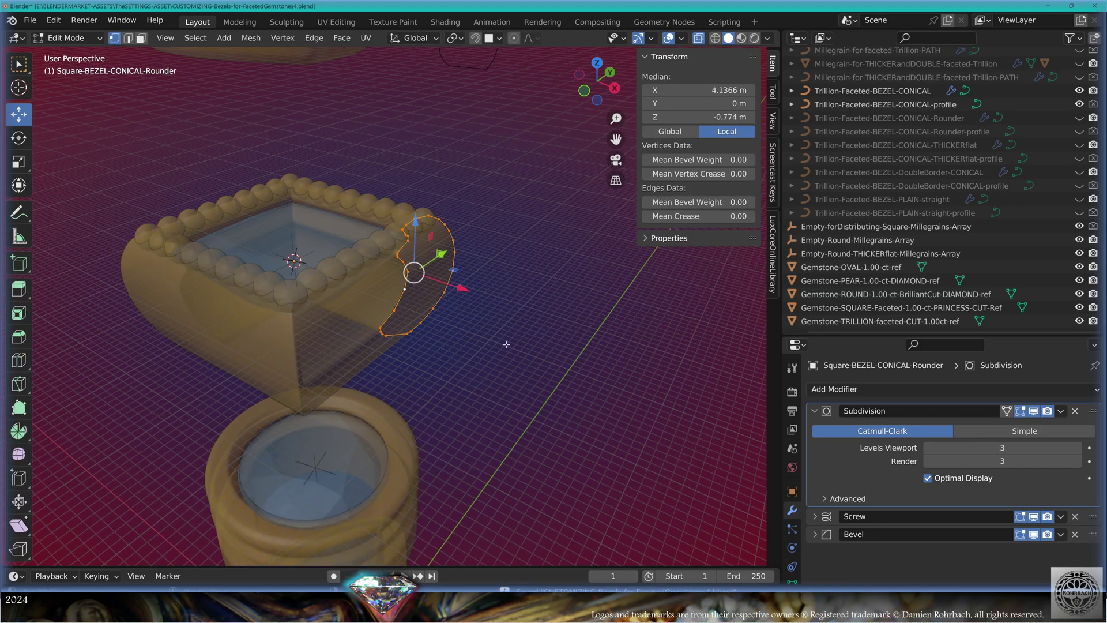
pyautogui.click(452, 38)
pyautogui.click(479, 69)
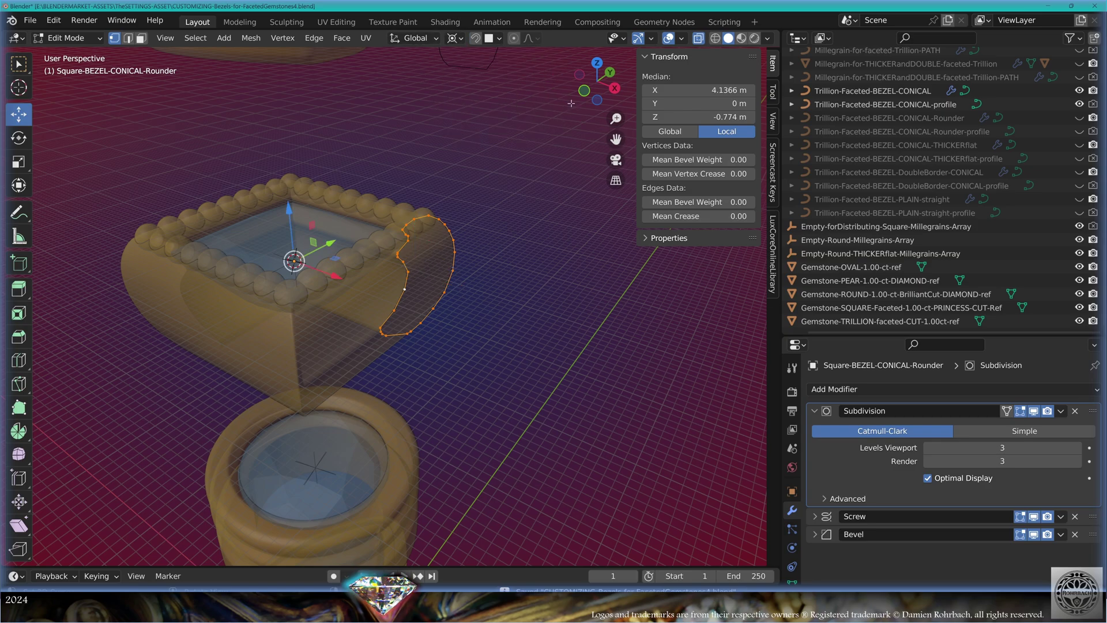
pyautogui.click(597, 62)
pyautogui.press('r')
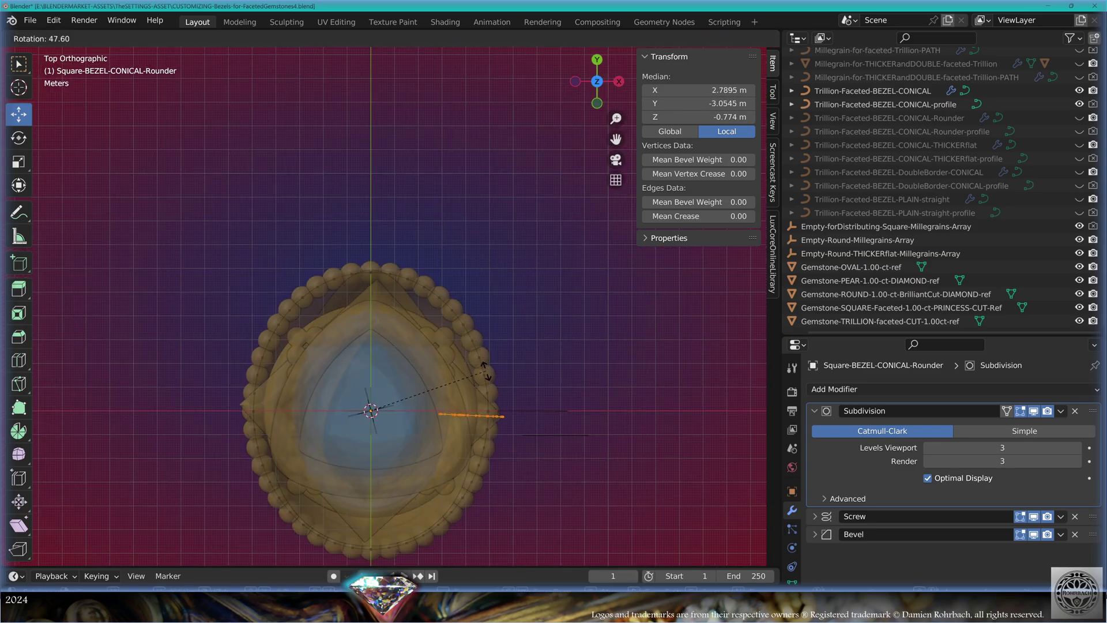
pyautogui.click(486, 372)
pyautogui.click(166, 492)
pyautogui.write('45')
pyautogui.press('Return')
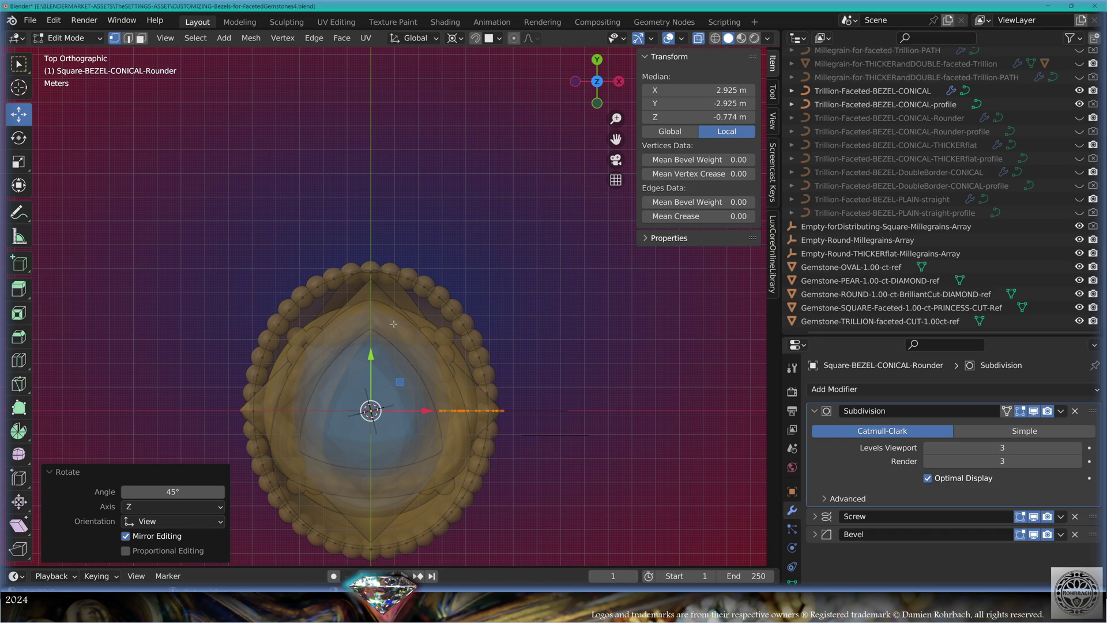
# - In the front view, pull a vertex on the profile's outer edge inward and move the one below about 0.43 m outward and 1 m up
pyautogui.press('KP_1')
pyautogui.scroll(6, 493, 247)
pyautogui.keyDown('shift'); pyautogui.moveTo(512, 243); pyautogui.dragTo(393, 354, button='middle'); pyautogui.keyUp('shift')
pyautogui.click(522, 301)
pyautogui.press('g')
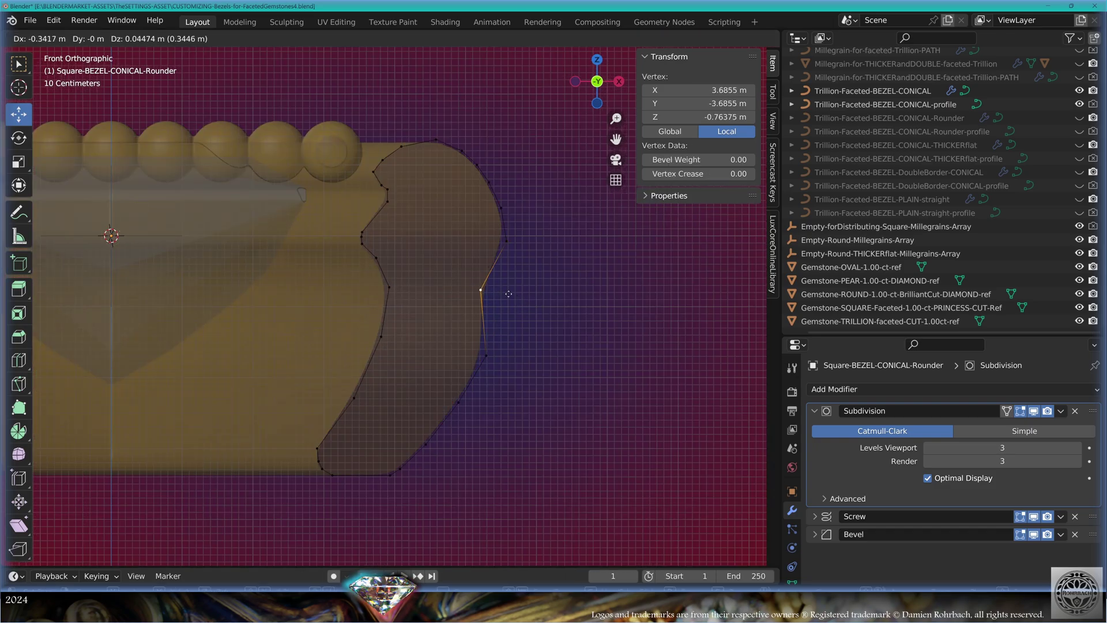
pyautogui.click(478, 288)
pyautogui.click(485, 356)
pyautogui.press('g')
pyautogui.click(516, 284)
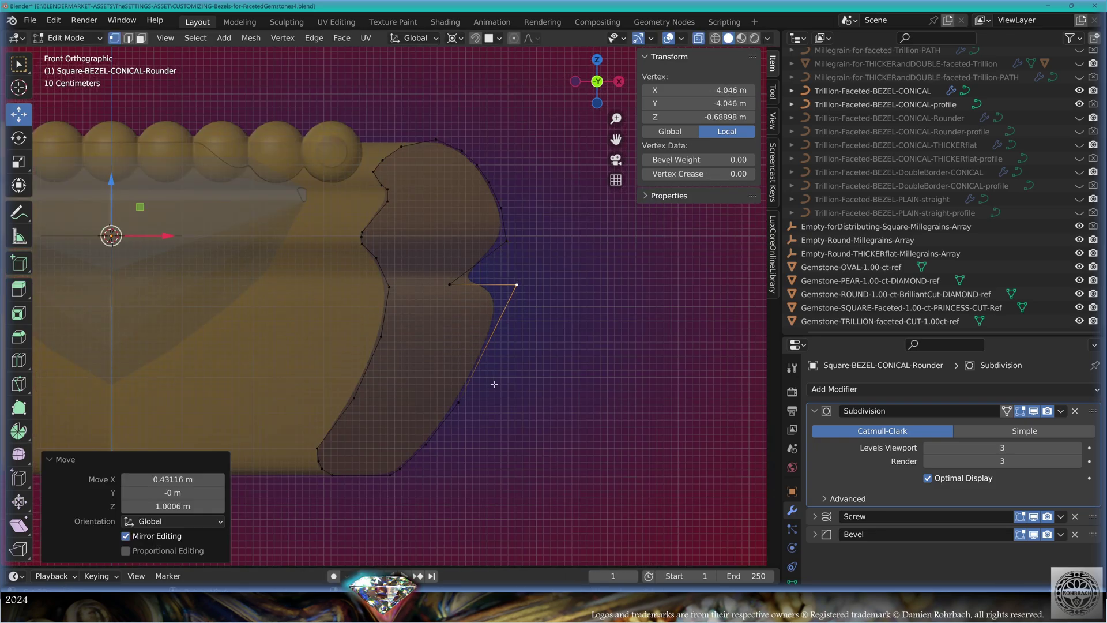
# - Subdivide the square profile's lower outer edge and reposition its vertices to form a second groove between rounded ridges
pyautogui.click(461, 400)
pyautogui.keyDown('shift'); pyautogui.click(516, 286); pyautogui.keyUp('shift')
pyautogui.rightClick(581, 309)
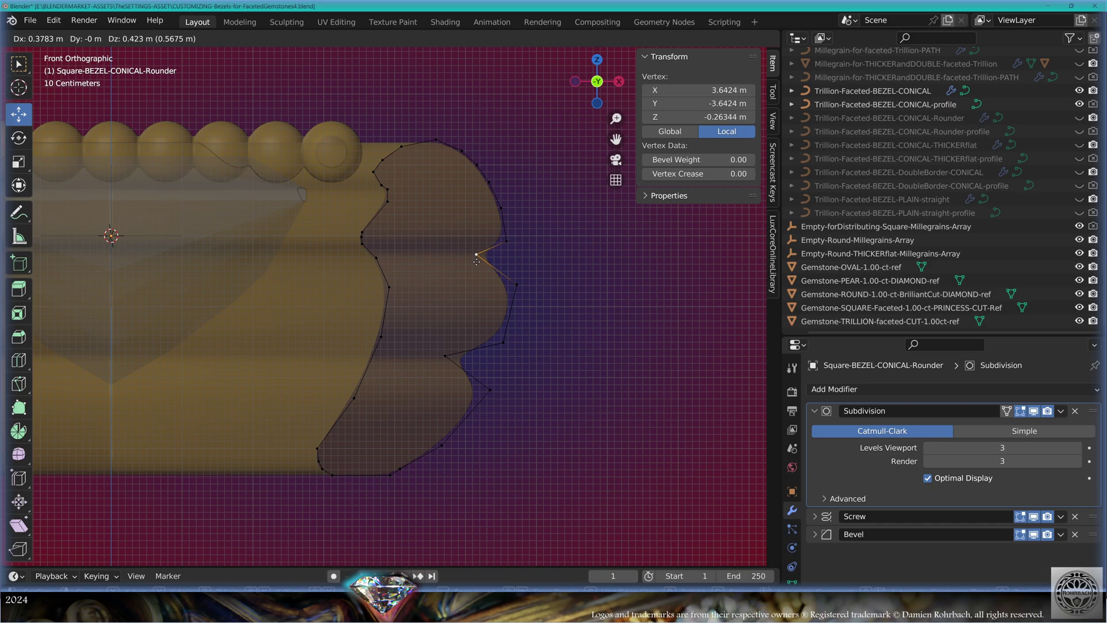
pyautogui.click(521, 286)
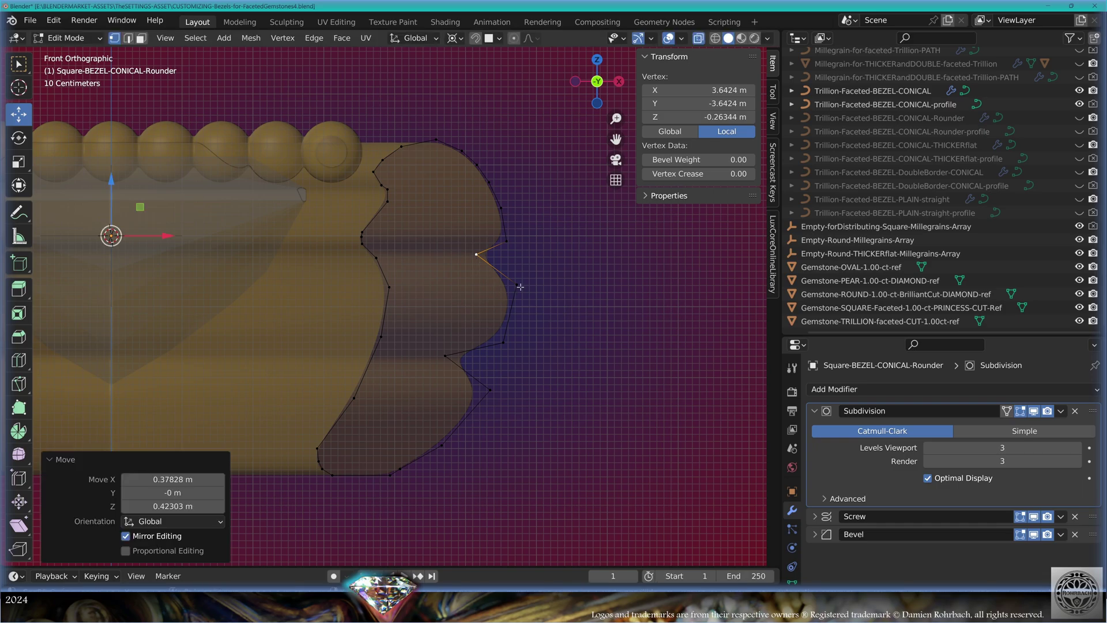
pyautogui.press('g')
pyautogui.click(507, 276)
# - Rotate the whole square bezel profile by -45° about the 3D cursor in the top view and return to Object Mode
pyautogui.scroll(-4, 506, 346)
pyautogui.press('a')
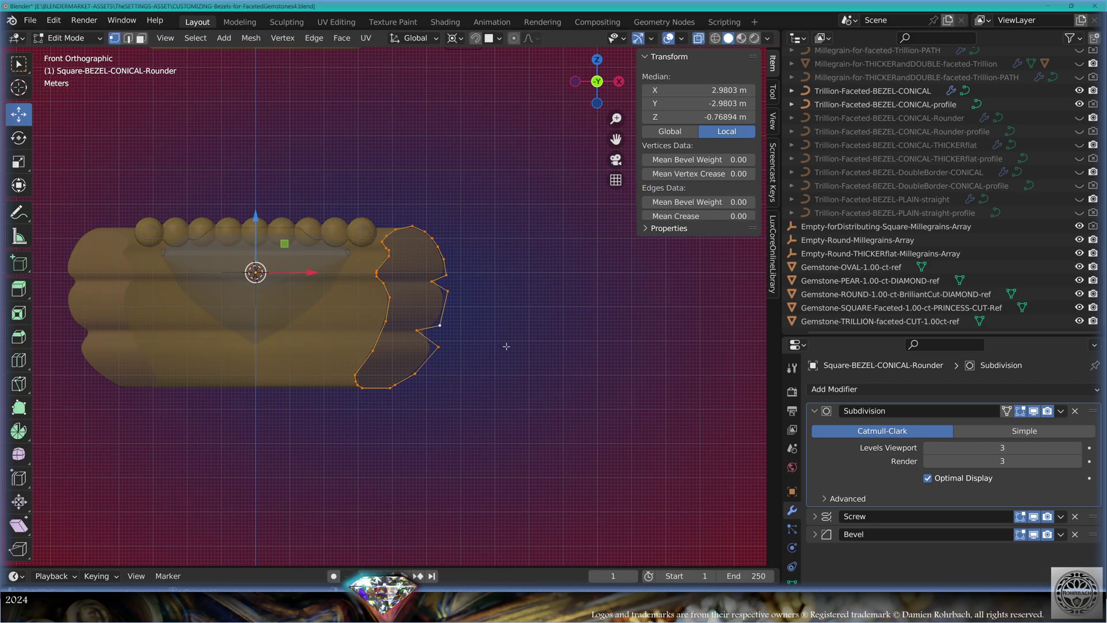
pyautogui.press('KP_7')
pyautogui.press('r')
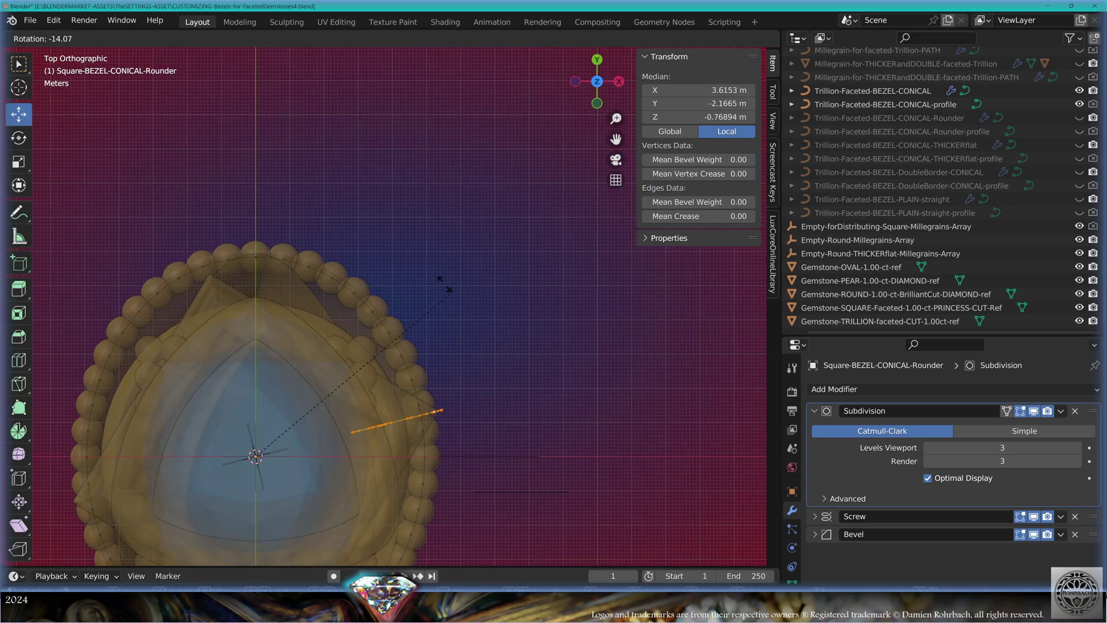
pyautogui.click(351, 219)
pyautogui.click(181, 491)
pyautogui.write('-')
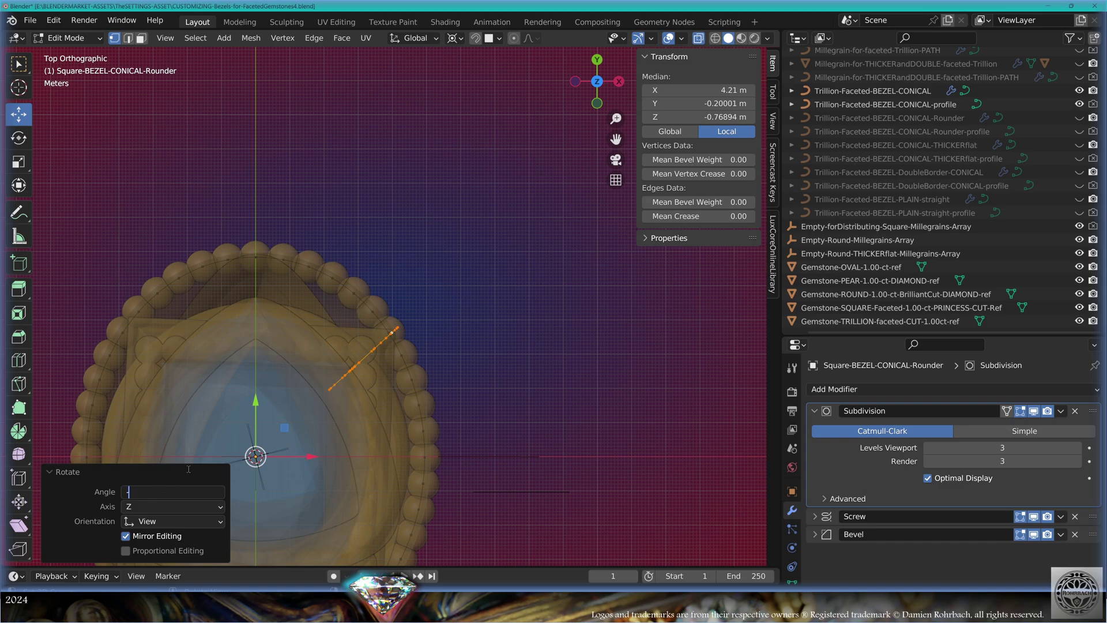
pyautogui.write('45')
pyautogui.press('Return')
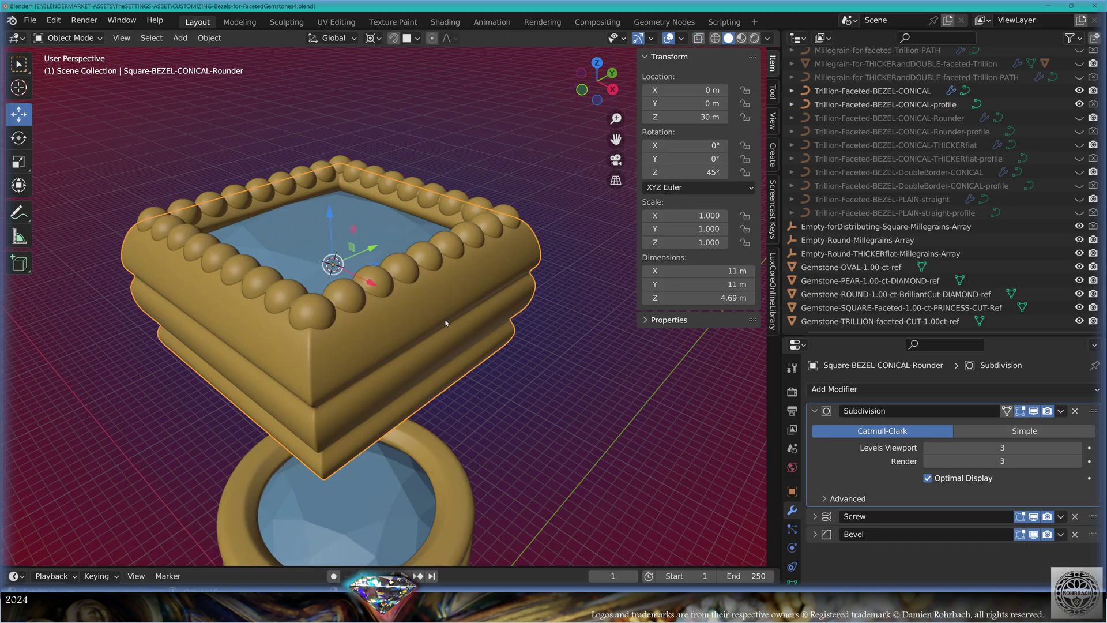
# - Open the profile curve of the oval bezel for editing in the front view
pyautogui.scroll(-5, 445, 319)
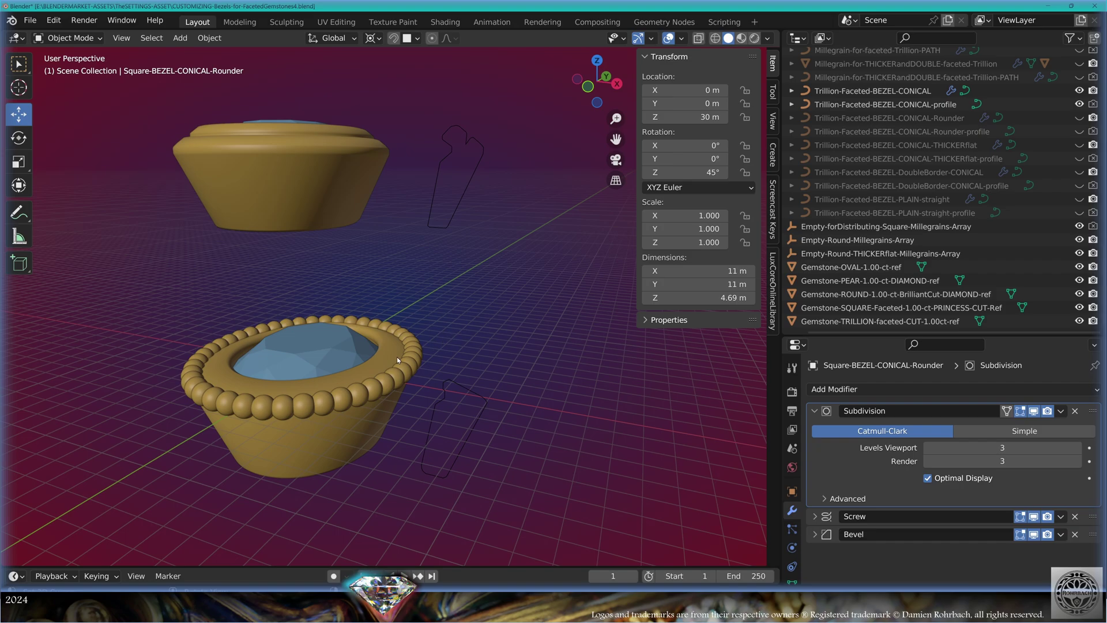
pyautogui.click(426, 423)
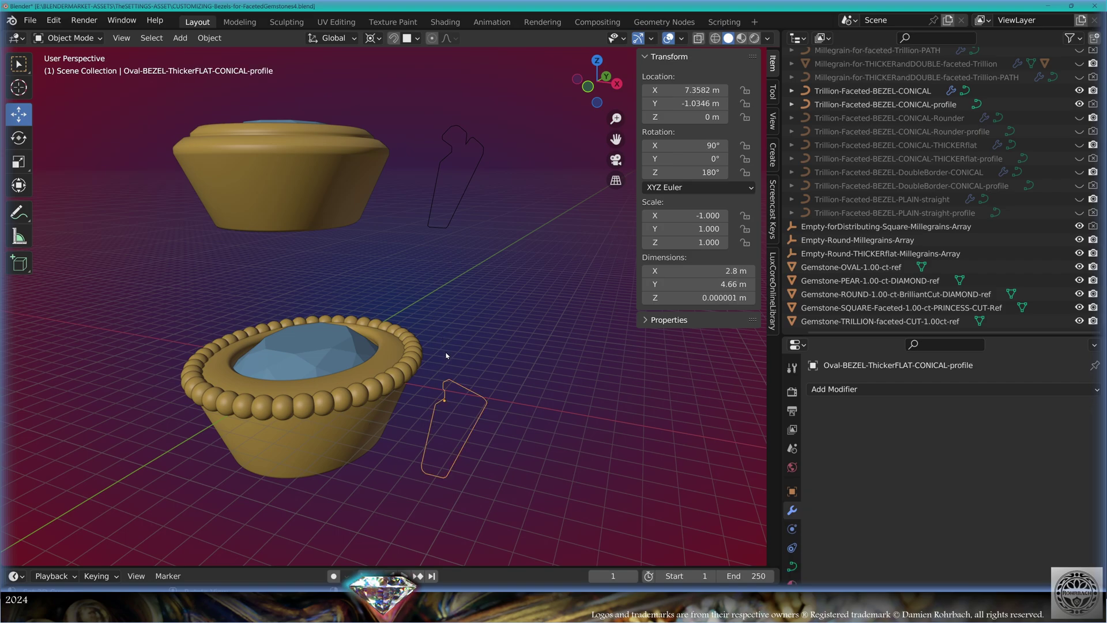
pyautogui.press('KP_1')
pyautogui.scroll(5, 440, 381)
pyautogui.press('Tab')
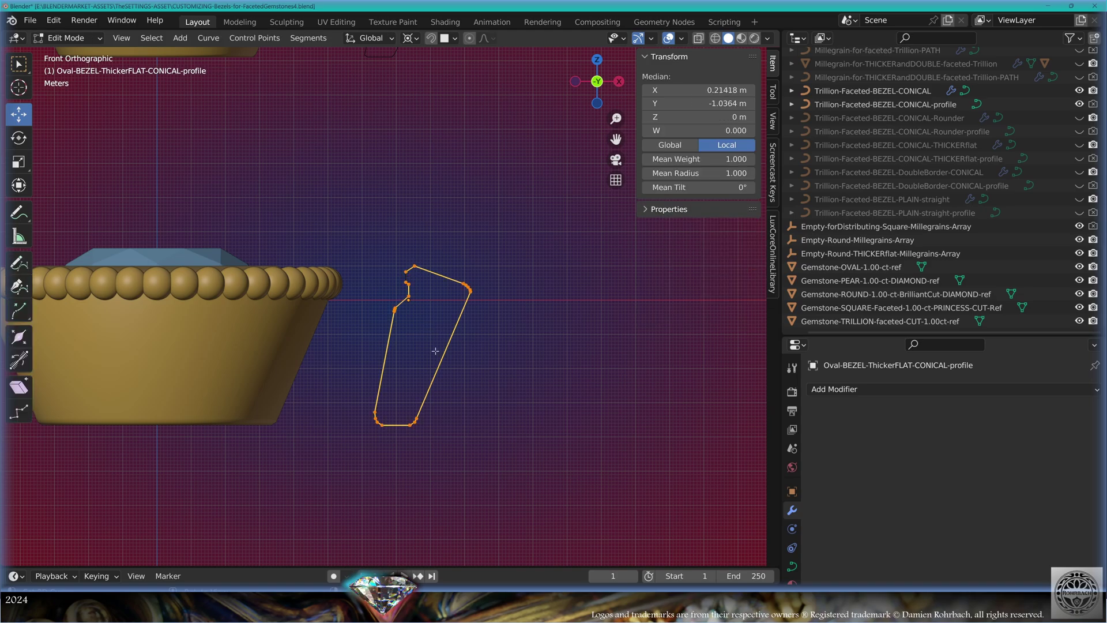
# - Subdivide the oval profile's slanted outer edge and move the new points to carve a groove below the rim
pyautogui.scroll(1, 436, 350)
pyautogui.click(486, 287)
pyautogui.keyDown('shift'); pyautogui.click(422, 441); pyautogui.keyUp('shift')
pyautogui.rightClick(598, 245)
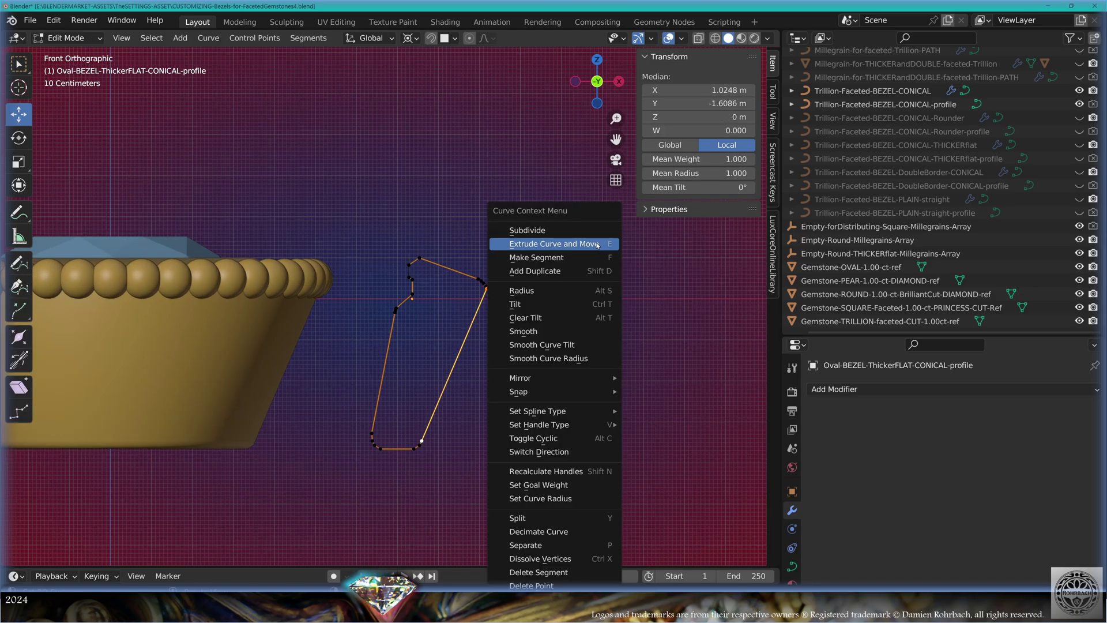
pyautogui.click(597, 232)
pyautogui.rightClick(592, 248)
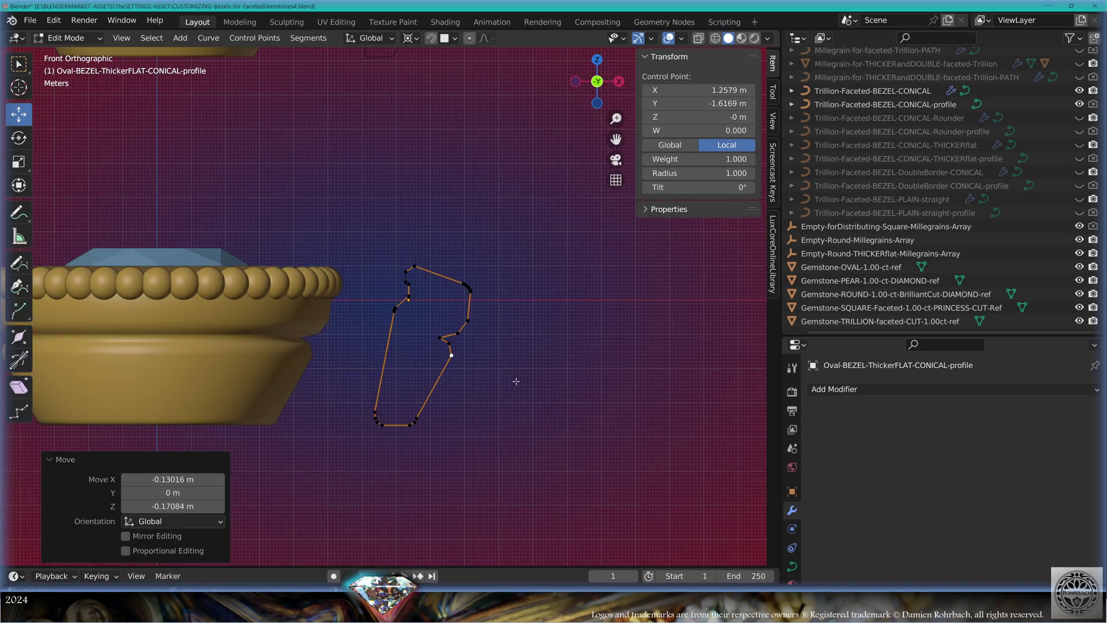
pyautogui.press('Tab')
# - Open the pear double-bezel's profile curve for editing in the front view
pyautogui.moveTo(514, 370); pyautogui.dragTo(363, 351, button='middle')
pyautogui.scroll(3, 363, 352)
pyautogui.moveTo(295, 369); pyautogui.dragTo(373, 372, button='middle')
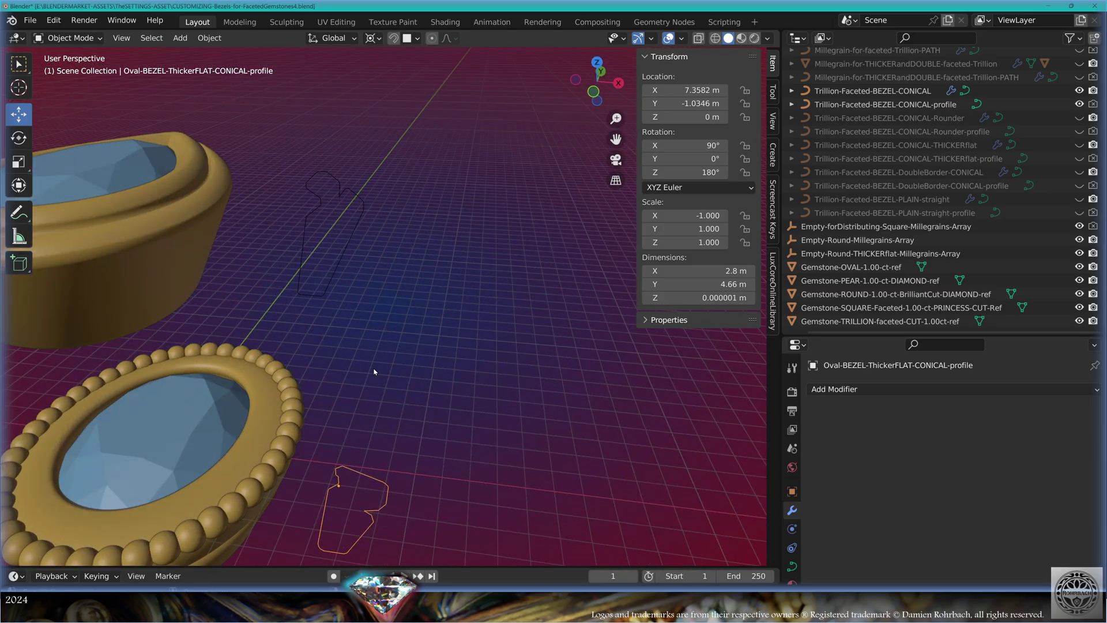
pyautogui.click(360, 213)
pyautogui.press('KP_1')
pyautogui.keyDown('shift'); pyautogui.moveTo(288, 358); pyautogui.dragTo(391, 377, button='middle'); pyautogui.keyUp('shift')
pyautogui.scroll(2, 492, 408)
pyautogui.press('Tab')
# - Move control points on the pear profile's lower outer edge outward to form a bulge beneath a notch
pyautogui.scroll(2, 484, 338)
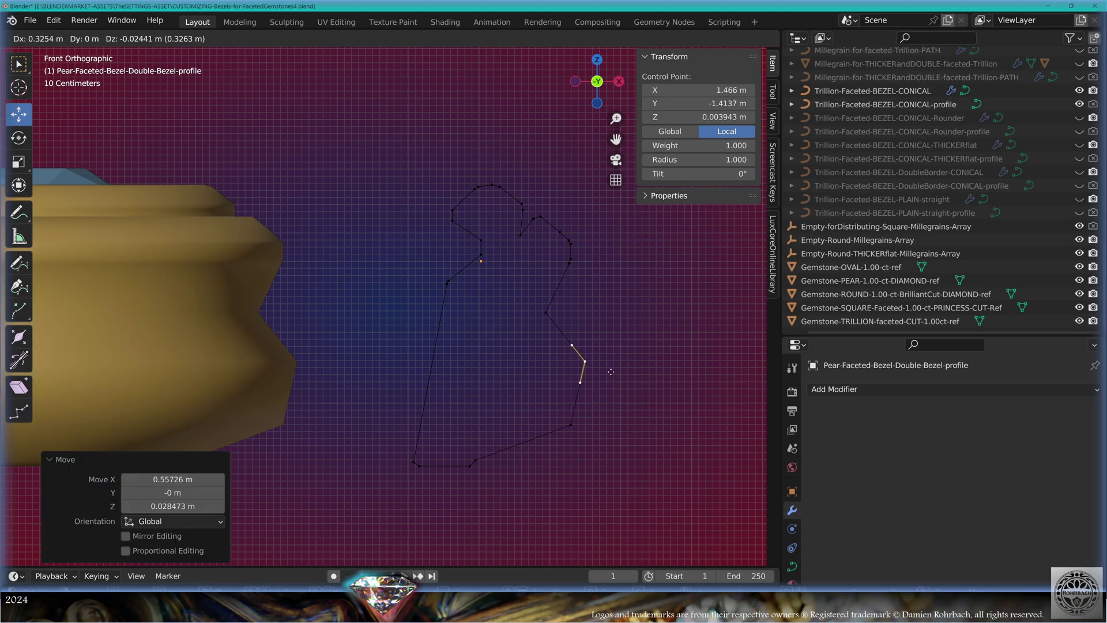
pyautogui.click(609, 371)
pyautogui.click(546, 315)
# - Set the pear profile's spline type to Bezier and give the points along its lower outer edge automatic handles
pyautogui.press('a')
pyautogui.click(211, 39)
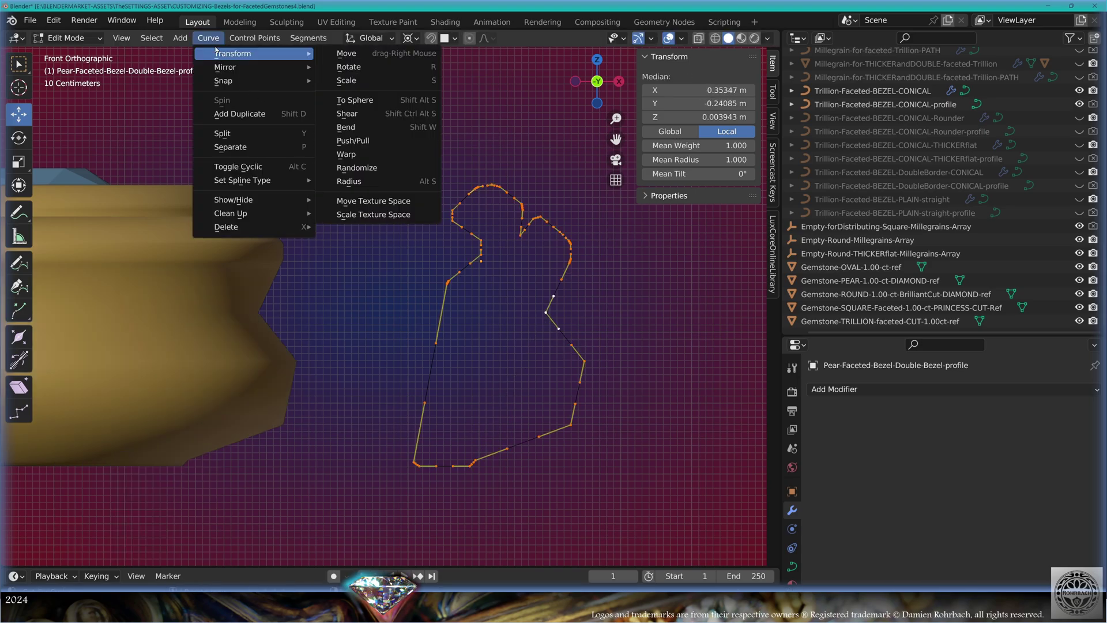
pyautogui.click(210, 44)
pyautogui.click(209, 39)
pyautogui.moveTo(288, 179)
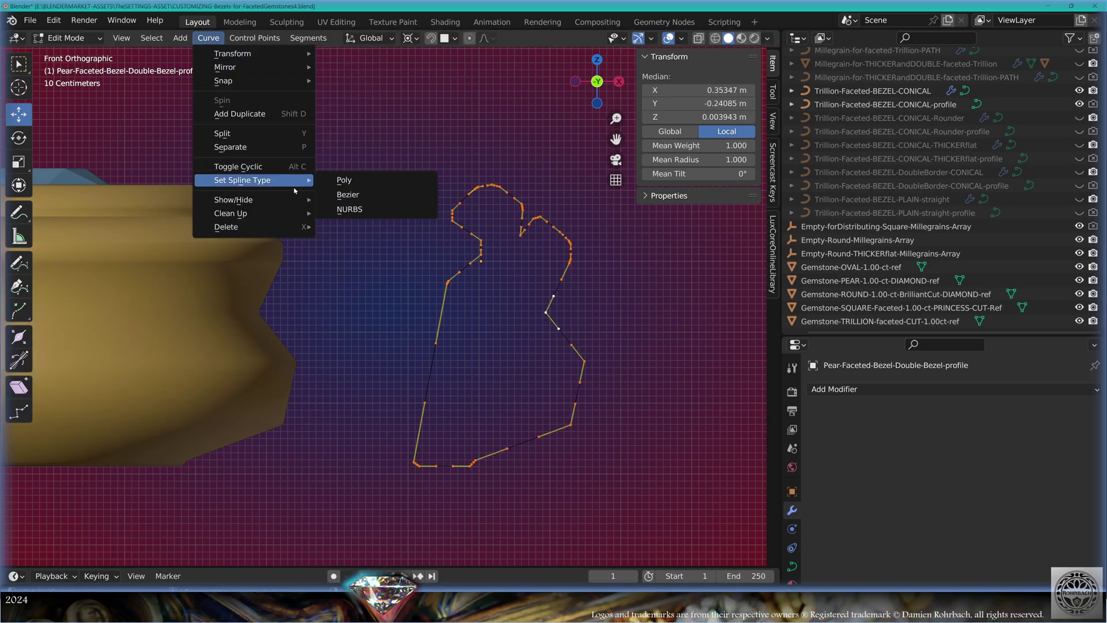
pyautogui.click(358, 196)
pyautogui.press('v')
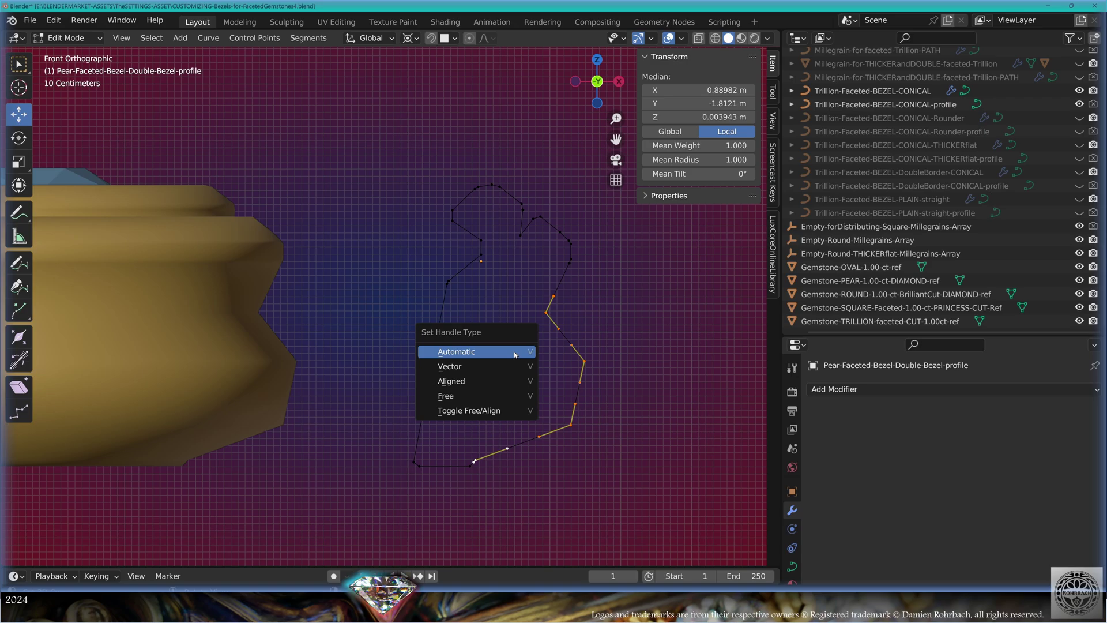
pyautogui.click(514, 354)
# - Adjust the lower outer control points and a curve handle to refine the pear profile's rounded bulge
pyautogui.keyDown('shift'); pyautogui.moveTo(541, 413); pyautogui.dragTo(484, 336, button='middle'); pyautogui.keyUp('shift')
pyautogui.scroll(1, 485, 336)
pyautogui.click(528, 359)
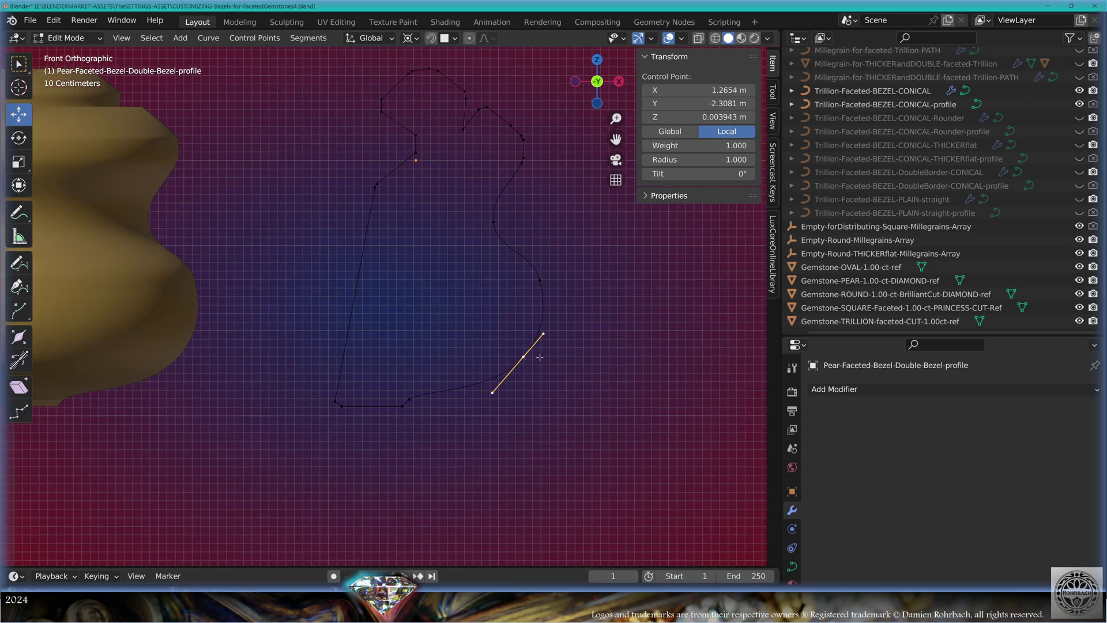
pyautogui.press('g')
pyautogui.click(529, 357)
pyautogui.click(543, 283)
pyautogui.click(551, 304)
pyautogui.press('g')
pyautogui.click(559, 296)
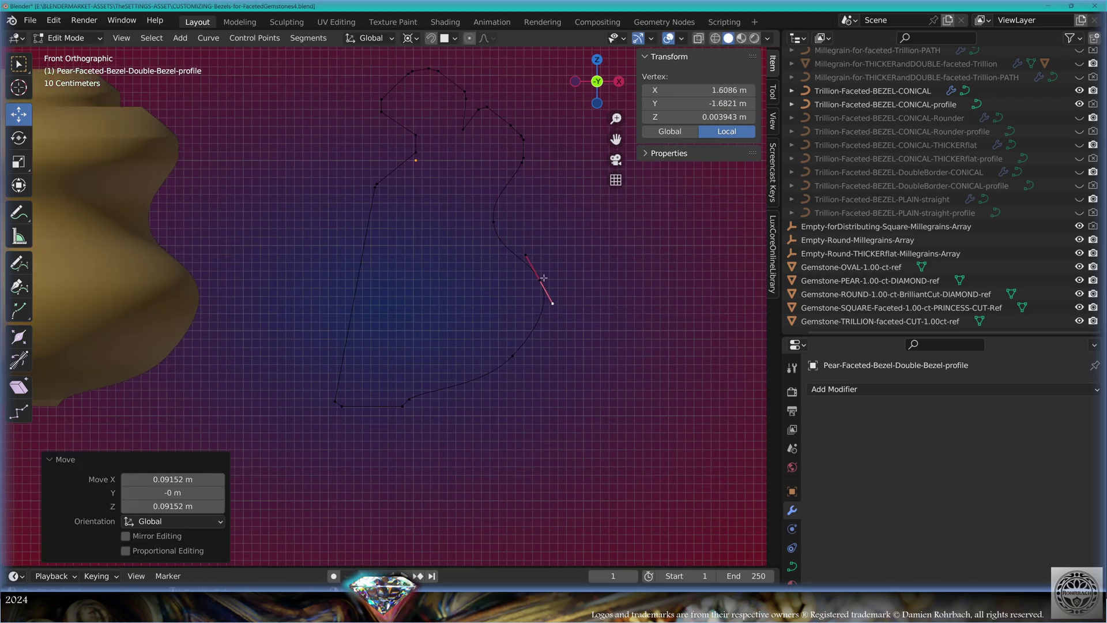
# - Subdivide the pear profile's bulge with one cut, pull the new point inward as a second groove, and leave curve editing
pyautogui.click(541, 280)
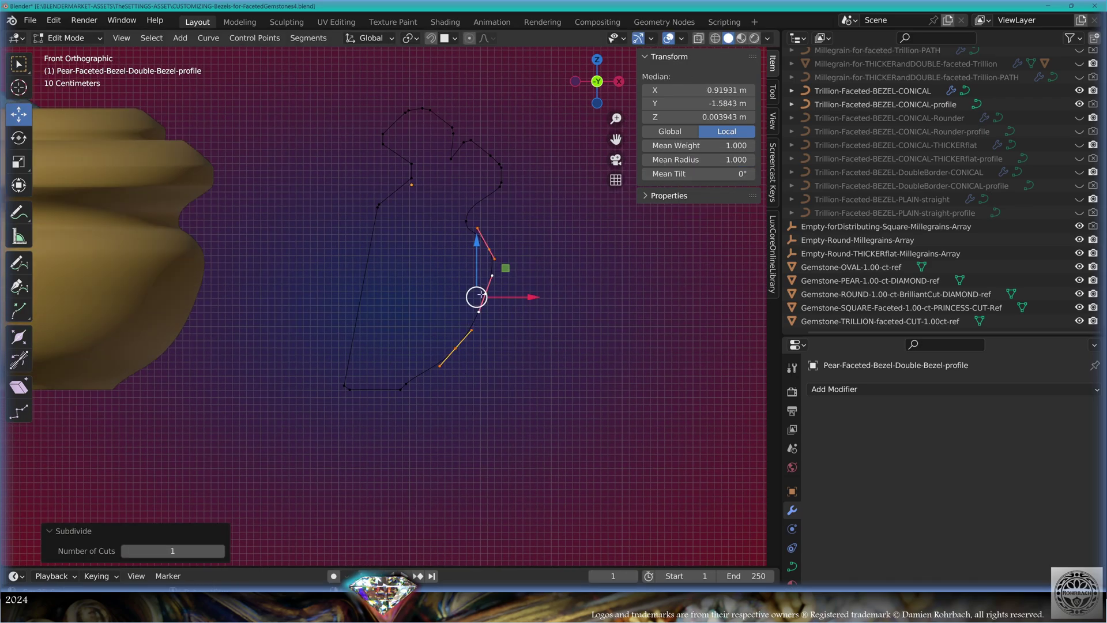
pyautogui.click(485, 294)
pyautogui.press('g')
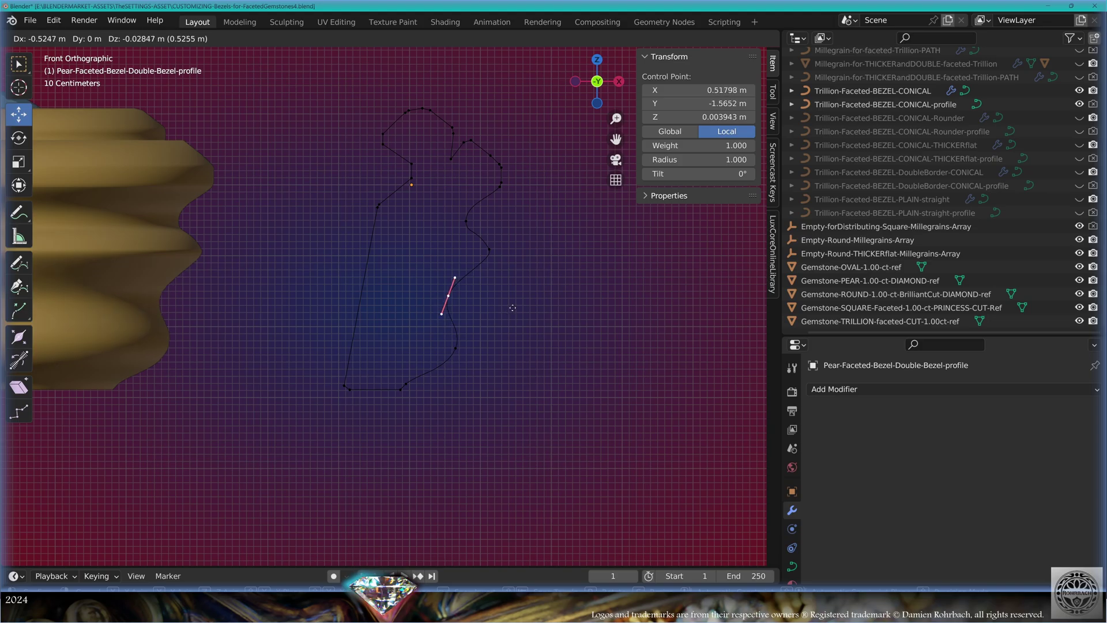
pyautogui.click(507, 306)
pyautogui.press('Tab')
# - Open the profile curve of the trillion conical bezel for editing in the front view
pyautogui.moveTo(508, 306); pyautogui.dragTo(347, 330, button='middle')
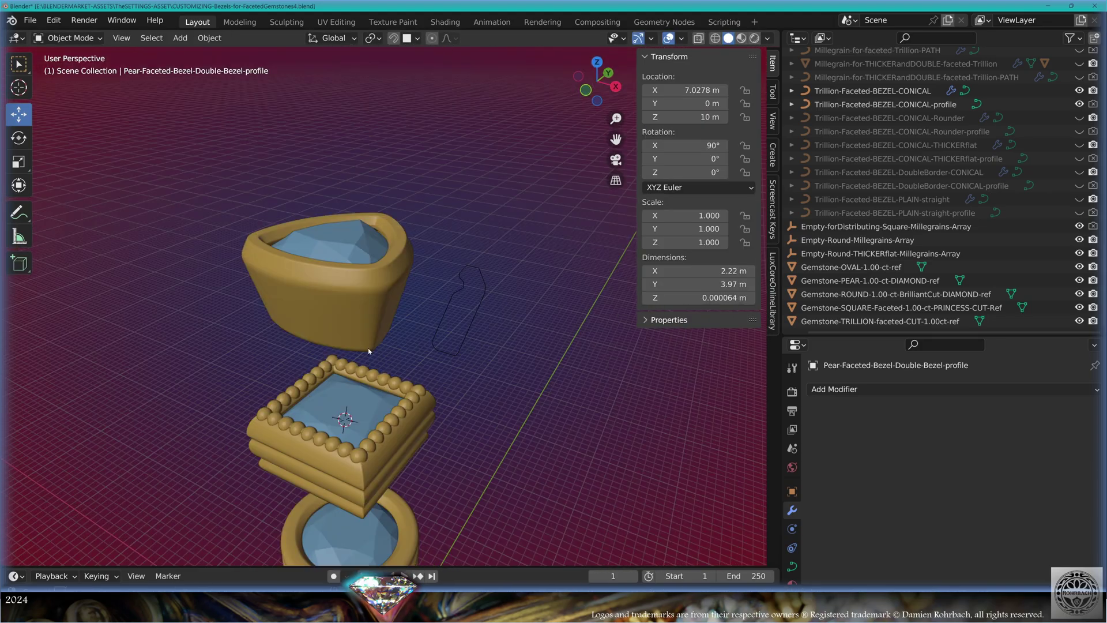
pyautogui.moveTo(368, 348); pyautogui.dragTo(469, 342, button='middle')
pyautogui.scroll(1, 408, 329)
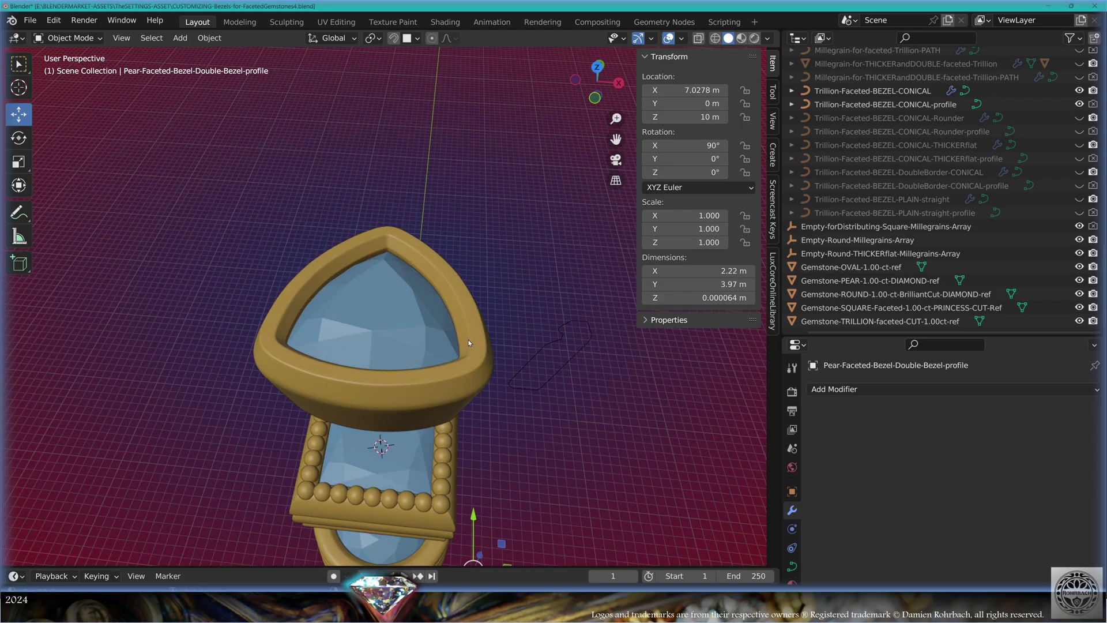
pyautogui.moveTo(486, 402); pyautogui.dragTo(494, 353, button='middle')
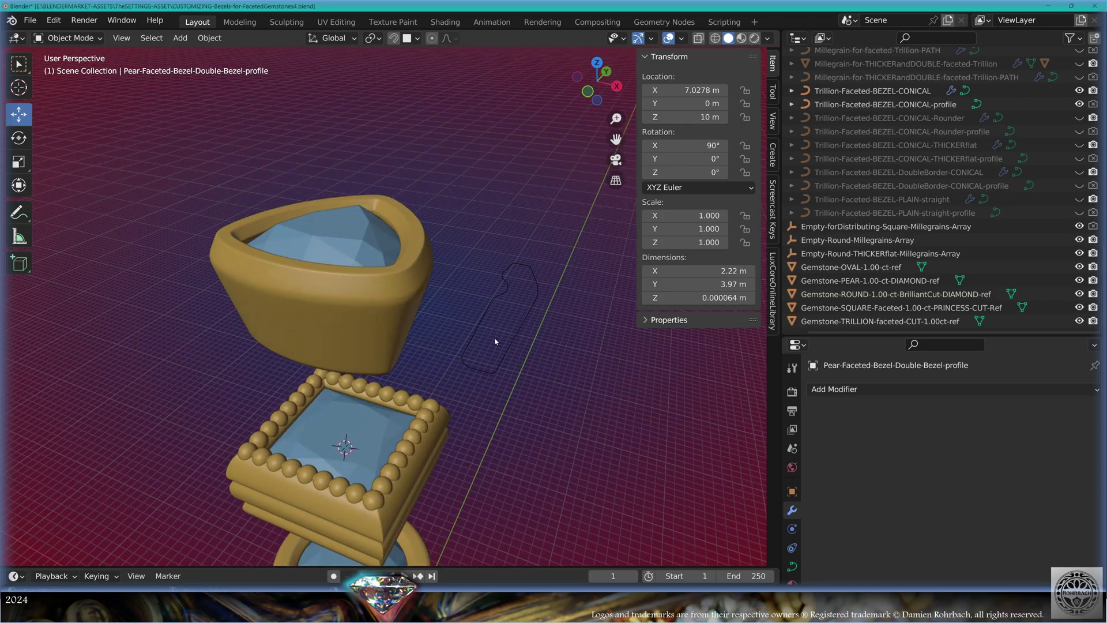
pyautogui.click(496, 304)
pyautogui.press('KP_1')
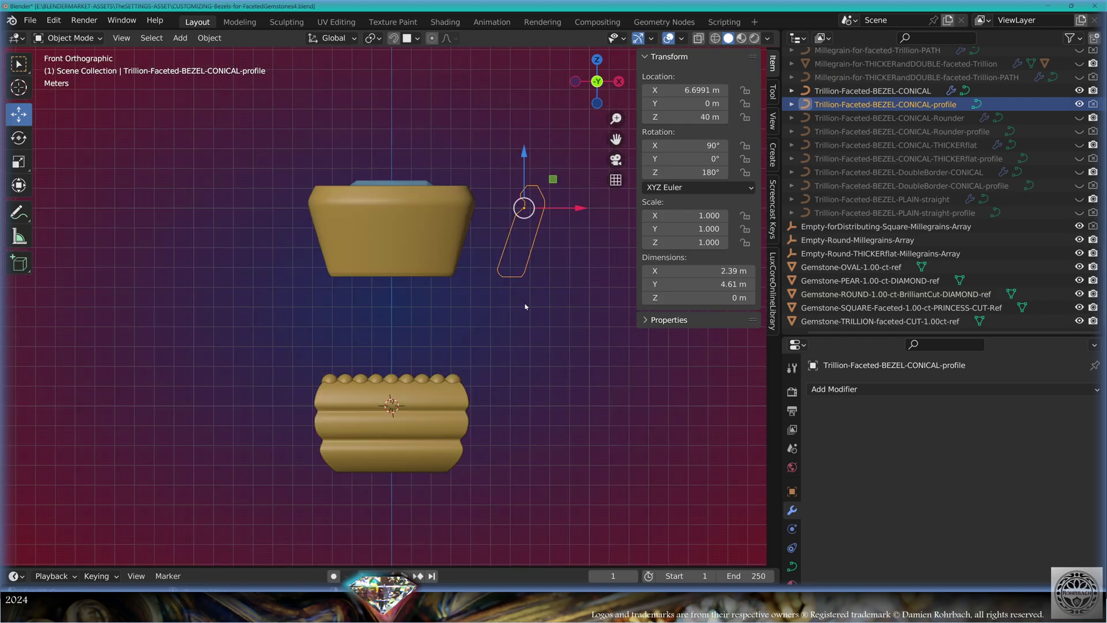
pyautogui.press('Tab')
# - Subdivide the trillion profile's slanted outer edge and select alternate new points for shaping zigzag grooves
pyautogui.scroll(5, 434, 346)
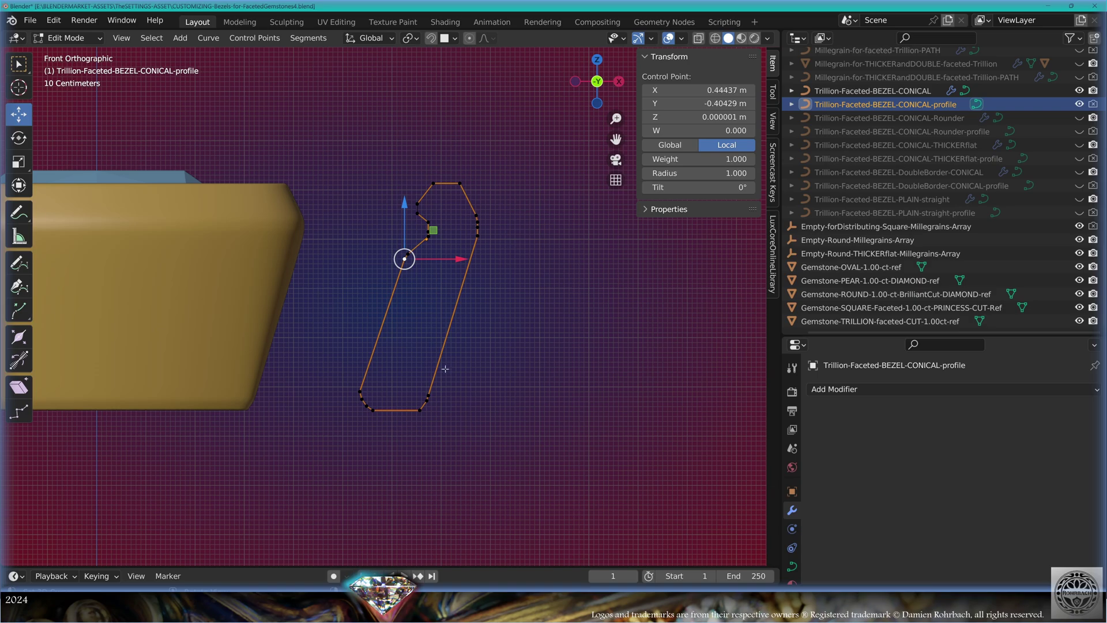
pyautogui.click(428, 396)
pyautogui.keyDown('shift'); pyautogui.click(478, 236); pyautogui.keyUp('shift')
pyautogui.rightClick(517, 227)
pyautogui.click(521, 229)
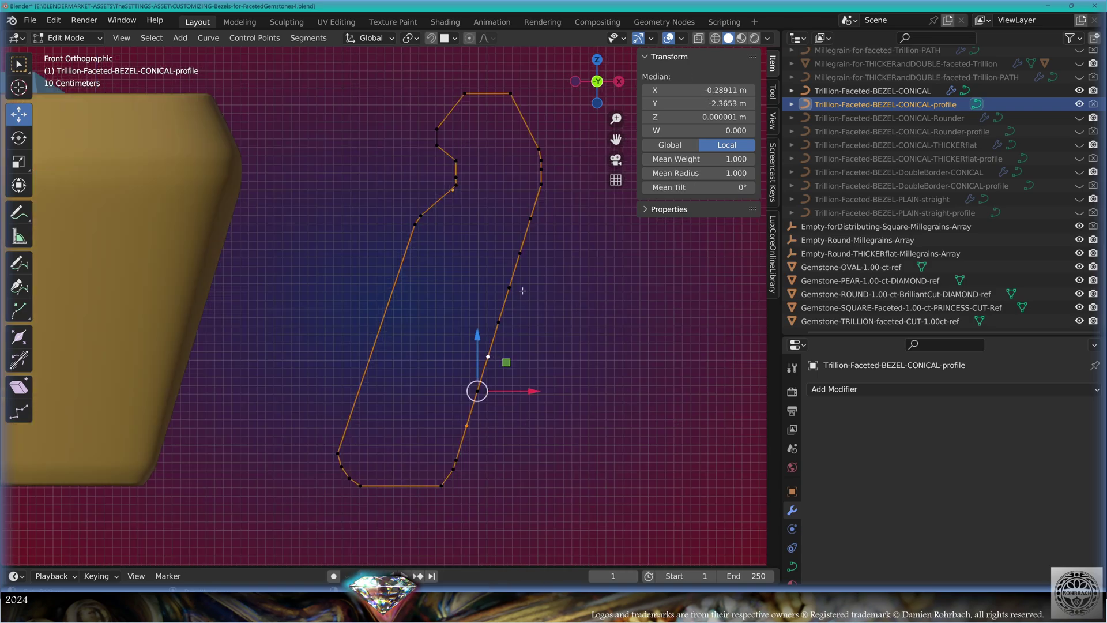
pyautogui.keyDown('shift'); pyautogui.click(513, 288); pyautogui.keyUp('shift')
pyautogui.keyDown('shift'); pyautogui.click(532, 220); pyautogui.keyUp('shift')
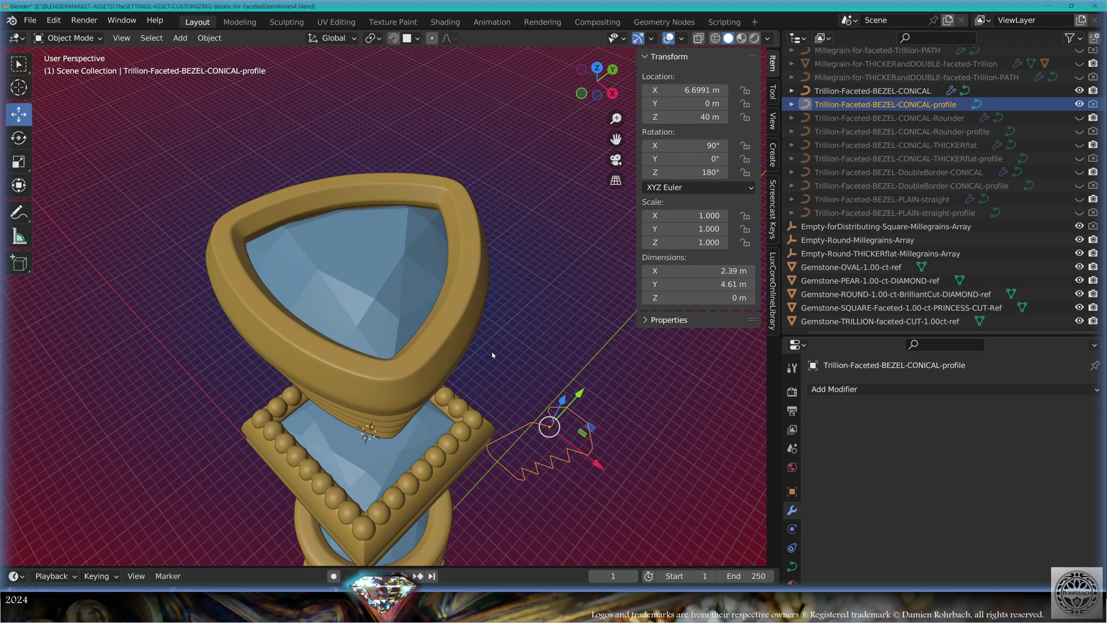
# - Select the bezel settings, including the trillion bezel with its gemstone, and convert them to meshes
pyautogui.scroll(-5, 493, 355)
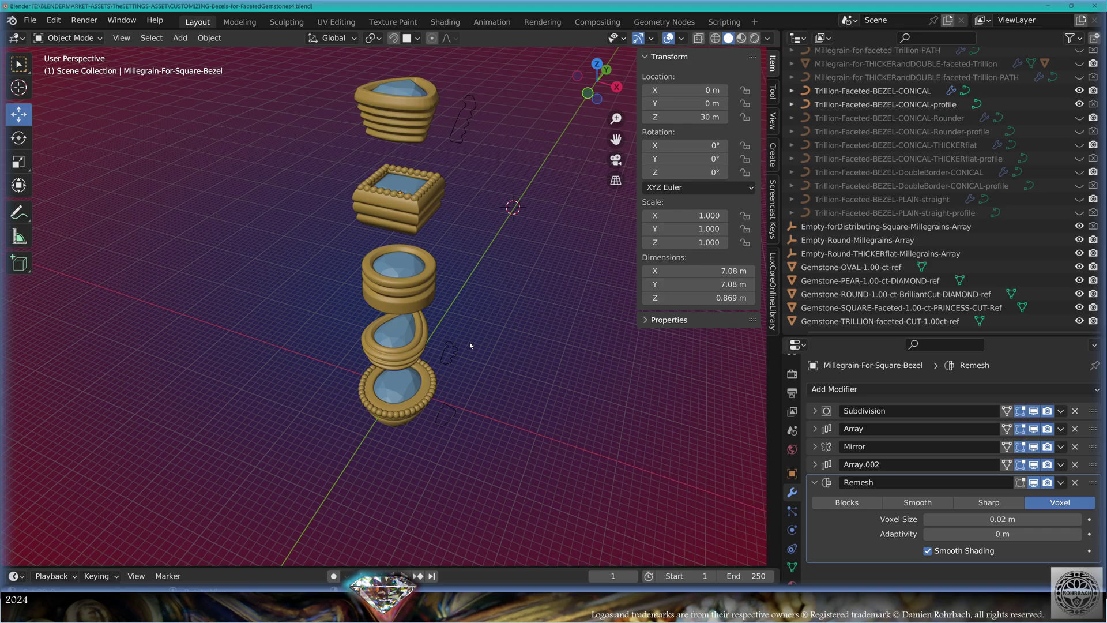
pyautogui.keyDown('shift'); pyautogui.moveTo(462, 279); pyautogui.dragTo(493, 354, button='middle'); pyautogui.keyUp('shift')
pyautogui.scroll(1, 450, 242)
pyautogui.keyDown('shift'); pyautogui.moveTo(404, 130); pyautogui.dragTo(445, 276, button='middle'); pyautogui.keyUp('shift')
pyautogui.click(445, 276)
pyautogui.keyDown('shift'); pyautogui.click(448, 309); pyautogui.keyUp('shift')
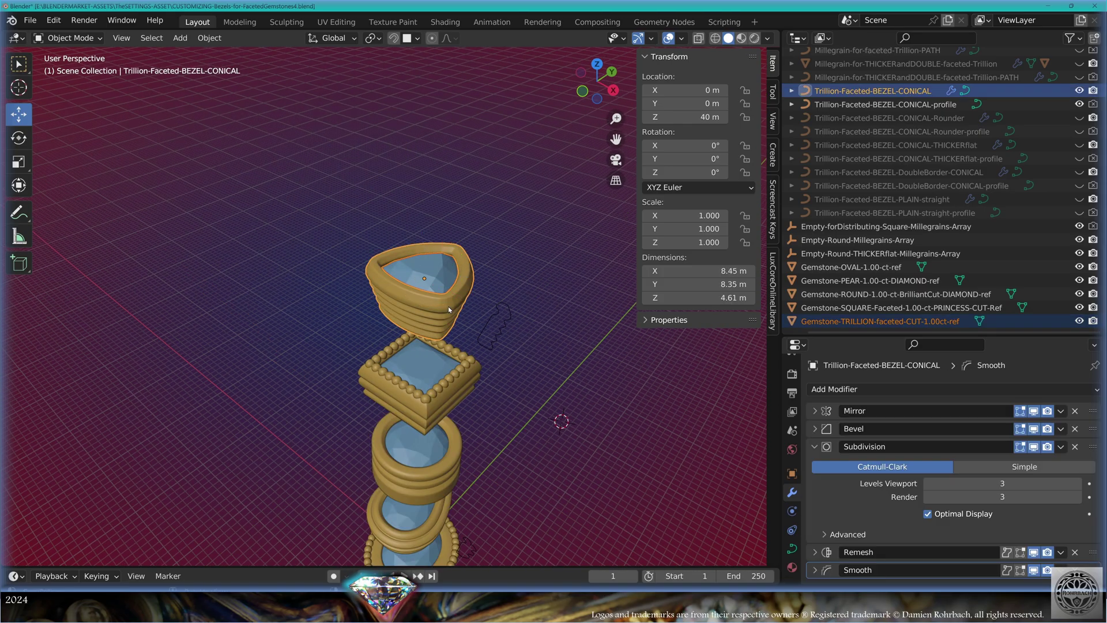
pyautogui.click(209, 38)
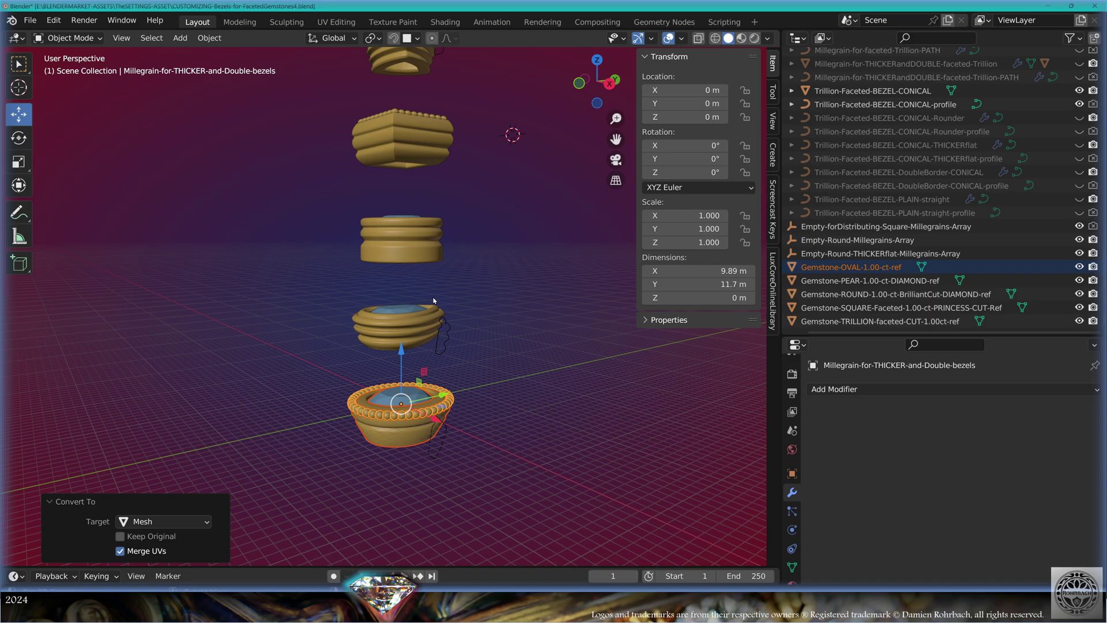
# - Stand the pear bezel and its gemstone upright with an X rotation of 90°, and move them below the oval setting
pyautogui.click(403, 321)
pyautogui.scroll(3, 404, 320)
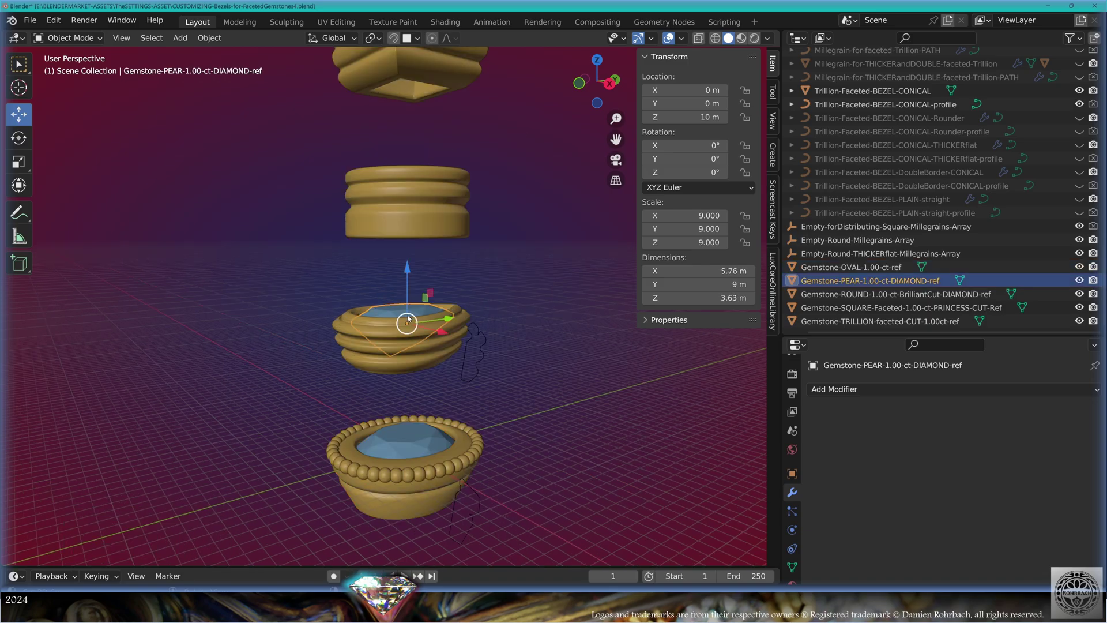
pyautogui.click(608, 87)
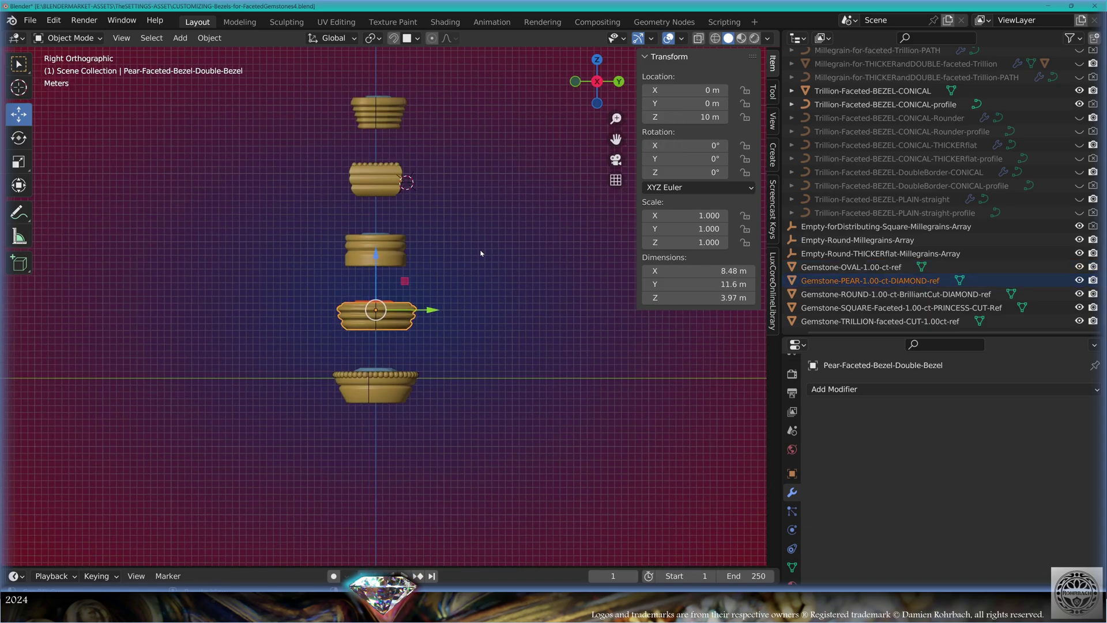
pyautogui.press('r')
pyautogui.click(337, 198)
pyautogui.click(719, 146)
pyautogui.write('90')
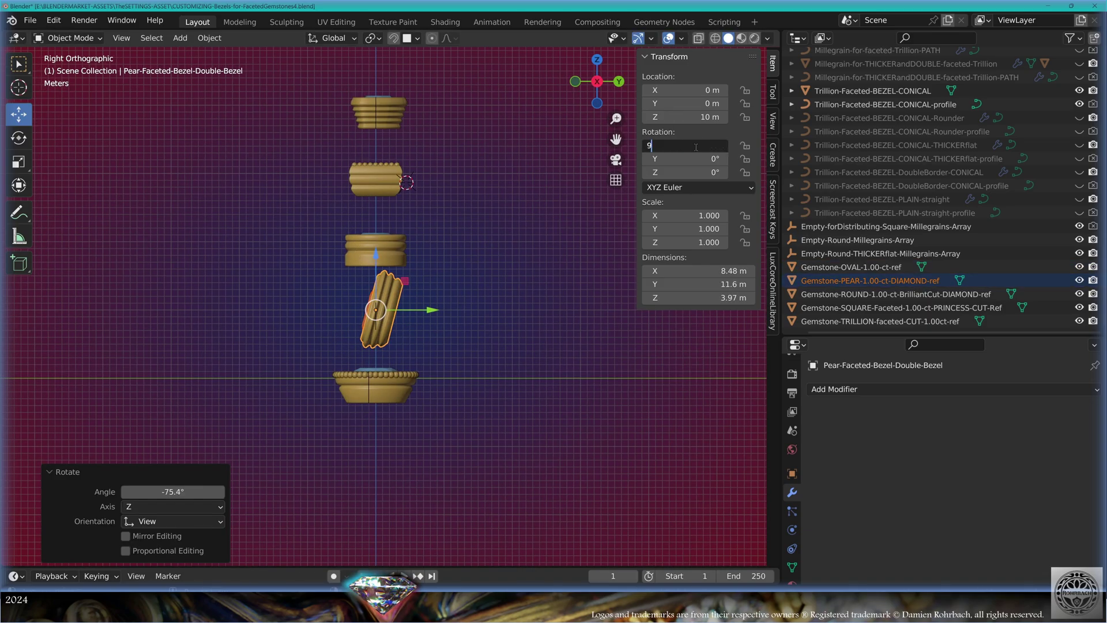
pyautogui.press('Return')
pyautogui.press('g')
pyautogui.click(401, 456)
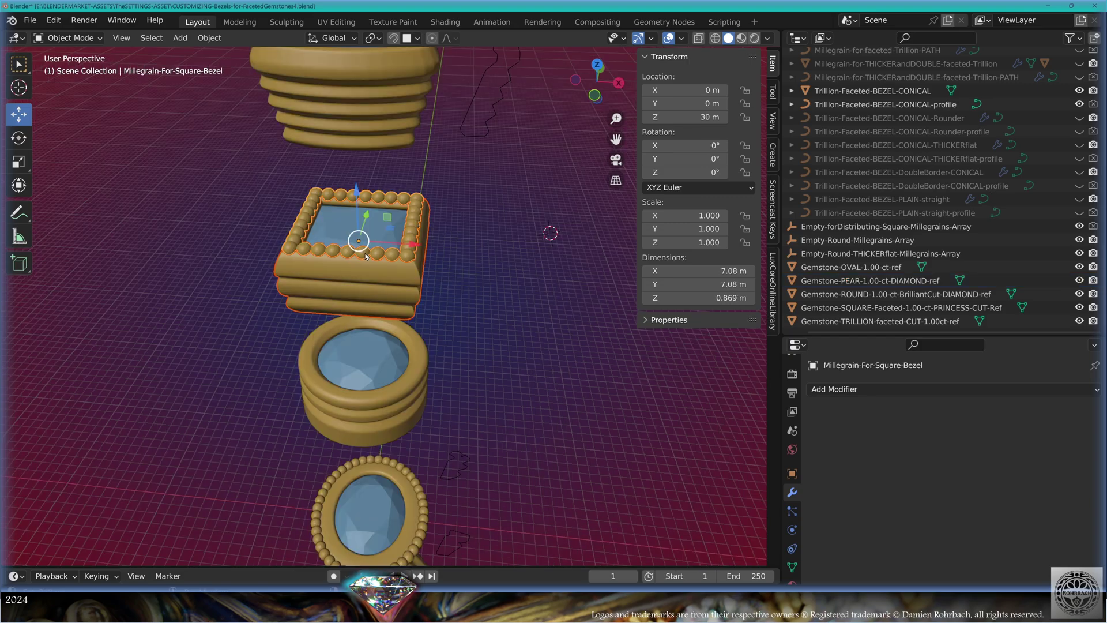
# - Select the square bezel, its millegrain and gemstone, and rotate them -90° in the right view
pyautogui.click(410, 259)
pyautogui.click(619, 82)
pyautogui.press('r')
pyautogui.click(267, 147)
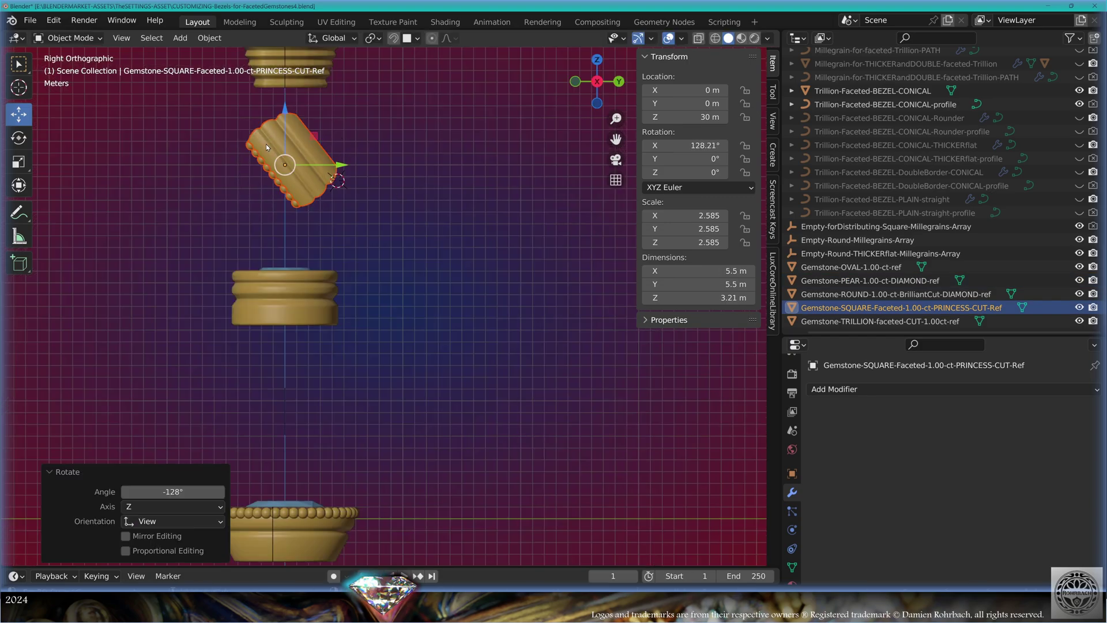
pyautogui.click(173, 492)
pyautogui.write('-90')
pyautogui.press('Return')
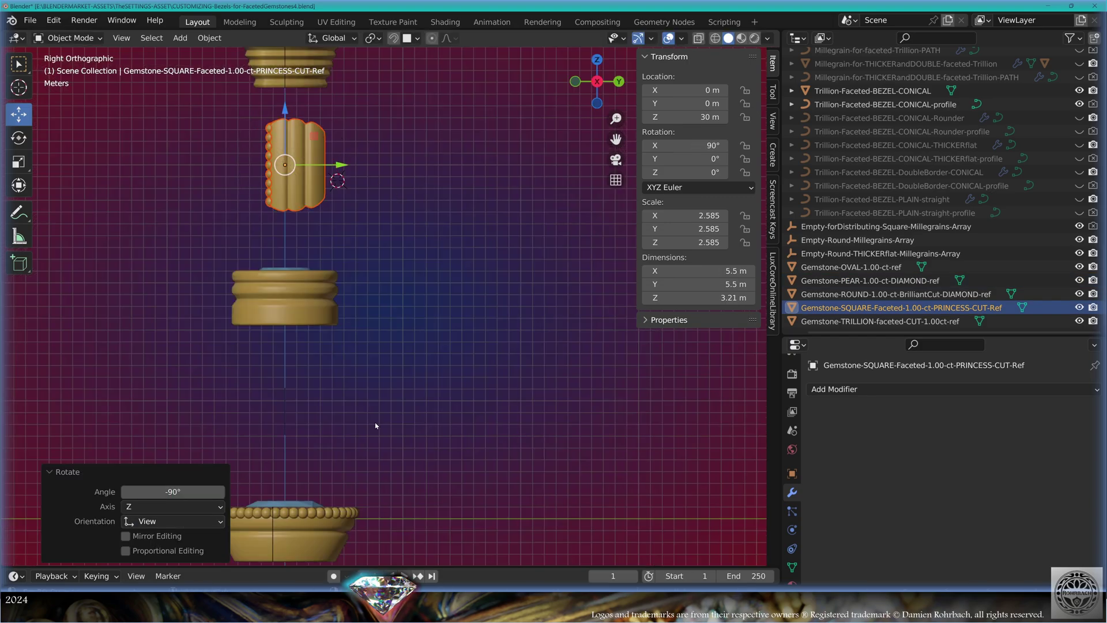
# - Rotate the square setting 45° in the front view to point its corners up and down, and lower it above the pear setting
pyautogui.press('KP_1')
pyautogui.write('r45')
pyautogui.press('Return')
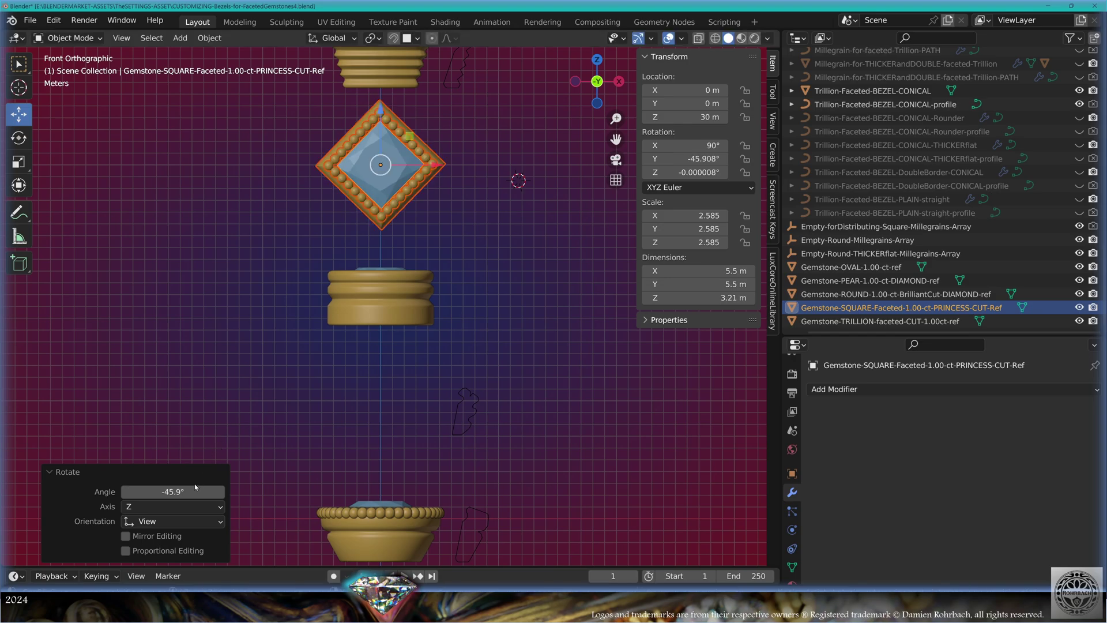
pyautogui.scroll(-3, 384, 137)
pyautogui.press('g')
pyautogui.press('z')
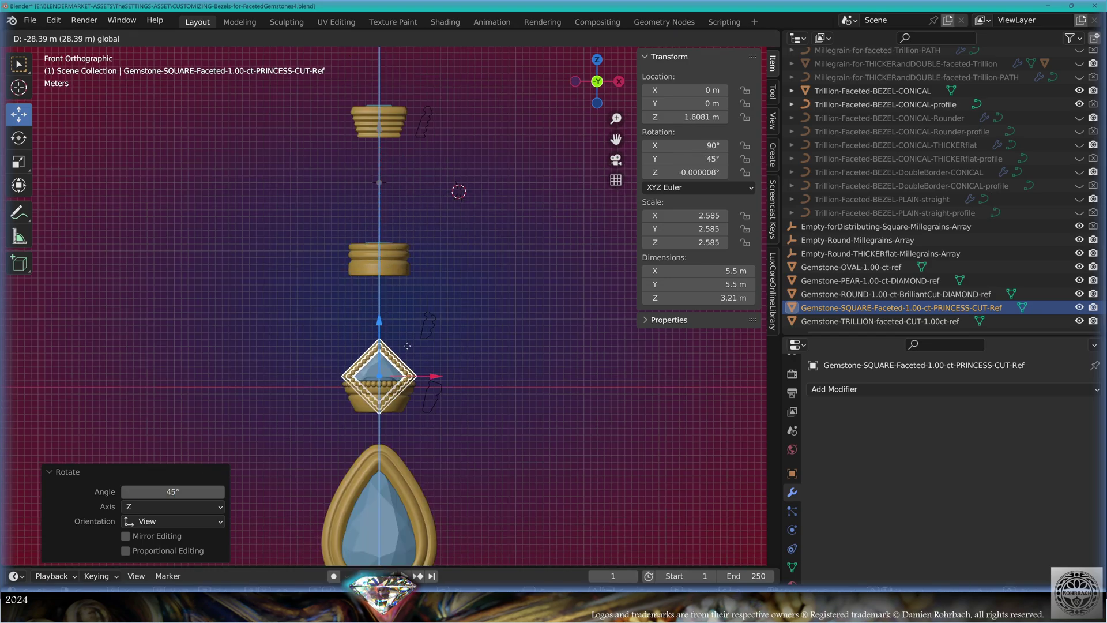
pyautogui.click(420, 440)
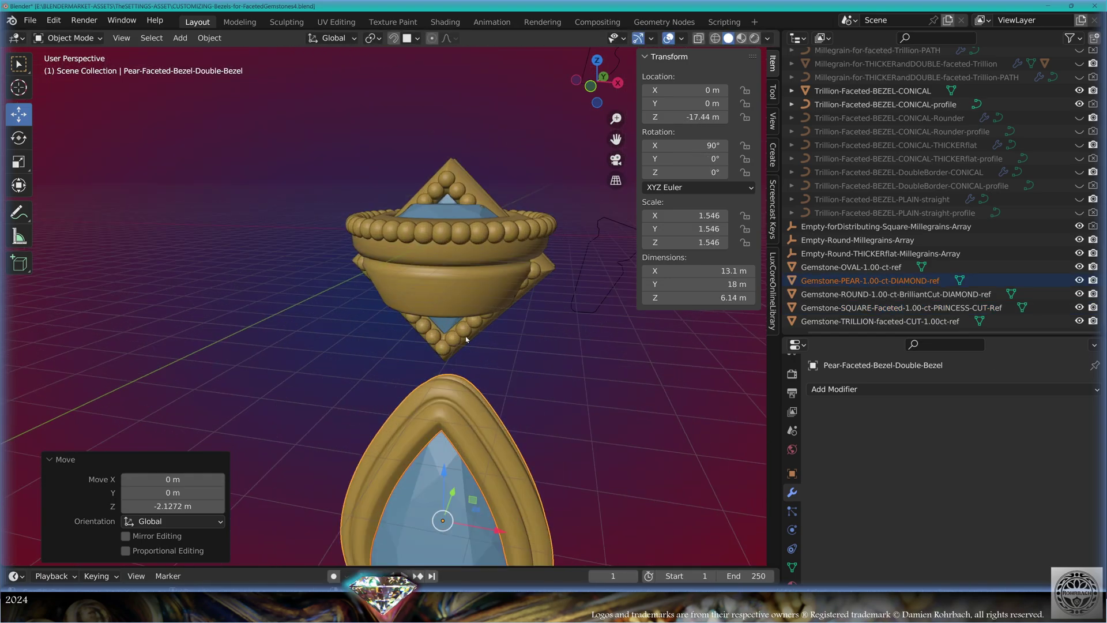
# - Stand the round bezel and its gemstone upright with a 90° X rotation, and raise them about 6.3 m above the oval setting
pyautogui.click(315, 388)
pyautogui.click(326, 405)
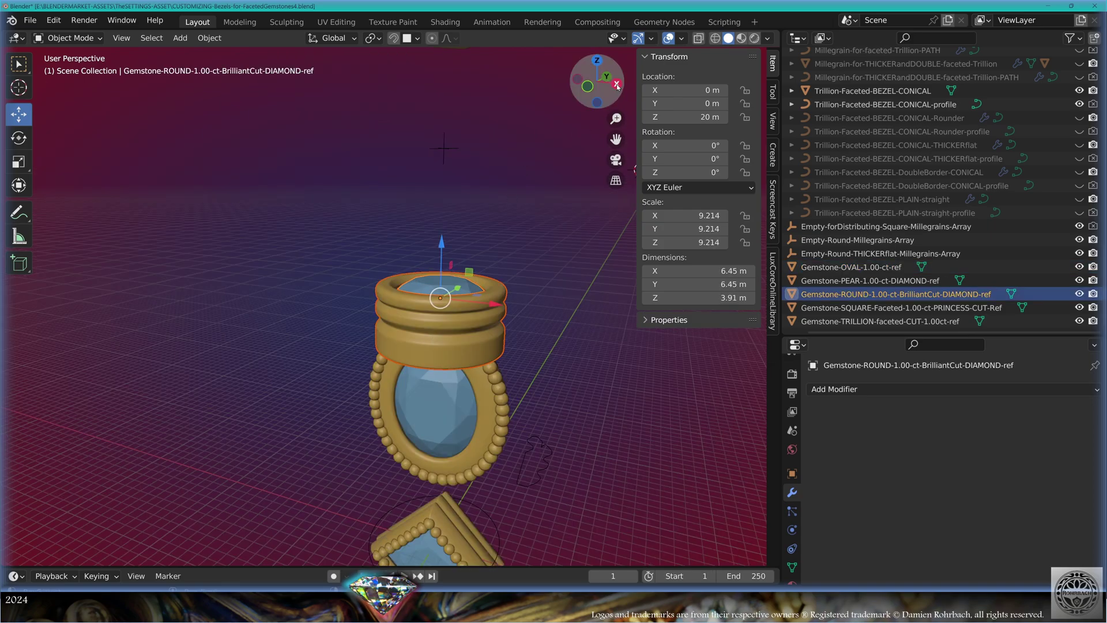
pyautogui.click(617, 86)
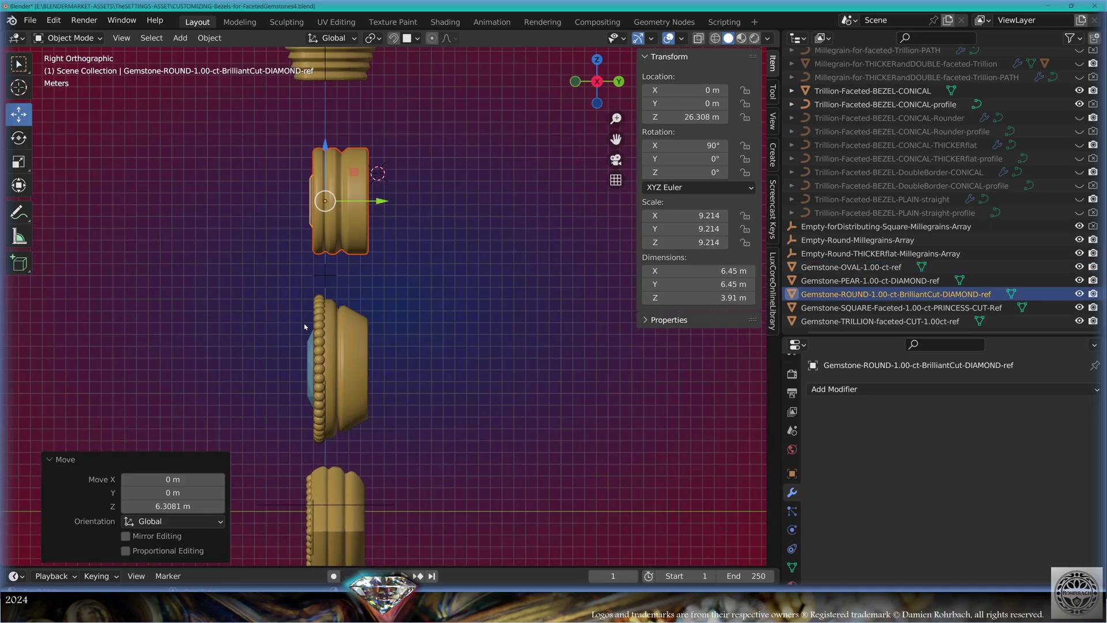
# - Rotate the trillion bezel and its gemstone -90° in the right view, and scale them by about 1.414
pyautogui.click(341, 166)
pyautogui.keyDown('shift'); pyautogui.click(341, 166); pyautogui.keyUp('shift')
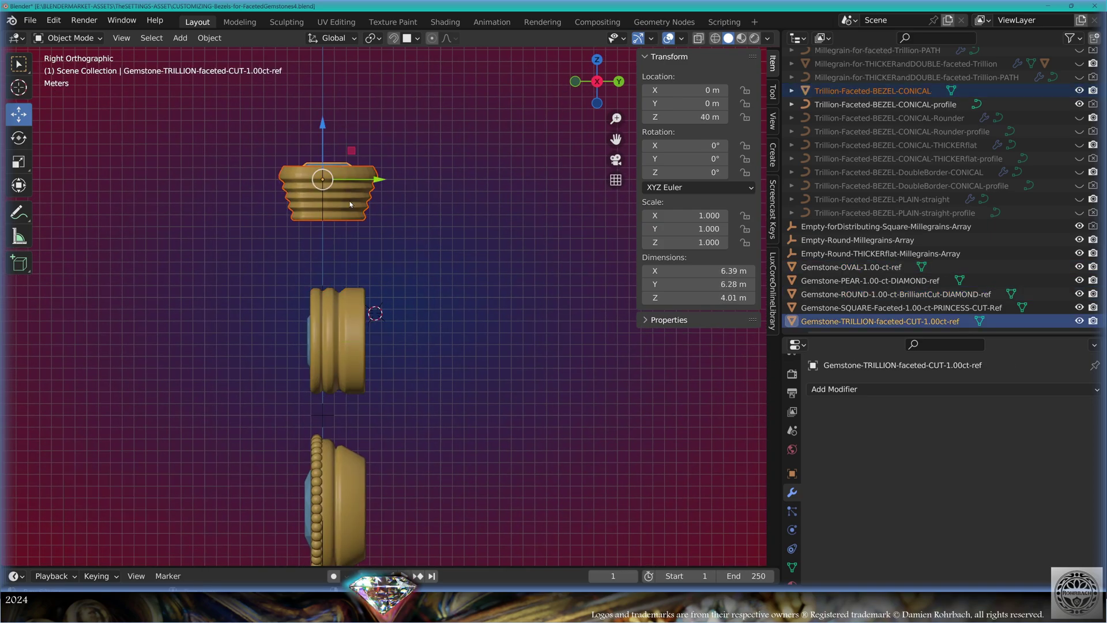
pyautogui.moveTo(352, 179); pyautogui.dragTo(438, 236, button='middle')
pyautogui.press('s')
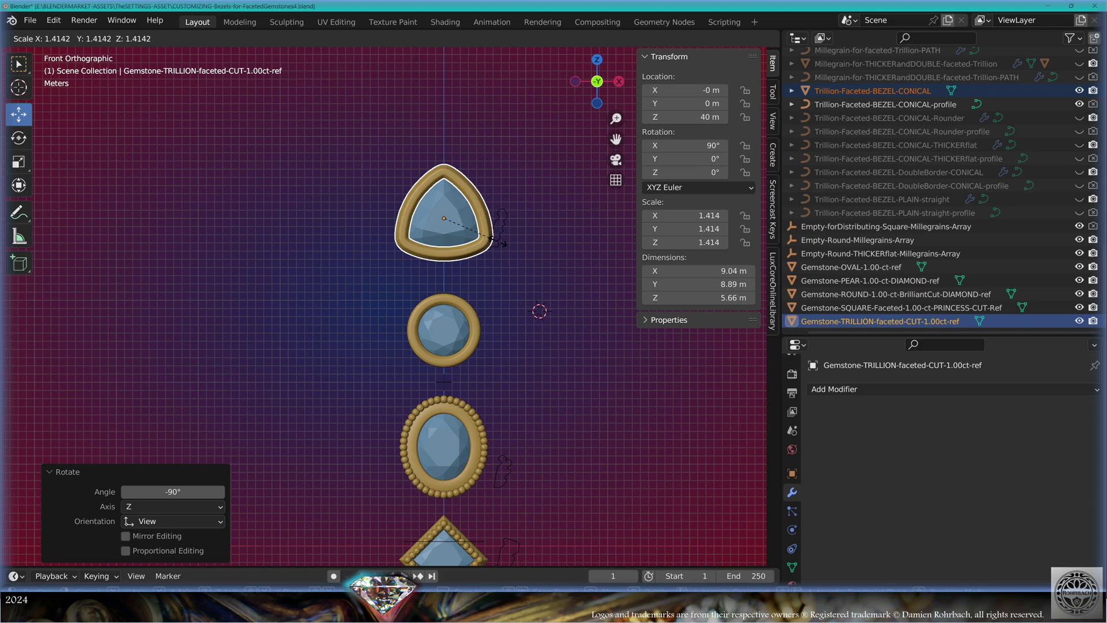
pyautogui.press('Return')
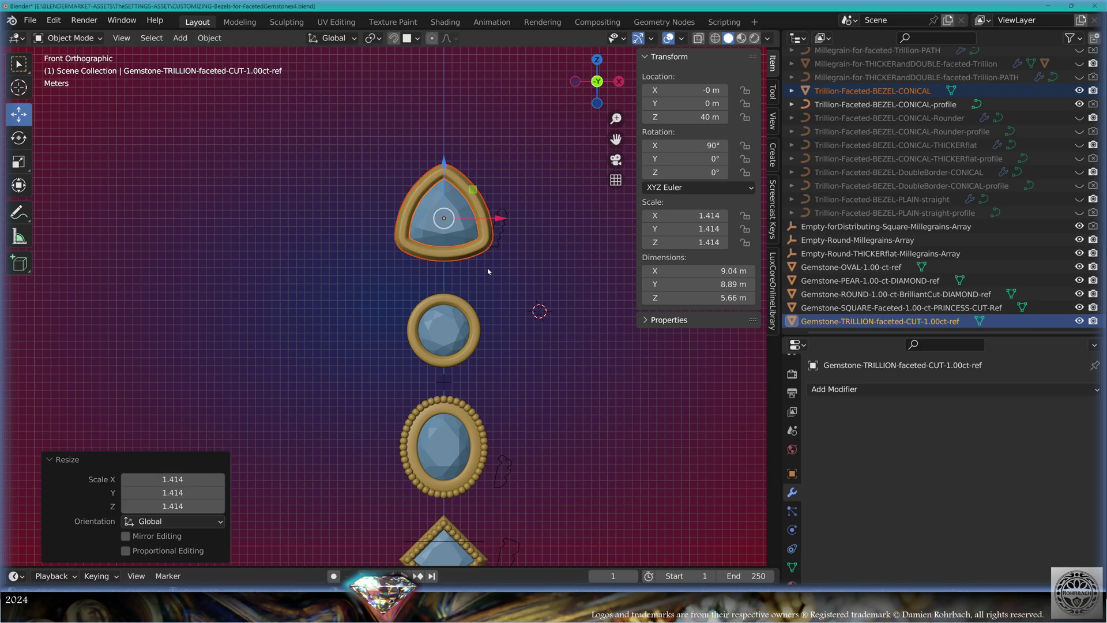
# - Add a torus mesh with 60 major segments and 30 minor segments for a connecting ring
pyautogui.scroll(-5, 489, 336)
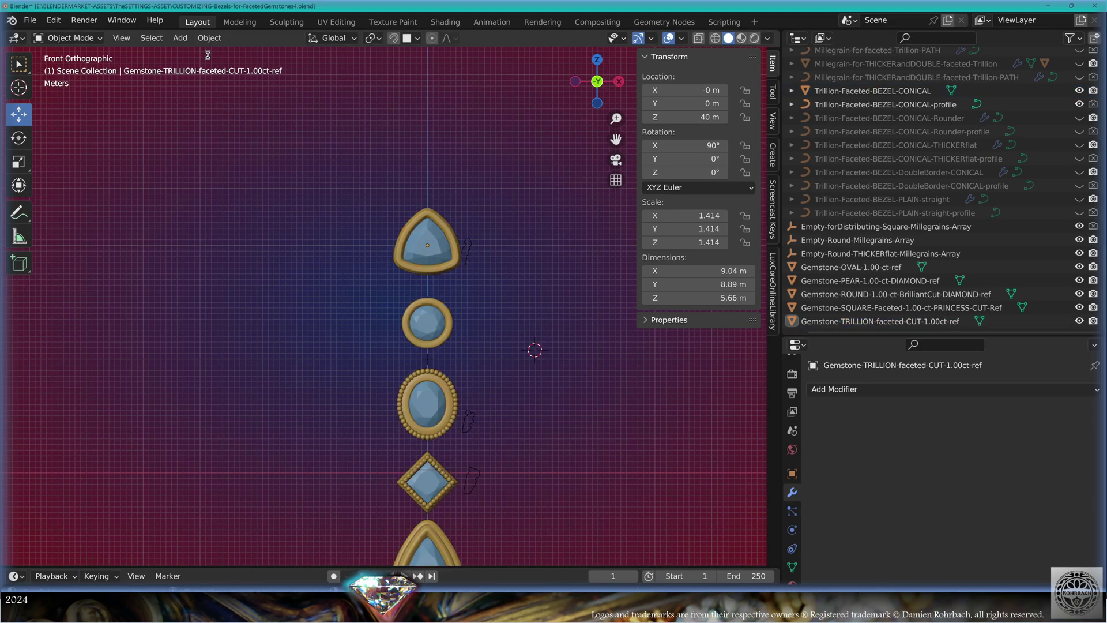
pyautogui.click(186, 38)
pyautogui.moveTo(257, 57)
pyautogui.click(312, 148)
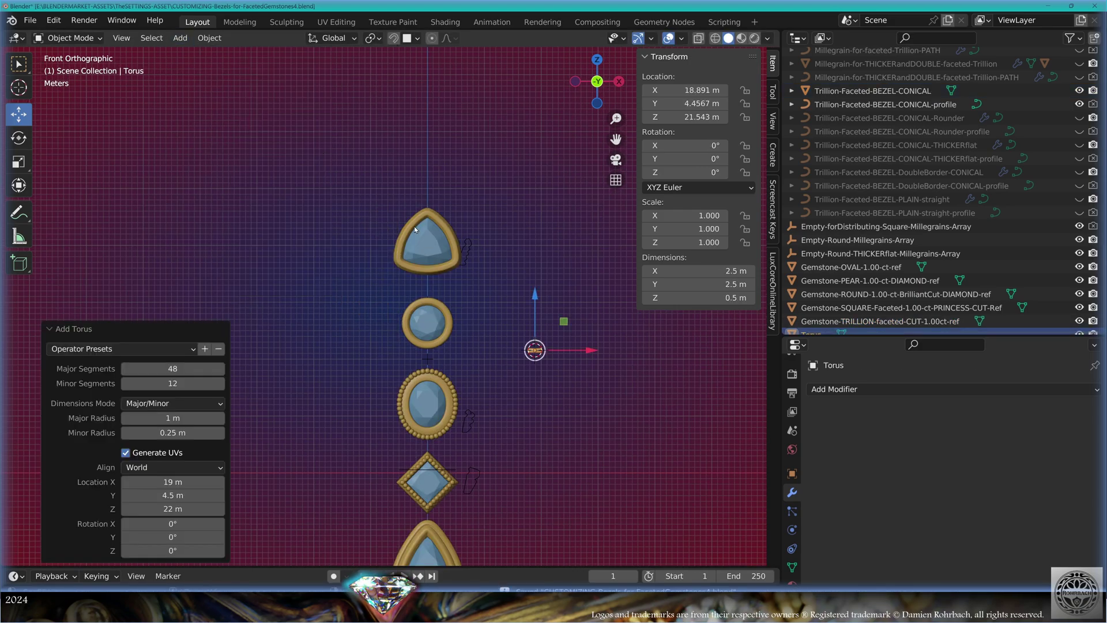
pyautogui.click(172, 383)
pyautogui.write('30')
pyautogui.press('Return')
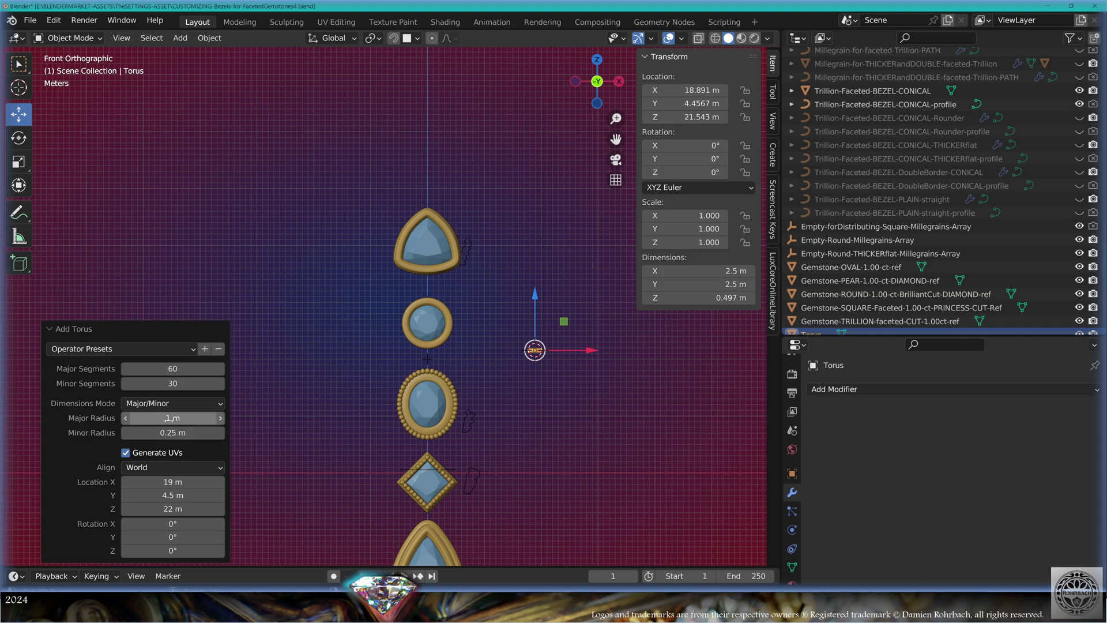
# - Set the torus's major radius to 2 m and minor radius to 0.35 m, and align it to the view
pyautogui.click(179, 419)
pyautogui.write('2')
pyautogui.press('Tab')
pyautogui.write('.')
pyautogui.write('0.35')
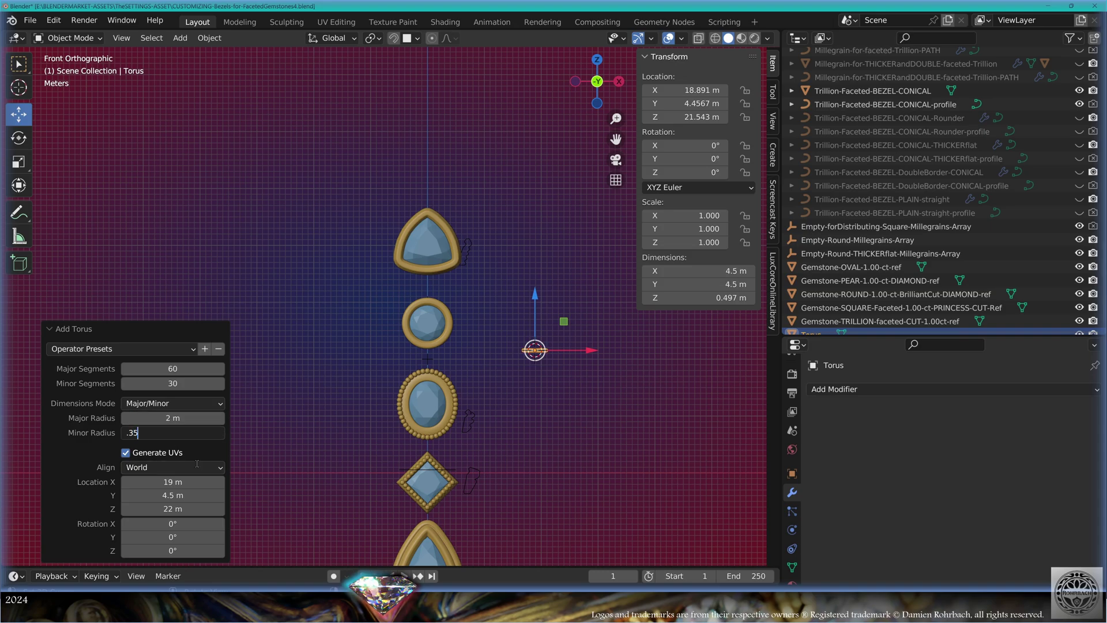
pyautogui.press('Return')
pyautogui.click(190, 467)
pyautogui.click(159, 500)
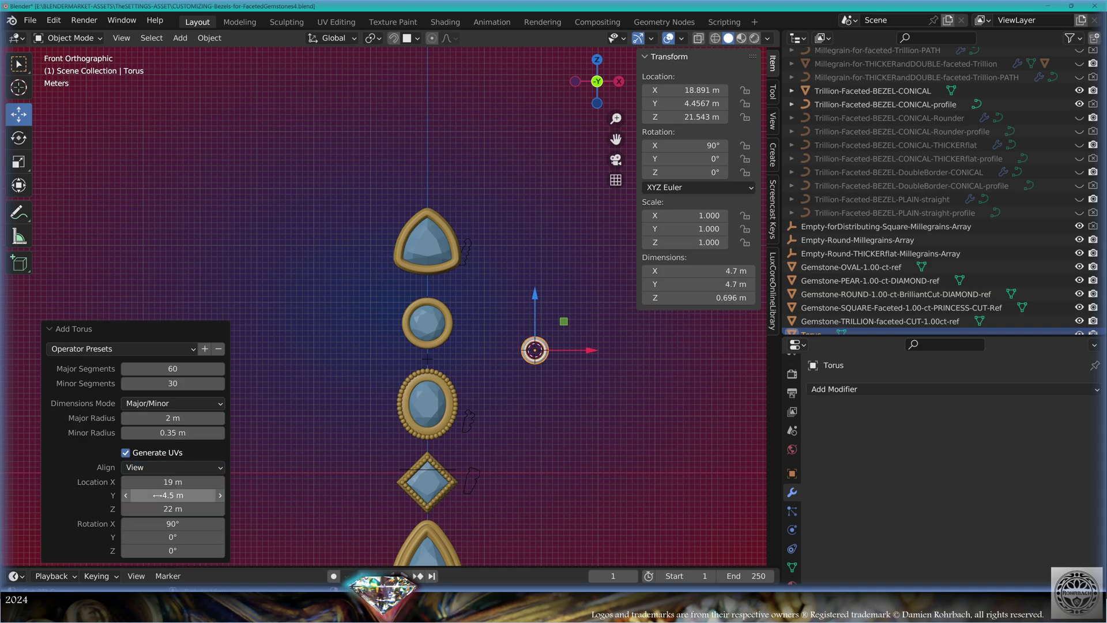
# - Set the torus's major radius to 1 m and X location to 0, and lower it about 29.3 m between the square and pear settings
pyautogui.press('BackSpace')
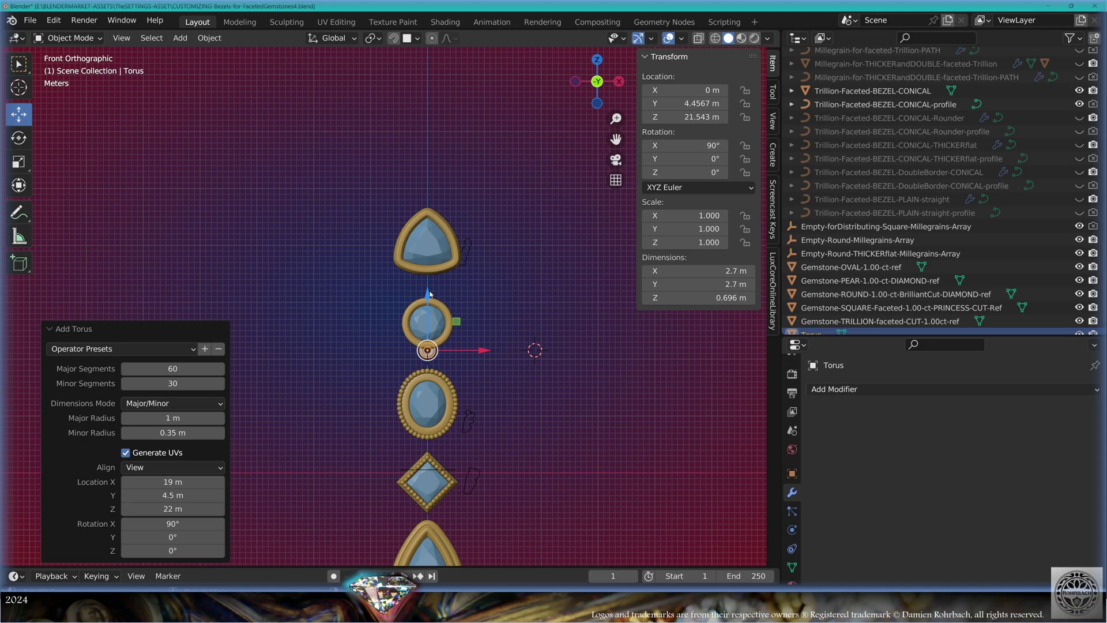
pyautogui.moveTo(428, 294); pyautogui.dragTo(428, 461)
# - Assign the Gold material to the torus and move it about -4.65 m in Y, over the tip of the pear setting
pyautogui.keyDown('shift'); pyautogui.moveTo(473, 499); pyautogui.dragTo(478, 336, button='middle'); pyautogui.keyUp('shift')
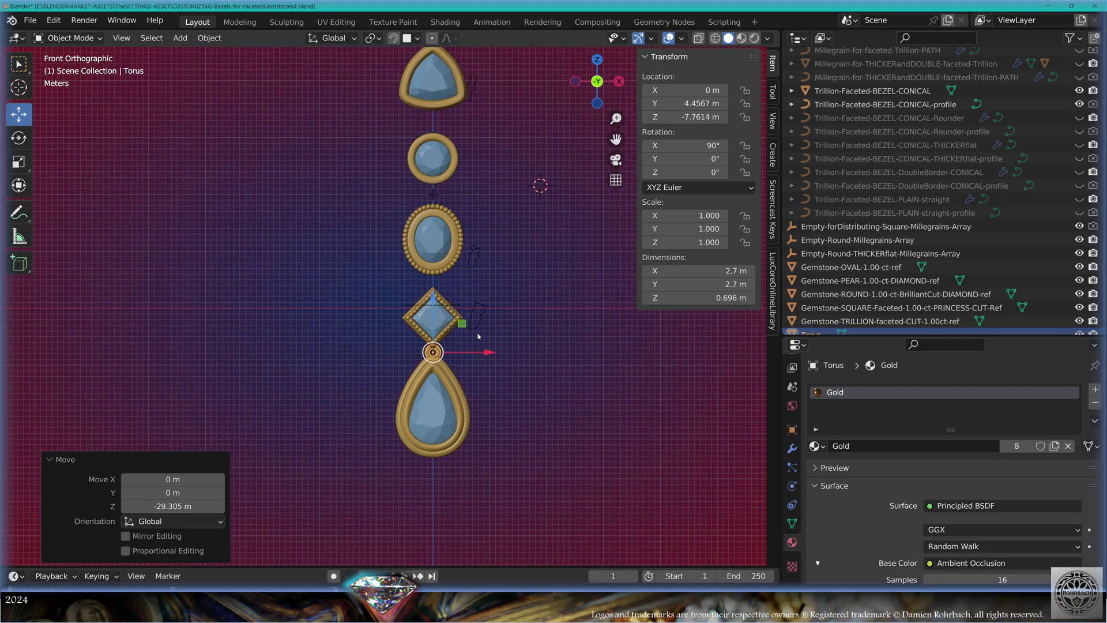
pyautogui.scroll(6, 478, 336)
pyautogui.keyDown('shift'); pyautogui.moveTo(542, 412); pyautogui.dragTo(500, 353, button='middle'); pyautogui.keyUp('shift')
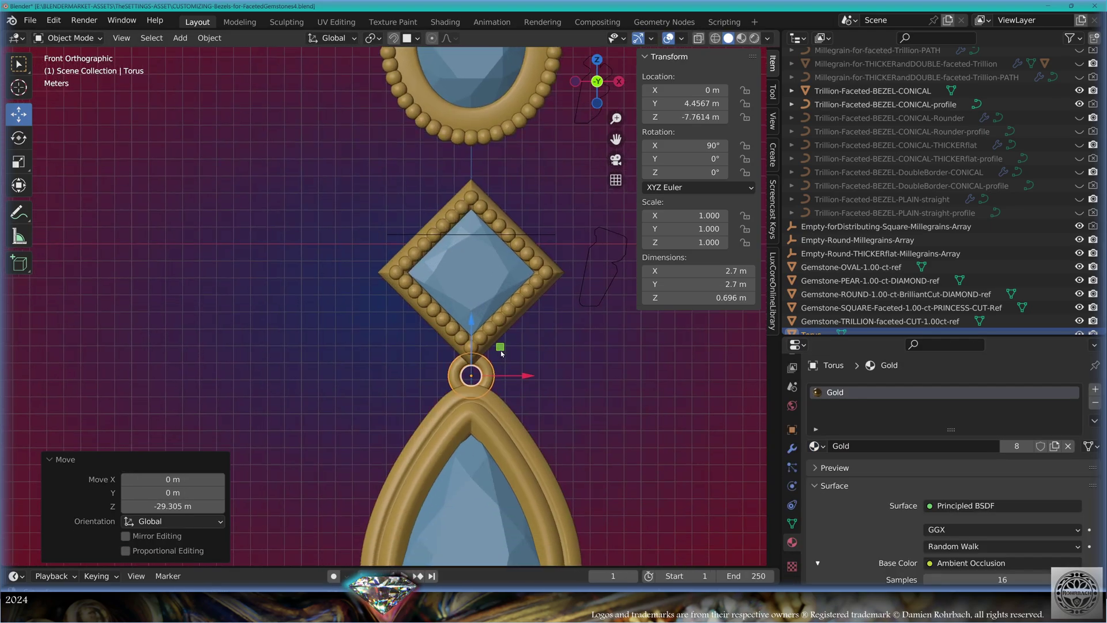
pyautogui.scroll(-2, 390, 360)
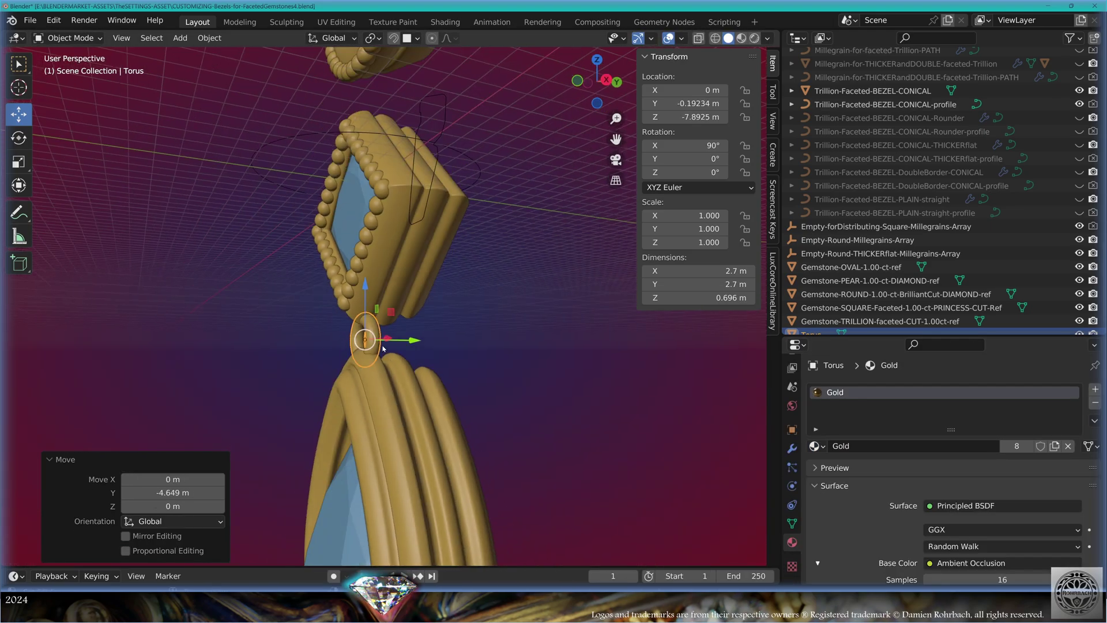
pyautogui.moveTo(383, 348); pyautogui.dragTo(378, 369, button='middle')
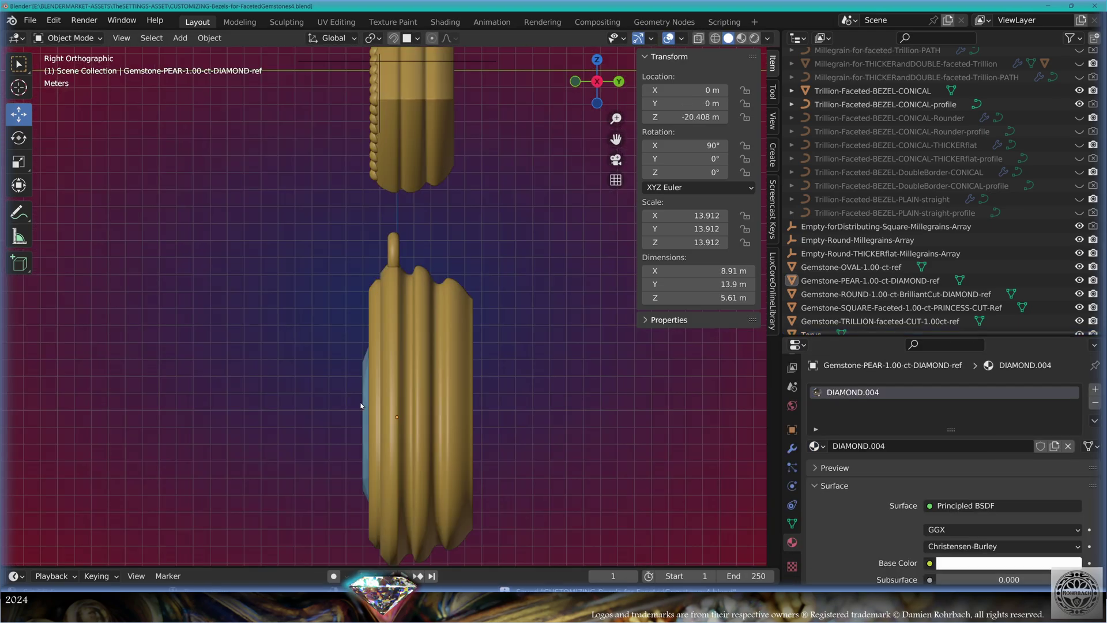
# - Select the pear gemstone, its bezel and the ring, and move them down away from the square setting
pyautogui.click(362, 406)
pyautogui.keyDown('shift'); pyautogui.click(380, 294); pyautogui.keyUp('shift')
pyautogui.keyDown('shift'); pyautogui.click(393, 260); pyautogui.keyUp('shift')
pyautogui.moveTo(402, 320); pyautogui.dragTo(403, 393)
# - Duplicate the ring at the pear's tip and place the copy about 1.49 m higher along Z
pyautogui.click(395, 326)
pyautogui.scroll(4, 404, 326)
pyautogui.hotkey('shift', 'd')
pyautogui.press('z')
pyautogui.click(428, 270)
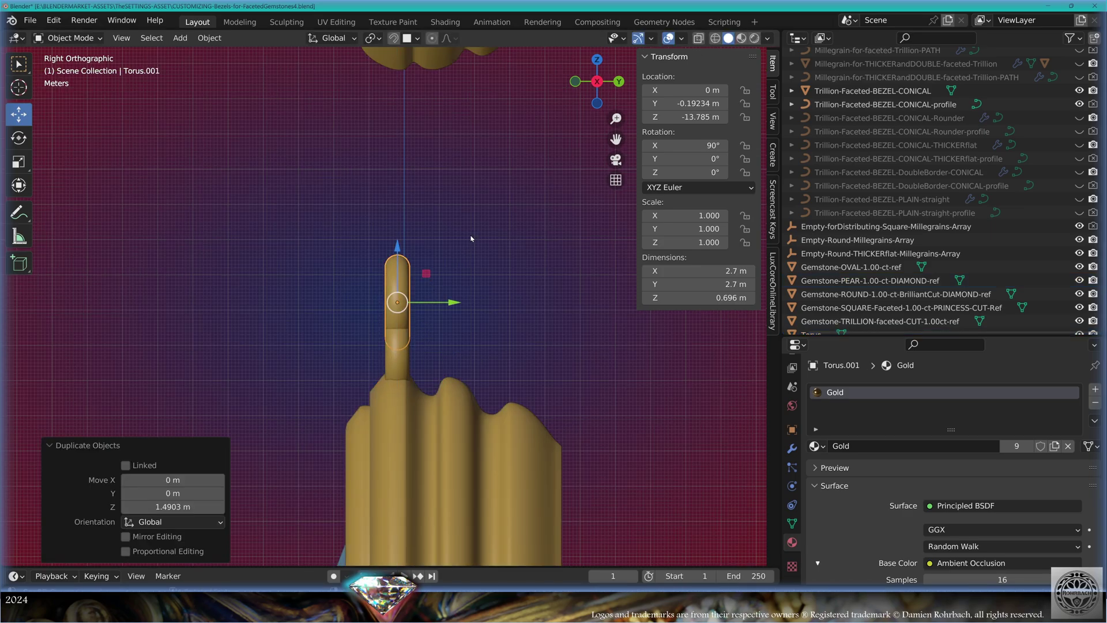
# - Rotate the duplicated ring 90° about Z and lower it slightly to interlock with the first ring
pyautogui.press('r')
pyautogui.press('z')
pyautogui.click(427, 273)
pyautogui.click(168, 492)
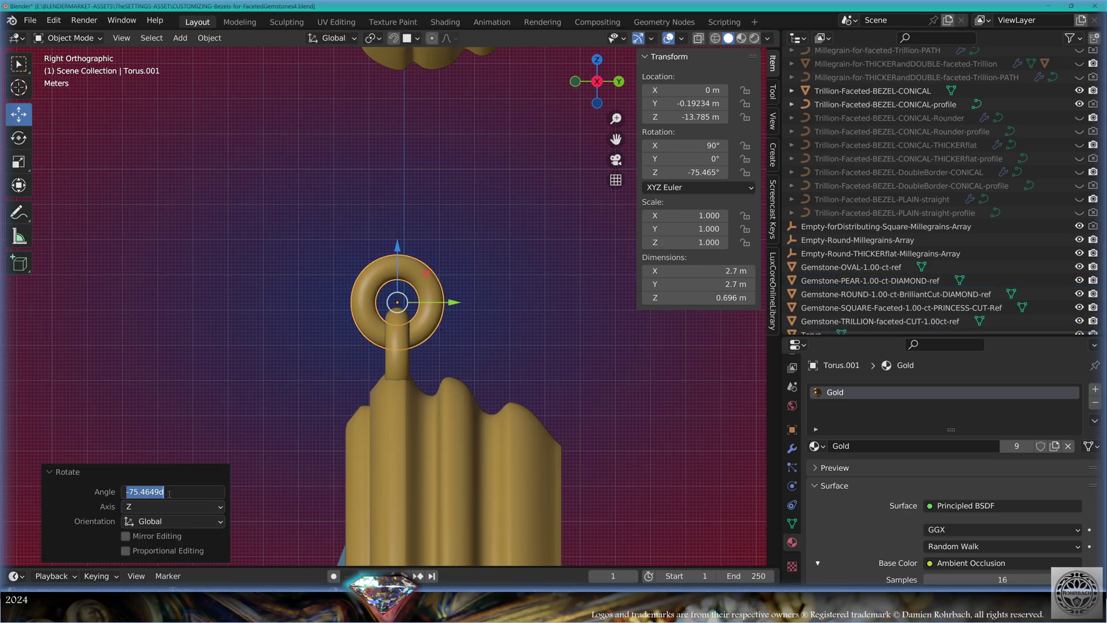
pyautogui.write('90')
pyautogui.press('Return')
pyautogui.scroll(8, 401, 351)
pyautogui.press('g')
pyautogui.press('z')
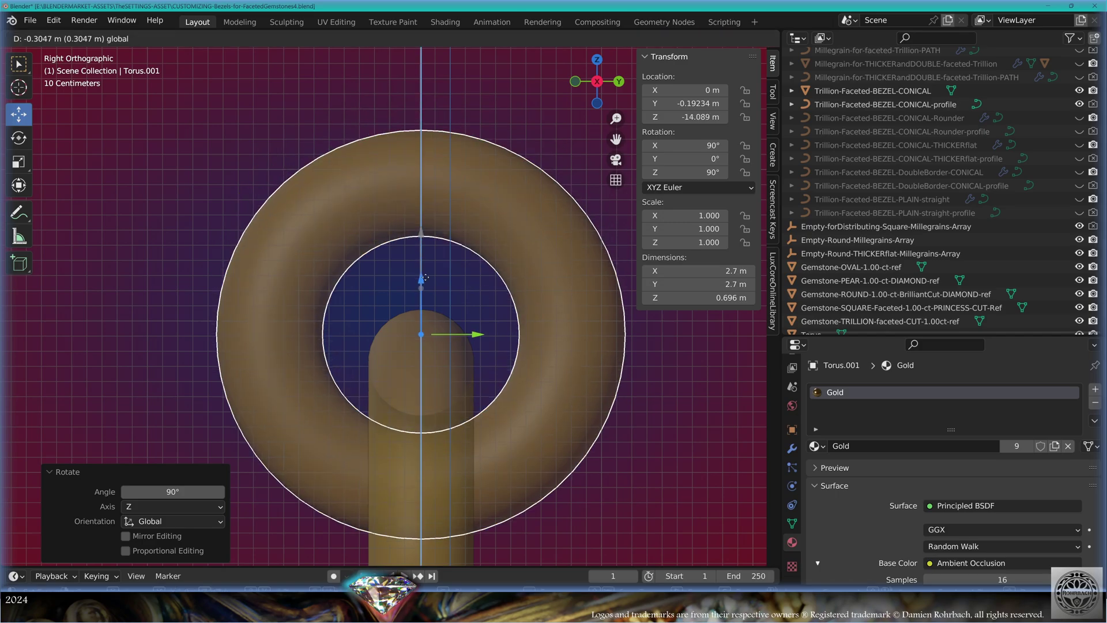
pyautogui.scroll(-2, 433, 330)
pyautogui.click(433, 330)
# - Duplicate the lower ring about 2.88 m upward as a third link, and enlarge and reposition the middle ring to connect both
pyautogui.click(434, 444)
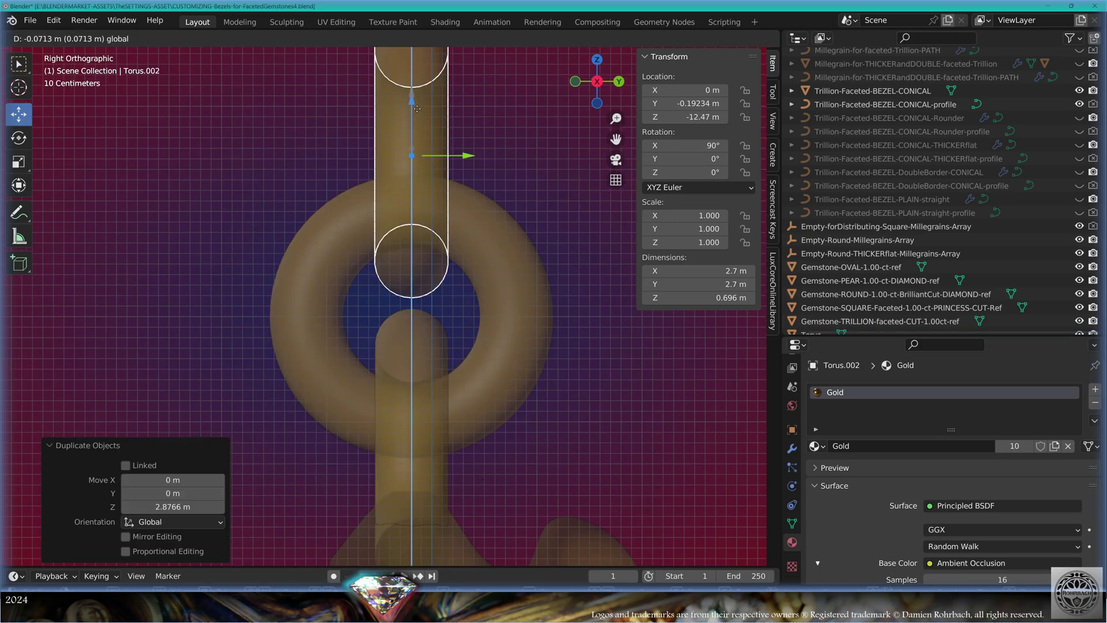
pyautogui.click(450, 174)
pyautogui.click(509, 336)
pyautogui.press('s')
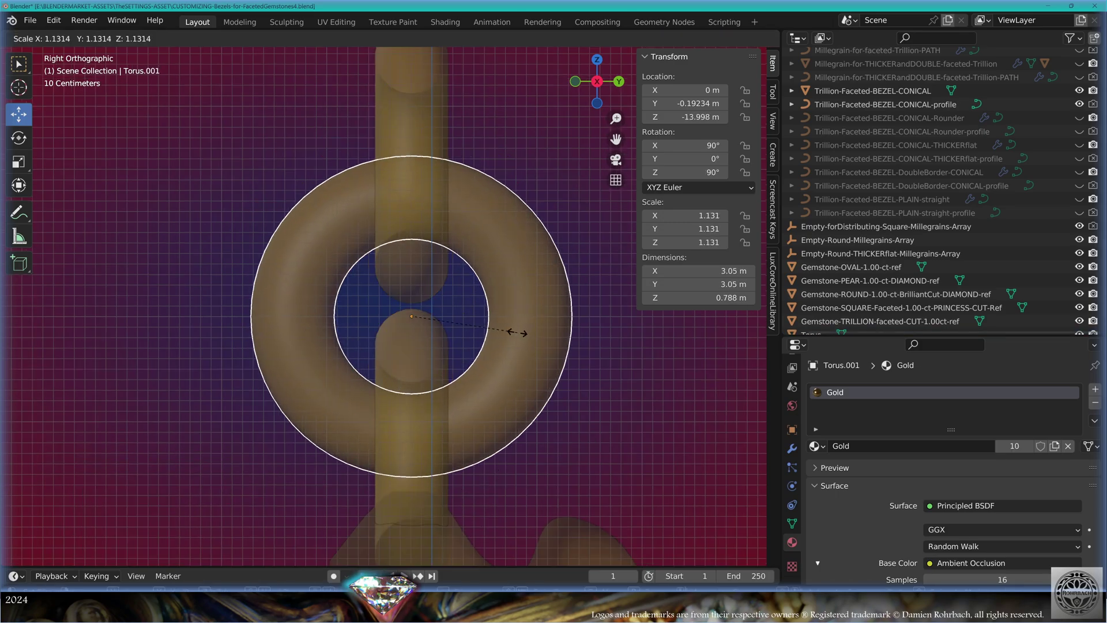
pyautogui.click(522, 331)
pyautogui.moveTo(412, 273); pyautogui.dragTo(413, 260)
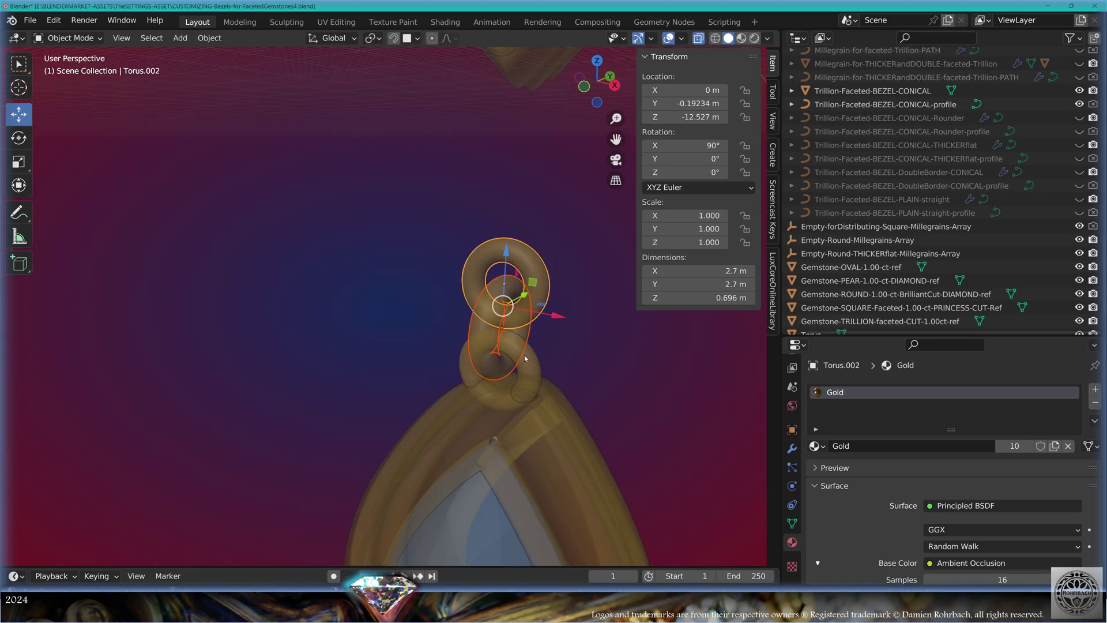
# - Add the lowest ring to the selected links and join all three rings into one object
pyautogui.click(524, 359)
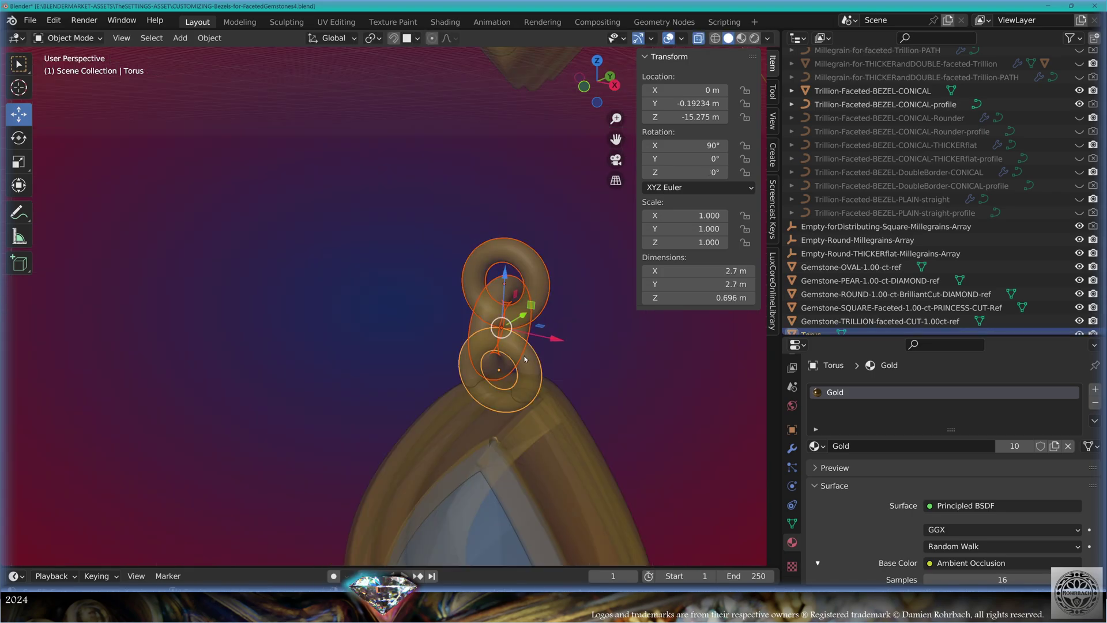
pyautogui.hotkey('ctrl', 'j')
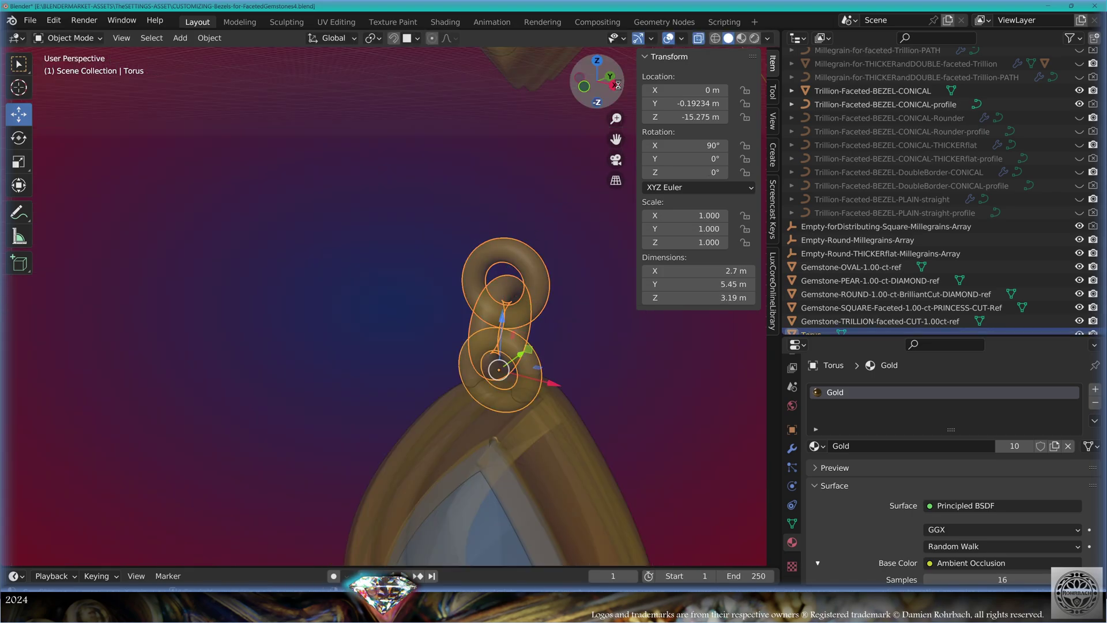
# - Lower the square gemstone setting along Z to meet the joined ring chain above the pear setting
pyautogui.press('g')
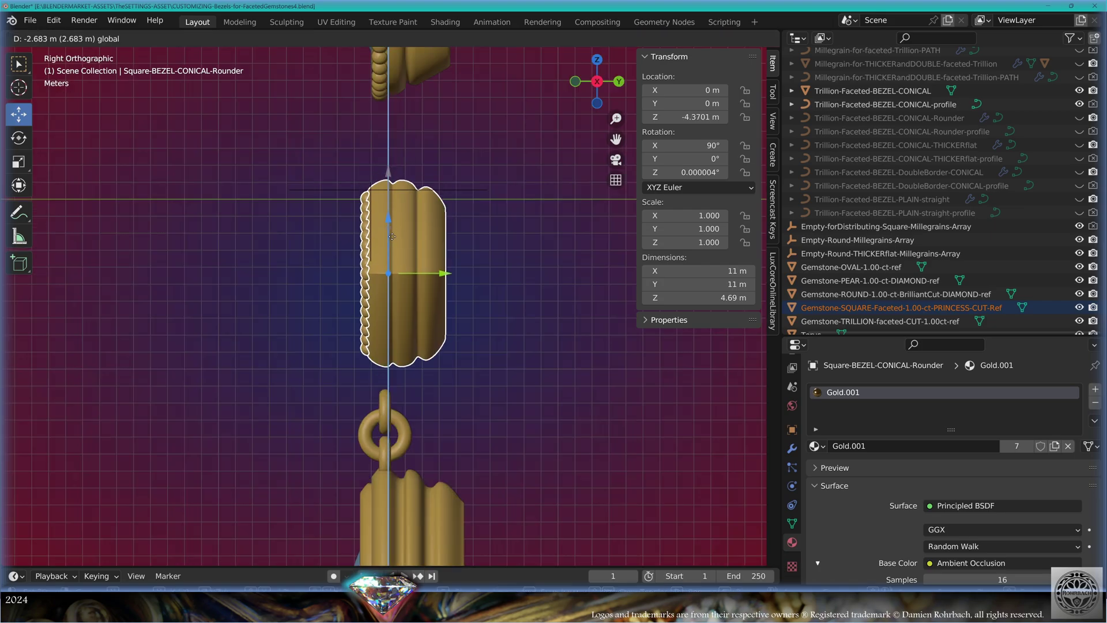
pyautogui.click(386, 305)
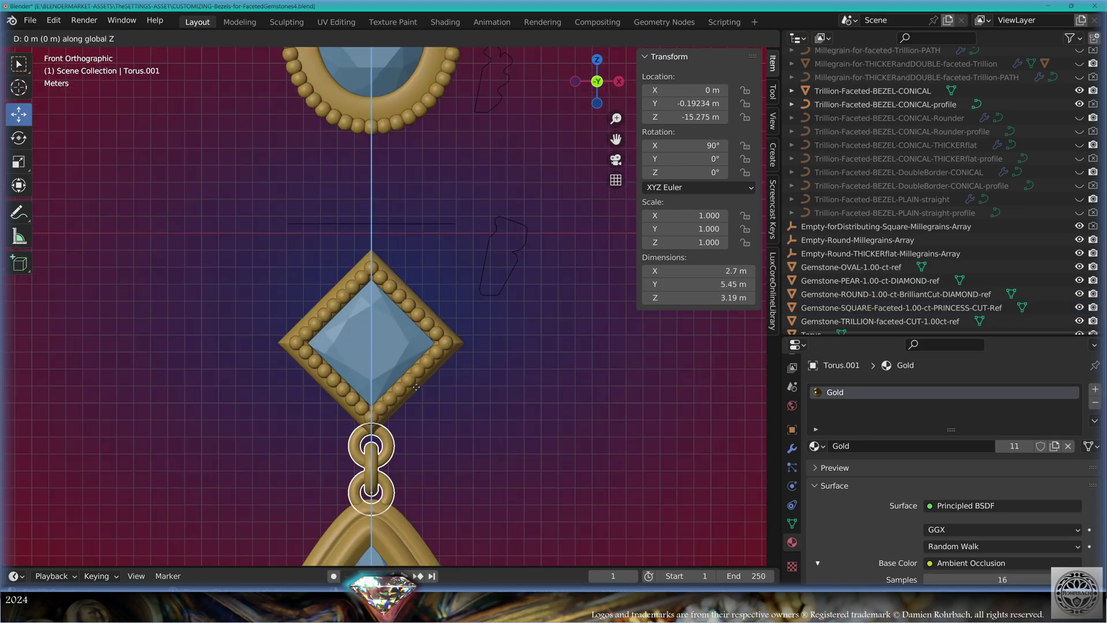
# - Duplicate the joined rings 14.398 m upward along Z and raise the copy about 0.46 m to fit the square setting's upper corner
pyautogui.click(406, 239)
pyautogui.press('KP_3')
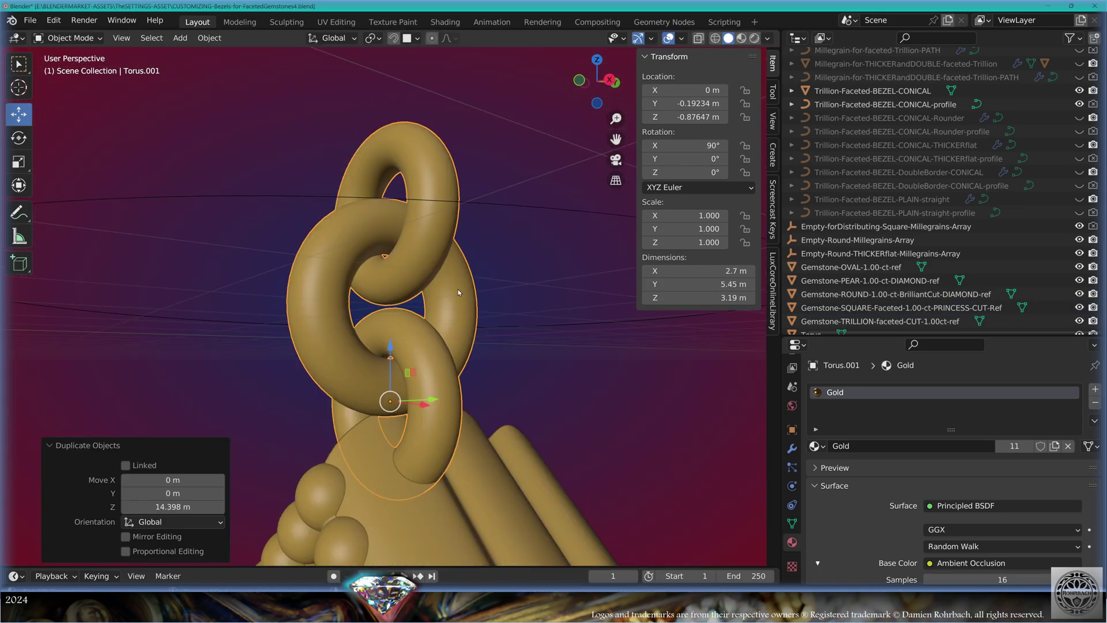
pyautogui.press('g')
pyautogui.press('z')
pyautogui.click(437, 288)
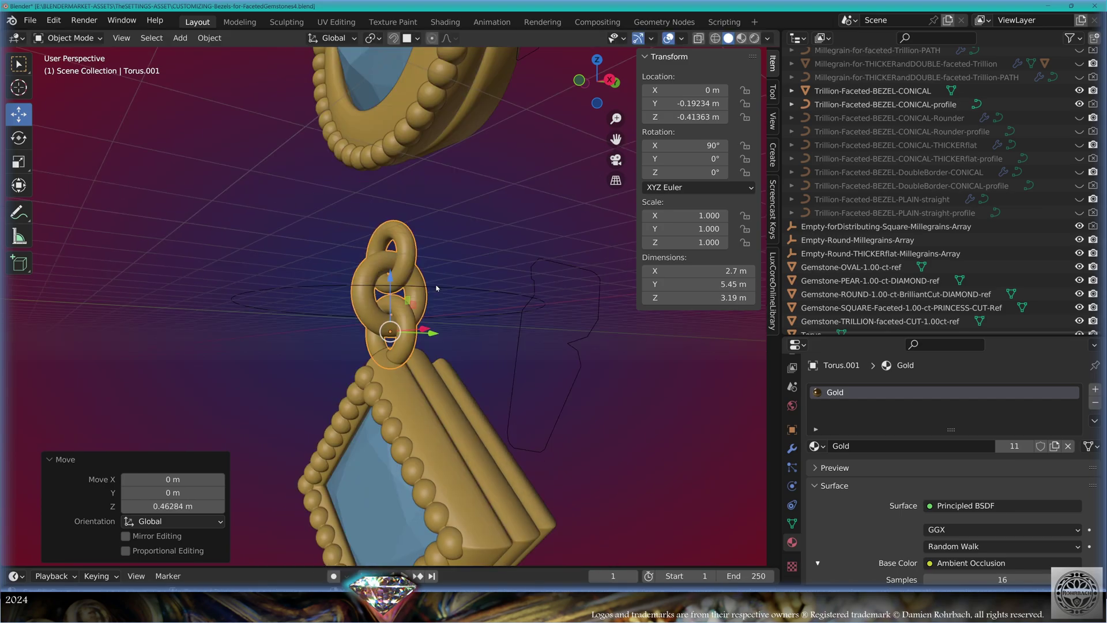
# - Lower the trillion setting and its gemstone along Z to about 36.7 m, meeting the ring chain above the round setting
pyautogui.press('g')
pyautogui.press('z')
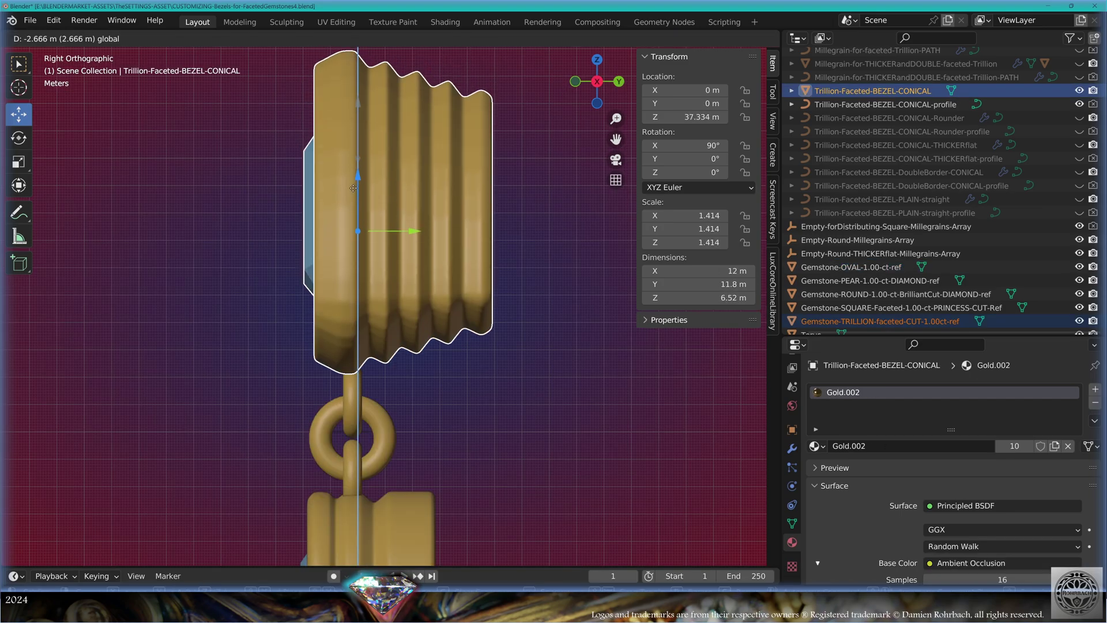
pyautogui.click(349, 220)
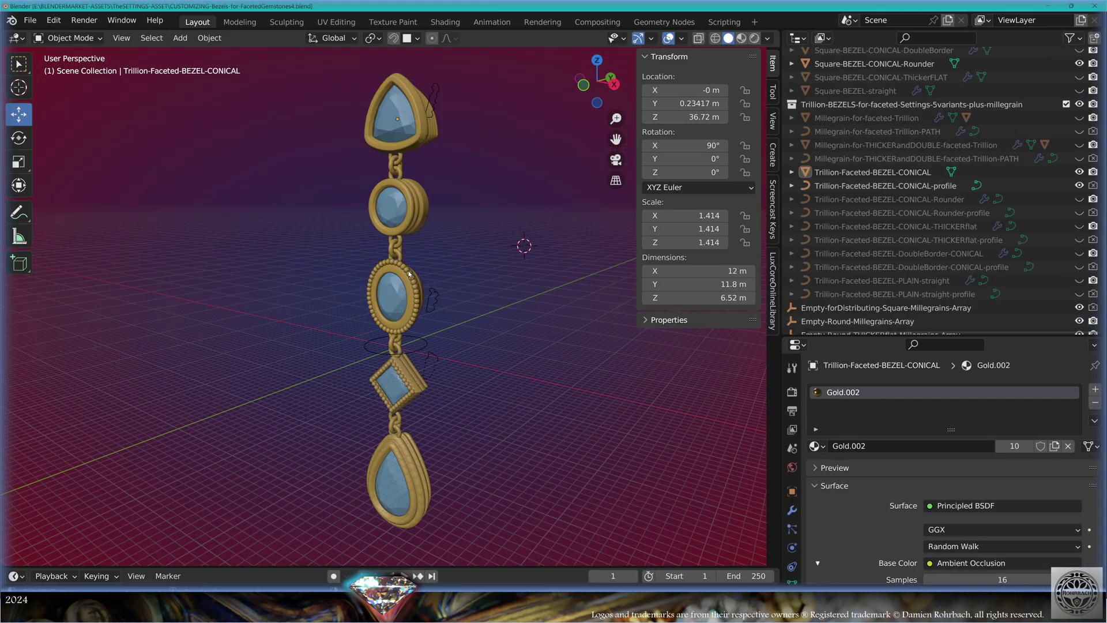
# - Make the oval bezel's millegrain instances real and join the resulting spheres into one object
pyautogui.scroll(5, 447, 272)
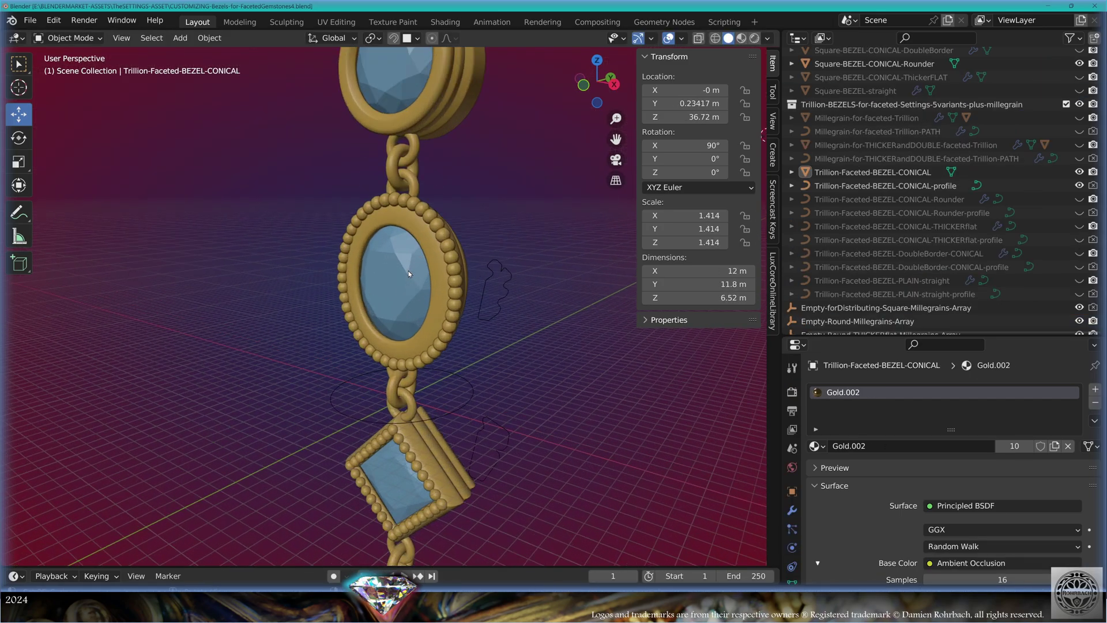
pyautogui.scroll(4, 519, 229)
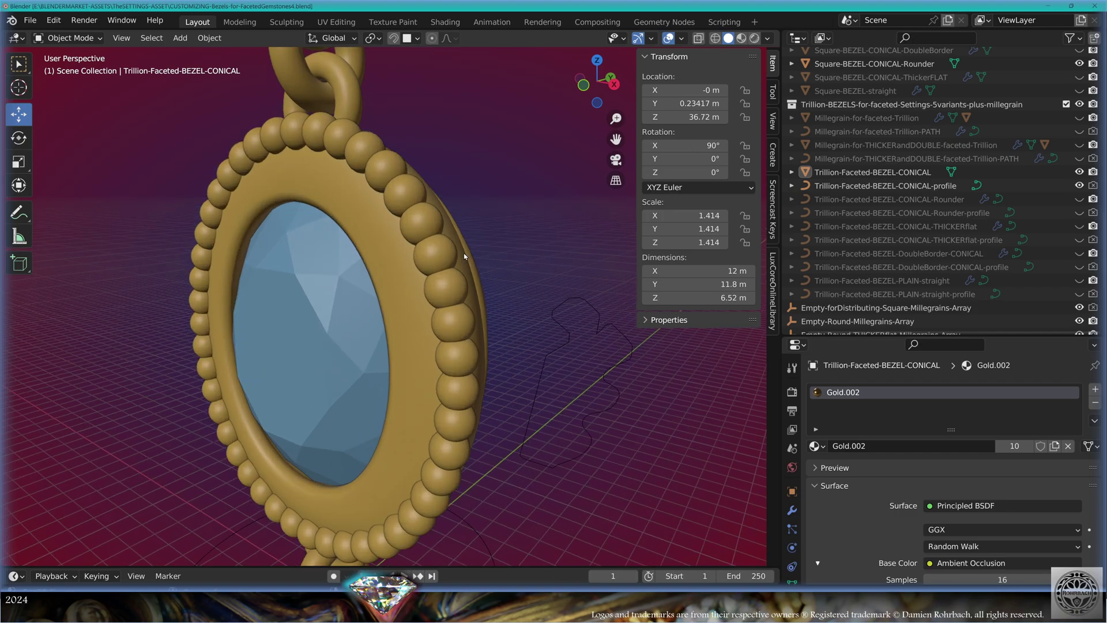
pyautogui.click(448, 259)
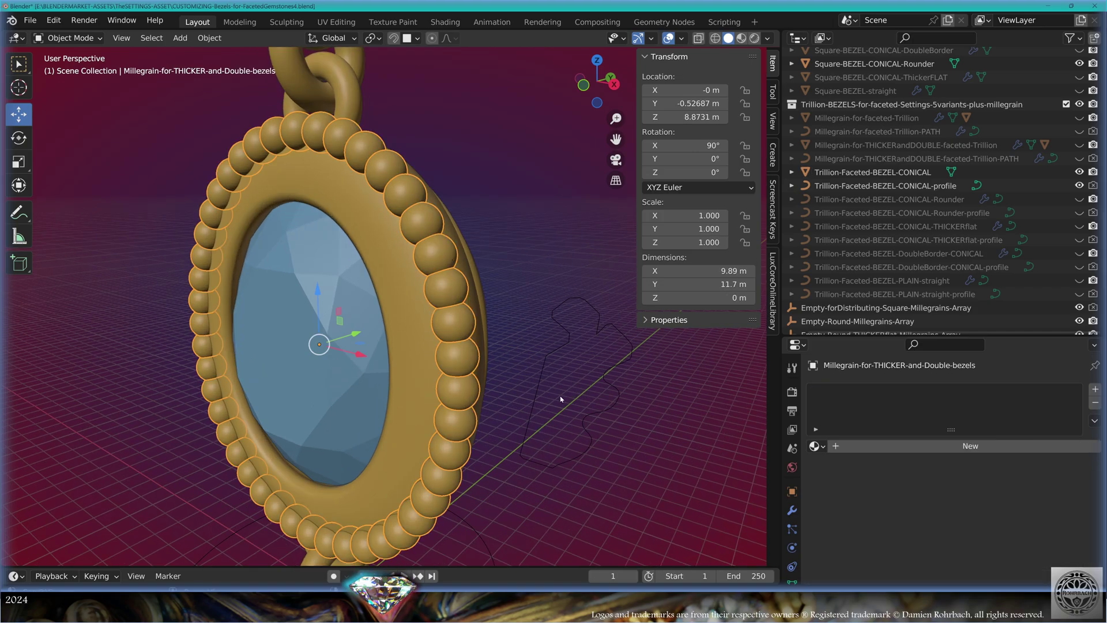
pyautogui.hotkey('ctrl', 'a')
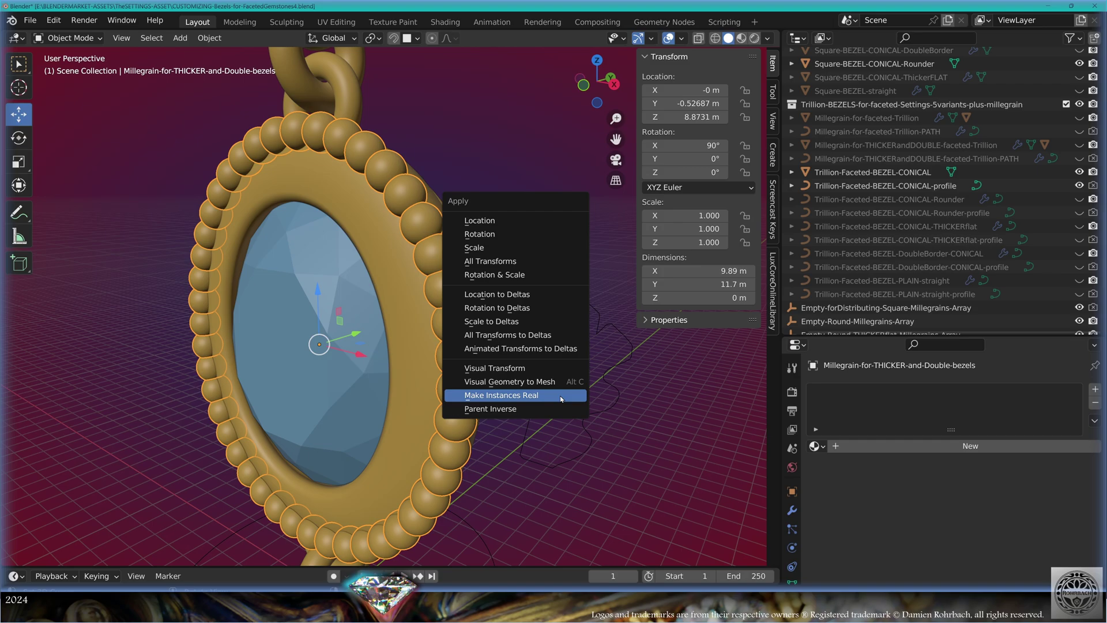
pyautogui.click(561, 396)
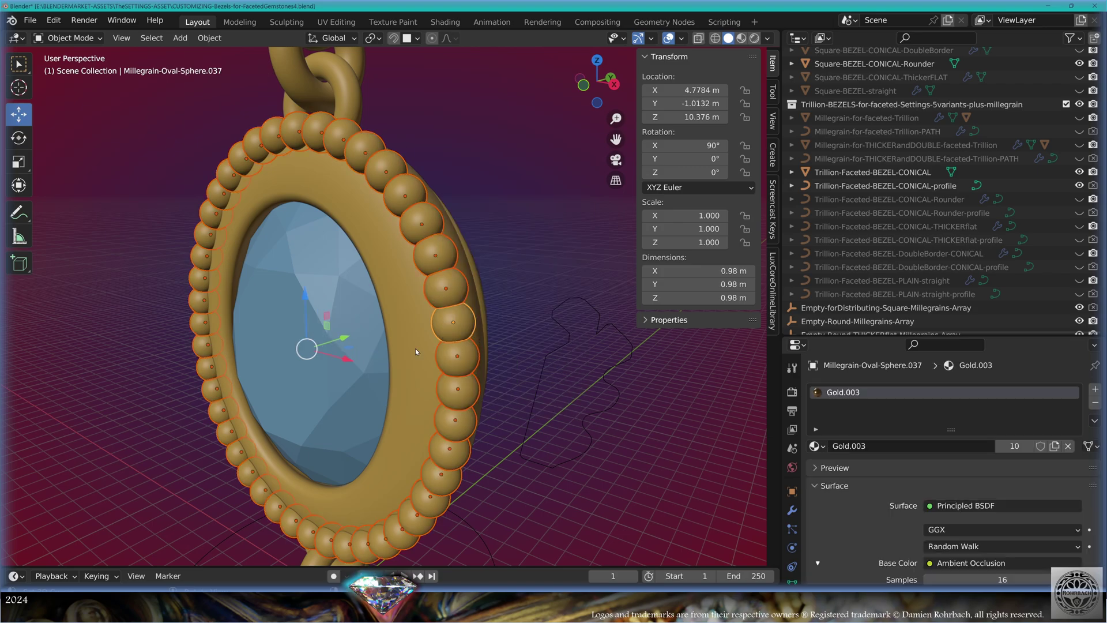
pyautogui.hotkey('ctrl', 'j')
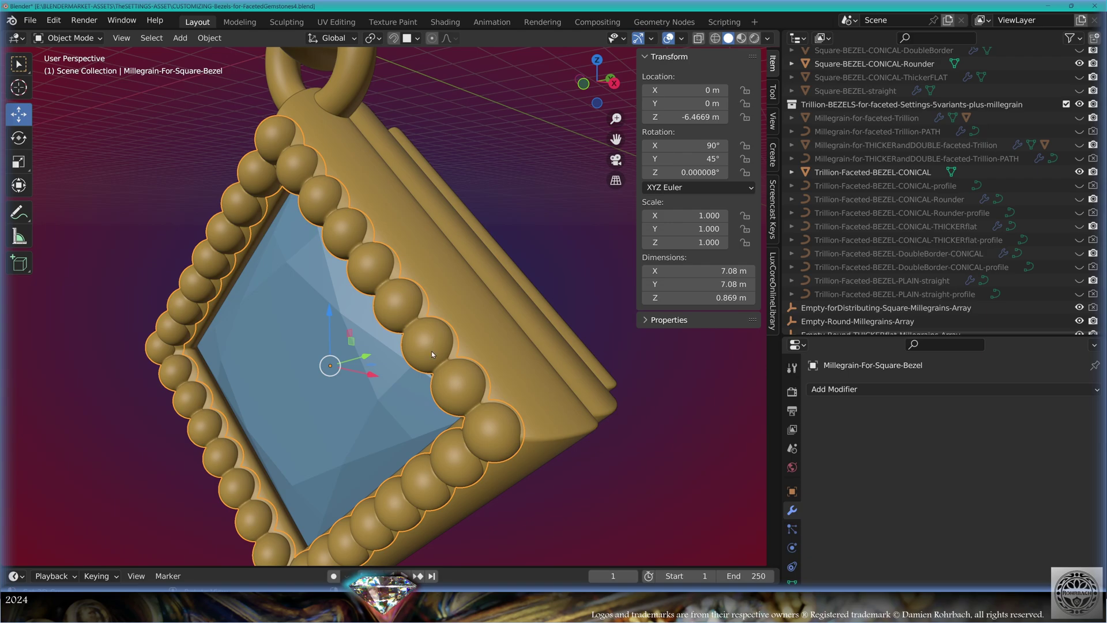
# - Select all parts of the pendant and duplicate them about 17.7 m along X to form a matching pair
pyautogui.press('Home')
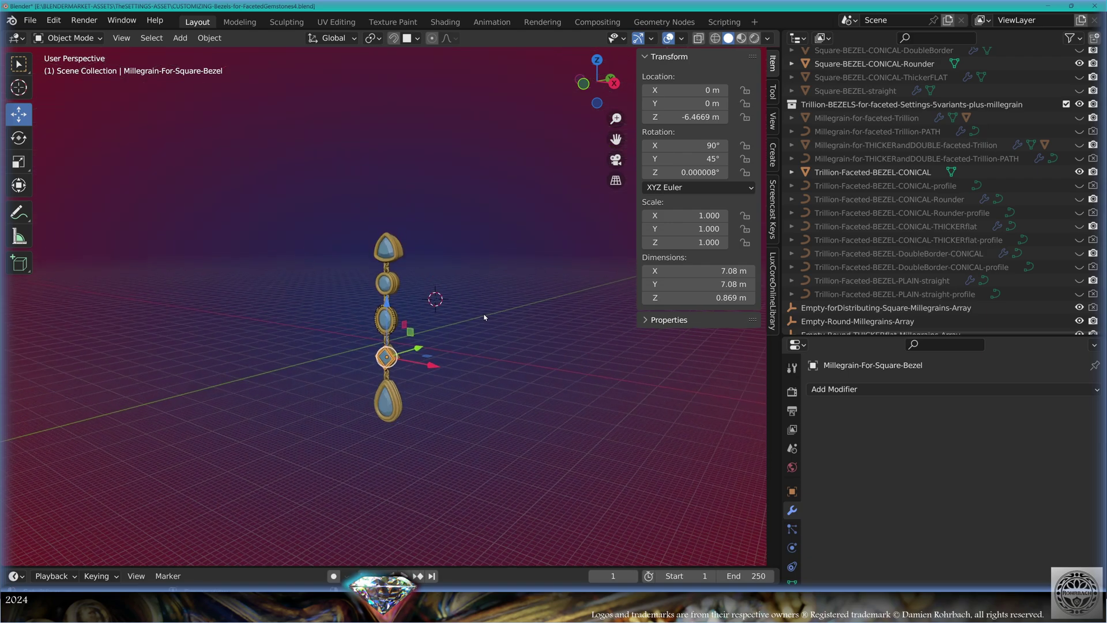
pyautogui.scroll(5, 473, 316)
pyautogui.press('a')
pyautogui.keyDown('shift'); pyautogui.moveTo(397, 308); pyautogui.dragTo(399, 264, button='middle'); pyautogui.keyUp('shift')
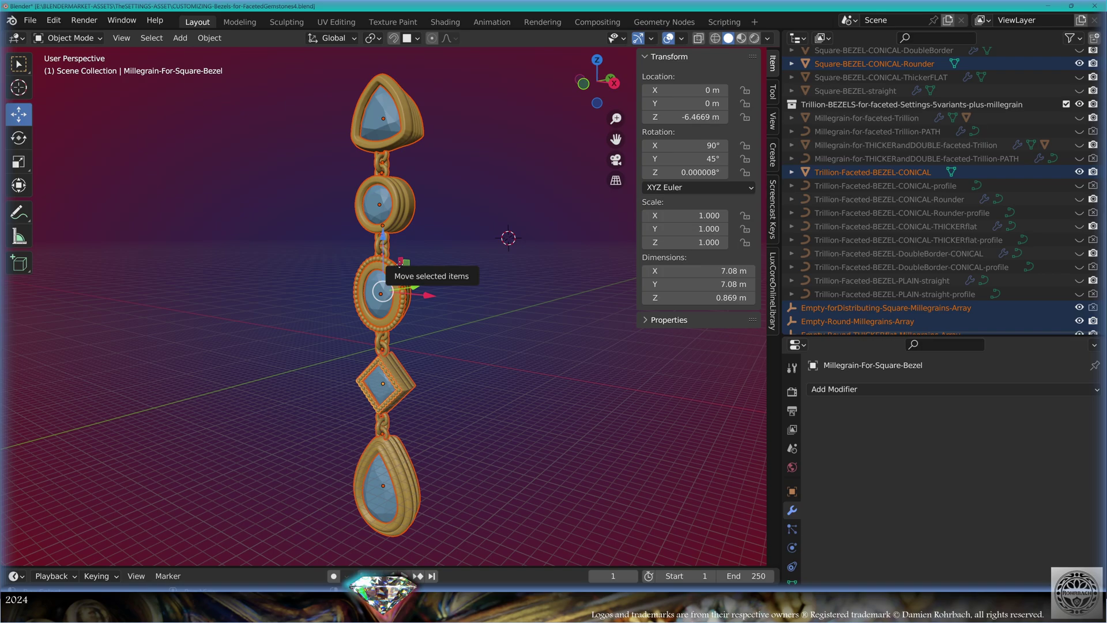
pyautogui.hotkey('shift', 'd')
pyautogui.press('x')
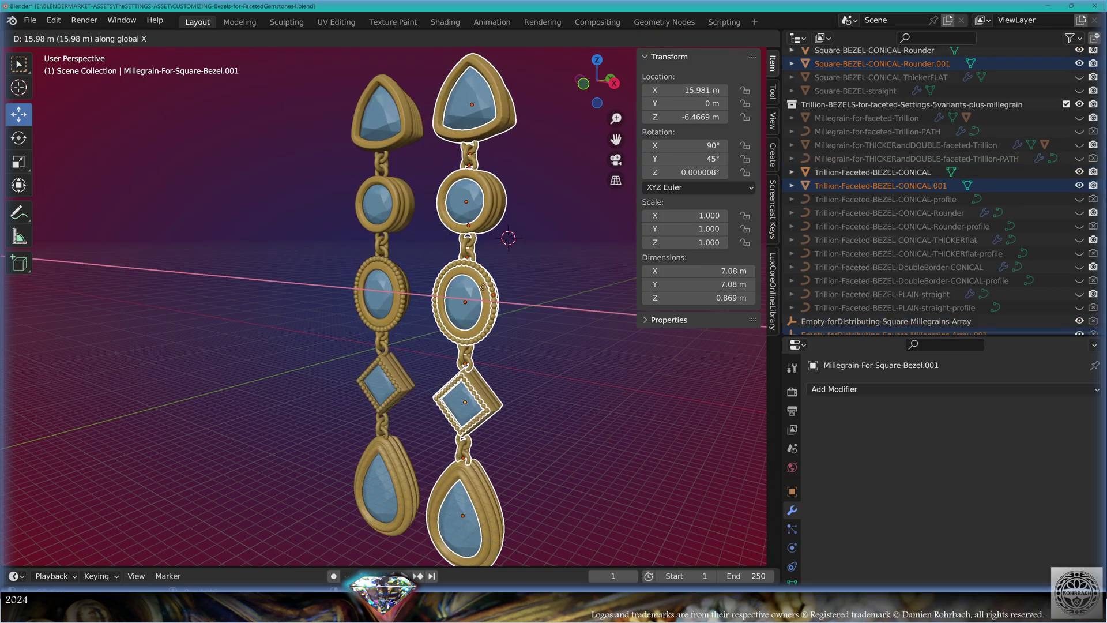
pyautogui.click(555, 285)
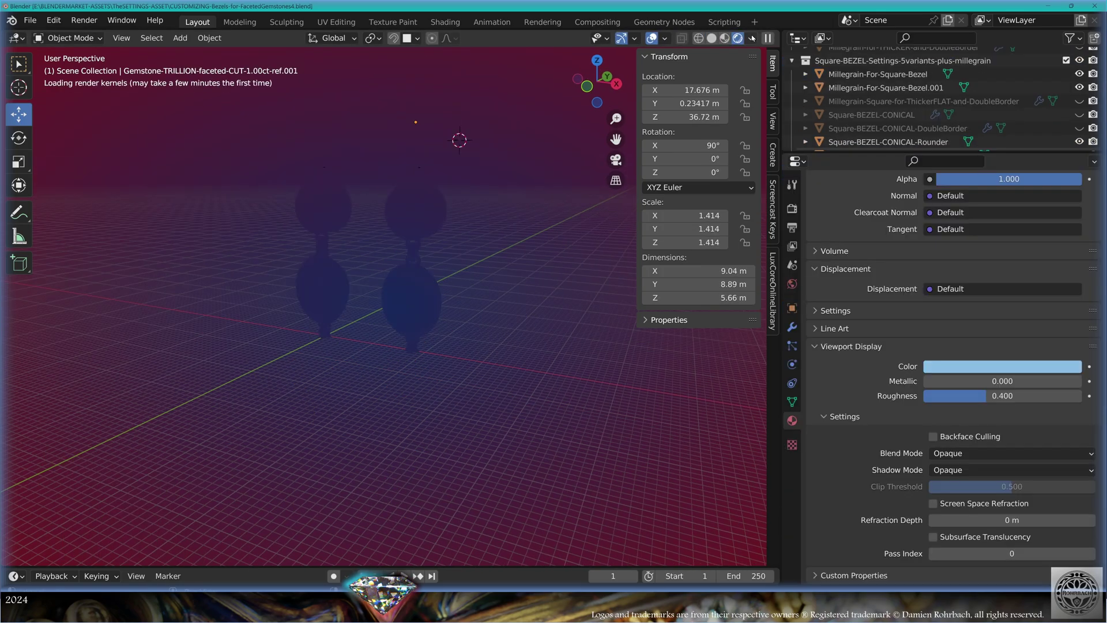